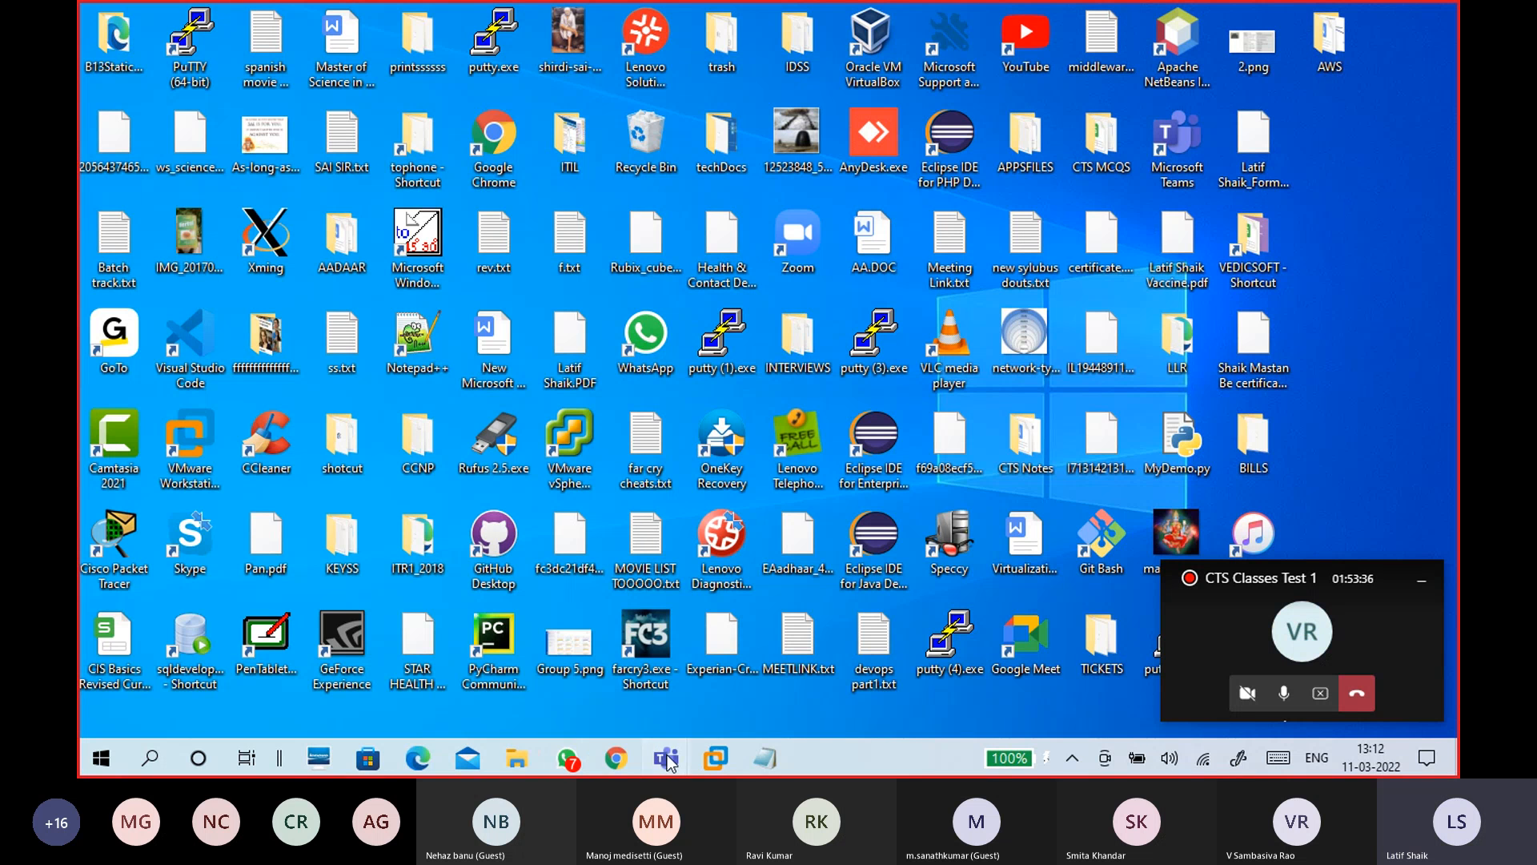
mouse_move(666, 757)
left_click(663, 695)
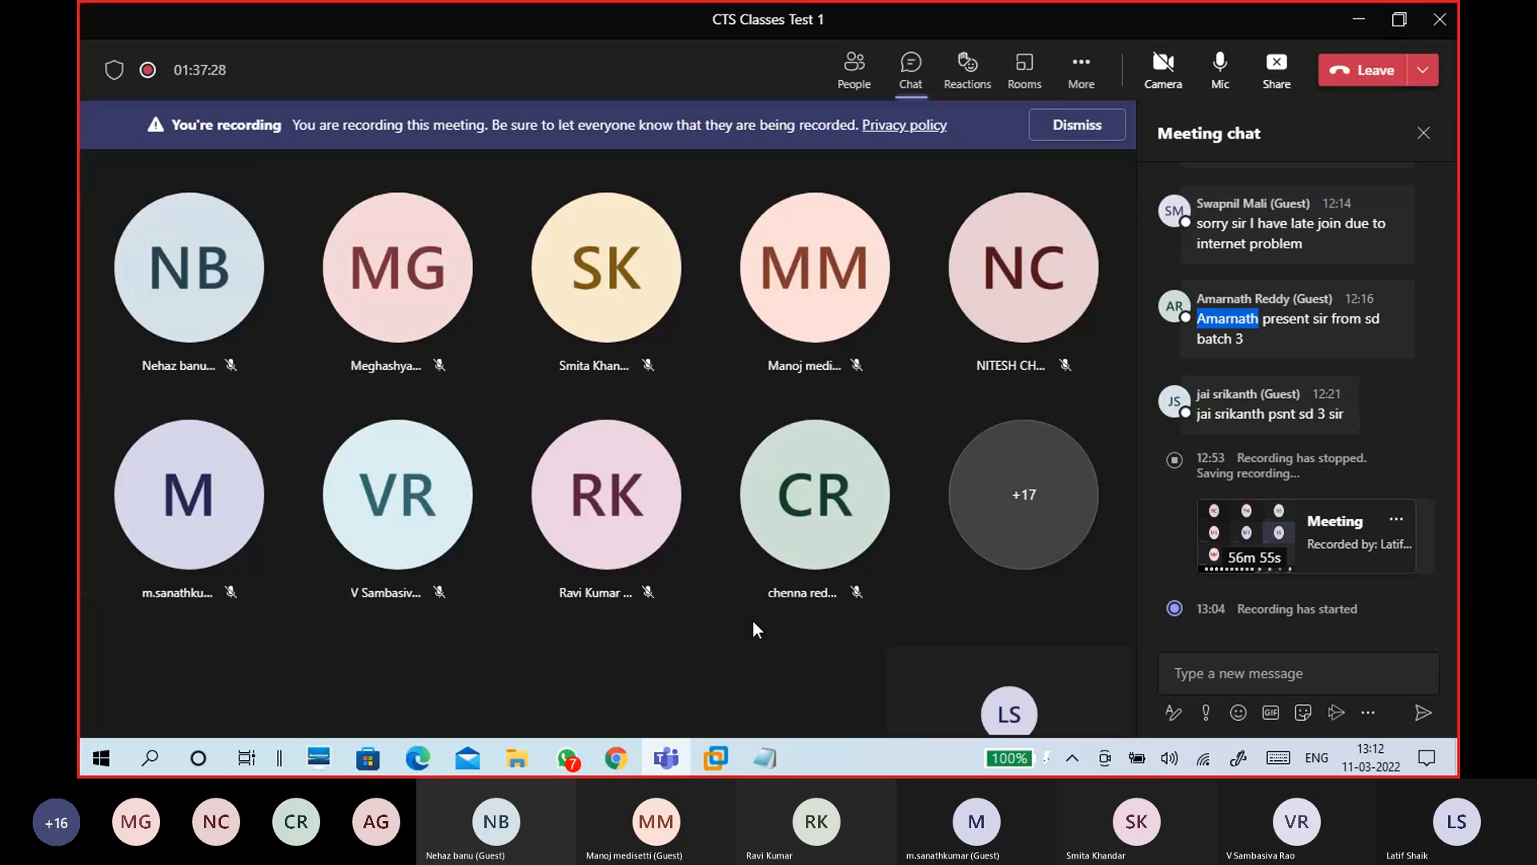
left_click(1359, 19)
left_click_drag(1388, 471, 184, 48)
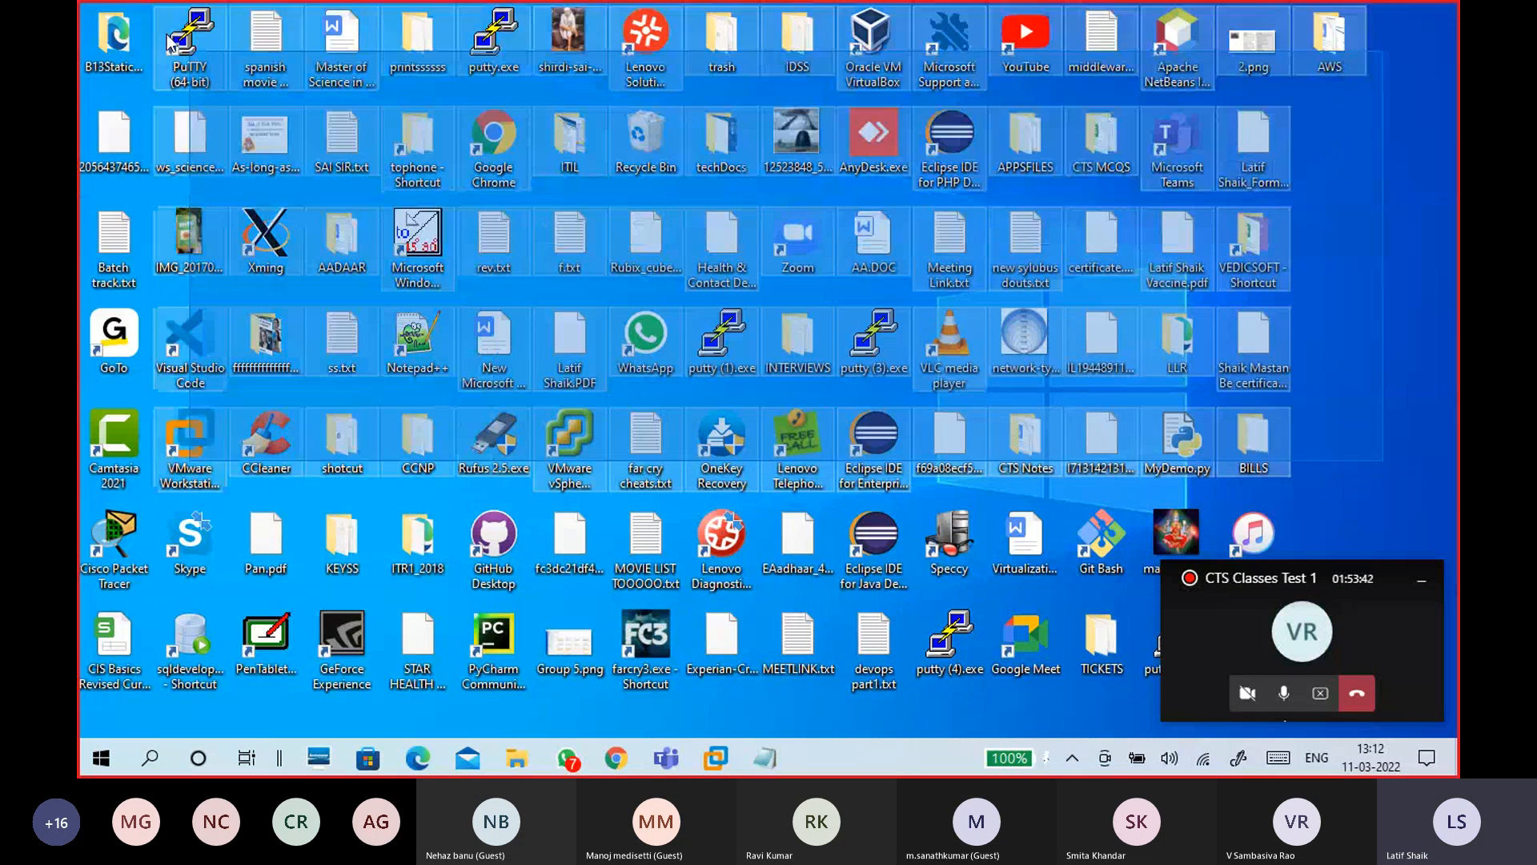
left_click(1344, 306)
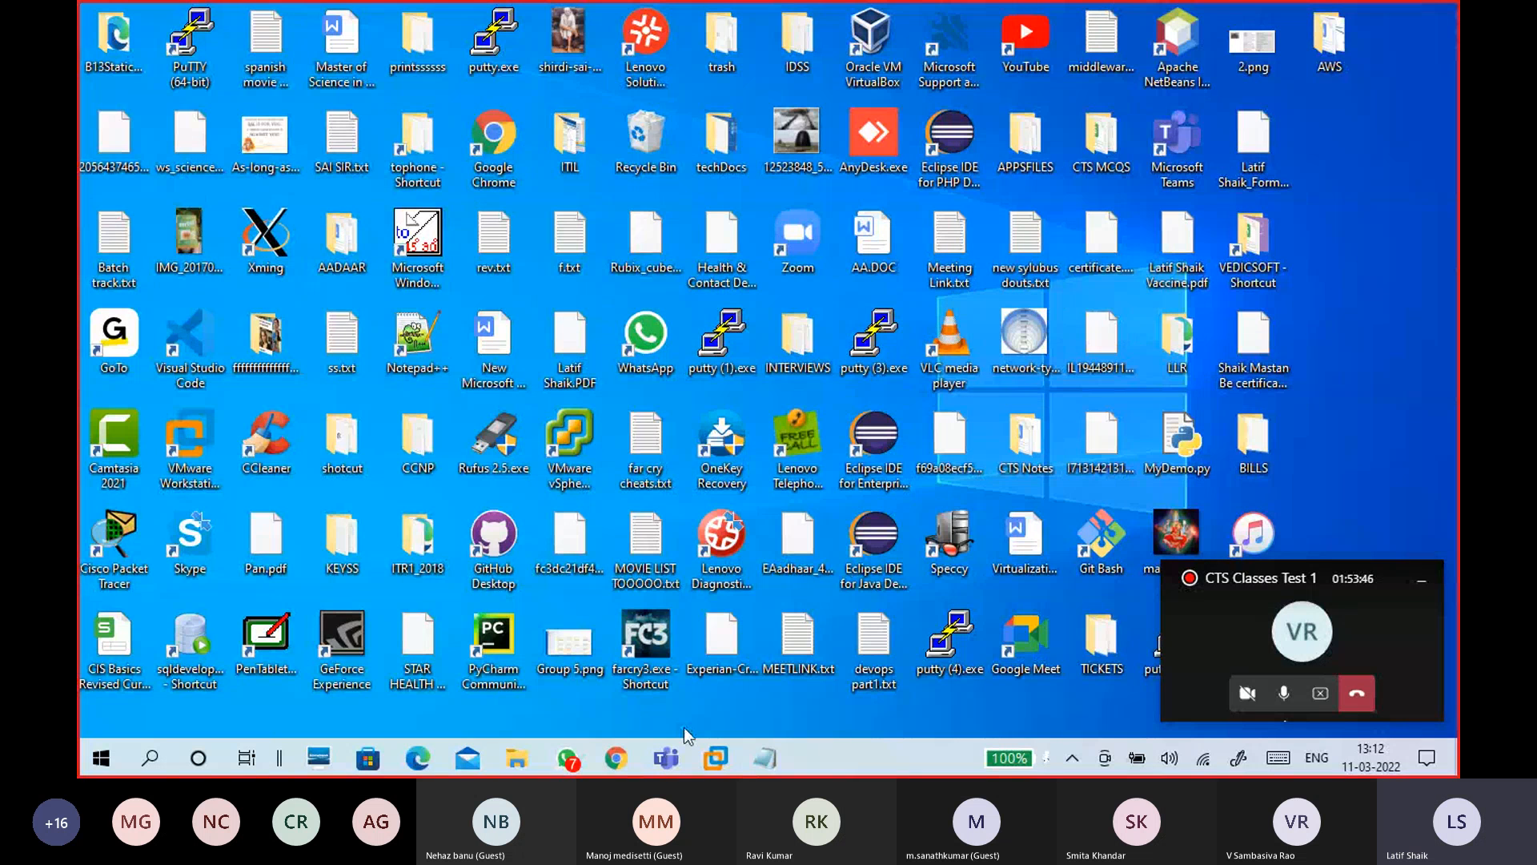
Step: Add the line "-access control to application" to the end of the setting list in the untitled Notepad notes
mouse_move(767, 767)
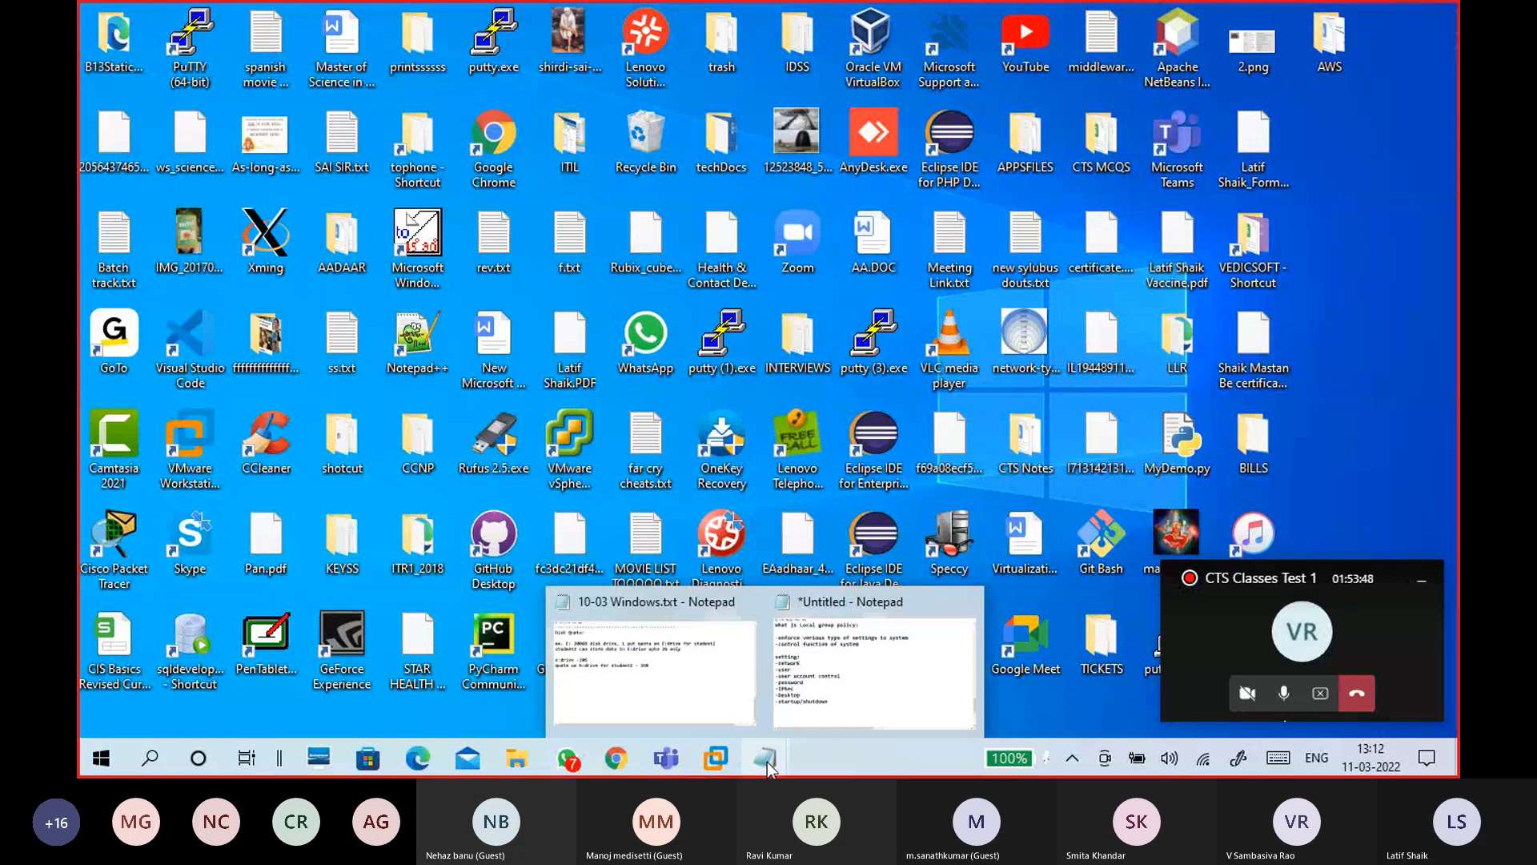
mouse_move(728, 752)
left_click(748, 685)
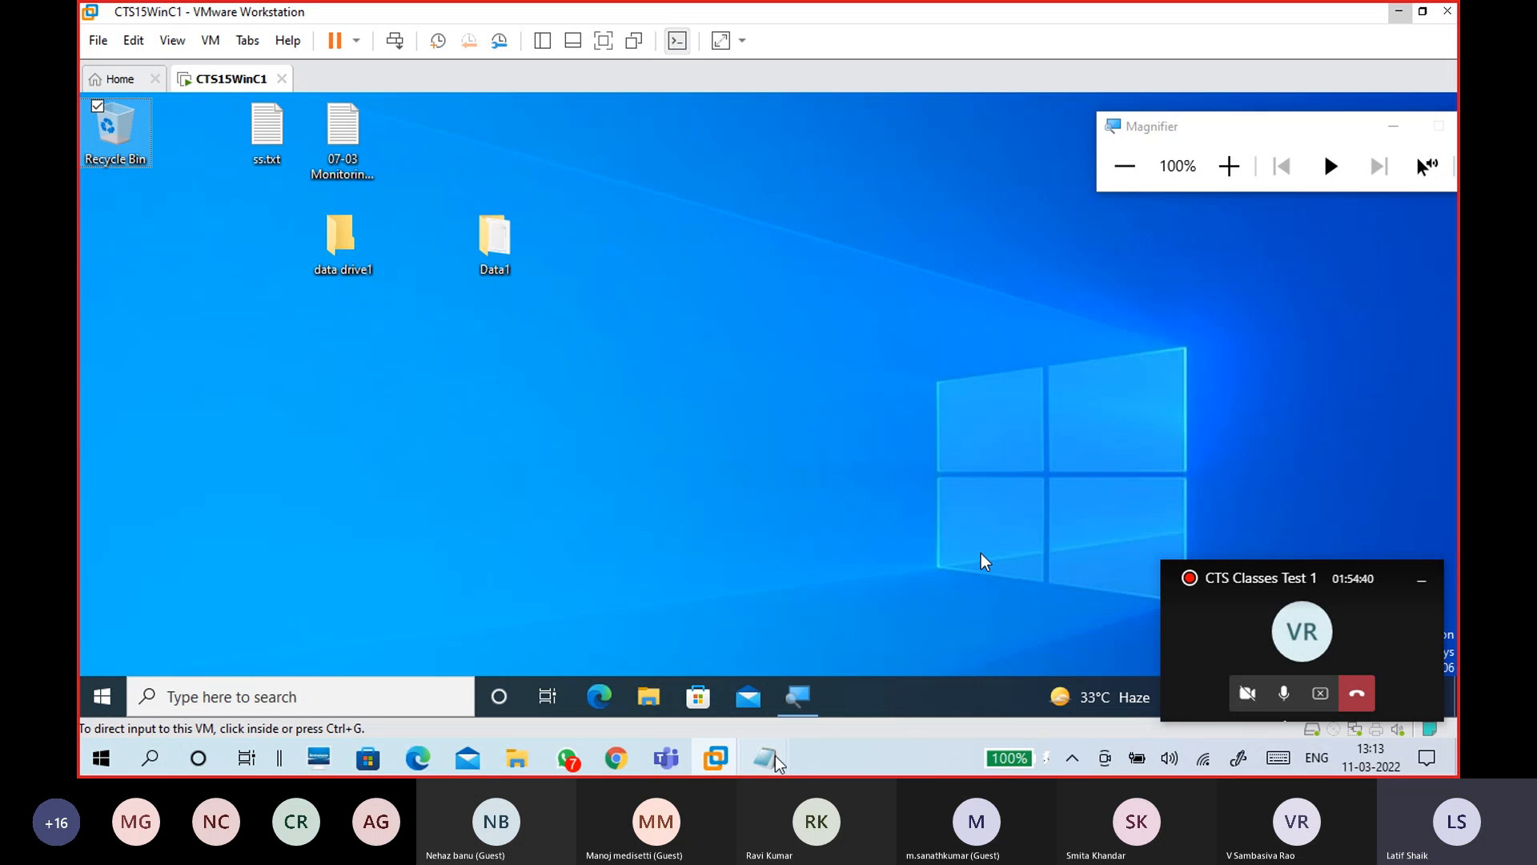
mouse_move(767, 757)
left_click(849, 690)
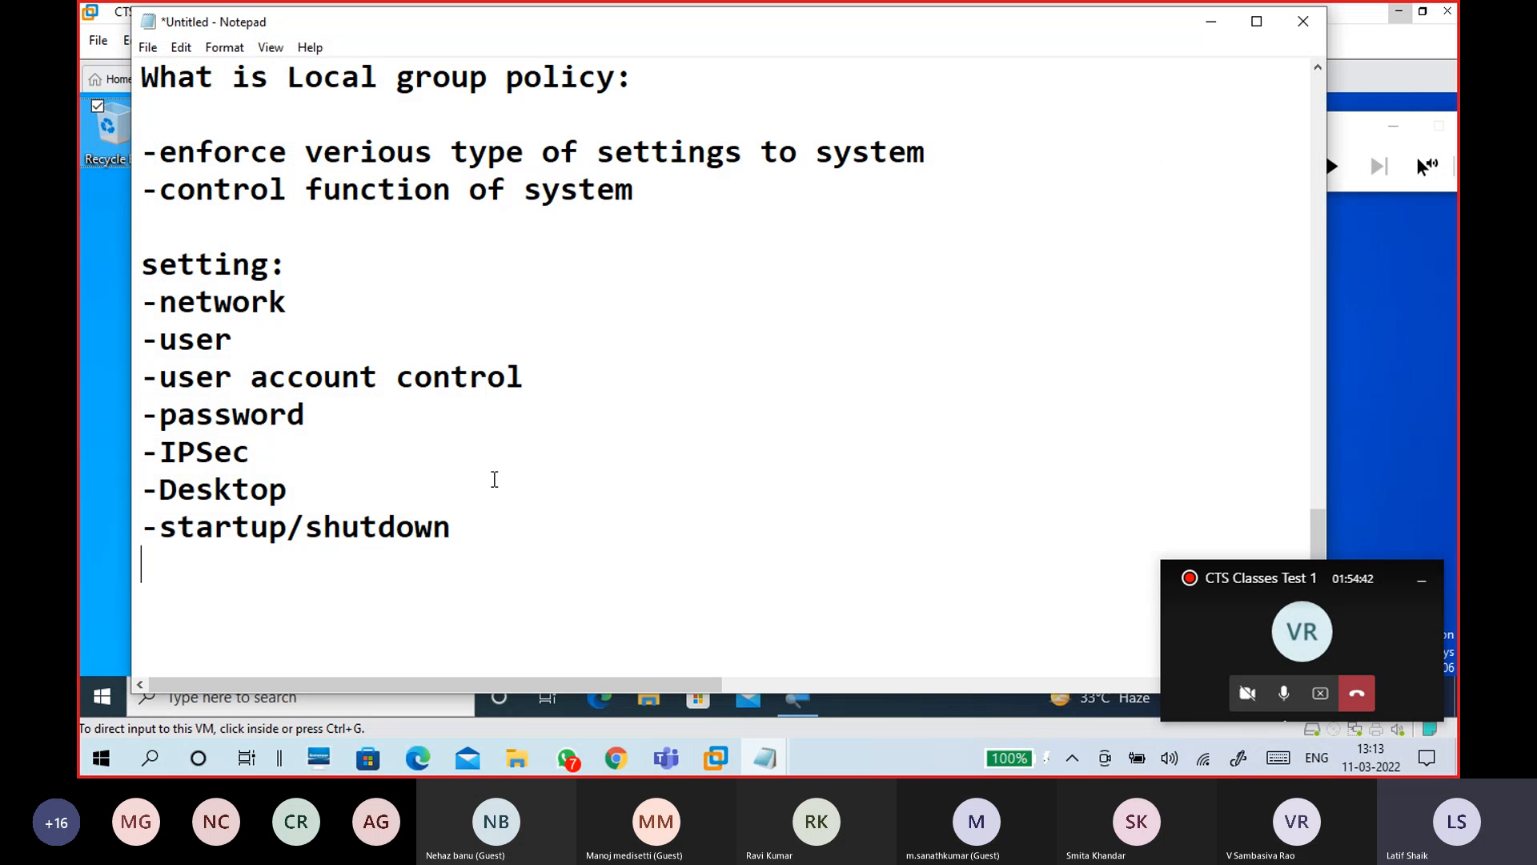
key("Return")
type("-access c")
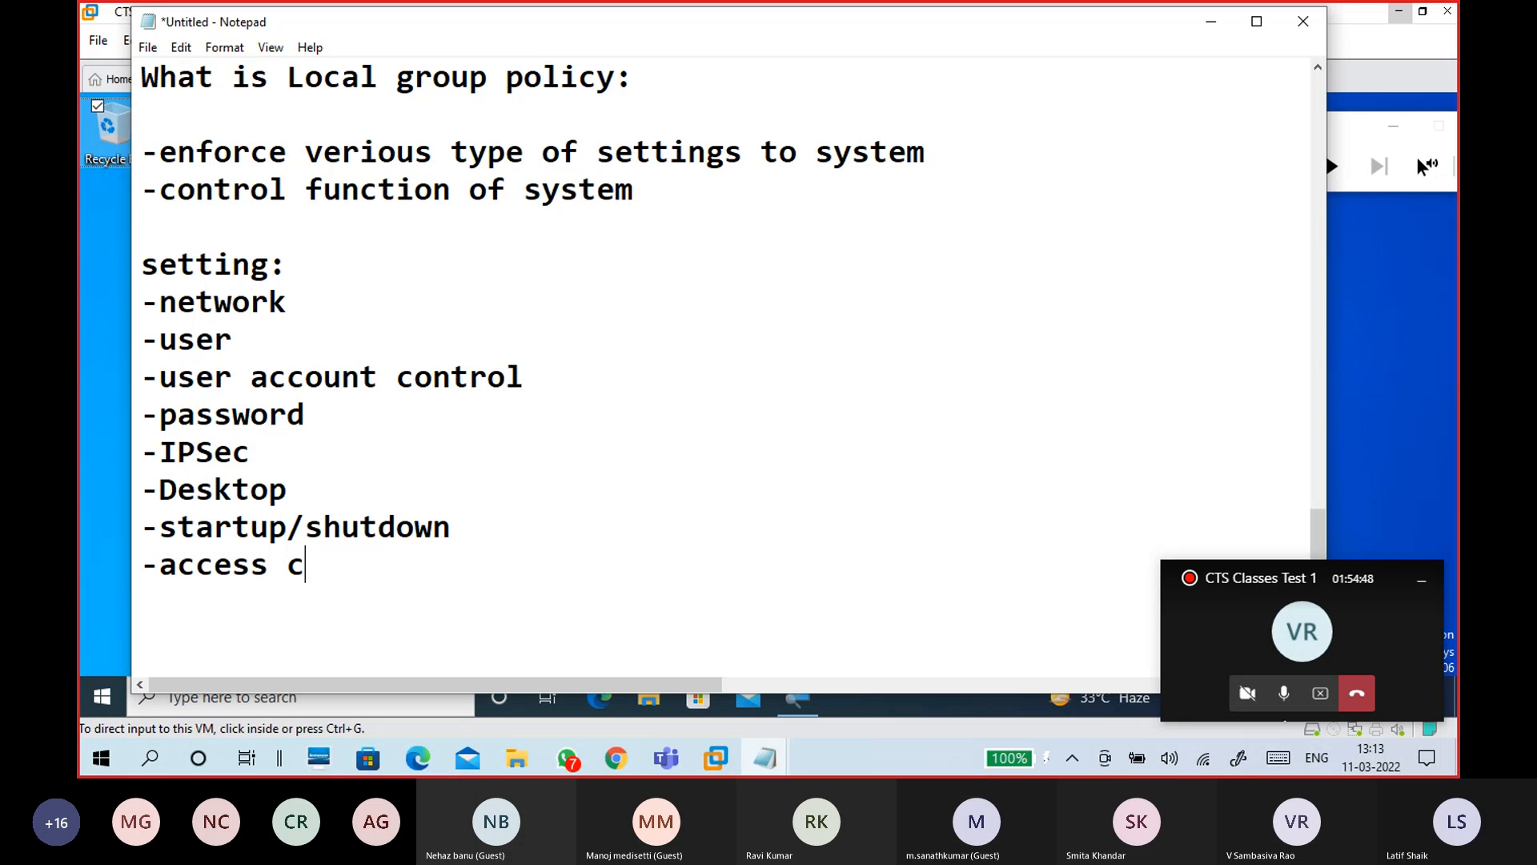
type("ontrol to appl")
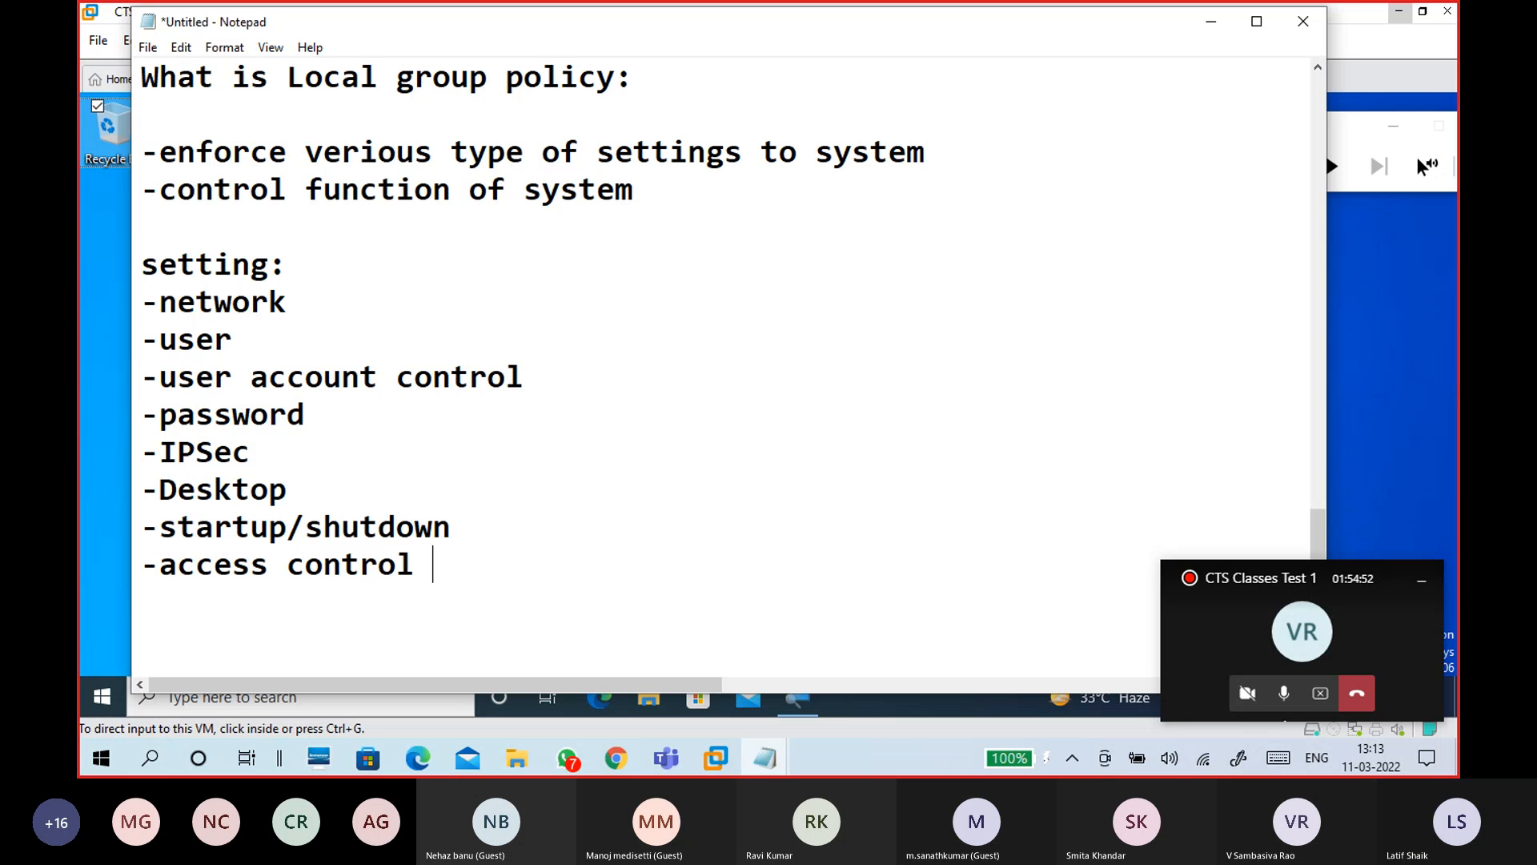
type("ication")
key("Return")
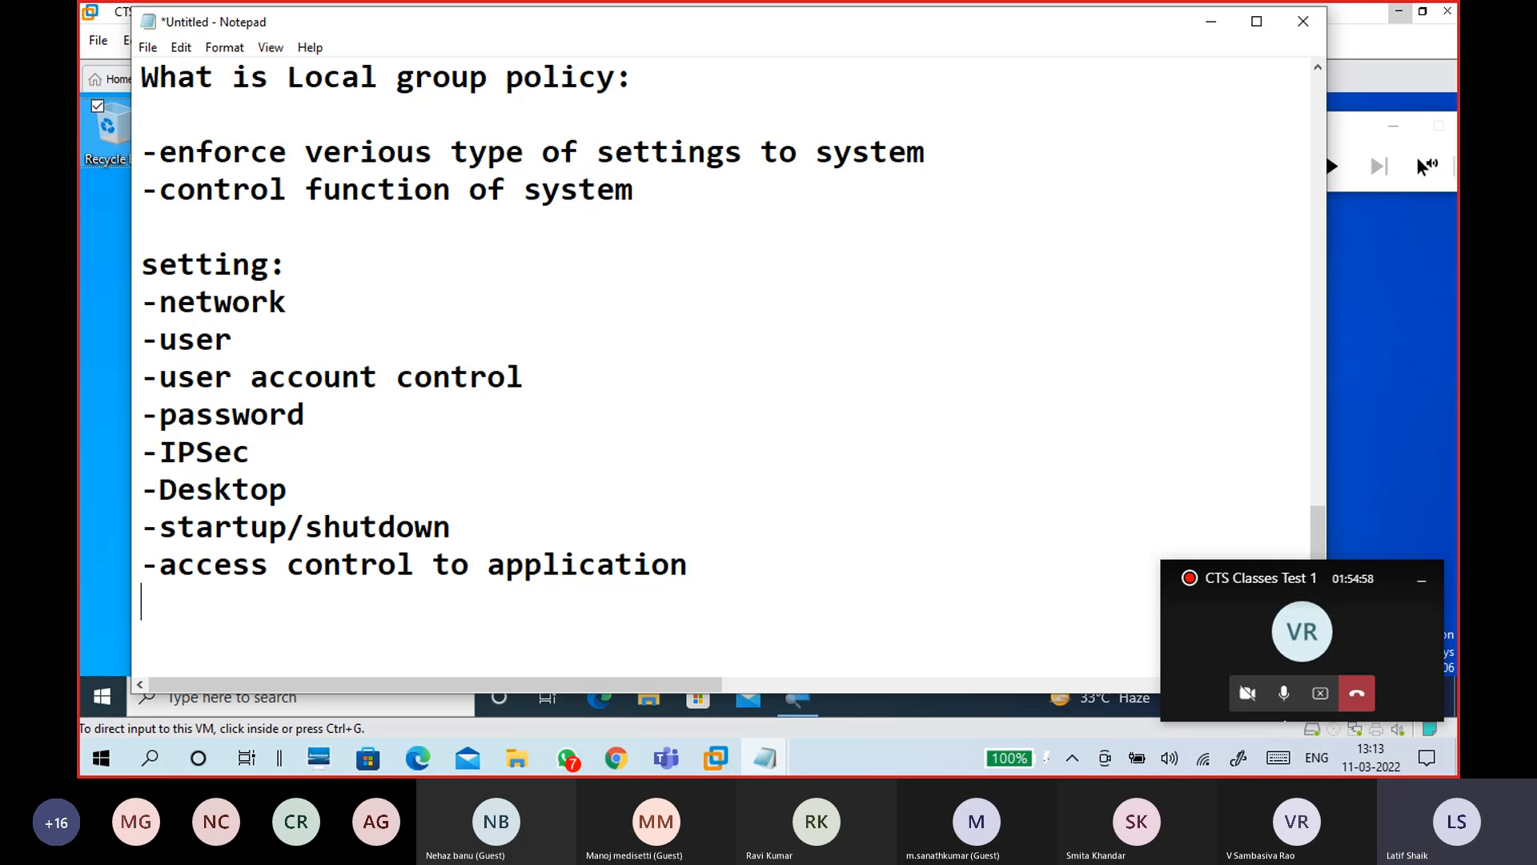
key("Return")
Step: Highlight the GPEDIT.MSC command under "To open" in the notes, and minimize Notepad
scroll(579, 397, "up", 2)
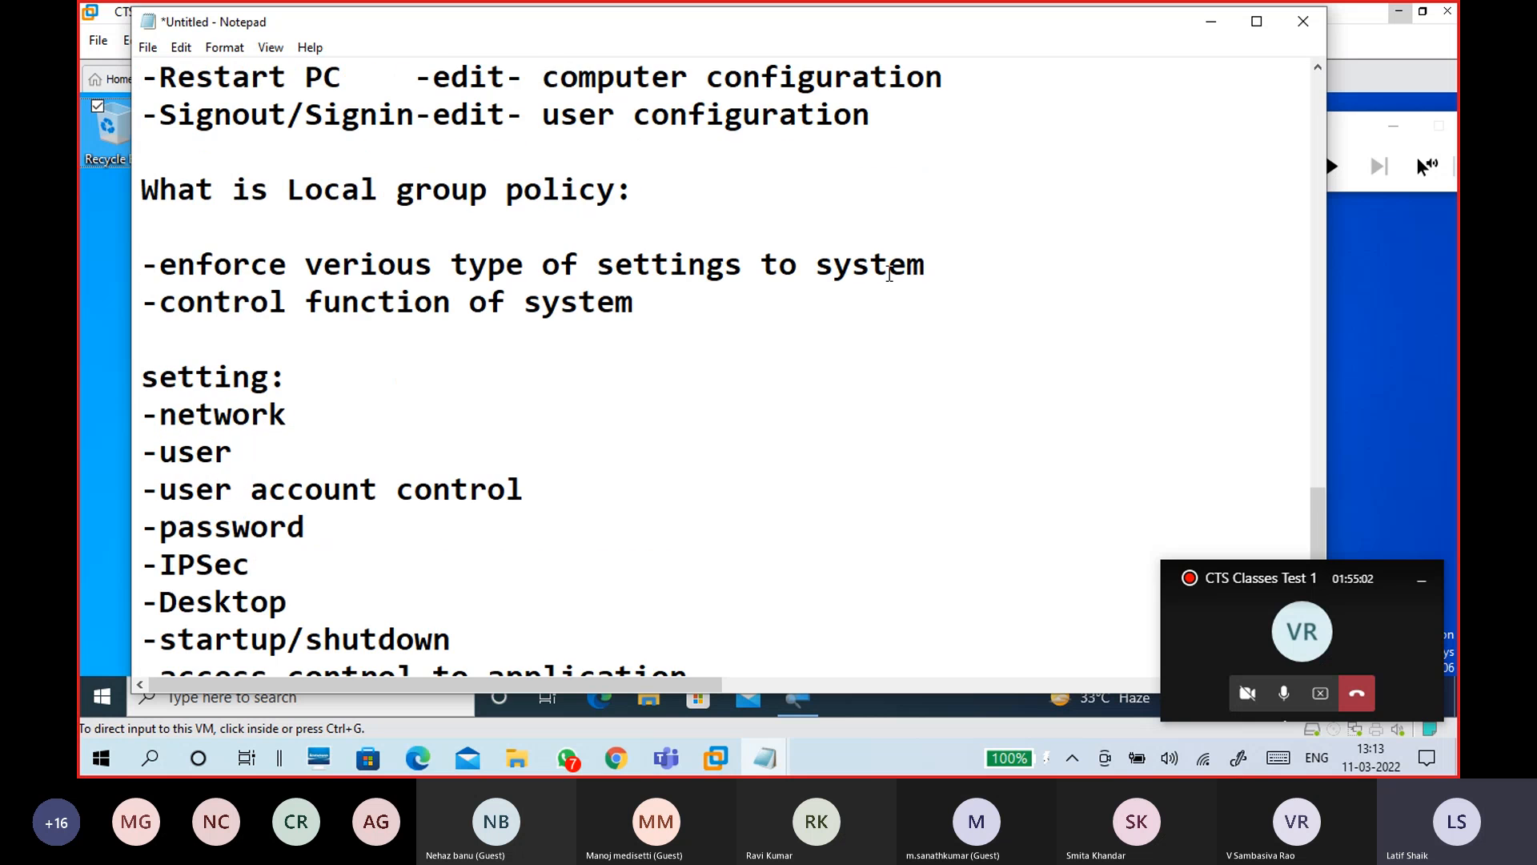
scroll(984, 152, "up", 1)
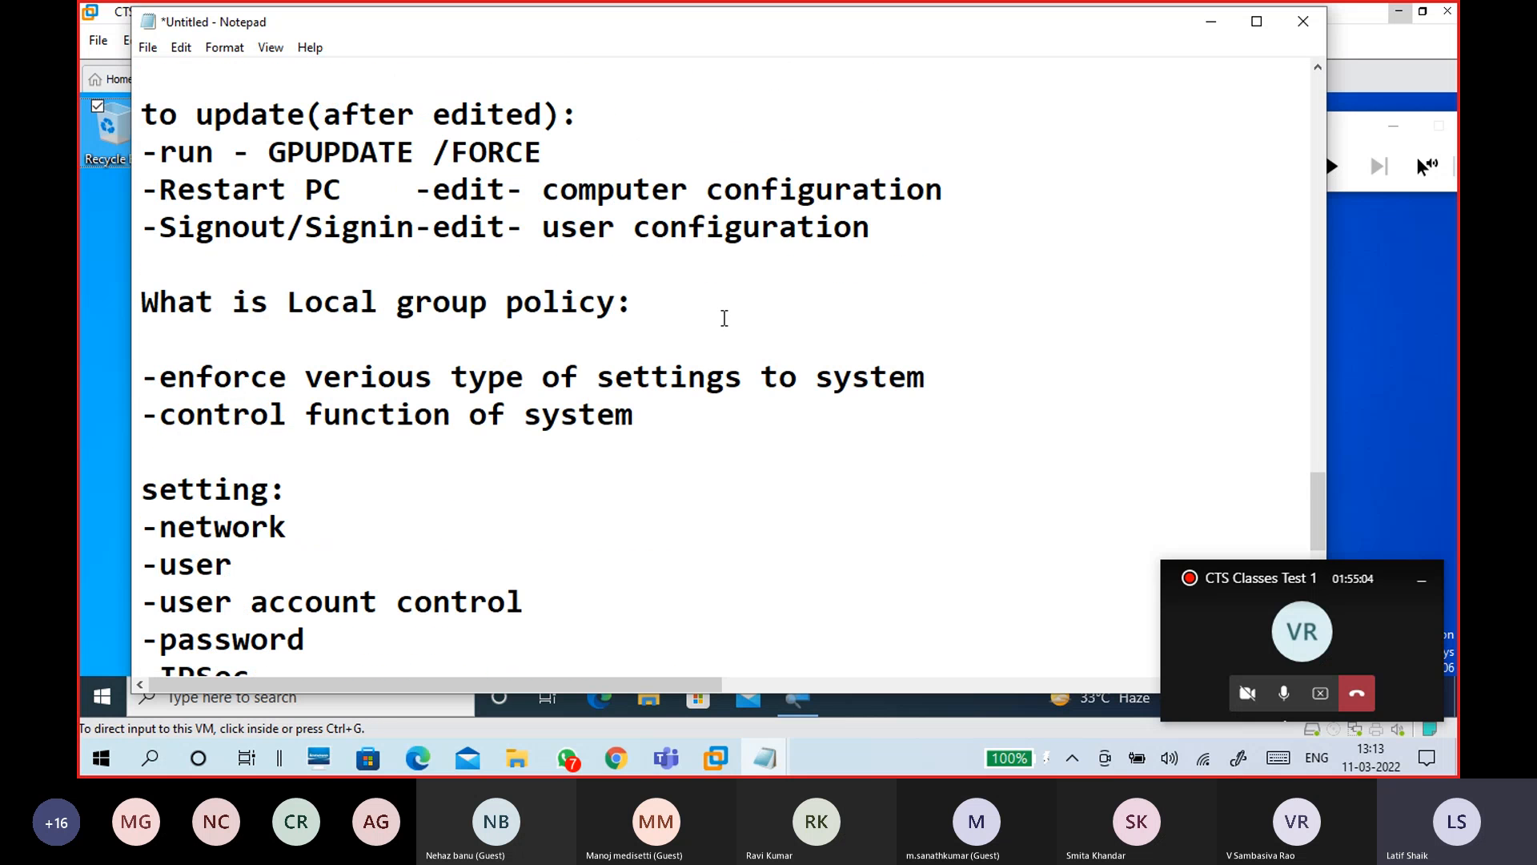
scroll(725, 318, "up", 2)
left_click_drag(412, 268, 231, 263)
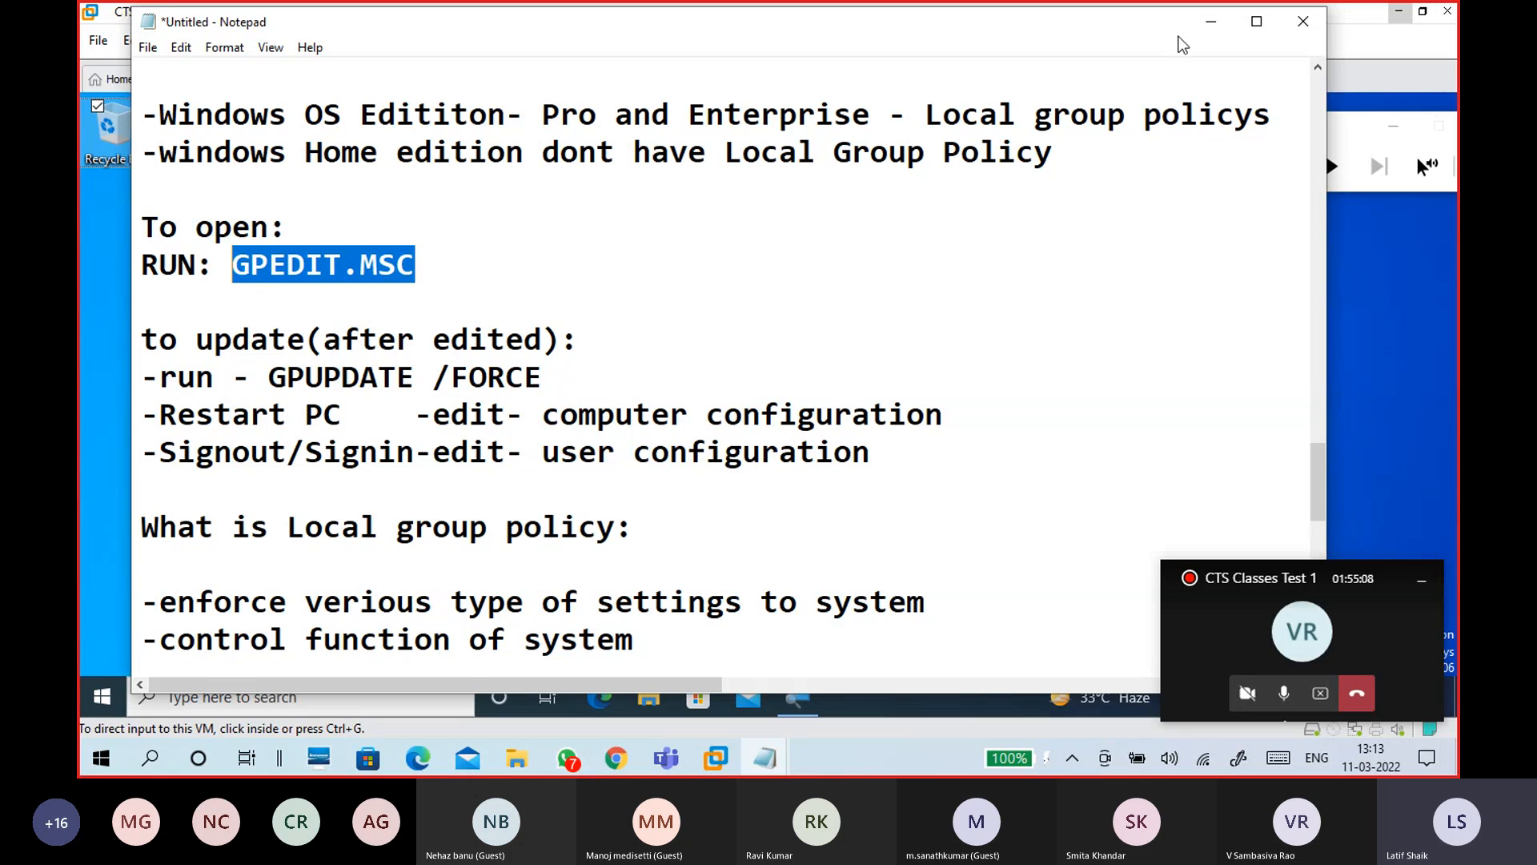
left_click(1203, 22)
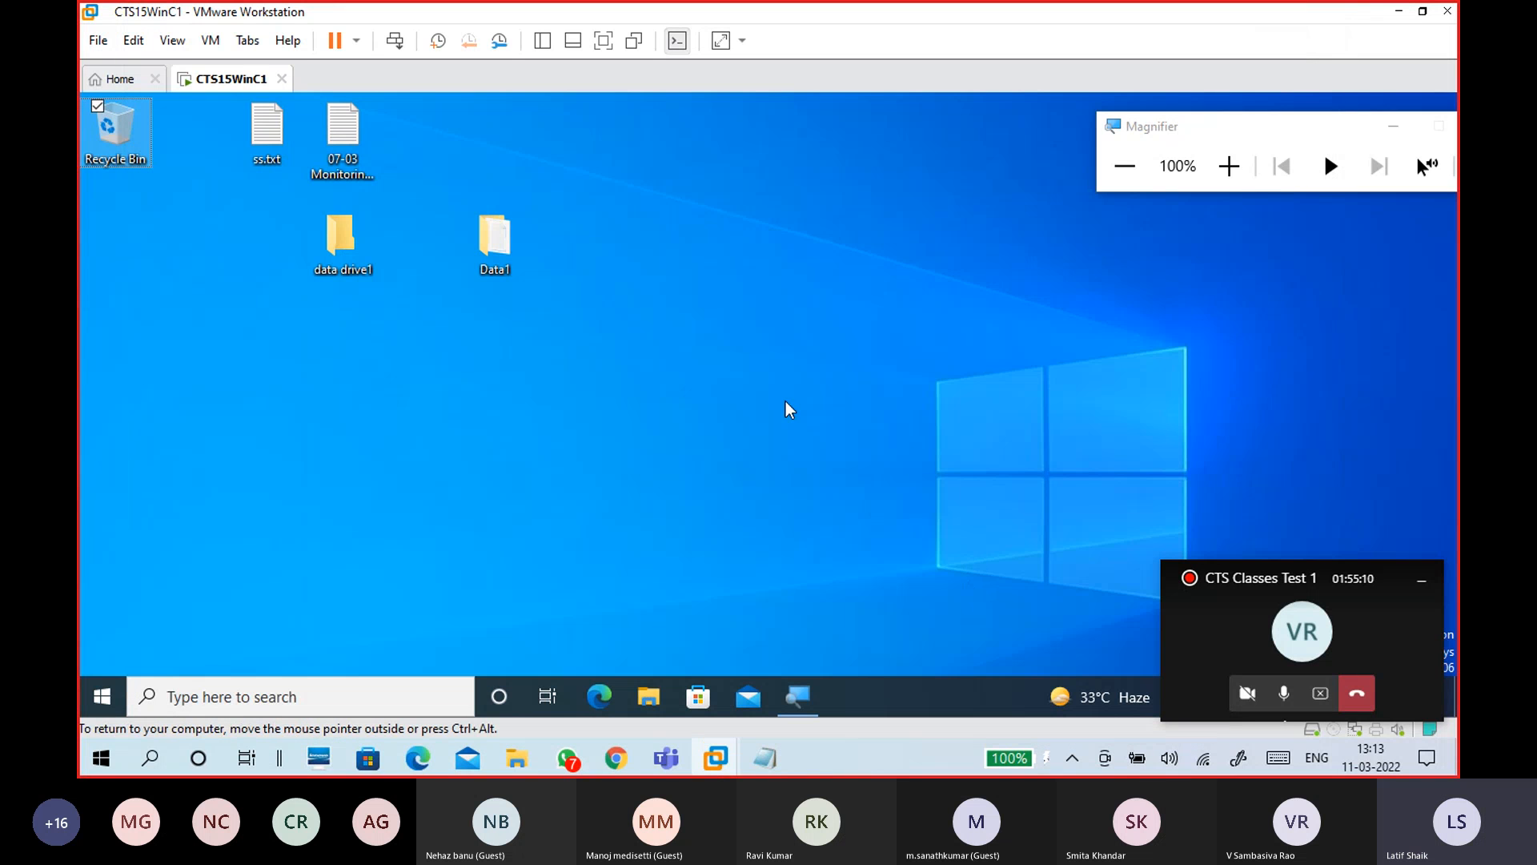
Step: Open the Run dialog in the CTS15WinC1 virtual machine and enter gpedit.msc as the program to open
left_click(730, 375)
key("super+r")
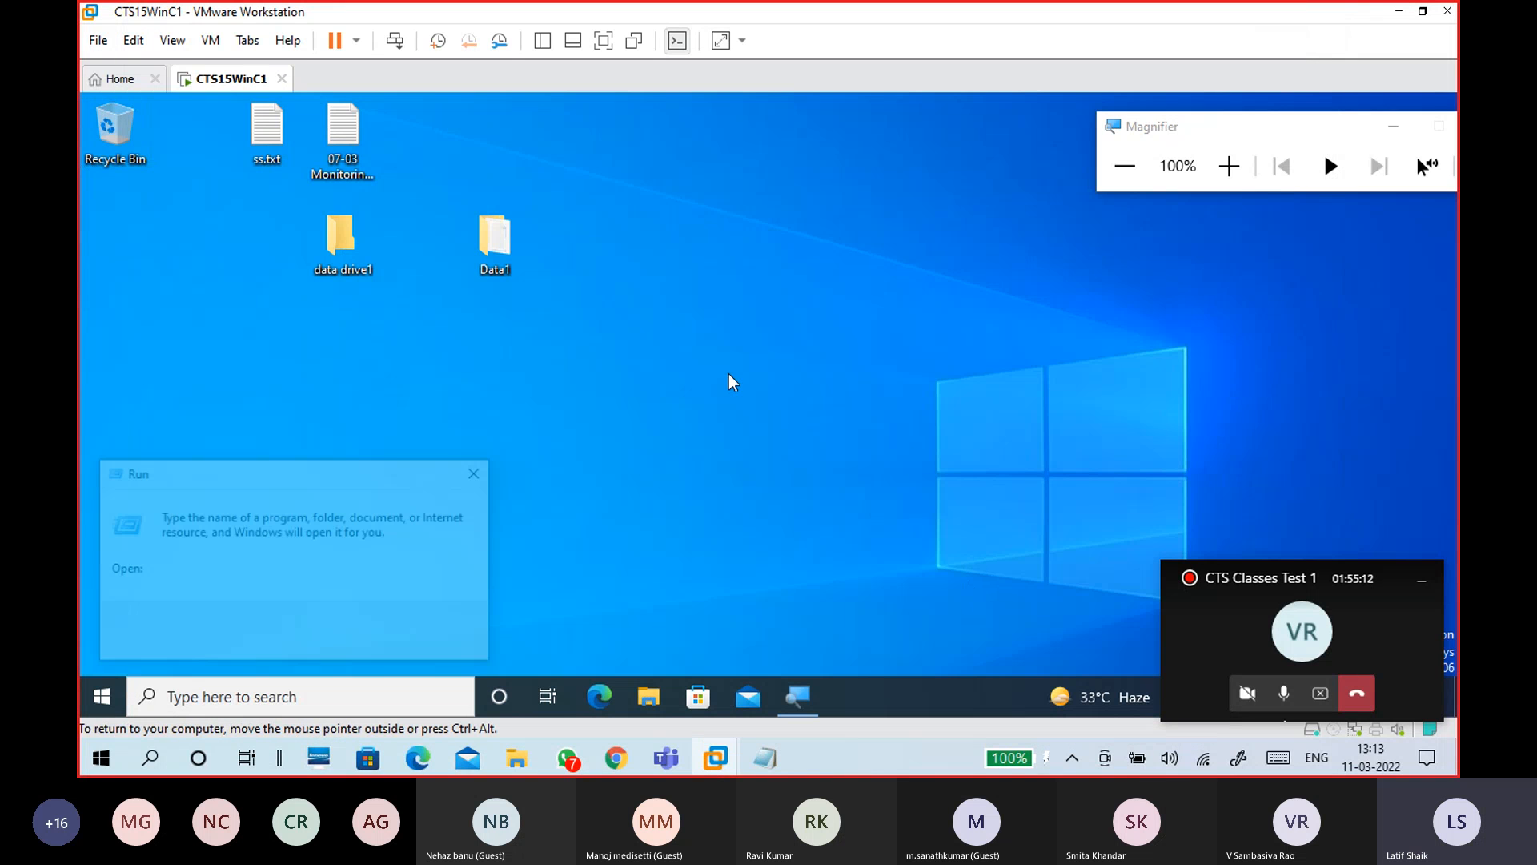
type("ep")
key("BackSpace")
type("p")
key("BackSpace")
key("BackSpace")
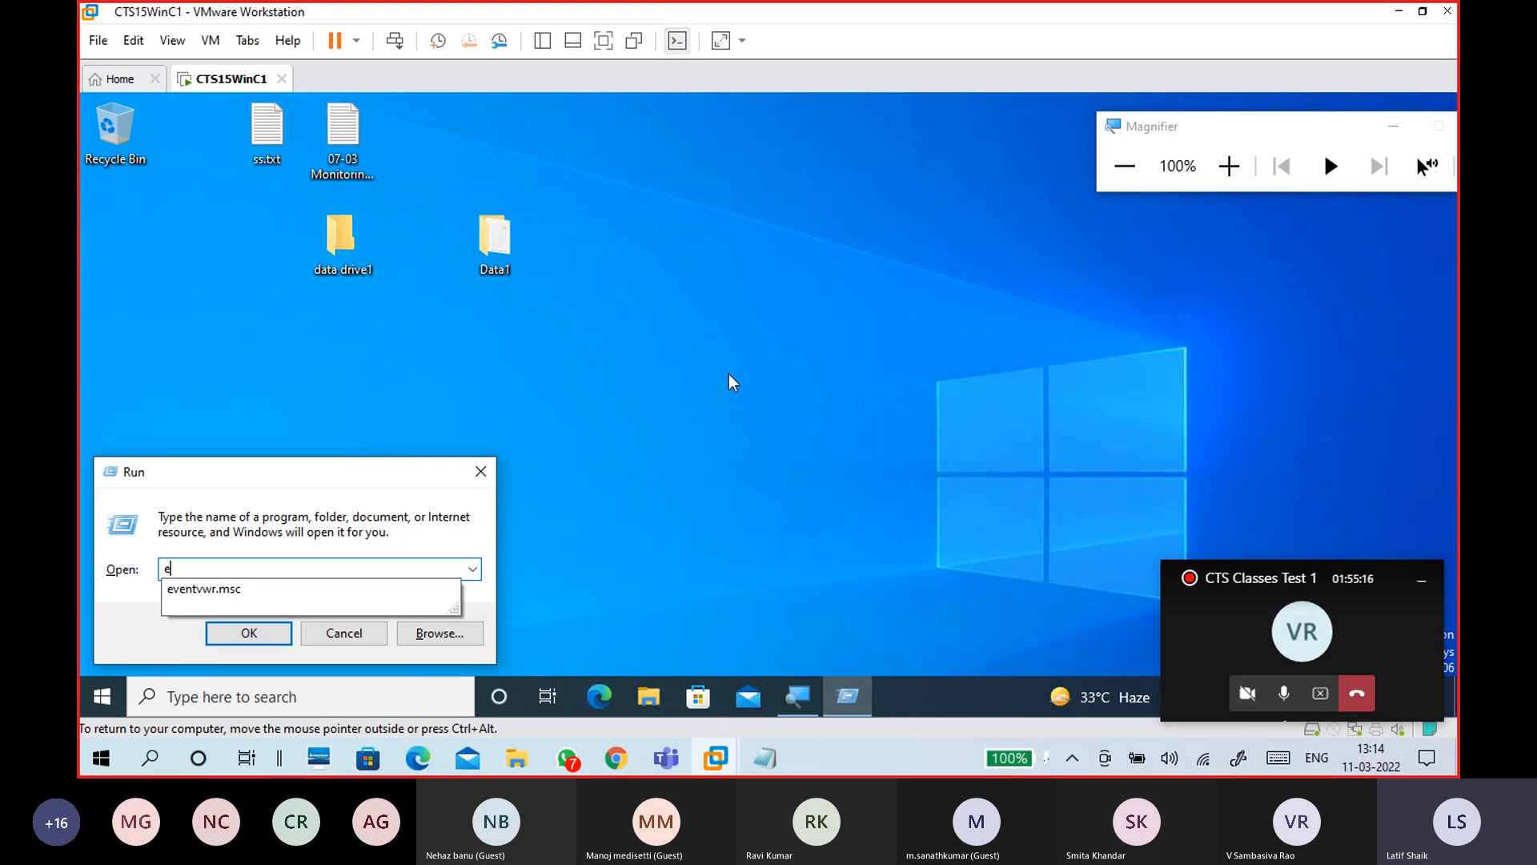
type("GP")
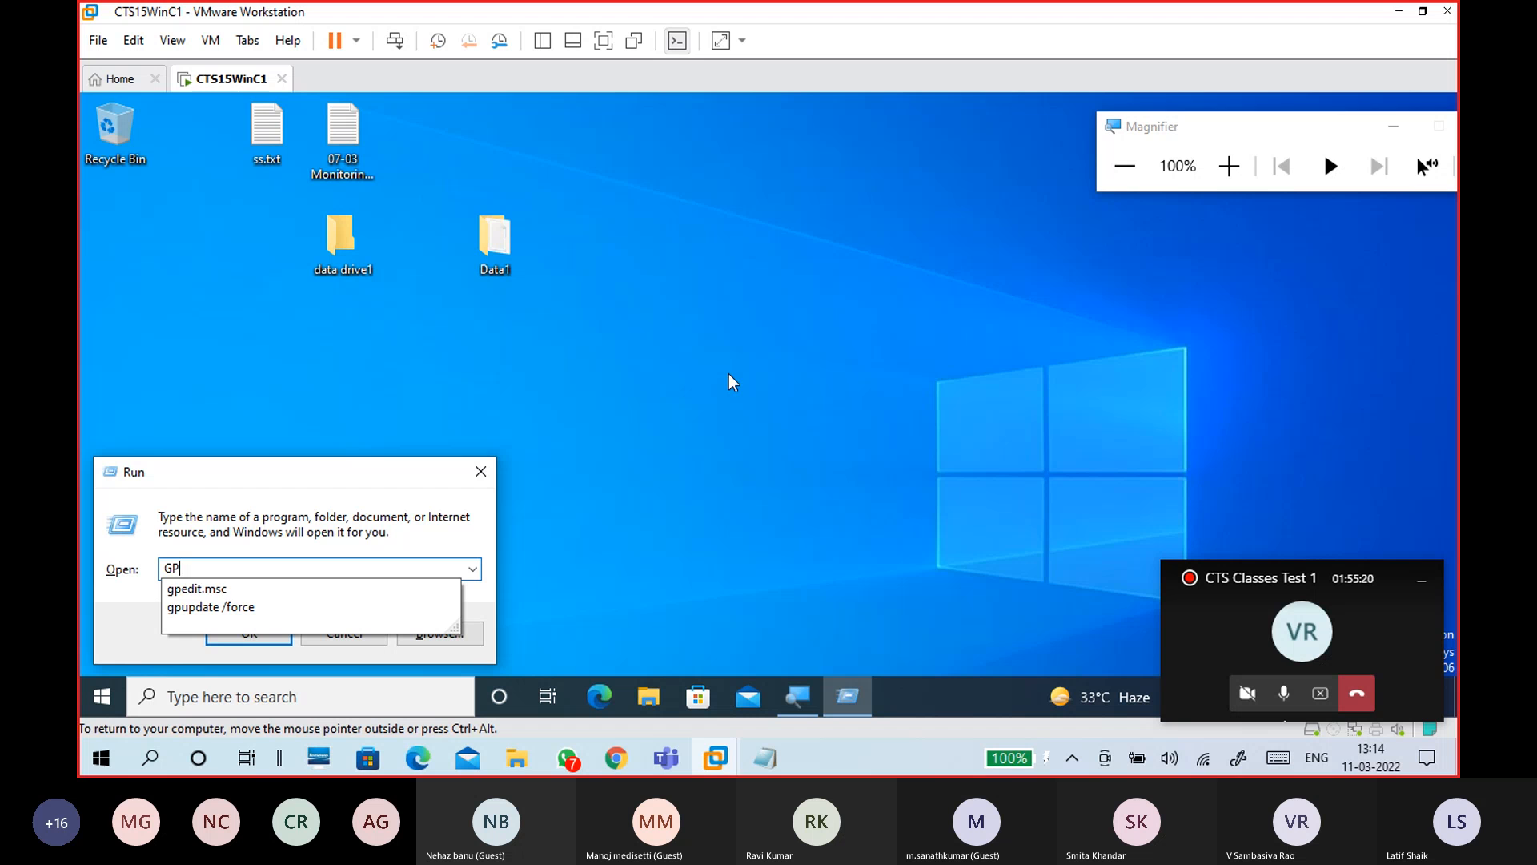
key("Down")
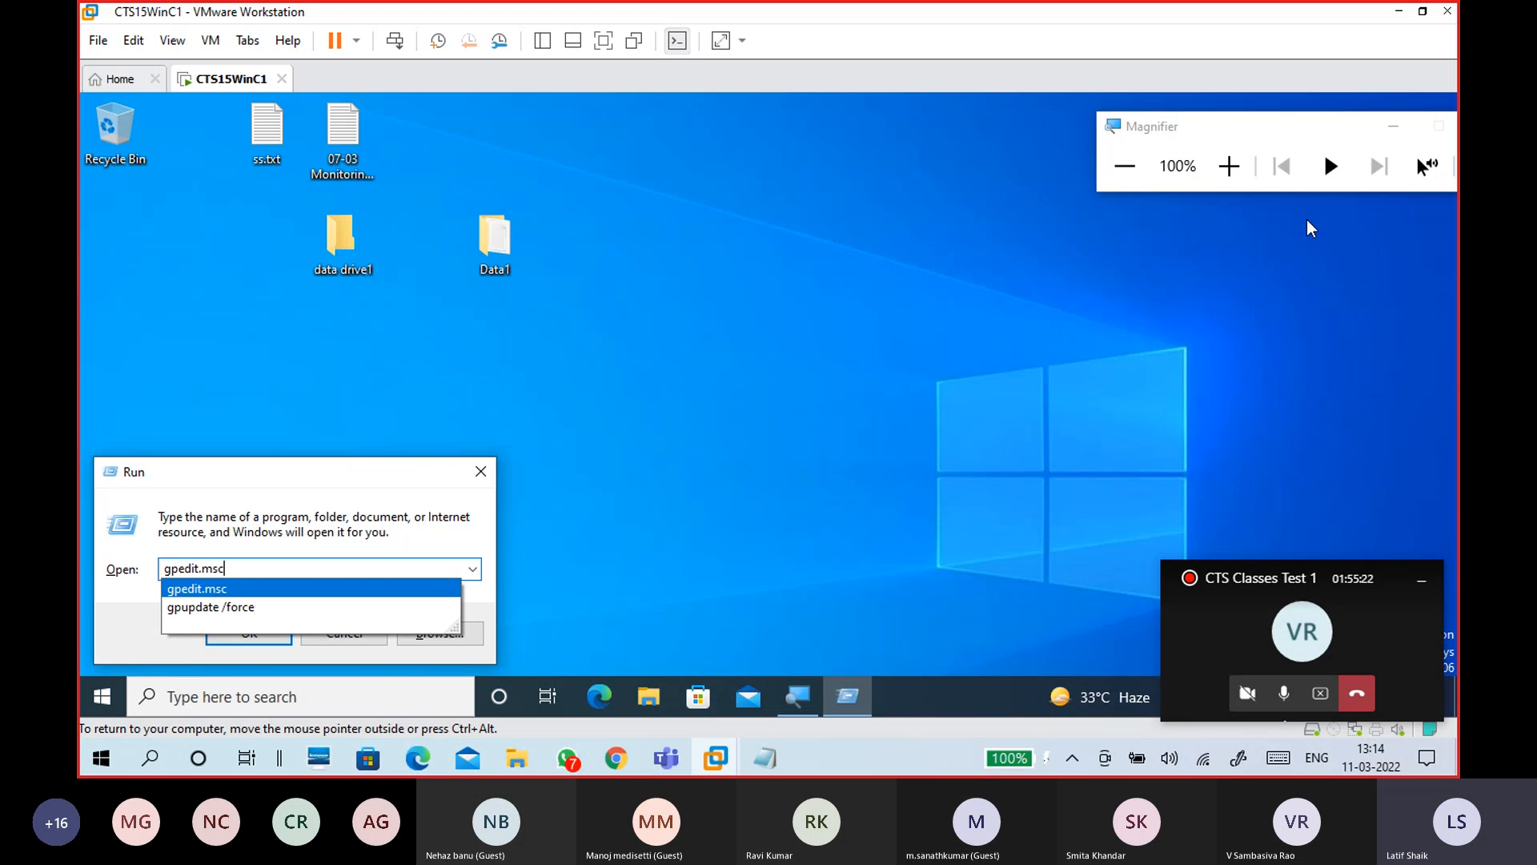
Step: Launch gpedit.msc from the magnified Run dialog and restore the Magnifier to 100%
left_click(1229, 166)
left_click(374, 454)
left_click_drag(372, 456, 228, 466)
left_click(451, 471)
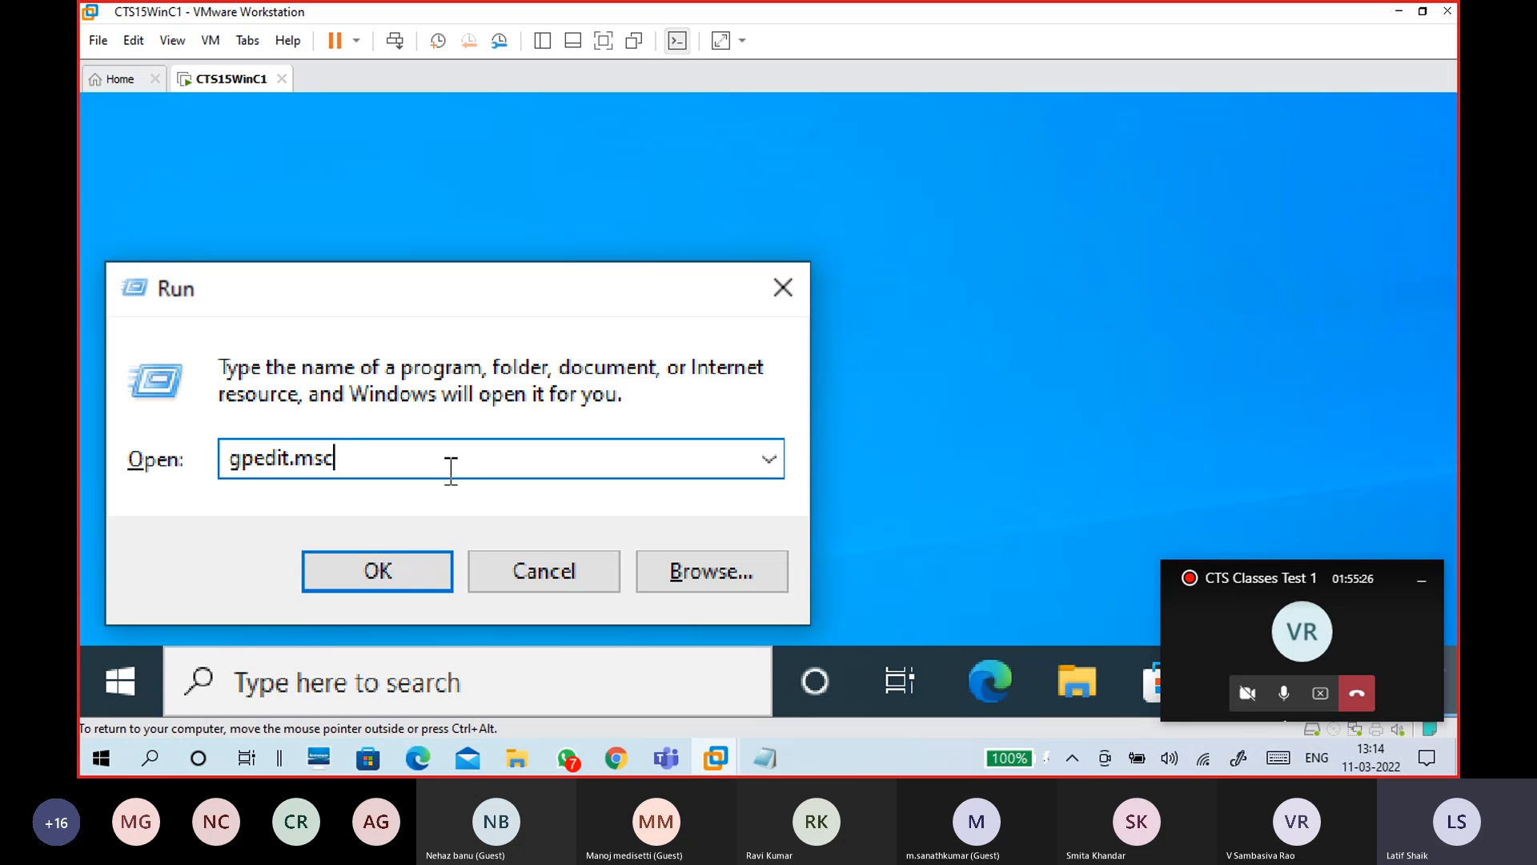
left_click(392, 568)
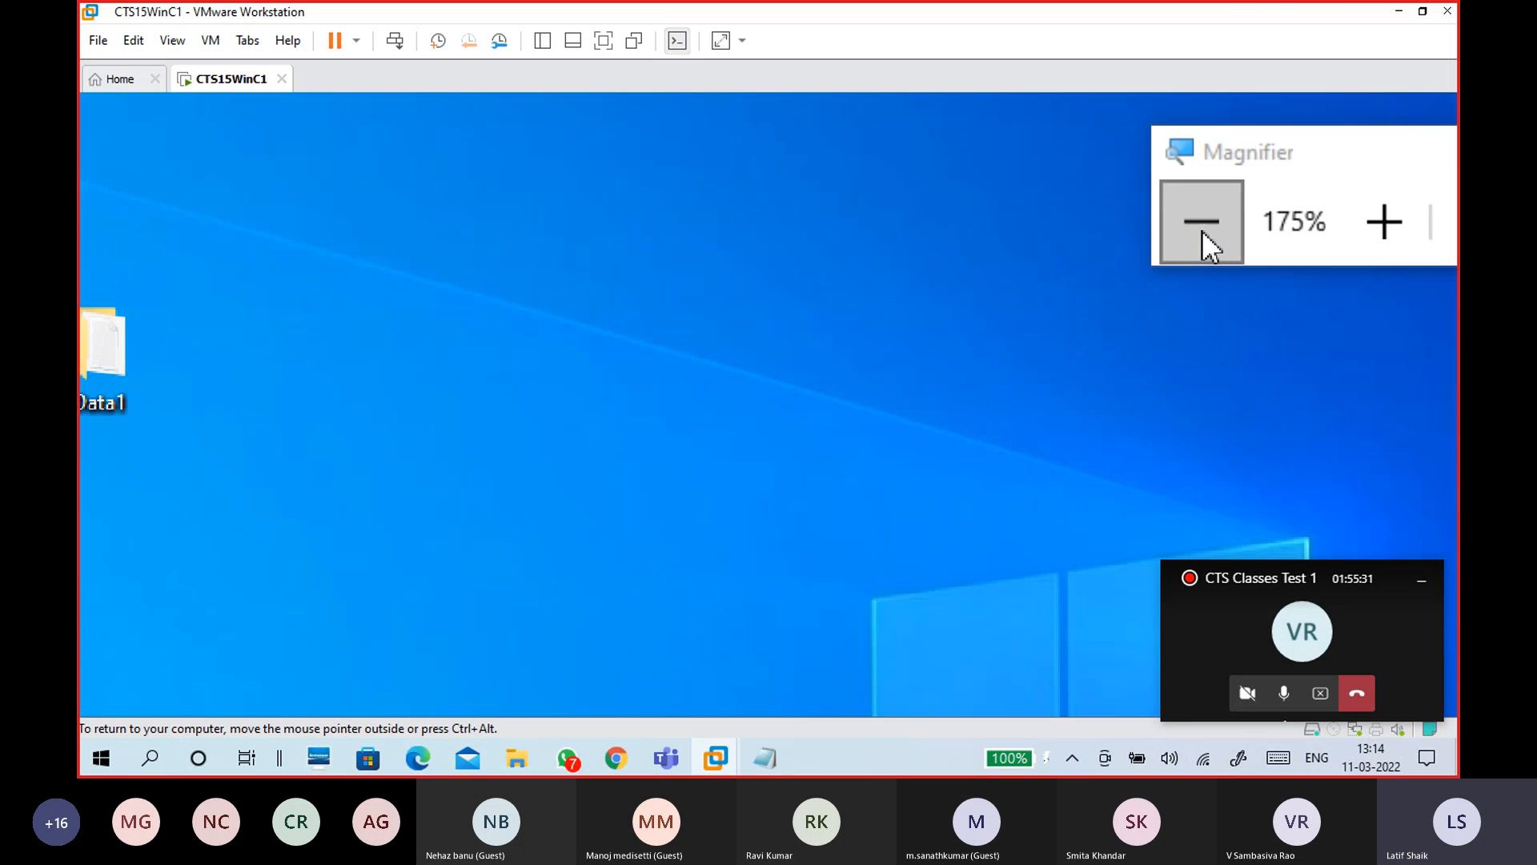
left_click(1203, 229)
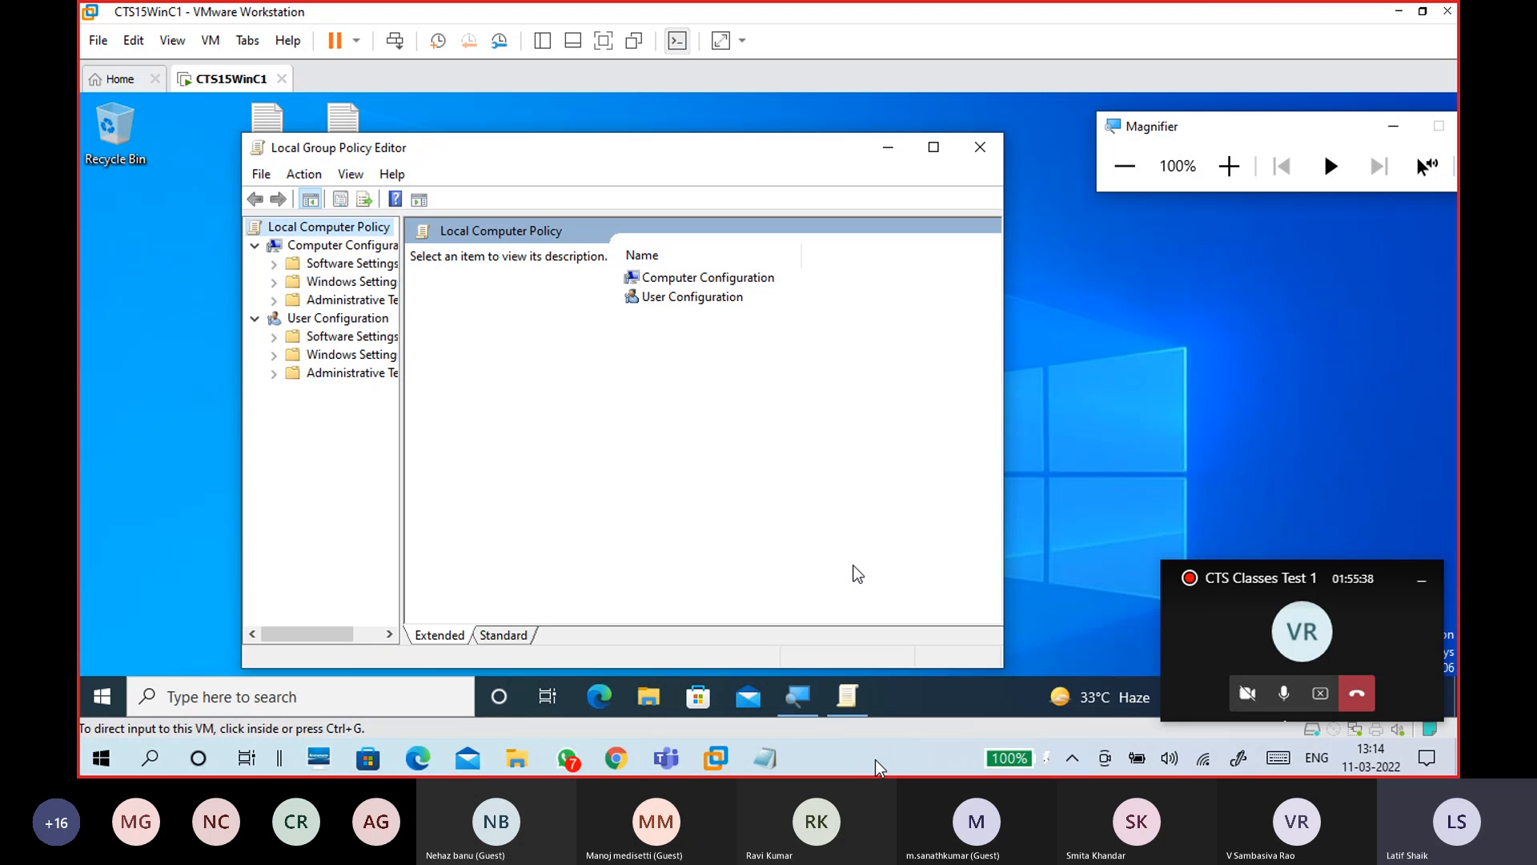
Step: Try to run gpedit.msc on the host computer outside the virtual machine, and close the Run dialog
left_click(1398, 13)
key("super+r")
type("gp")
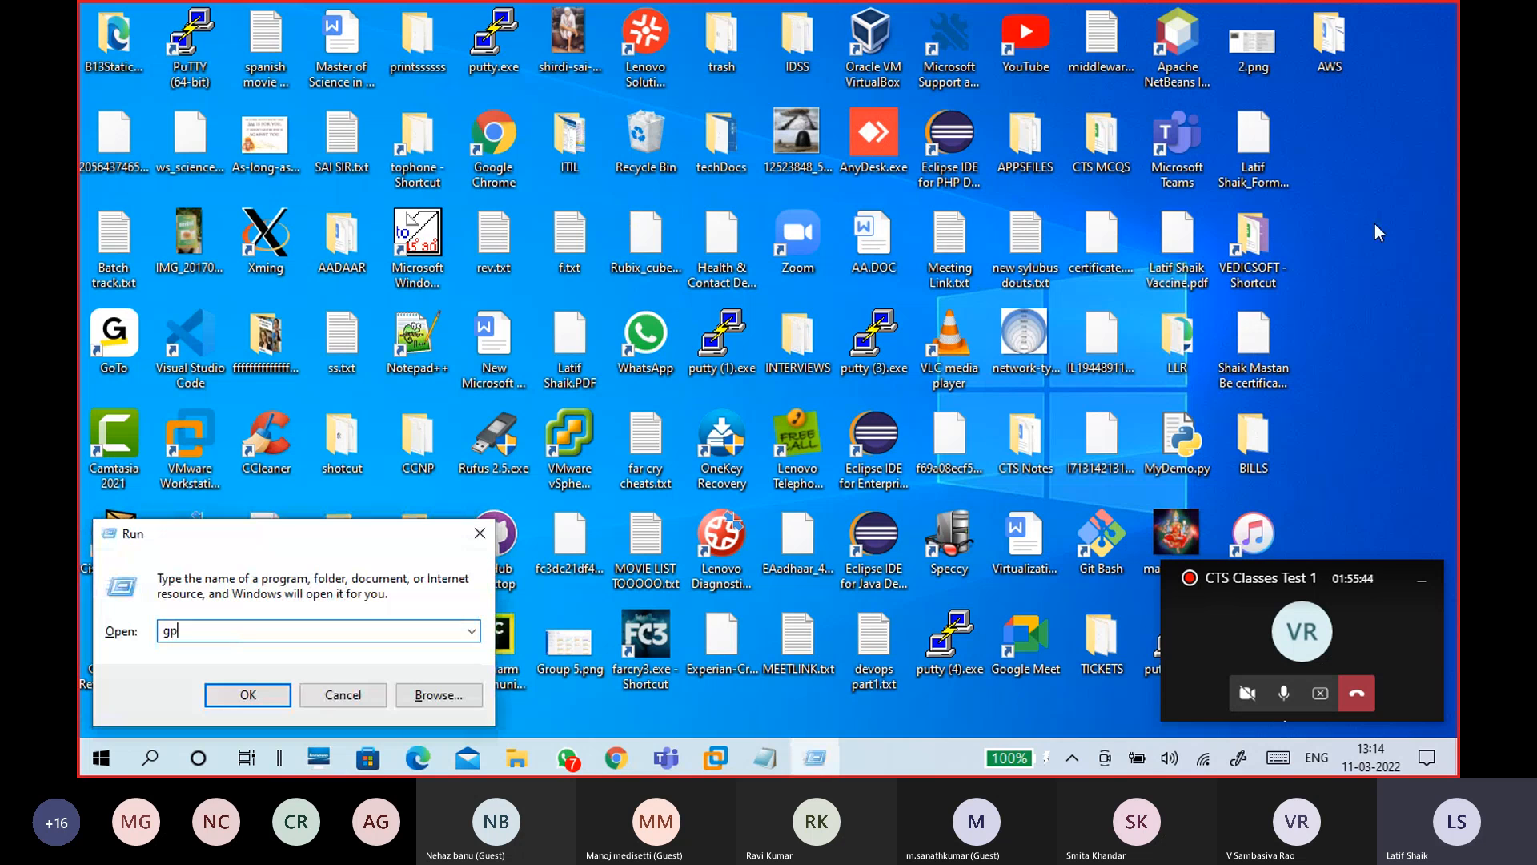
type("edit.msc")
key("Return")
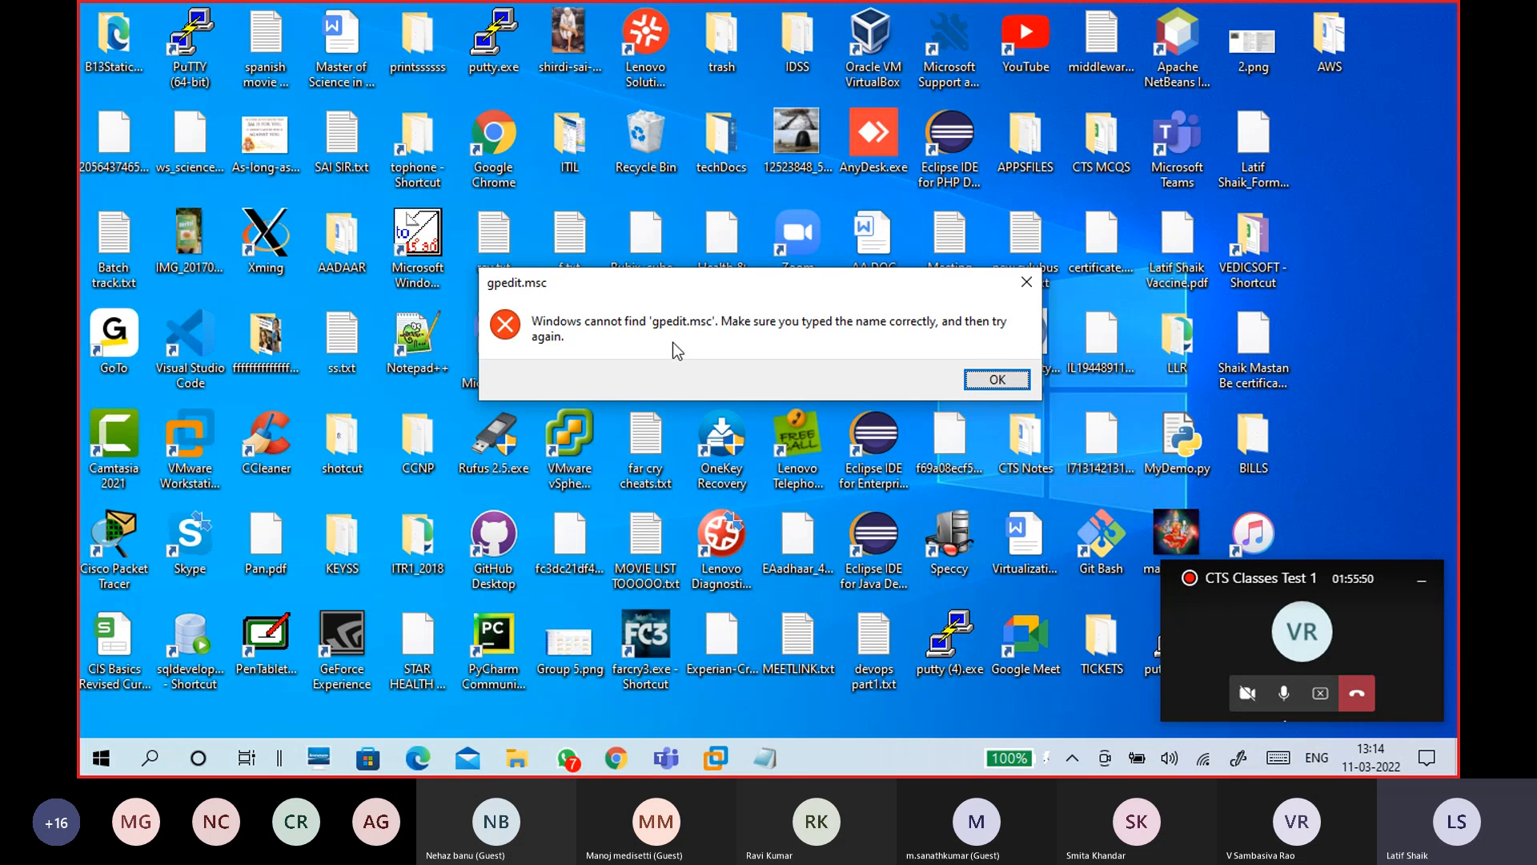
key("Return")
left_click(343, 697)
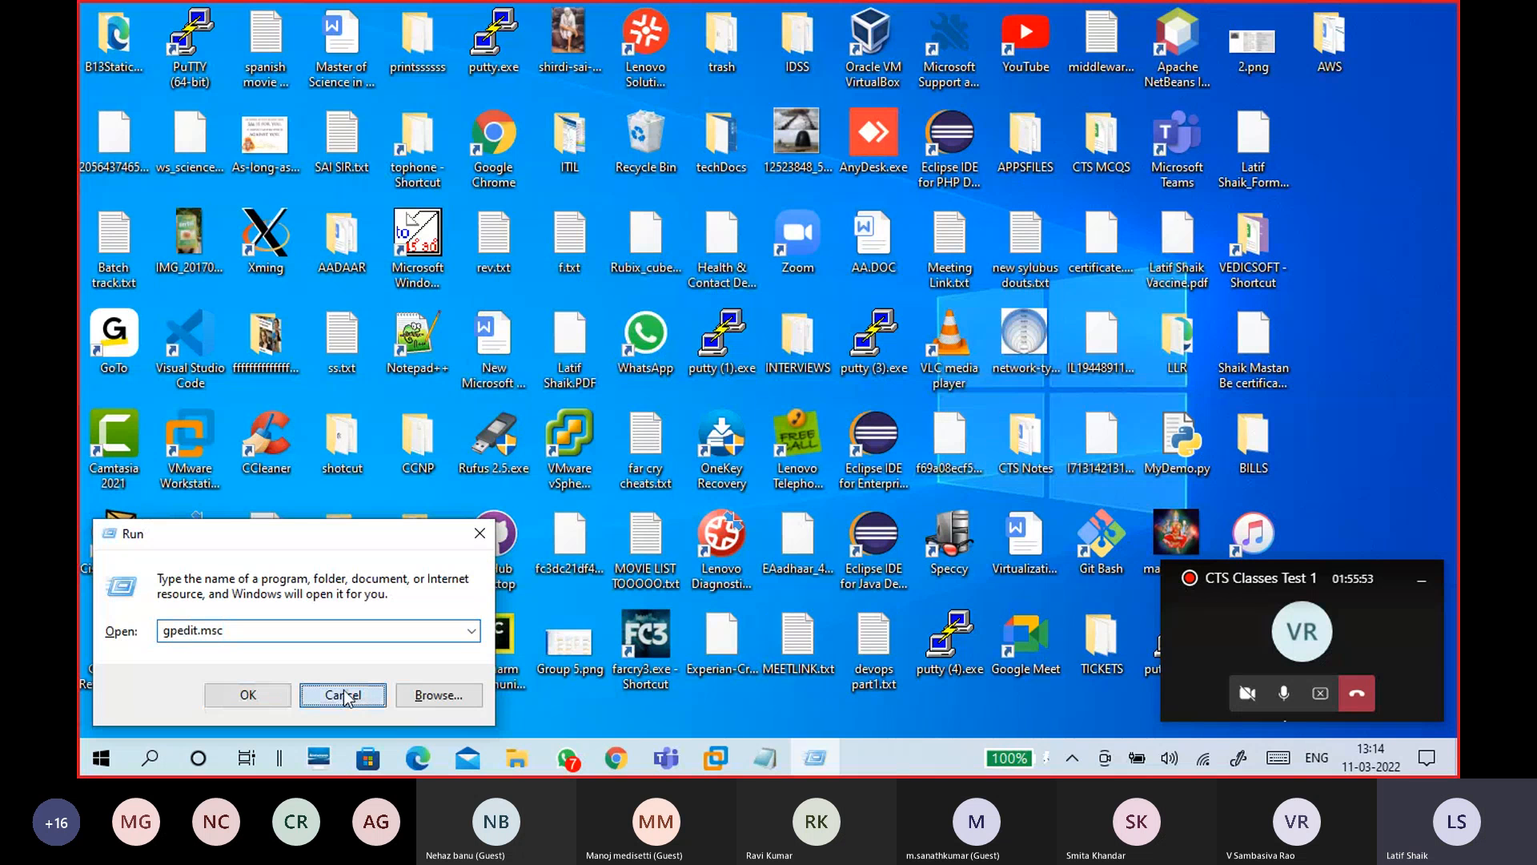
Step: Return to the CTS15WinC1 virtual machine, maximize the Local Group Policy Editor and widen its console tree to show the full folder names
mouse_move(766, 757)
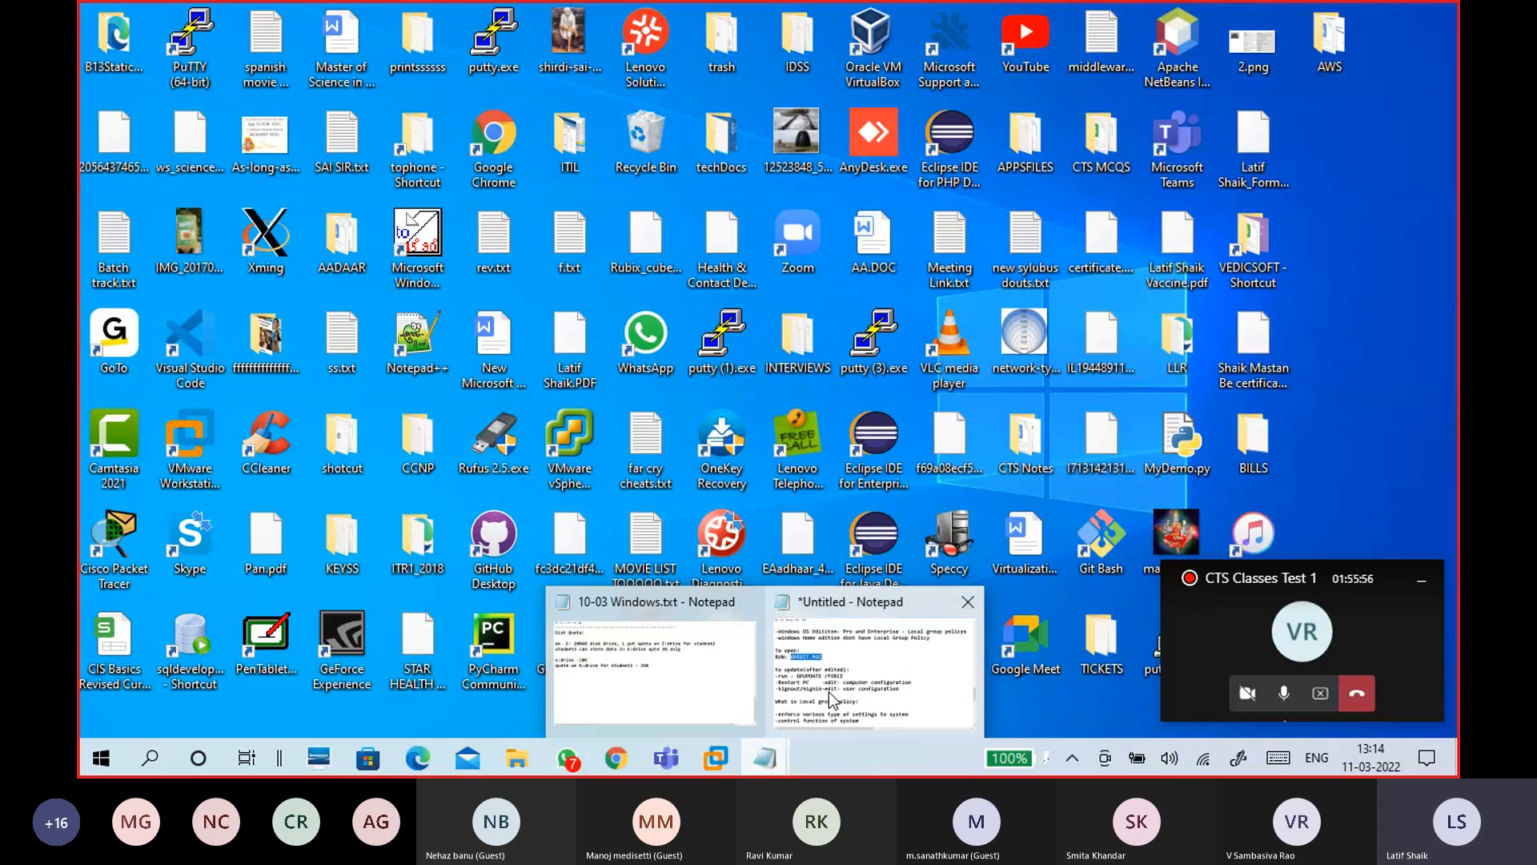
left_click(829, 692)
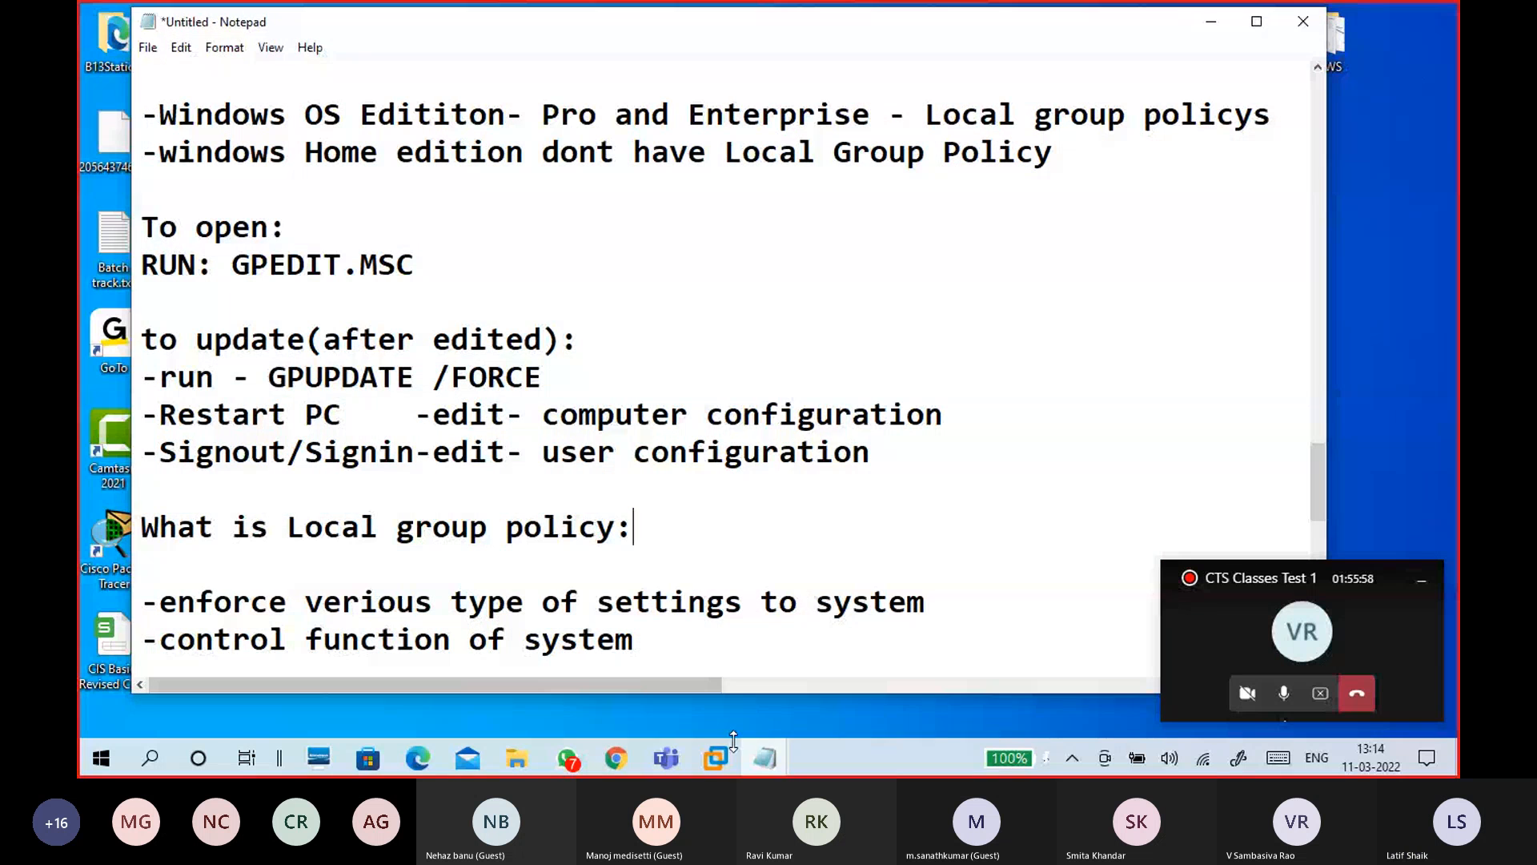
mouse_move(715, 757)
left_click(853, 569)
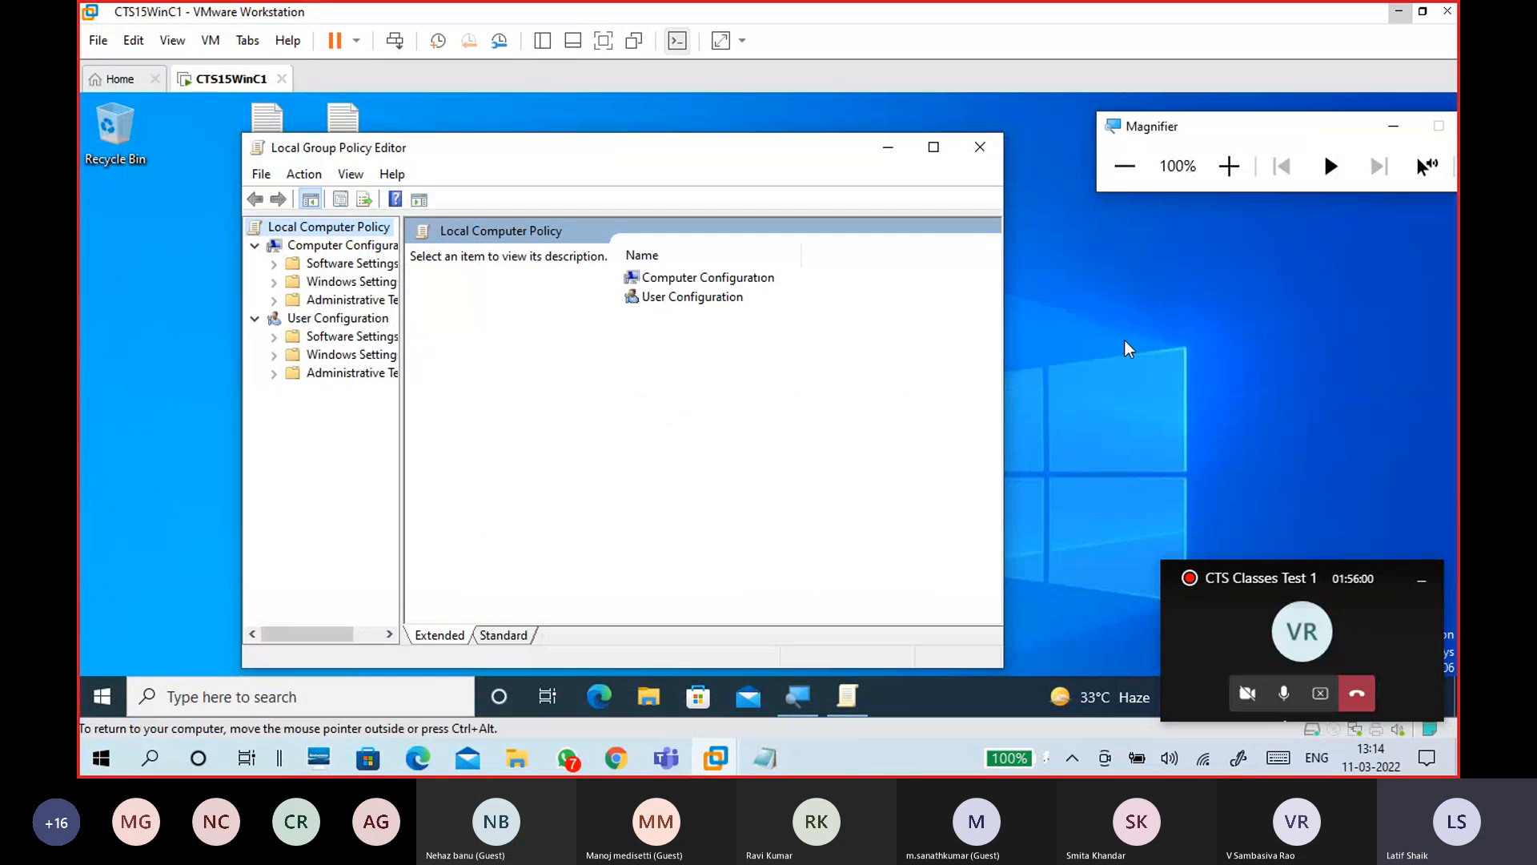
left_click(935, 149)
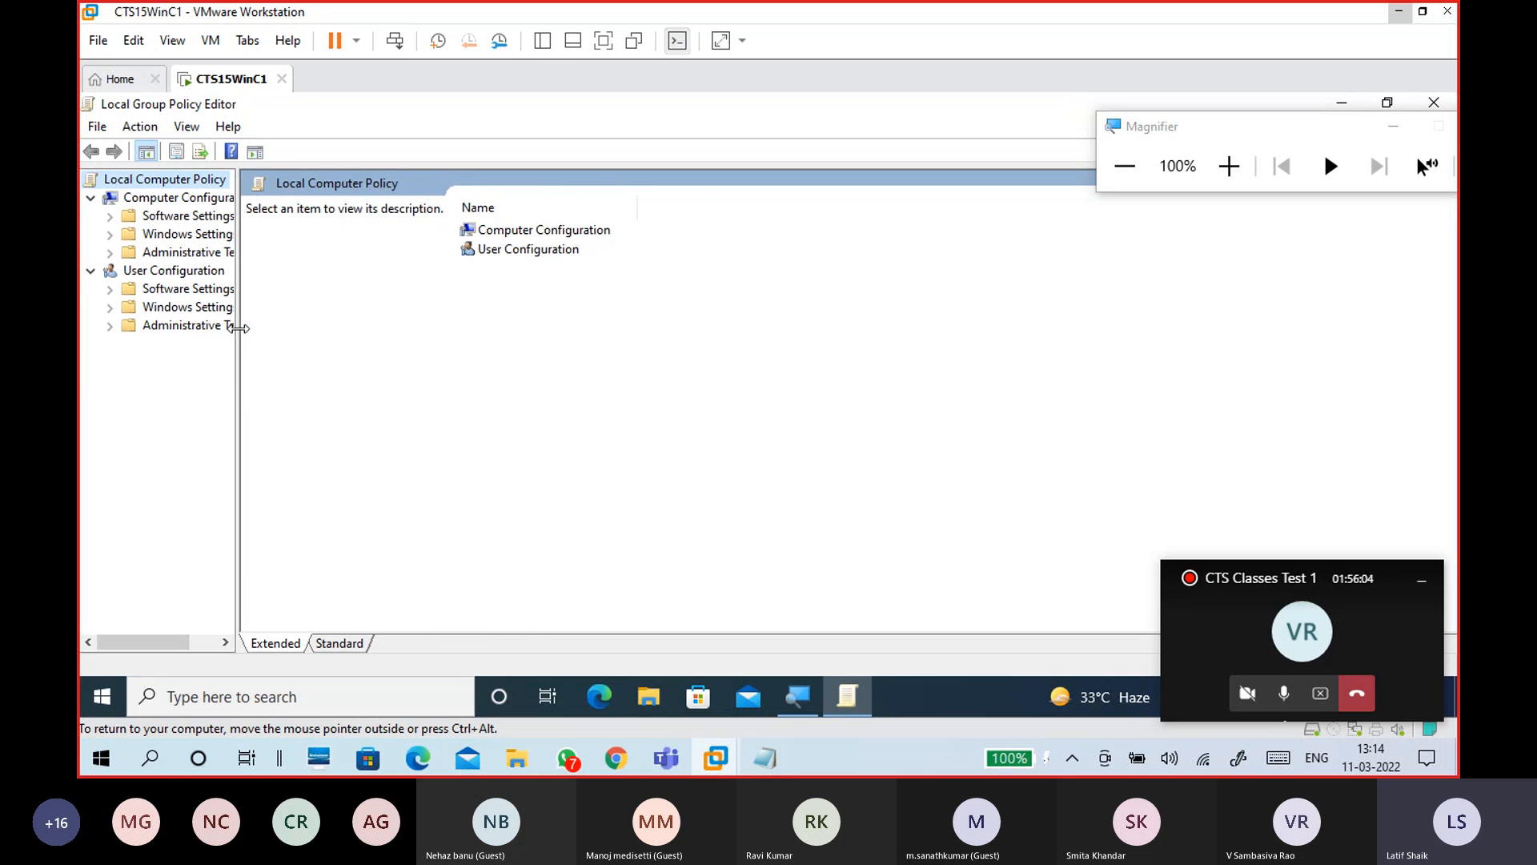
left_click_drag(238, 328, 398, 345)
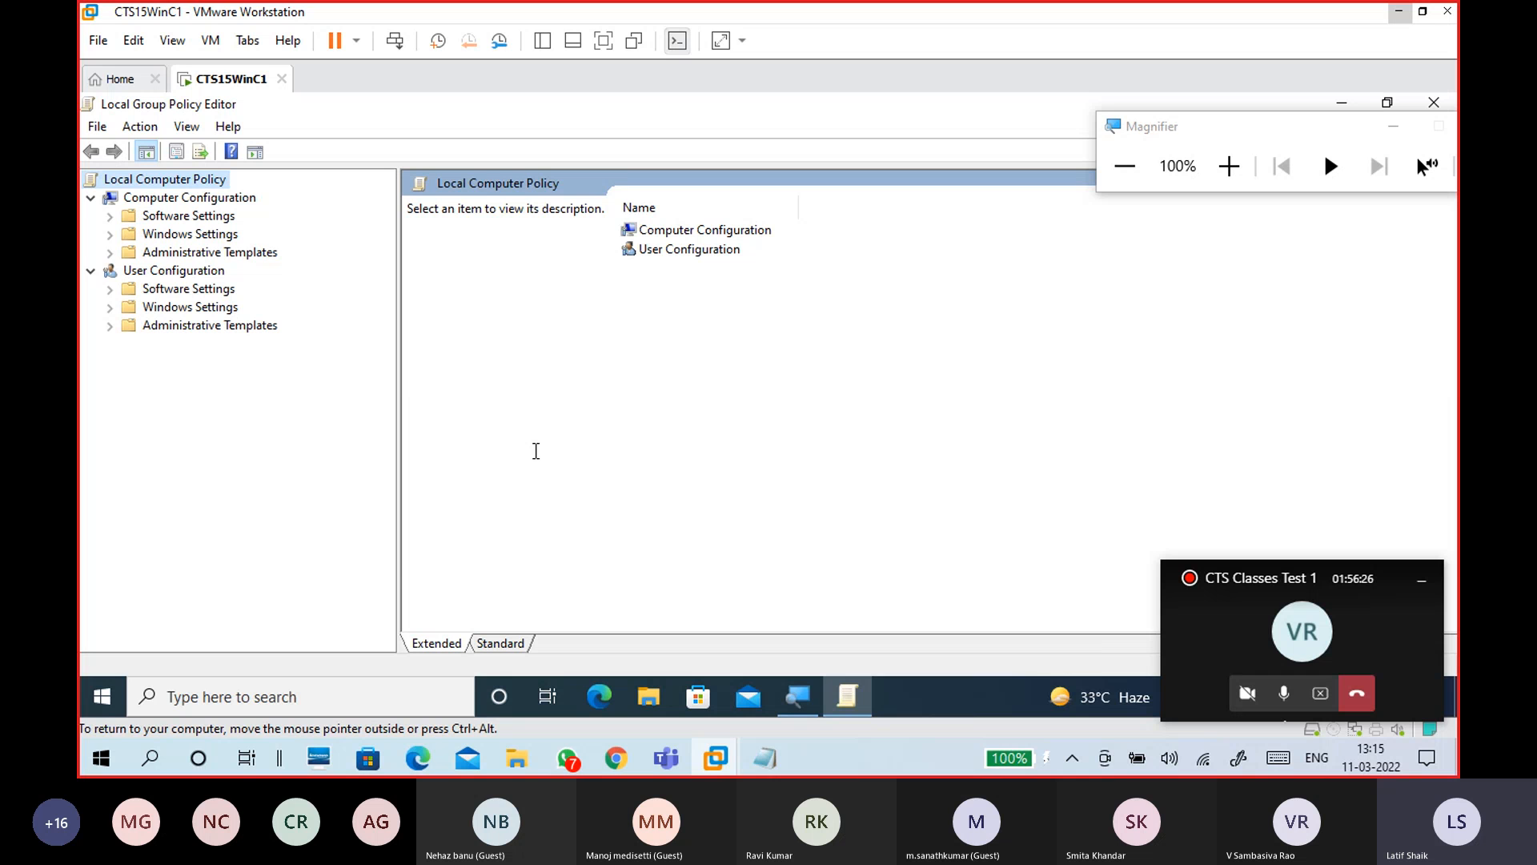
Step: Magnify the policy editor and view the Computer Configuration and User Configuration nodes
left_click(1247, 169)
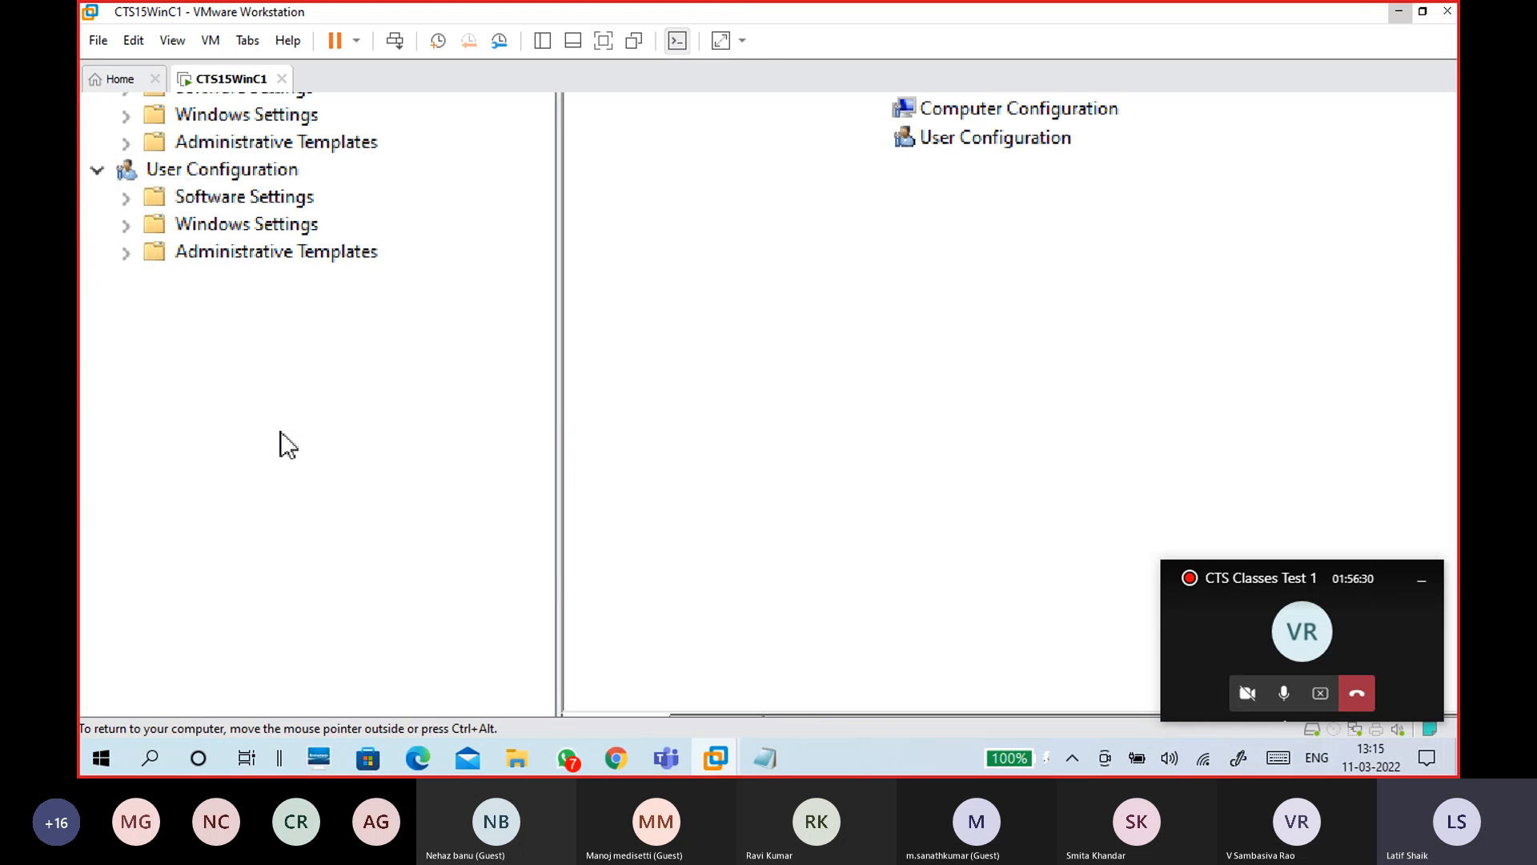
left_click(339, 202)
left_click(257, 173)
left_click(262, 196)
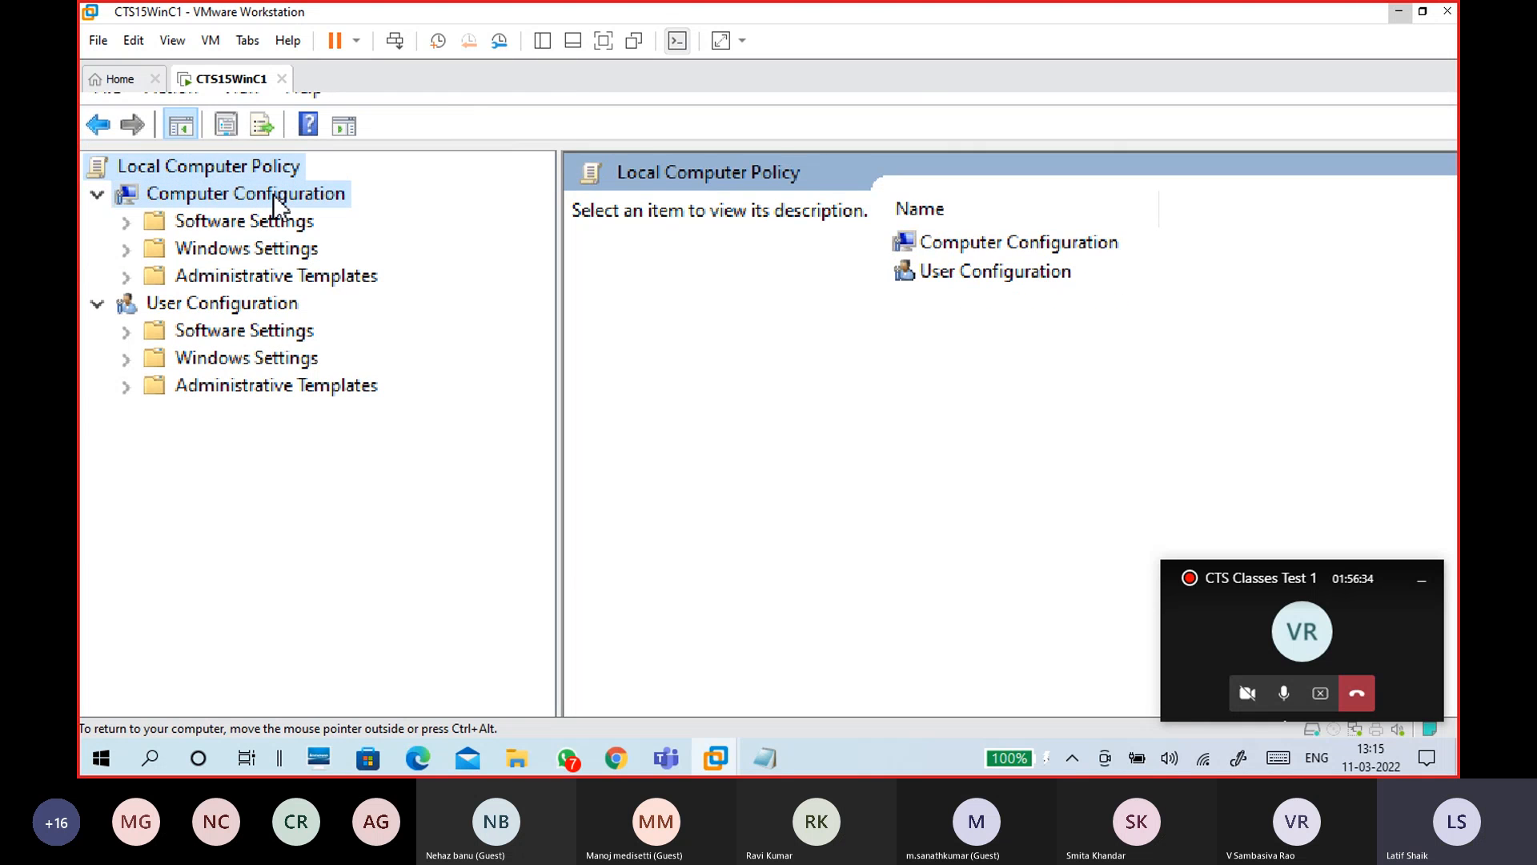
left_click(242, 305)
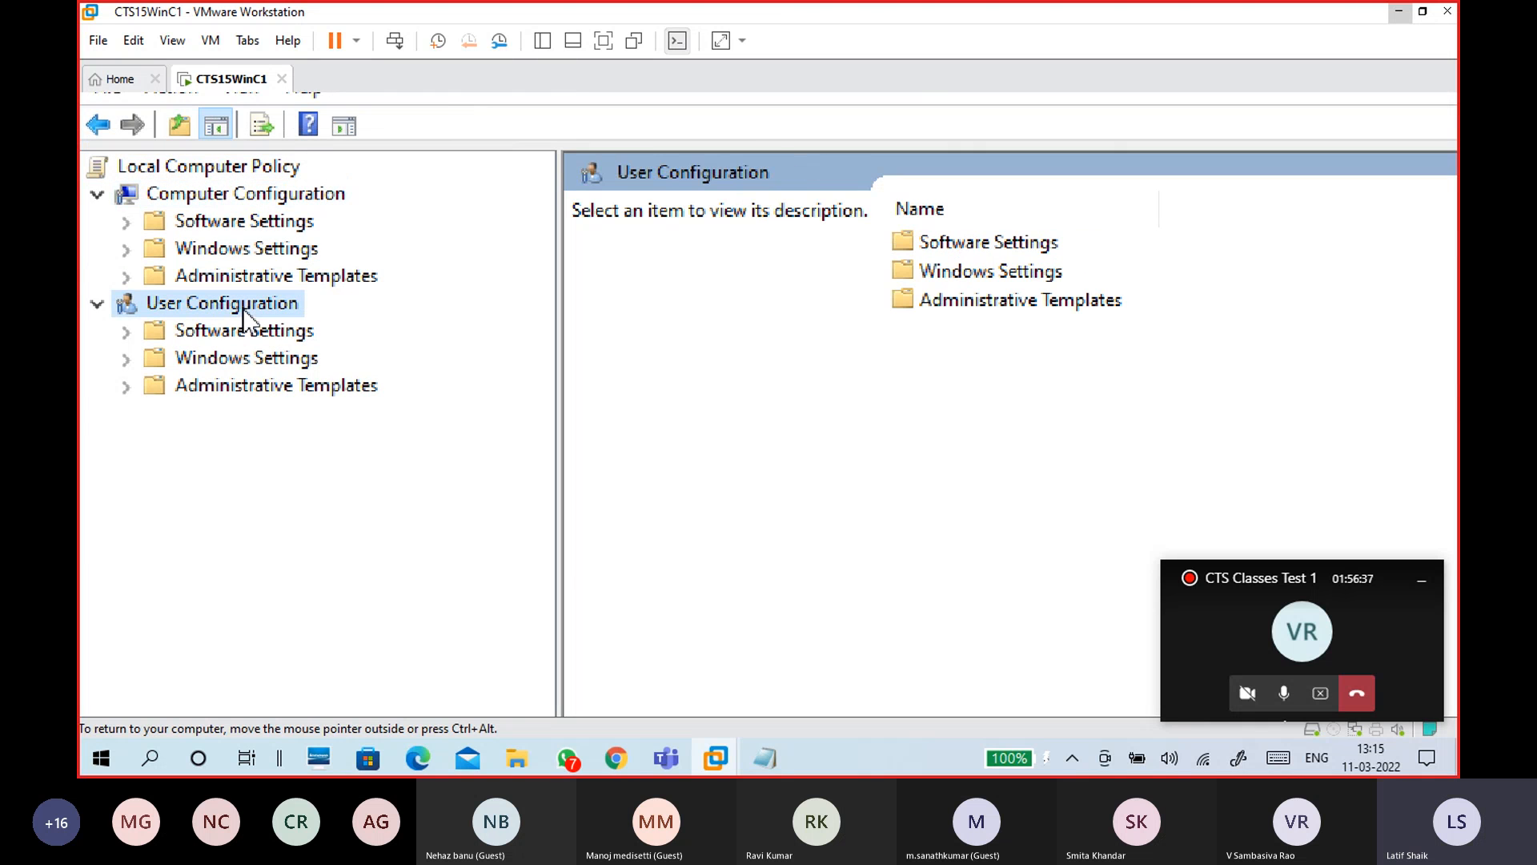
Step: Expand Windows Settings under User Configuration and examine its Deployed Printers and Security Settings nodes
left_click(253, 365)
left_click(127, 359)
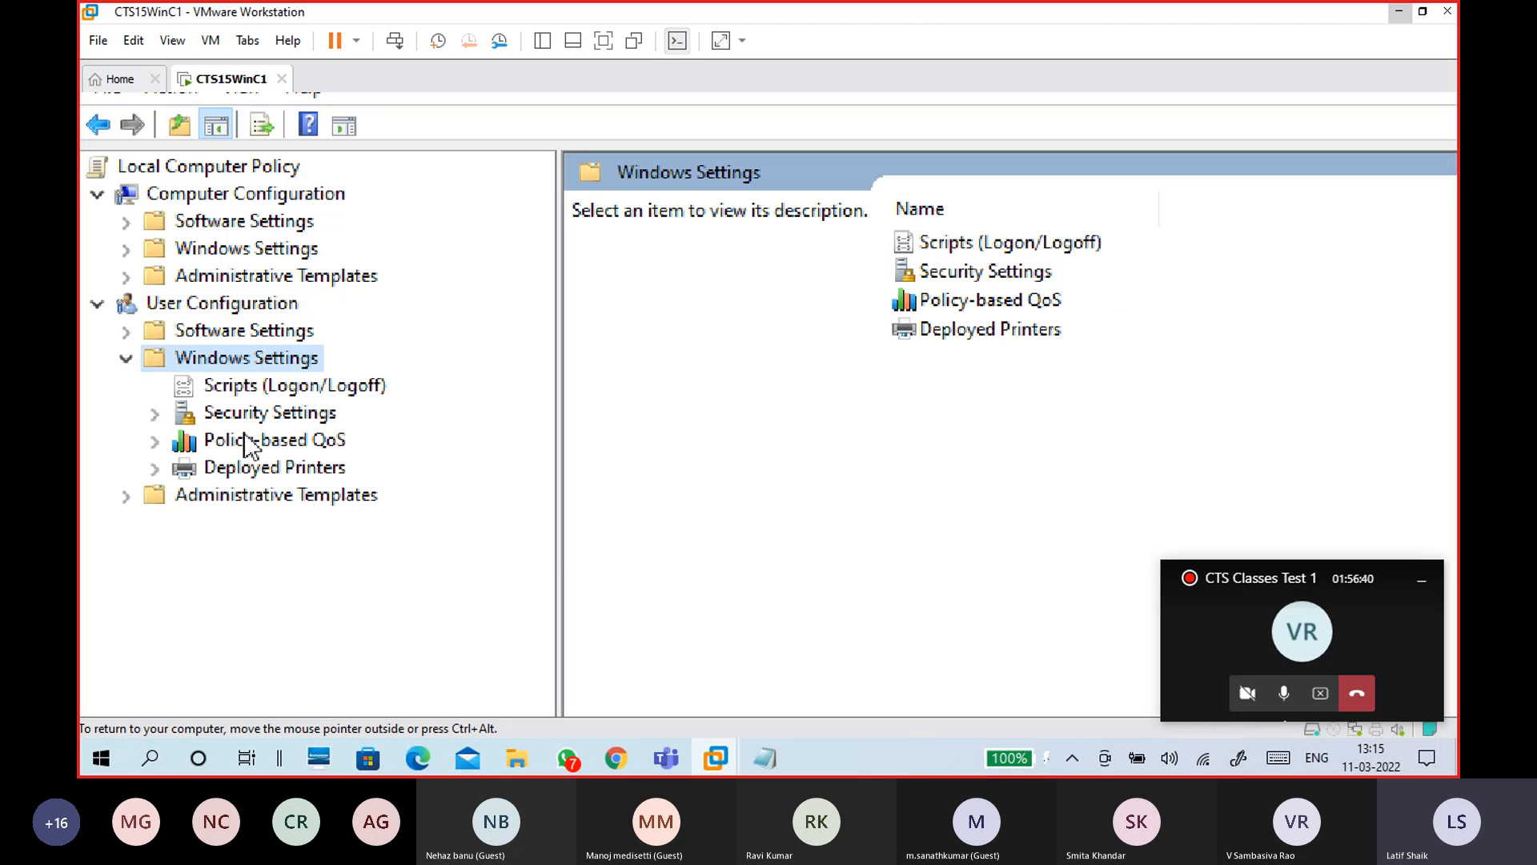
left_click(272, 466)
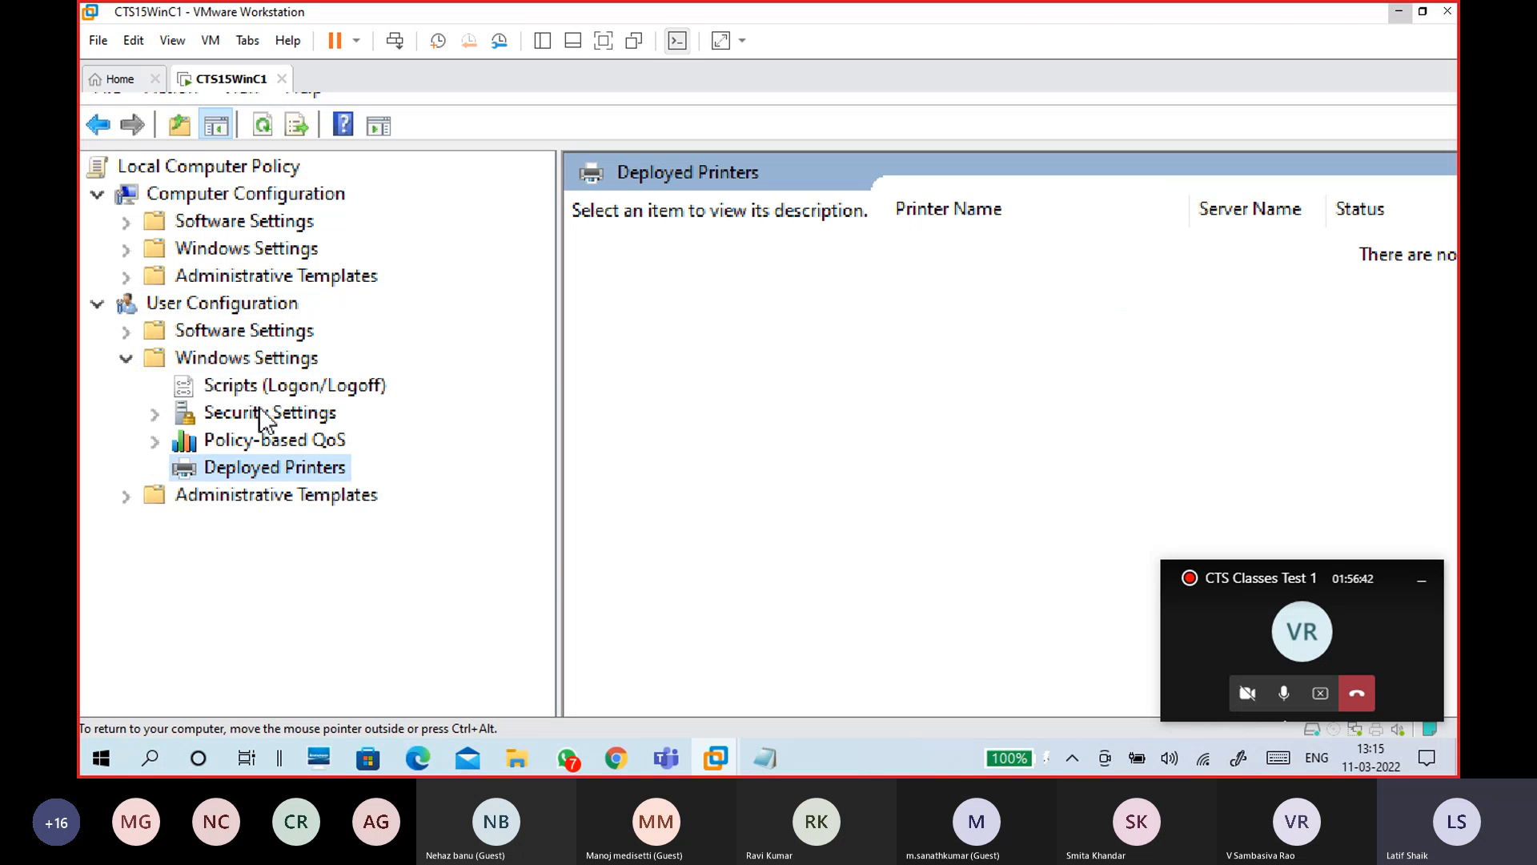
left_click(262, 414)
left_click(155, 414)
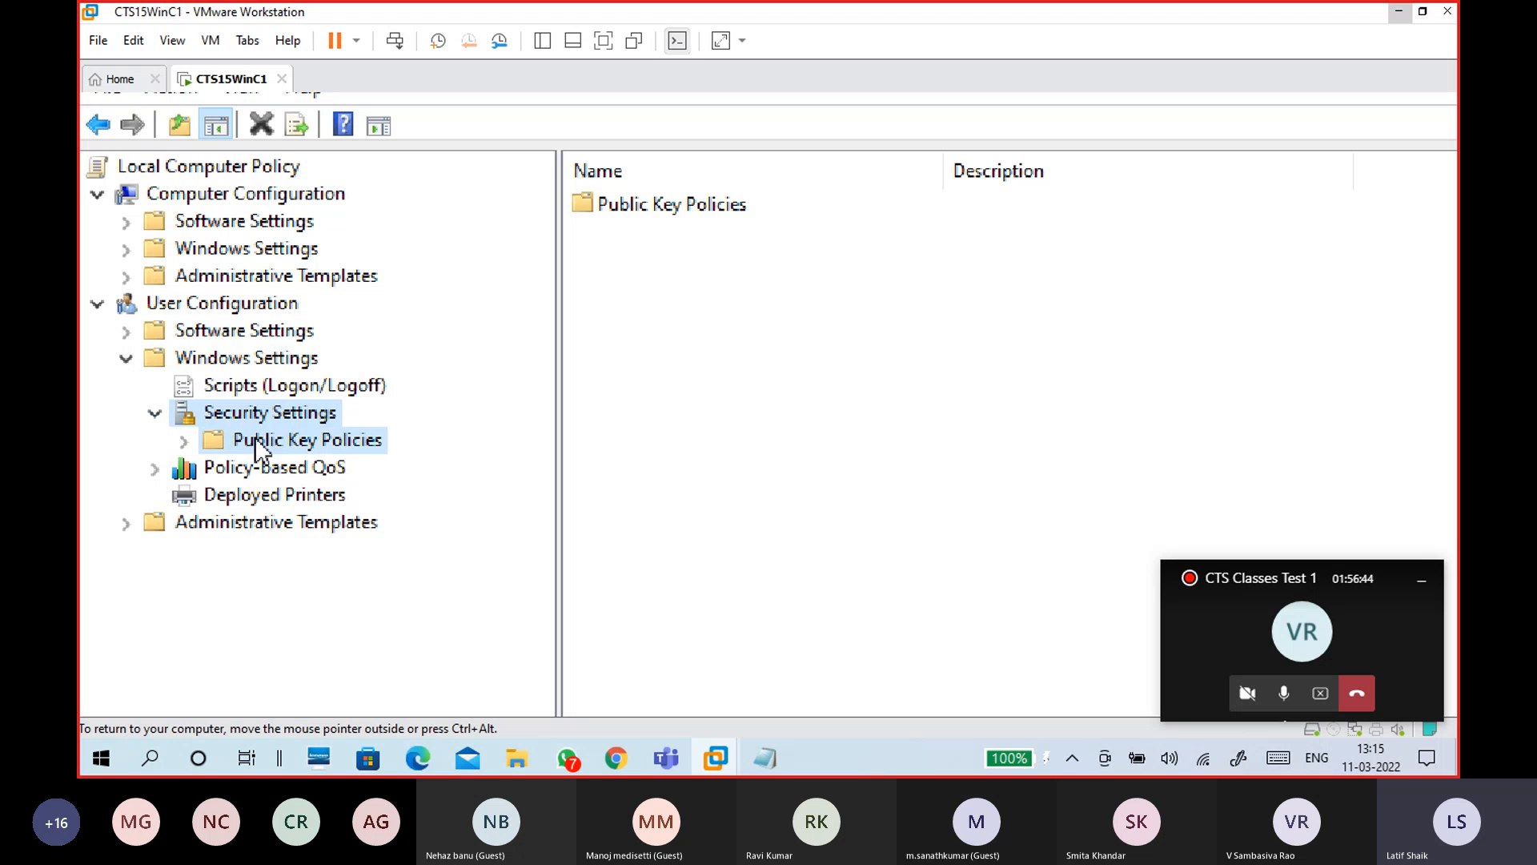
left_click(255, 437)
left_click(154, 414)
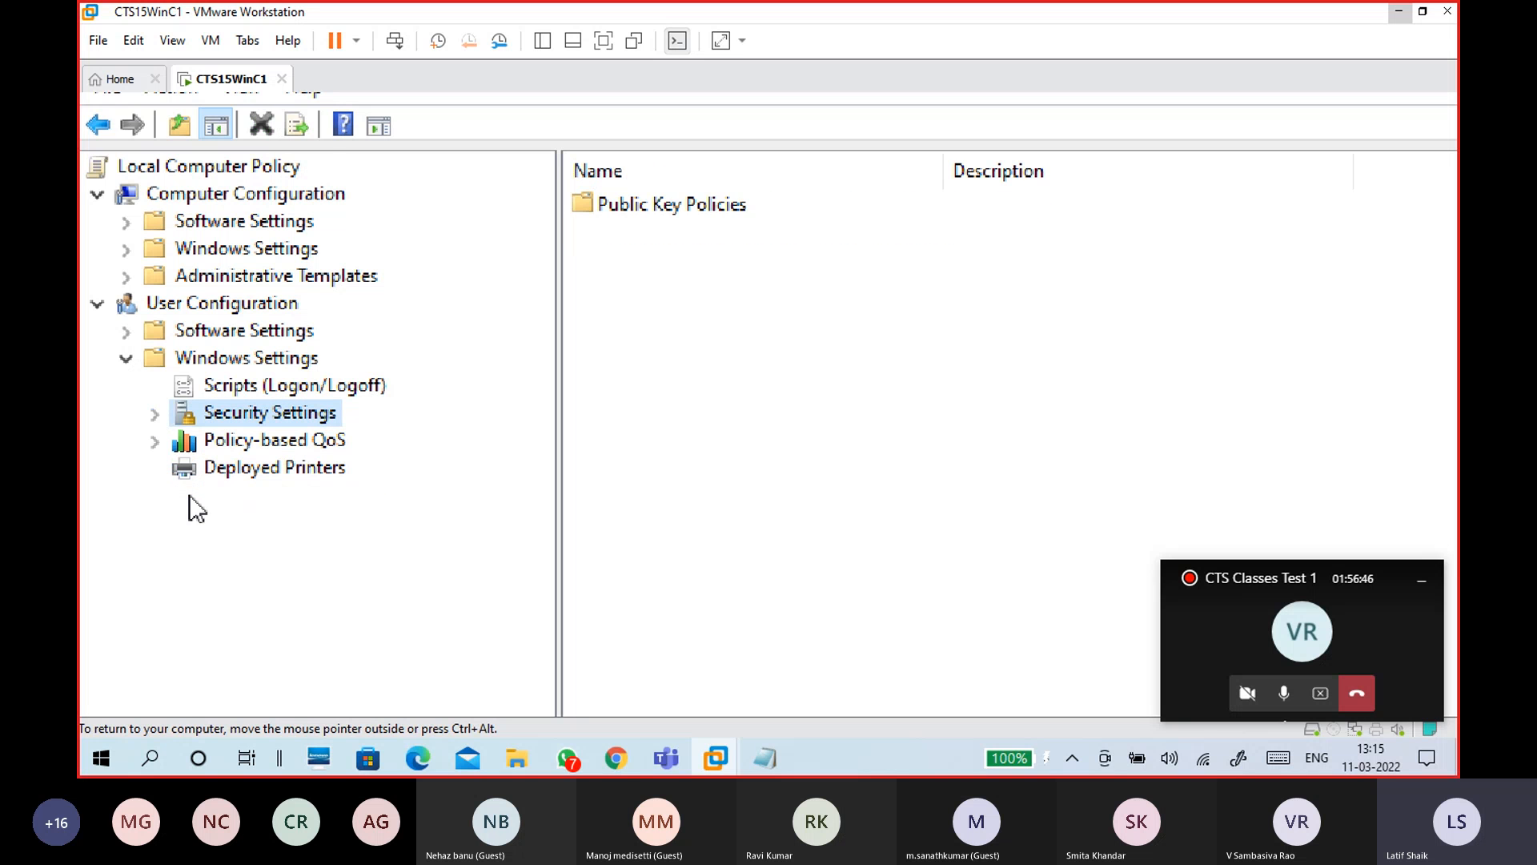
Step: Expand Administrative Templates under User Configuration and open its Desktop folder
left_click(192, 497)
left_click(125, 496)
left_click(229, 551)
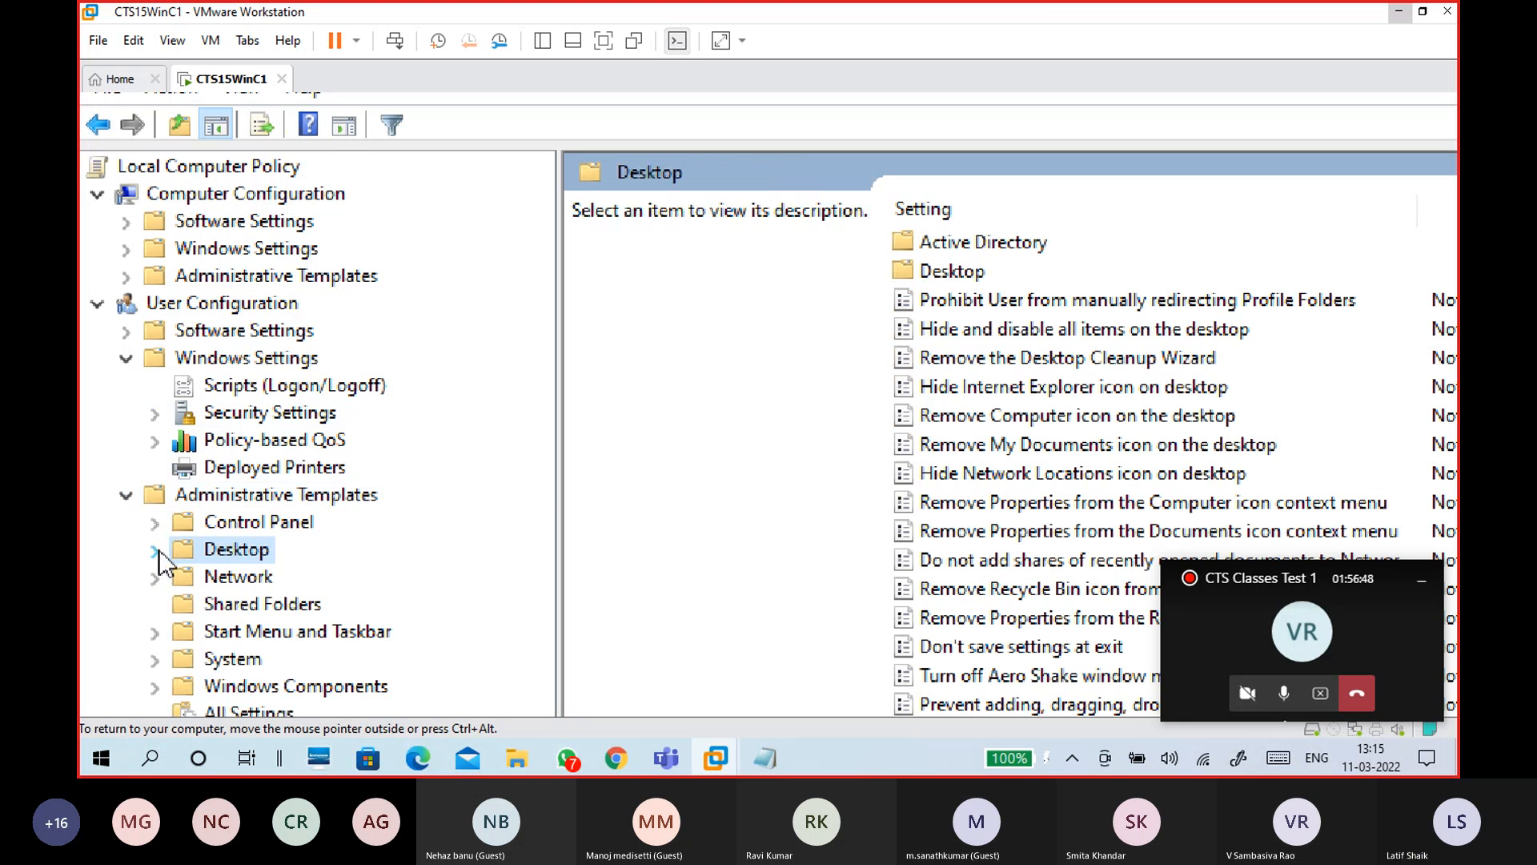
Step: Examine the descriptions of the Desktop policies for profile folders, the Desktop Cleanup Wizard, and the Internet Explorer and Computer icons
left_click(1109, 309)
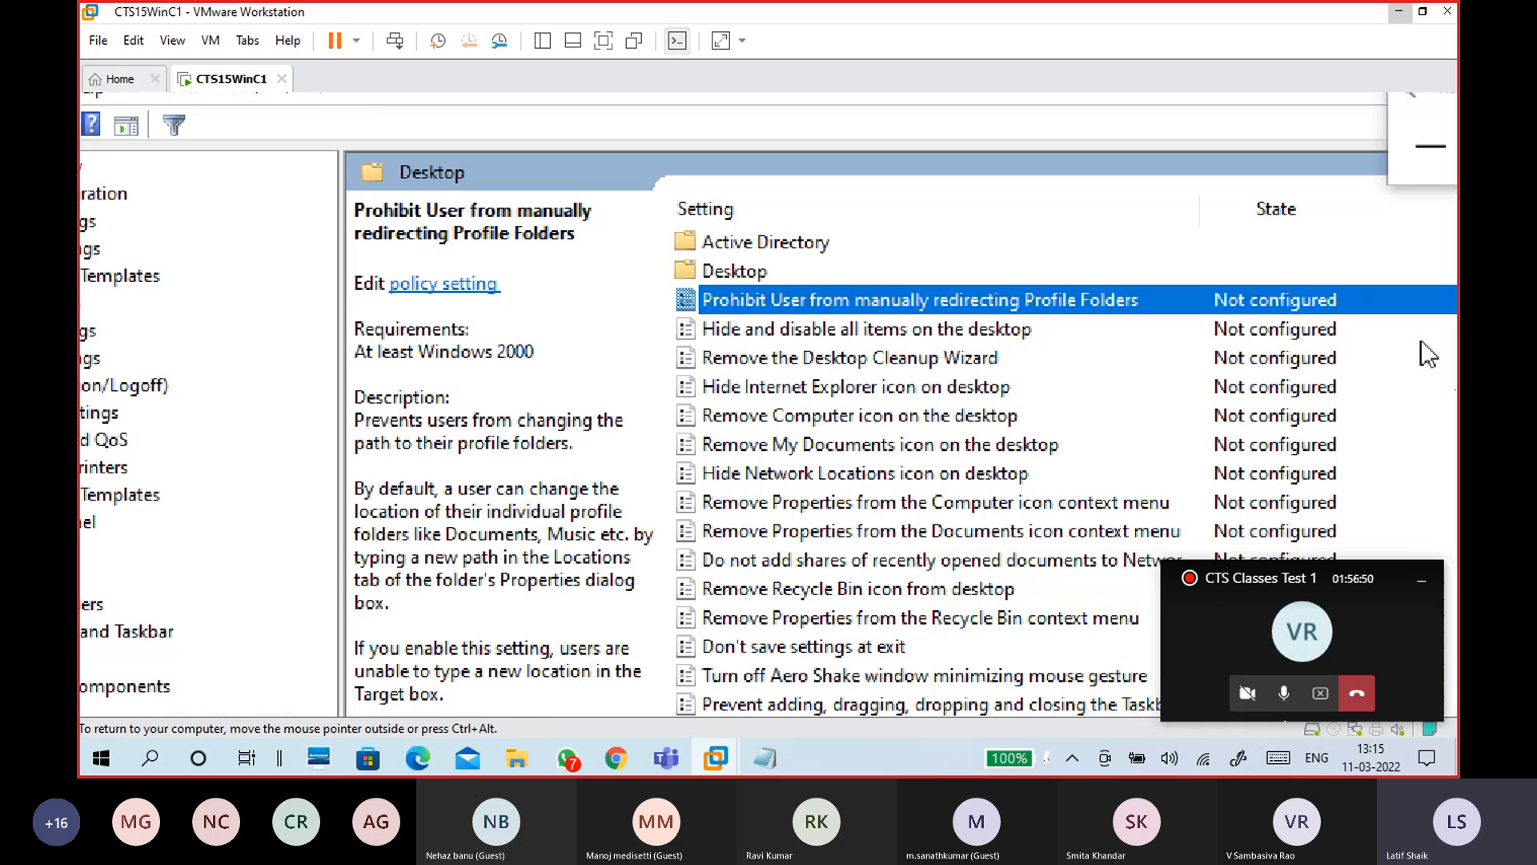
left_click(651, 358)
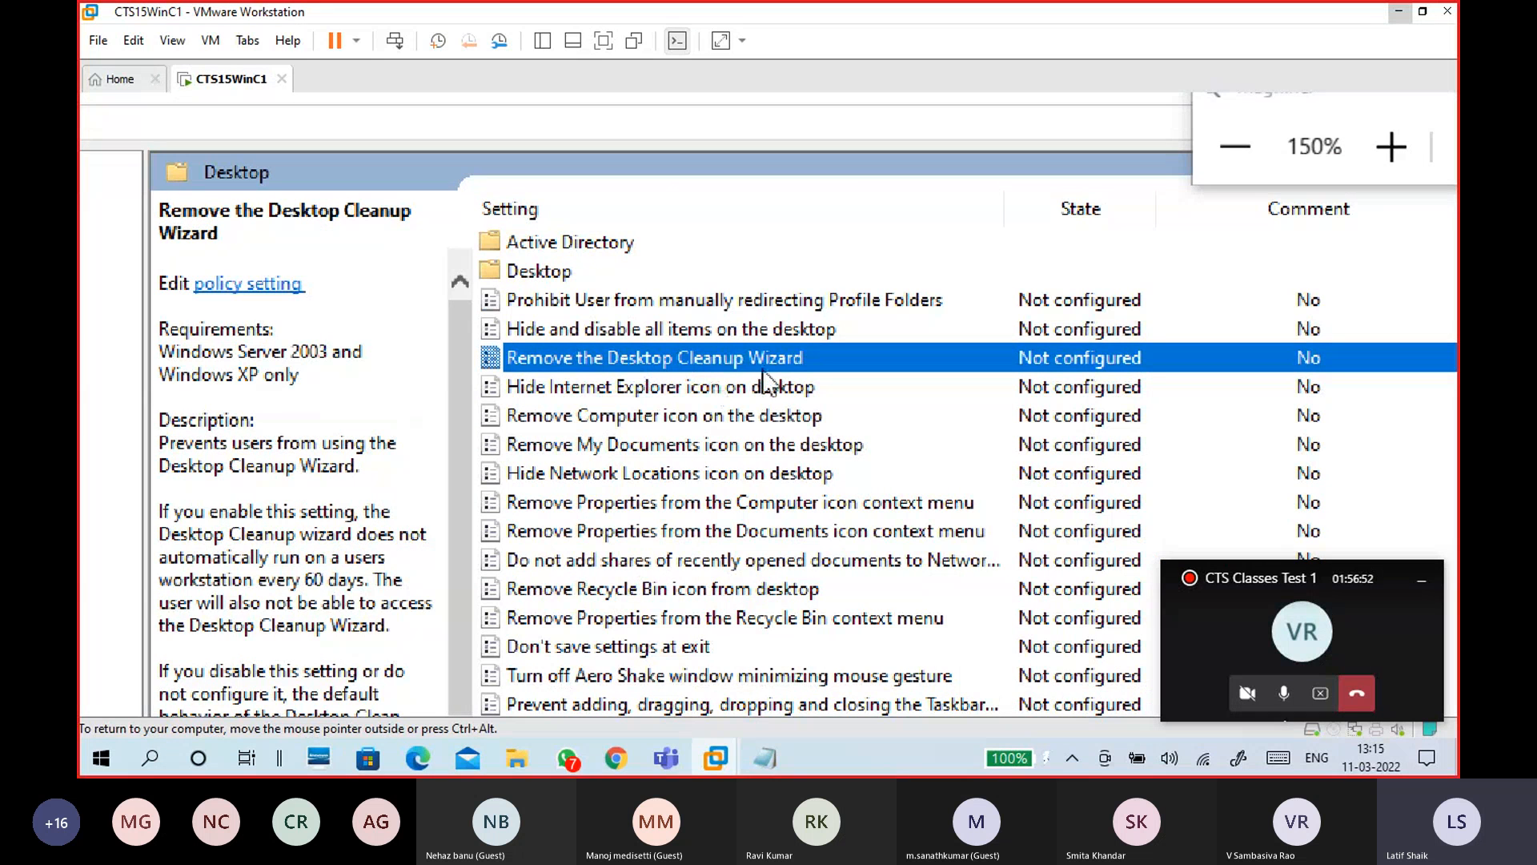
left_click(732, 385)
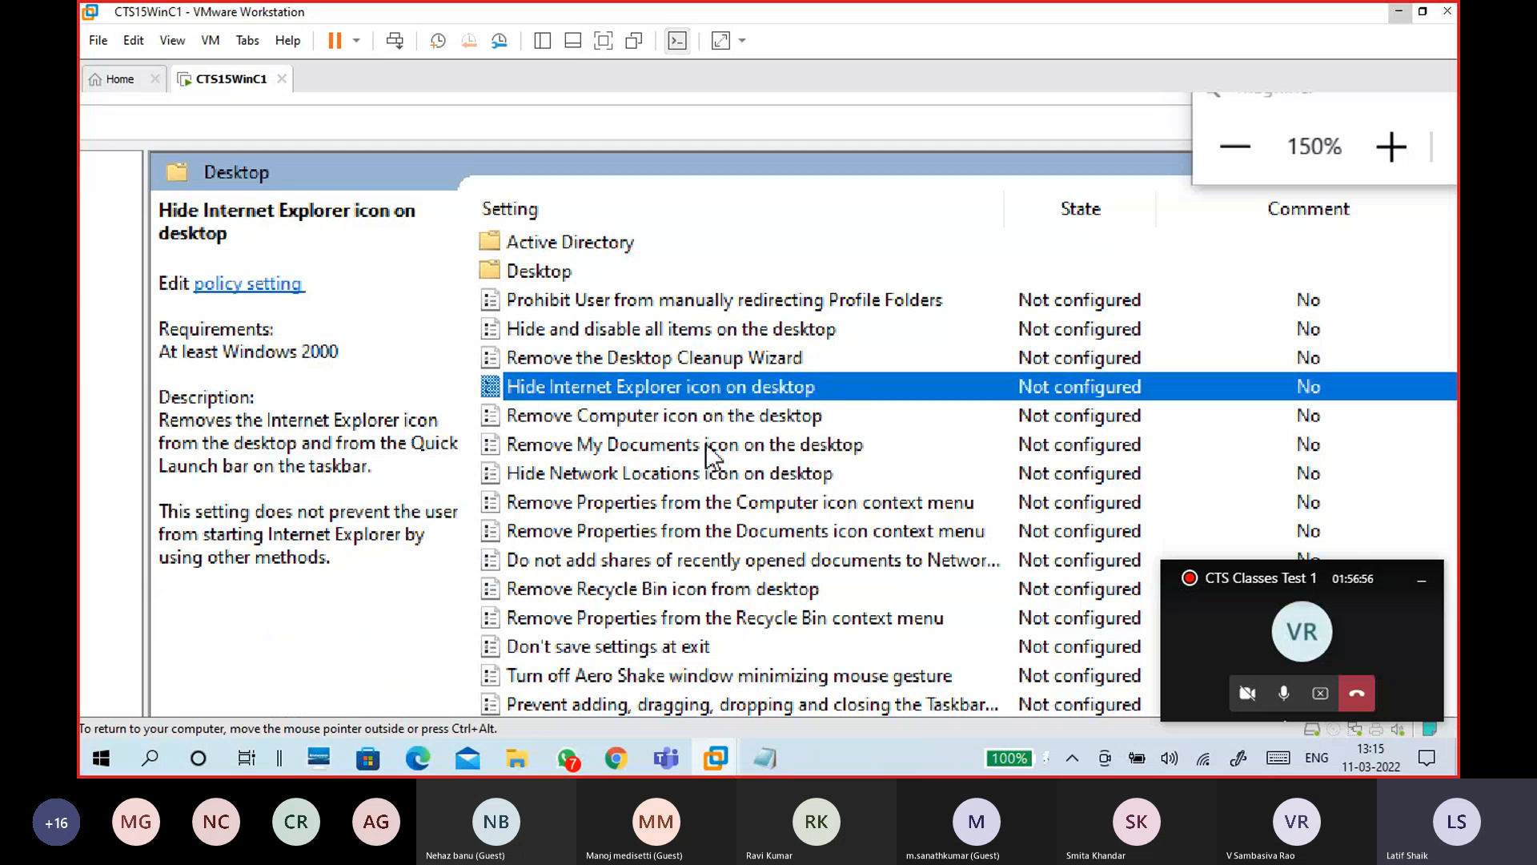
left_click(704, 444)
left_click(708, 423)
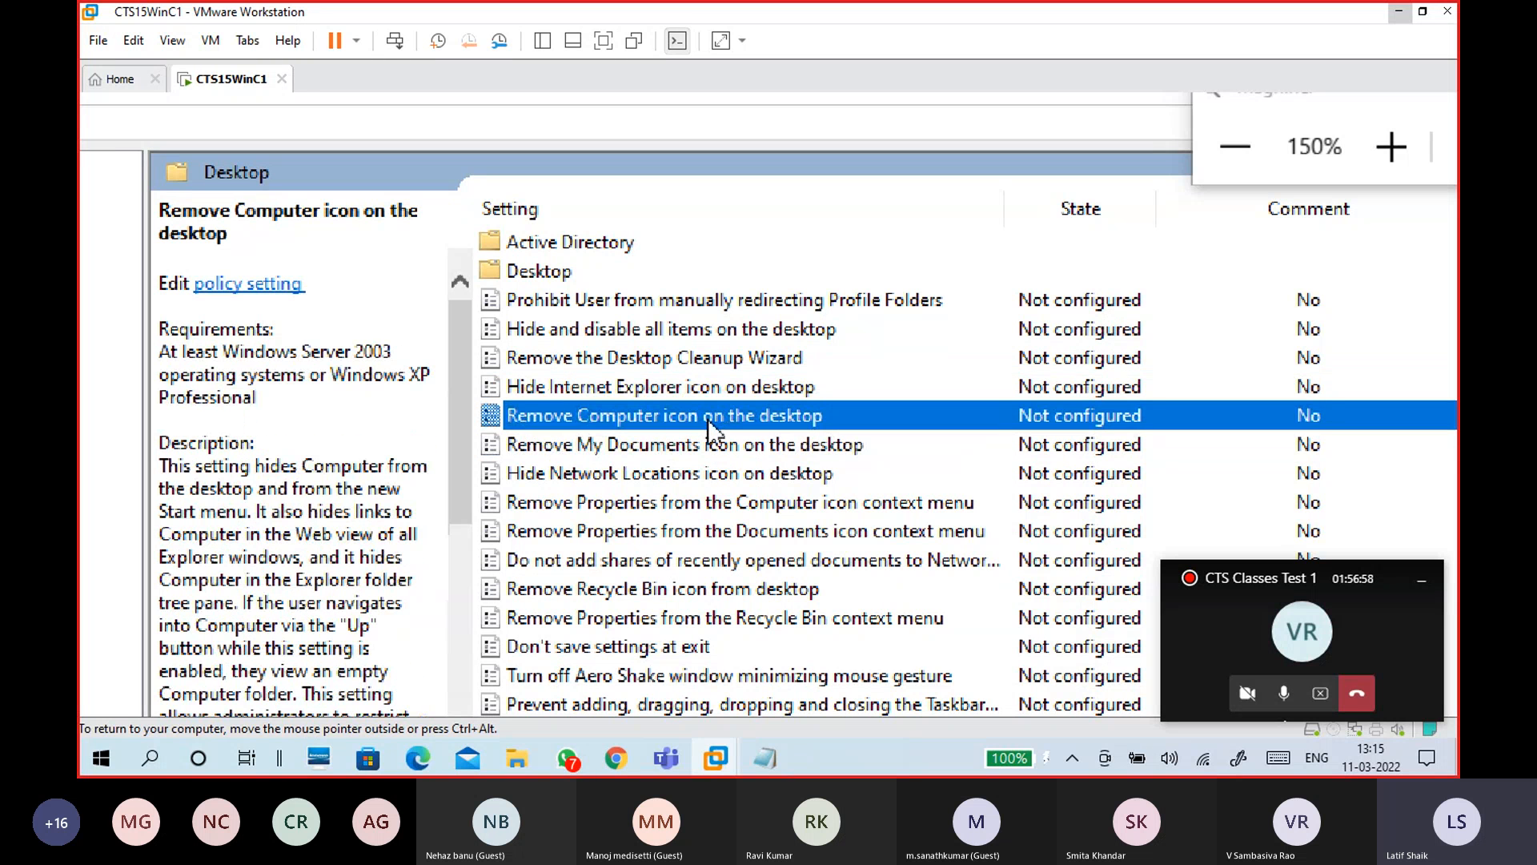
Step: Set the "Remove Recycle Bin icon from desktop" policy to Enabled and maximize its settings window at 100% magnification
left_click(681, 590)
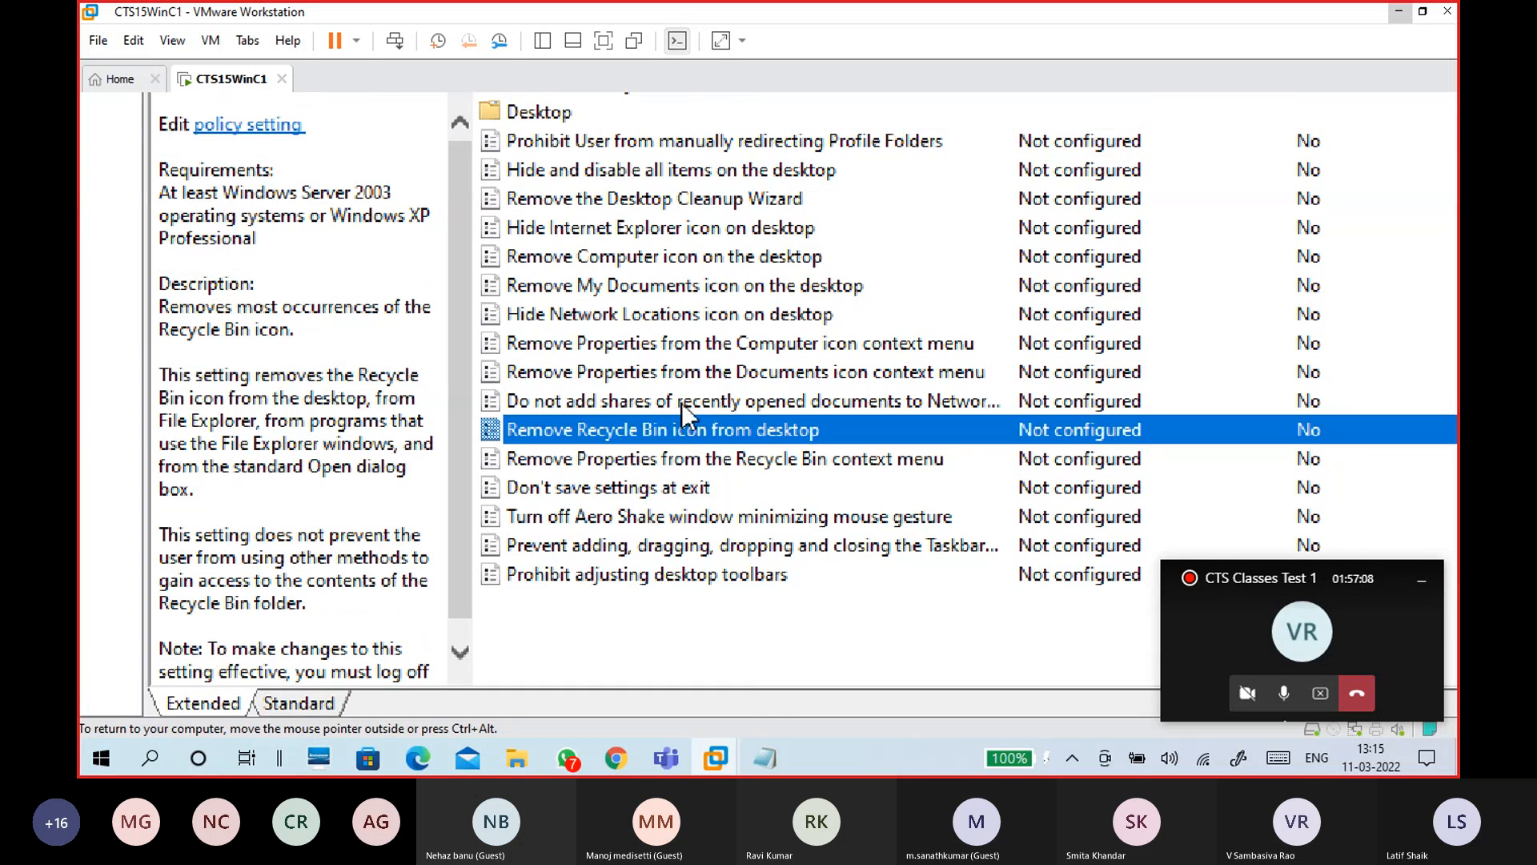
double_click(688, 430)
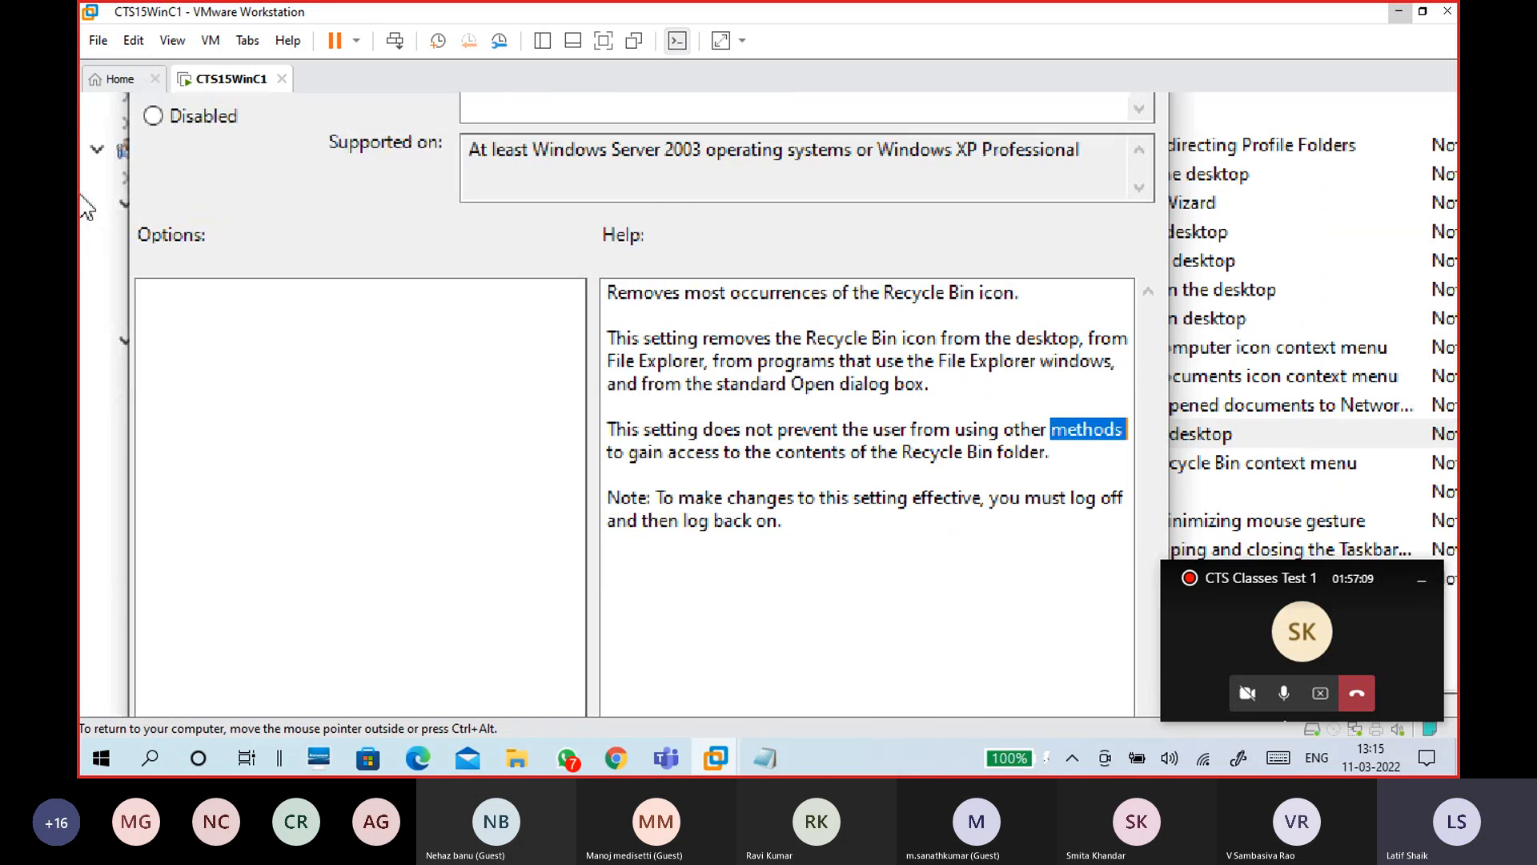
left_click(204, 290)
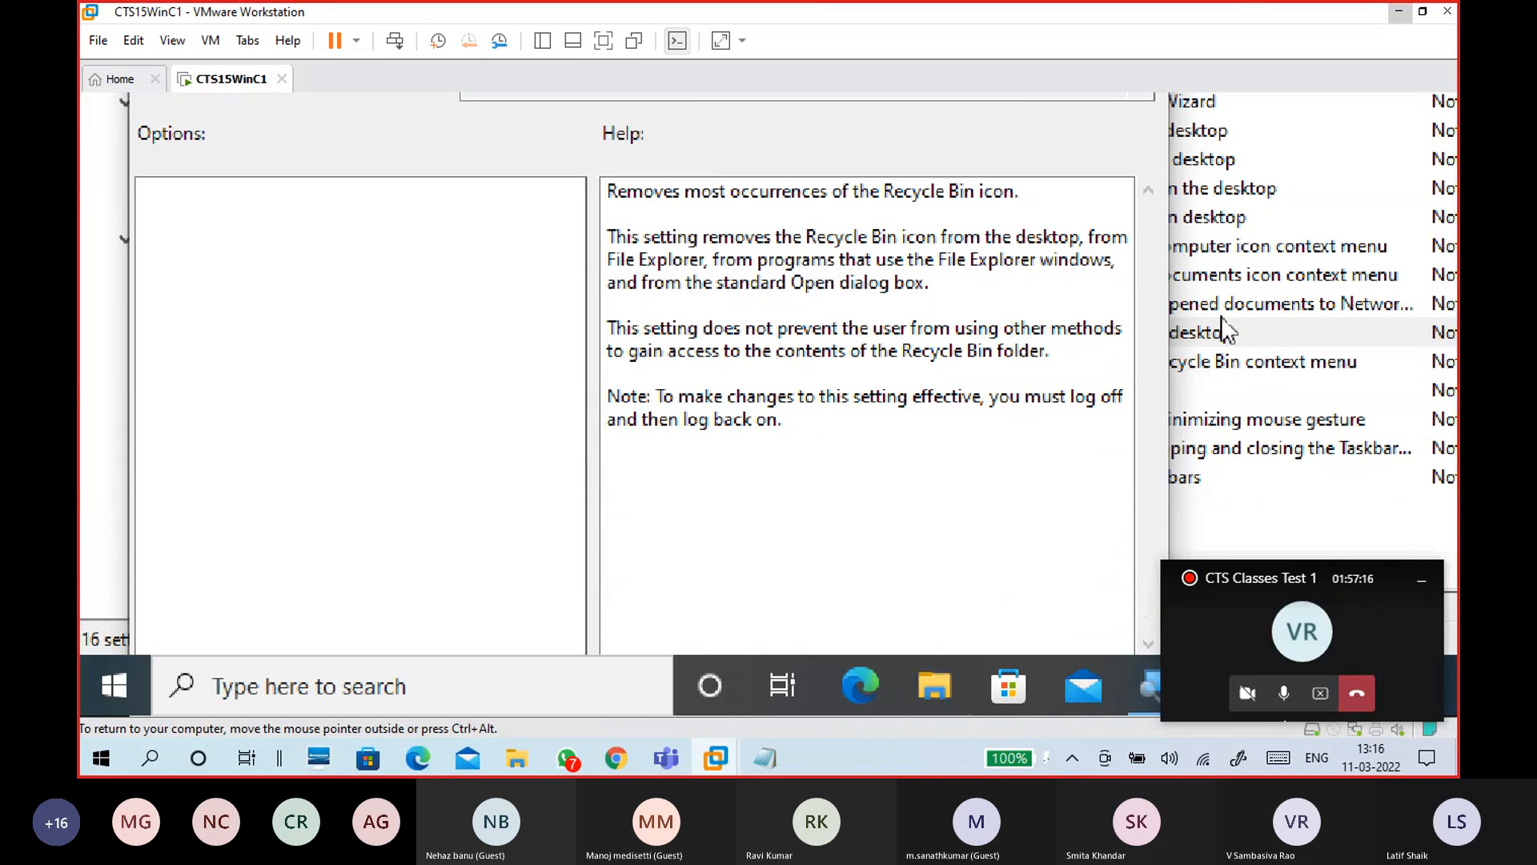
key("super+minus")
key("super+minus")
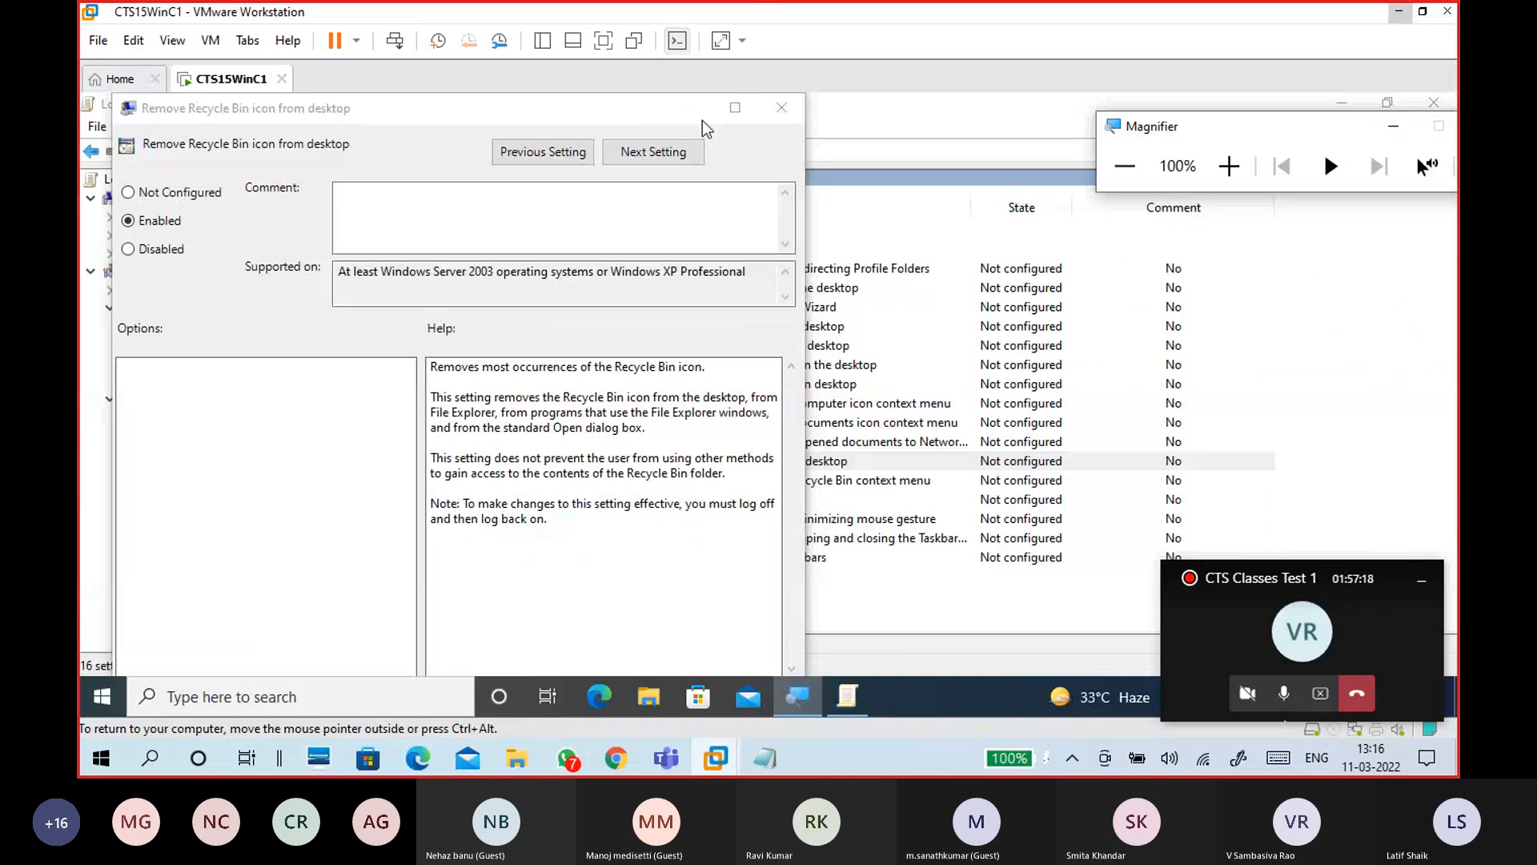
left_click(735, 108)
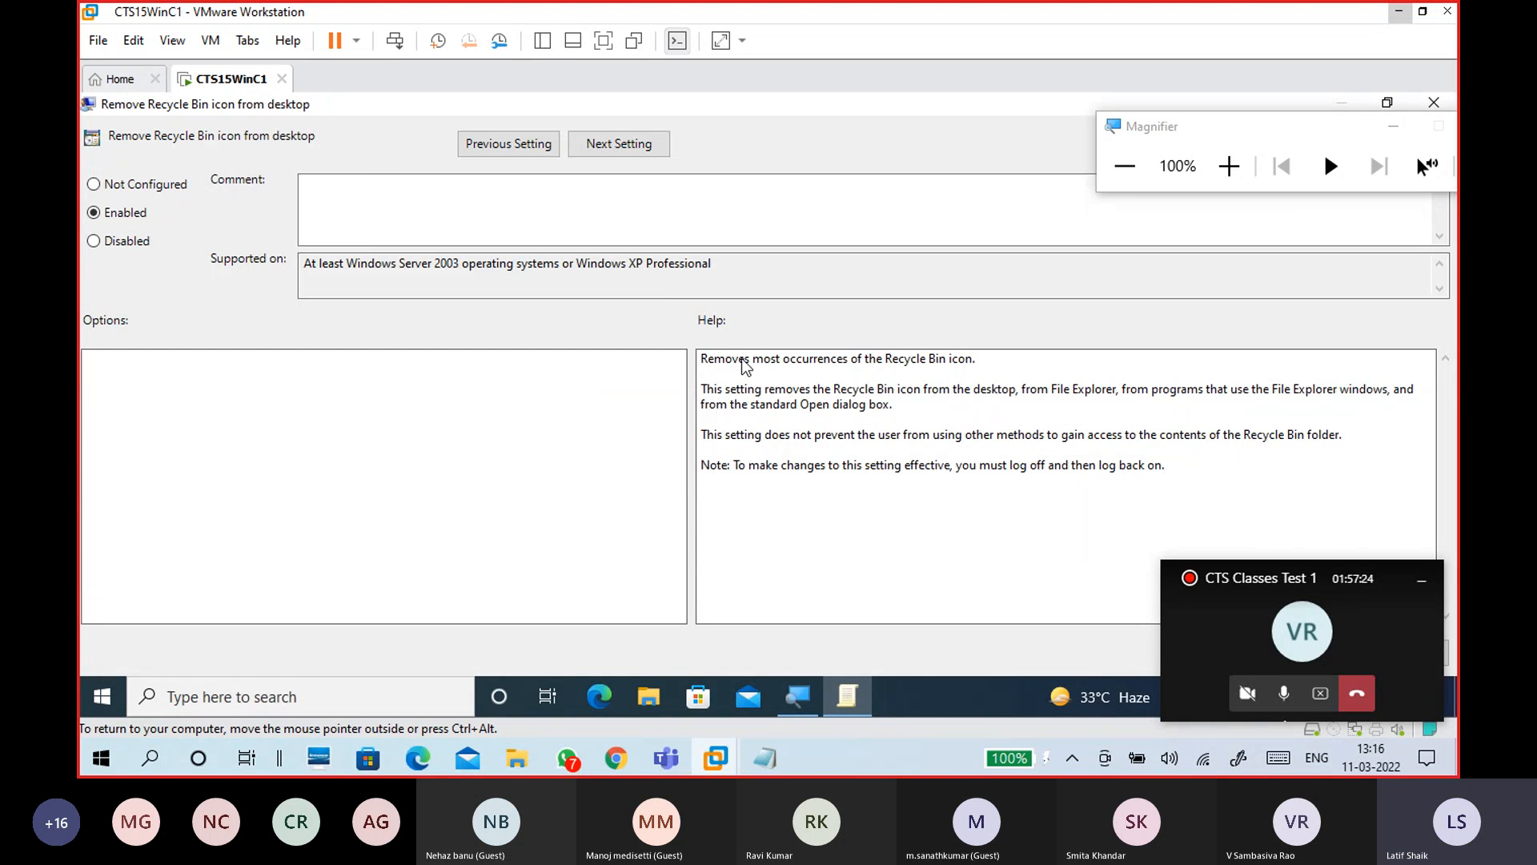
Step: Read the policy's help text at 150% magnification, return to 100%, and save the enabled Recycle Bin policy
left_click_drag(707, 359, 1101, 474)
left_click(1227, 170)
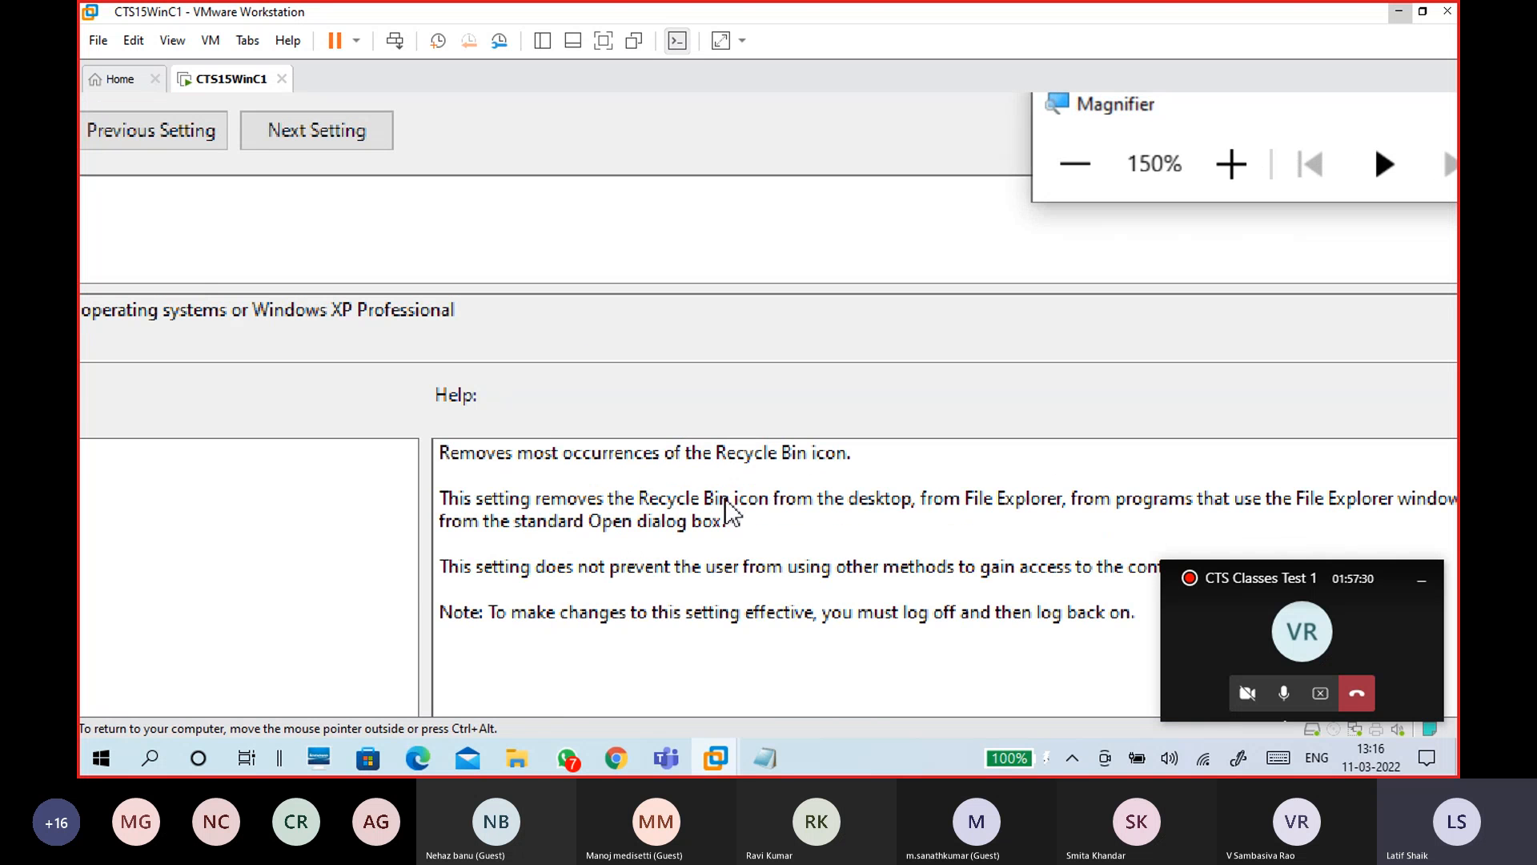
left_click(1075, 164)
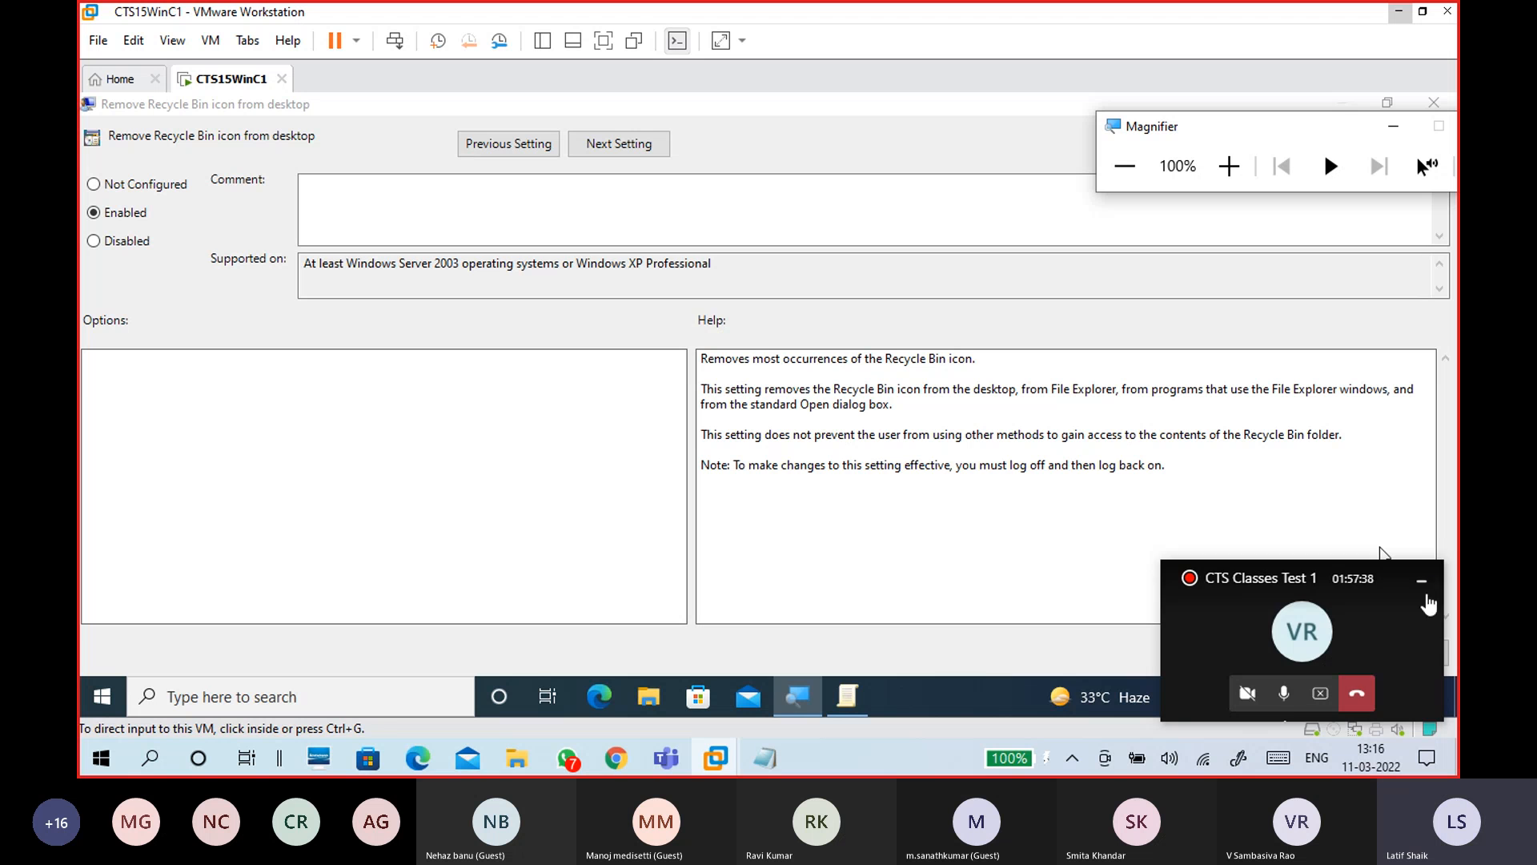
left_click(1423, 598)
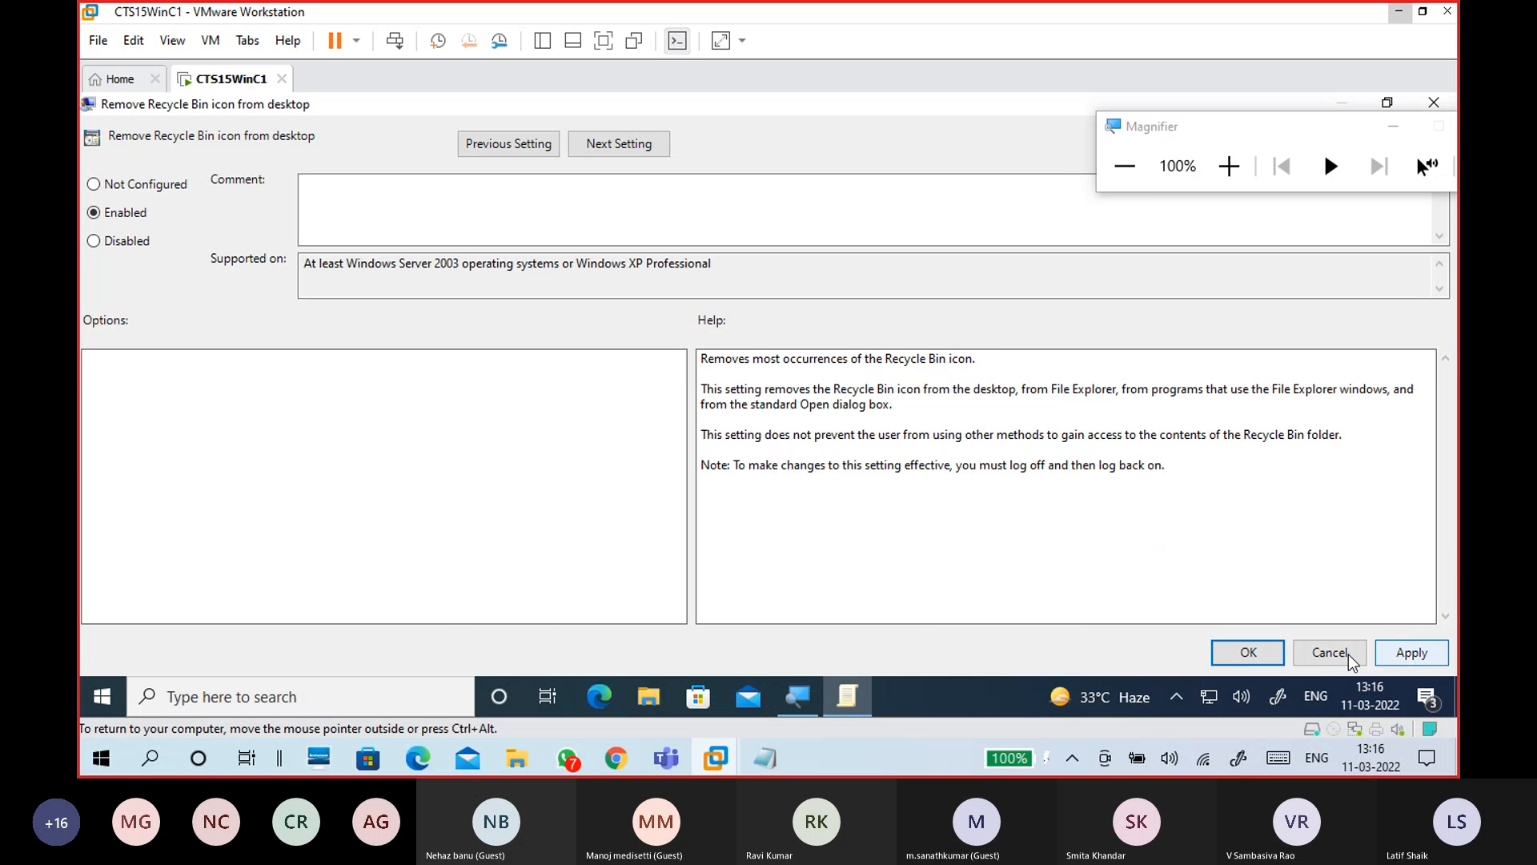
left_click(1259, 652)
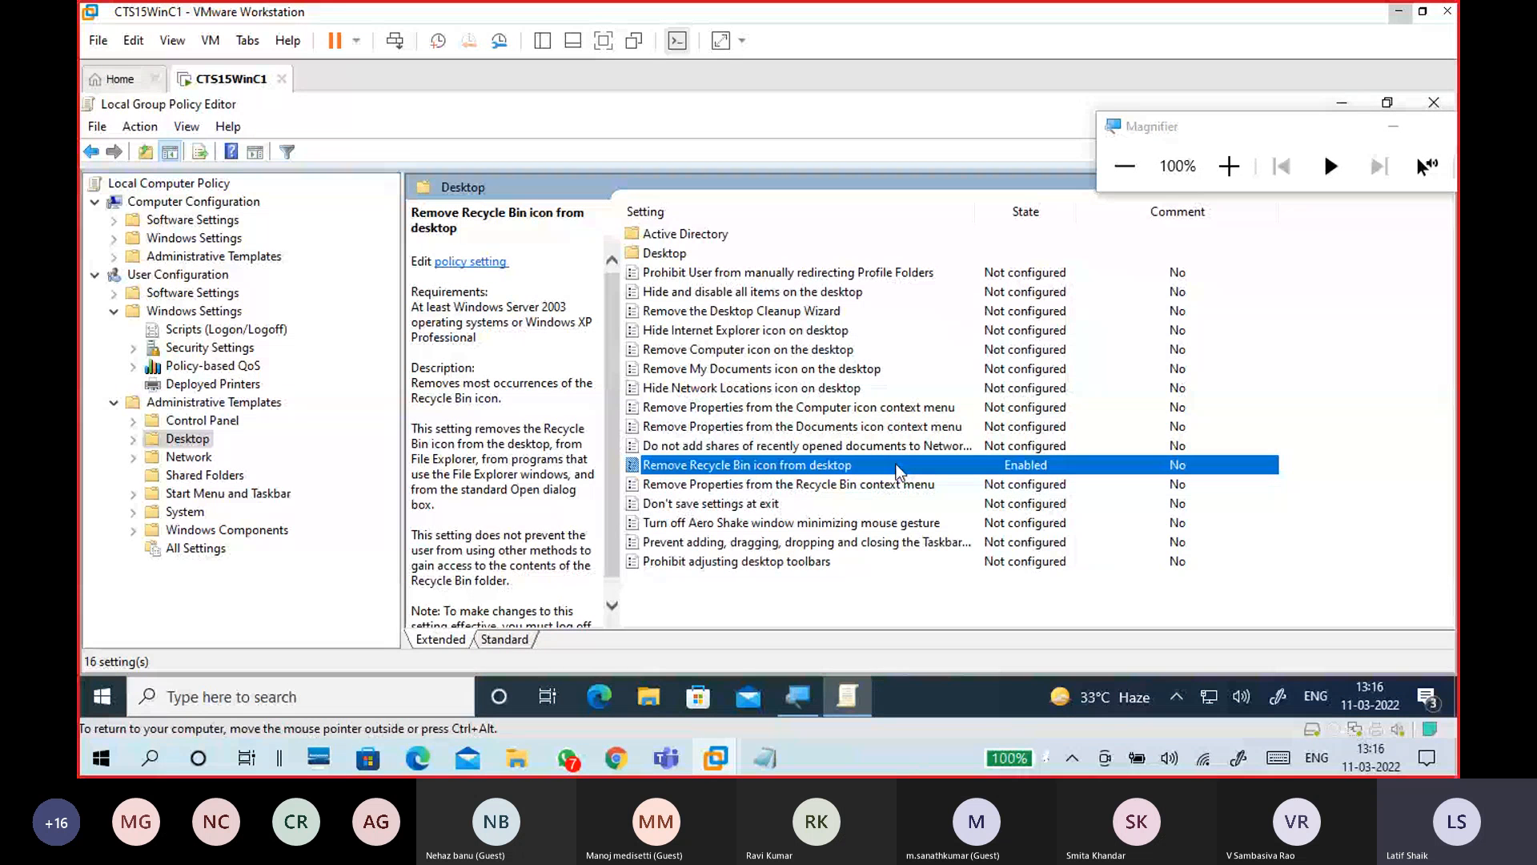
Step: Retrace the path from User Configuration through Administrative Templates and Desktop to the Recycle Bin policy
left_click(114, 403)
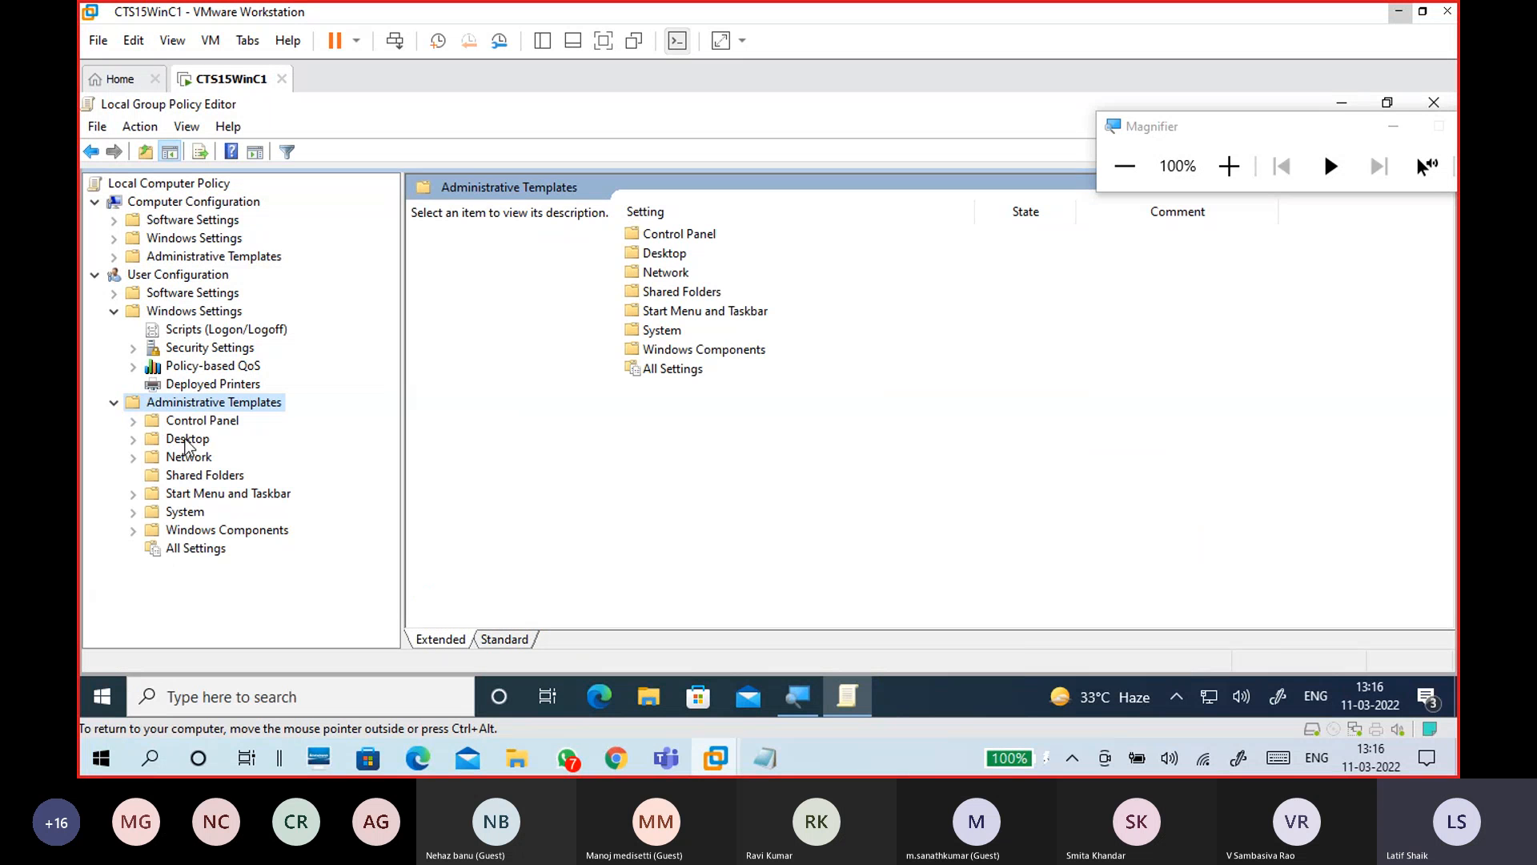
left_click(187, 440)
left_click(133, 438)
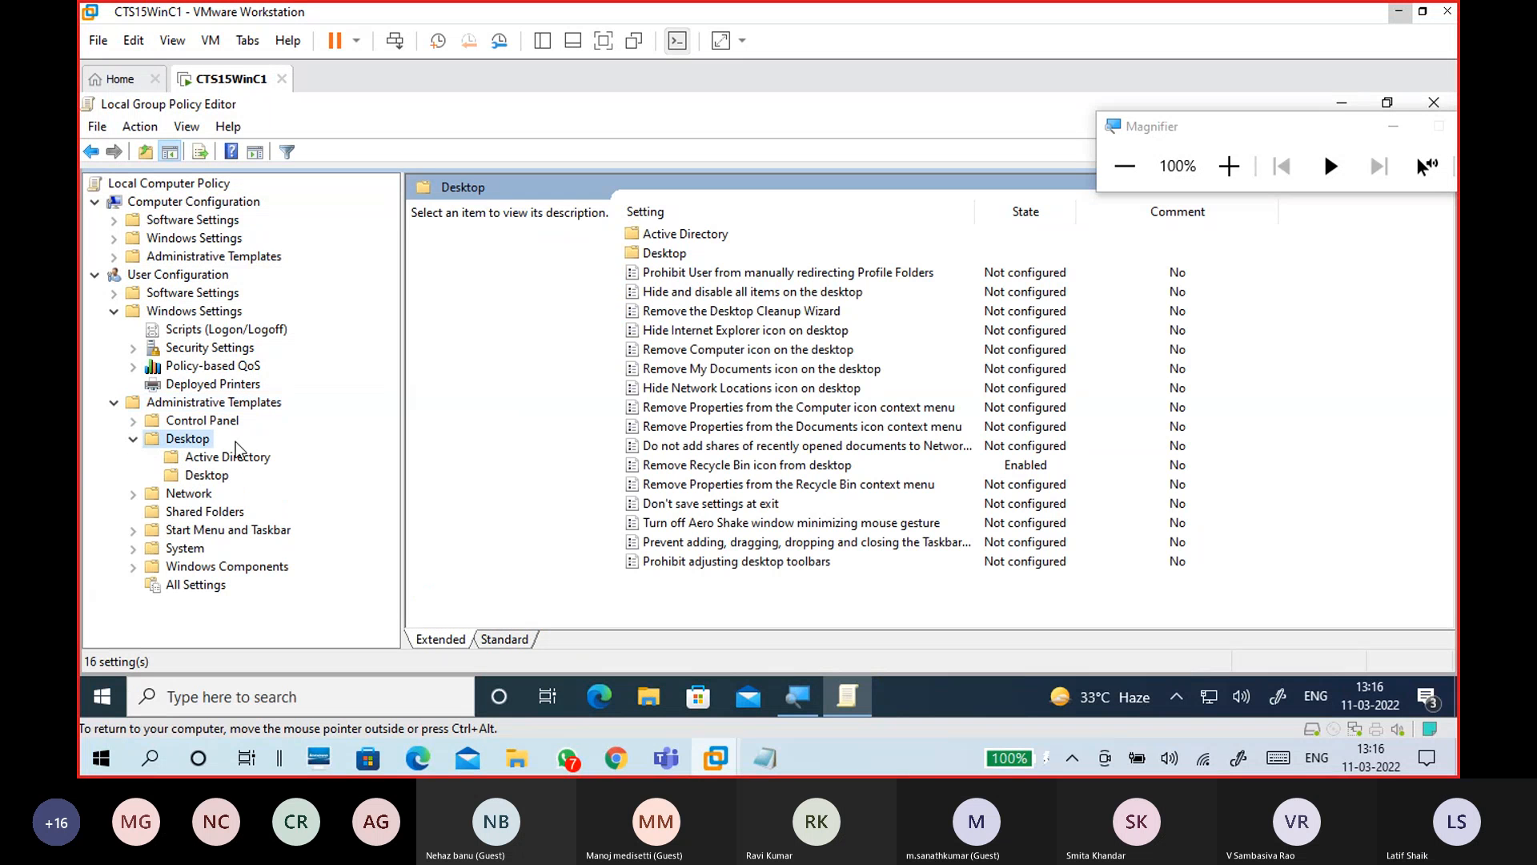
left_click(778, 464)
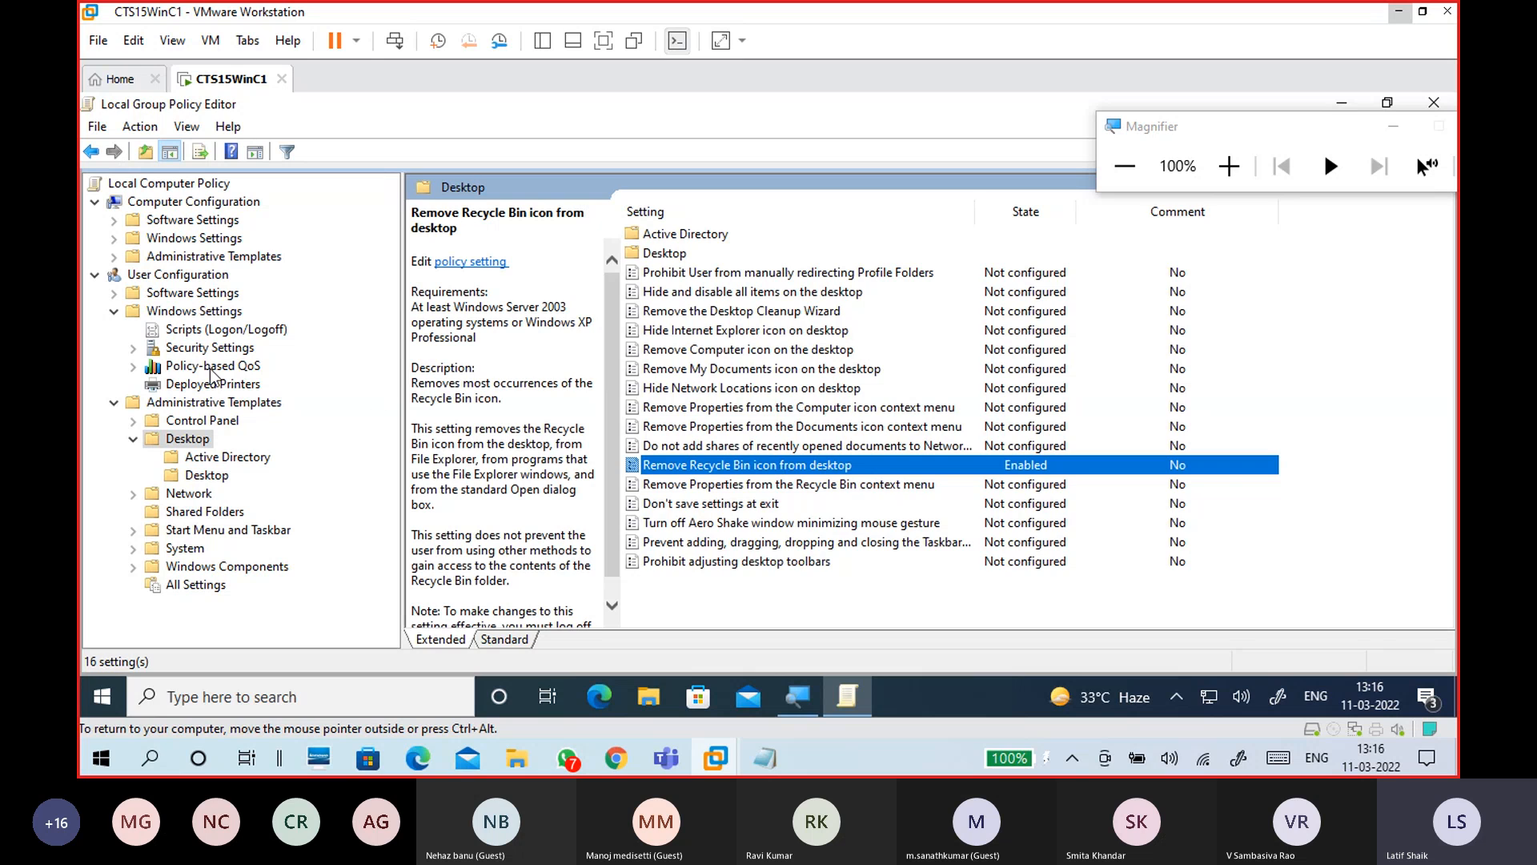
left_click(184, 276)
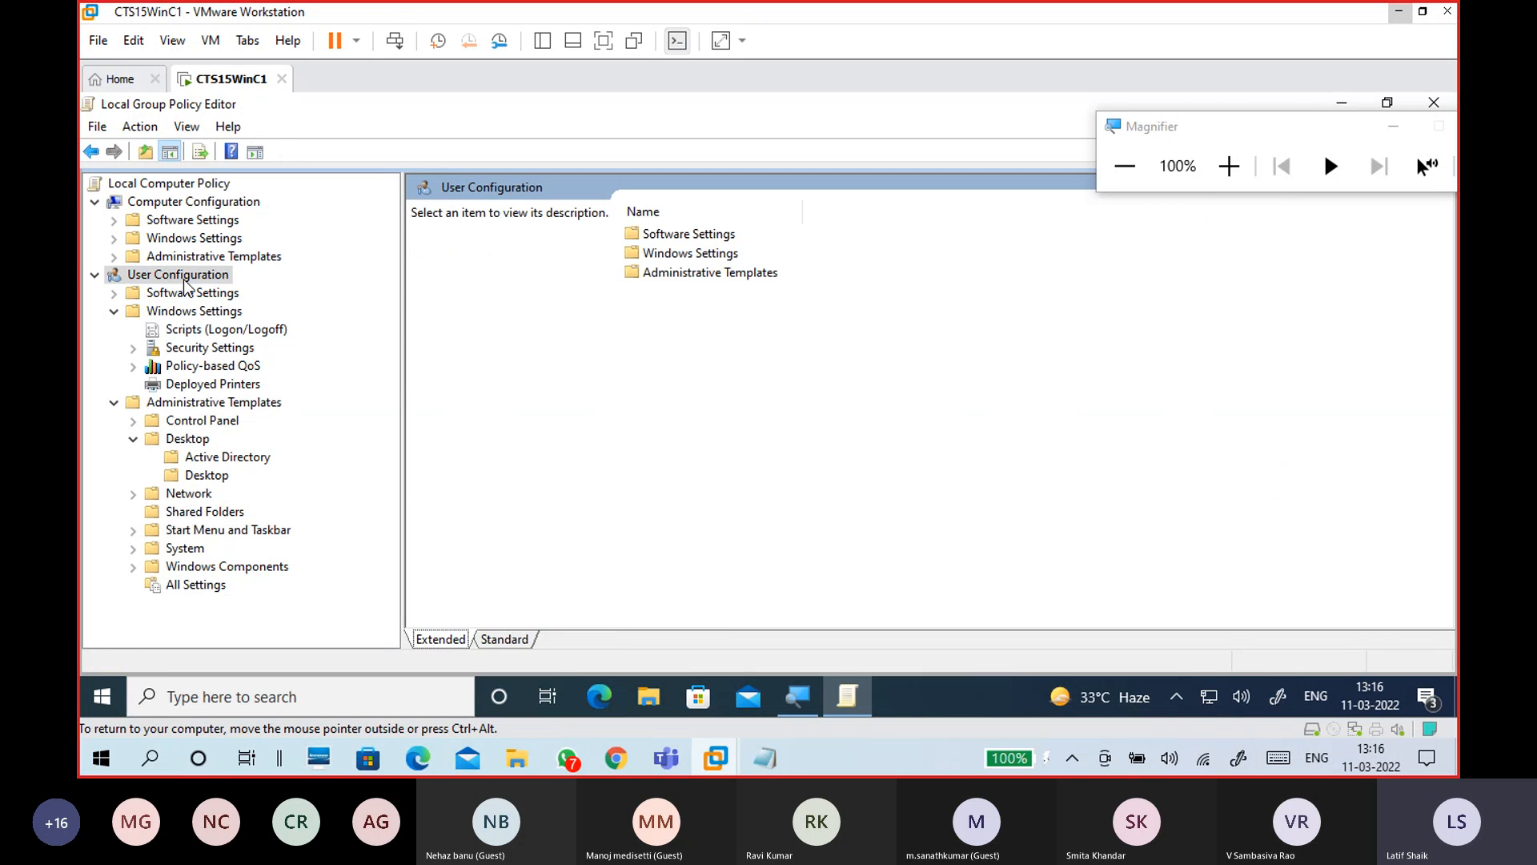
Step: Move the Magnifier window out of the way and close the Local Group Policy Editor
left_click_drag(1353, 134, 1411, 208)
left_click(1434, 110)
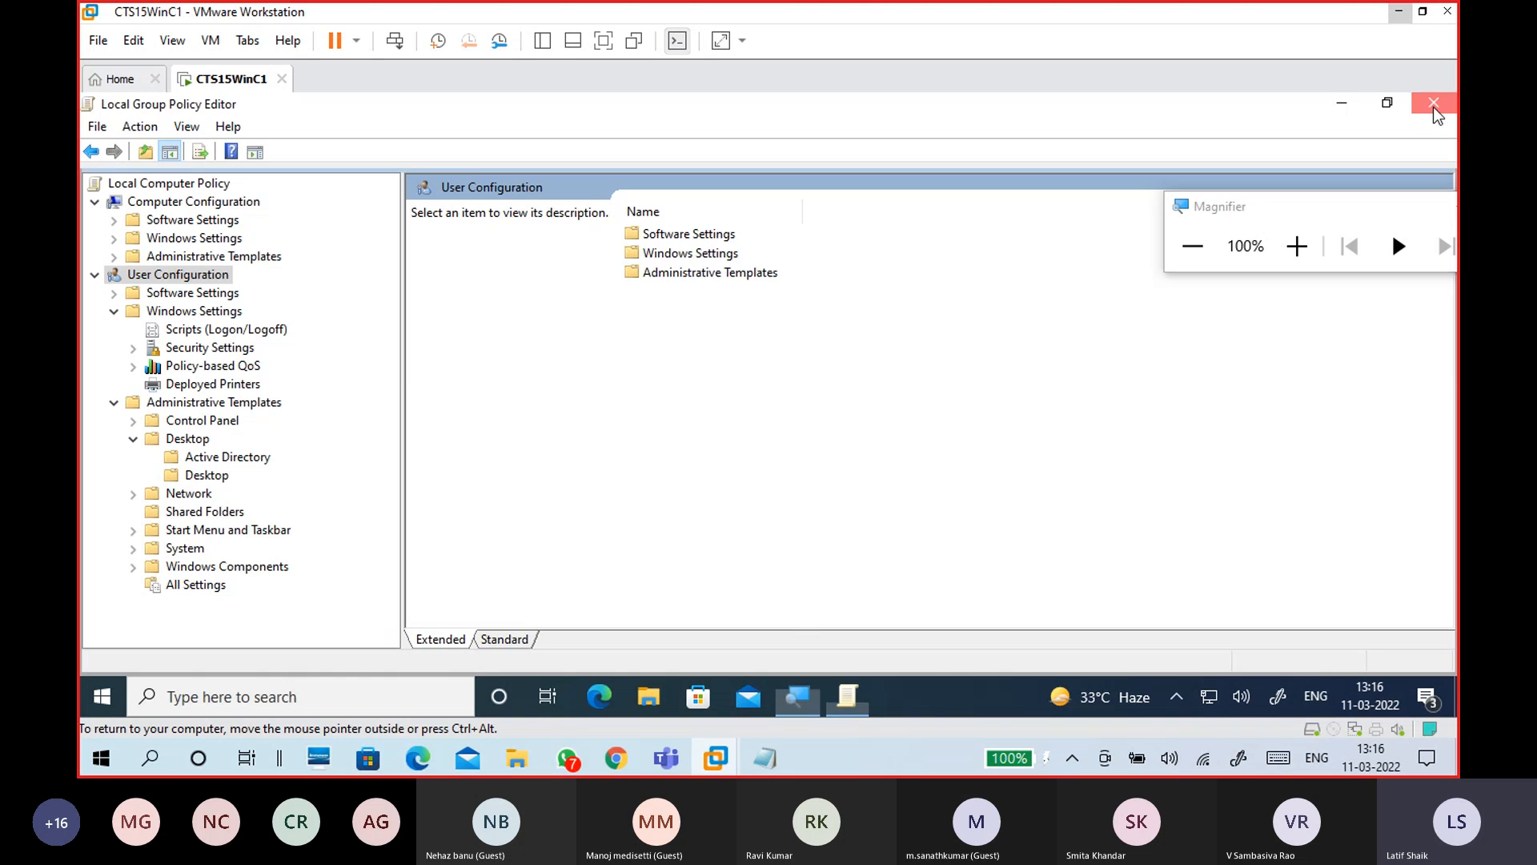
left_click(835, 359)
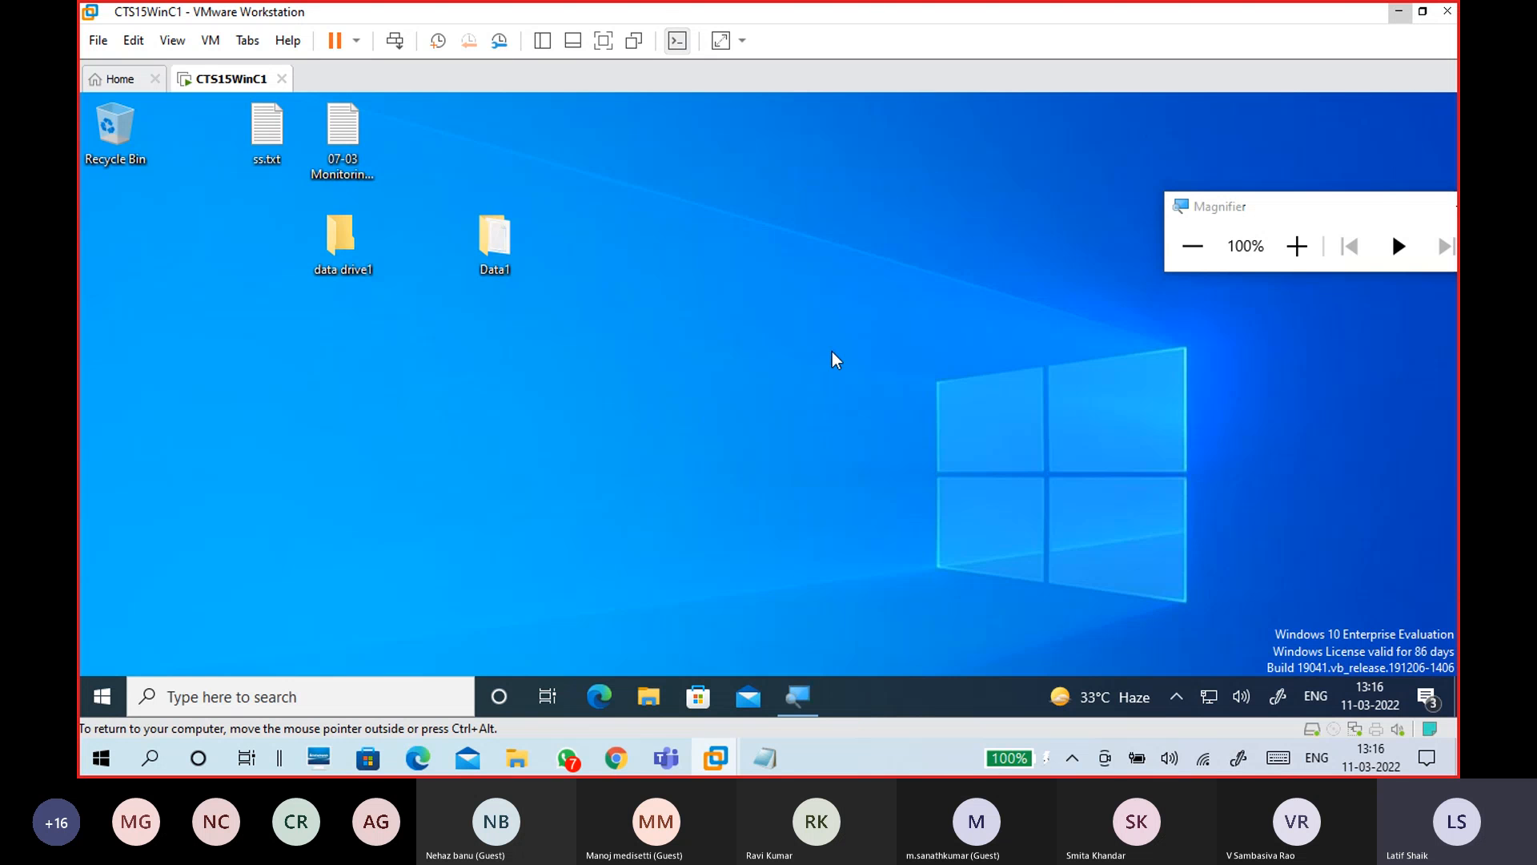
Step: Run gpupdate /force from the Run dialog in the virtual machine at 150% magnification, and restore the magnification to 100%
key("super+r")
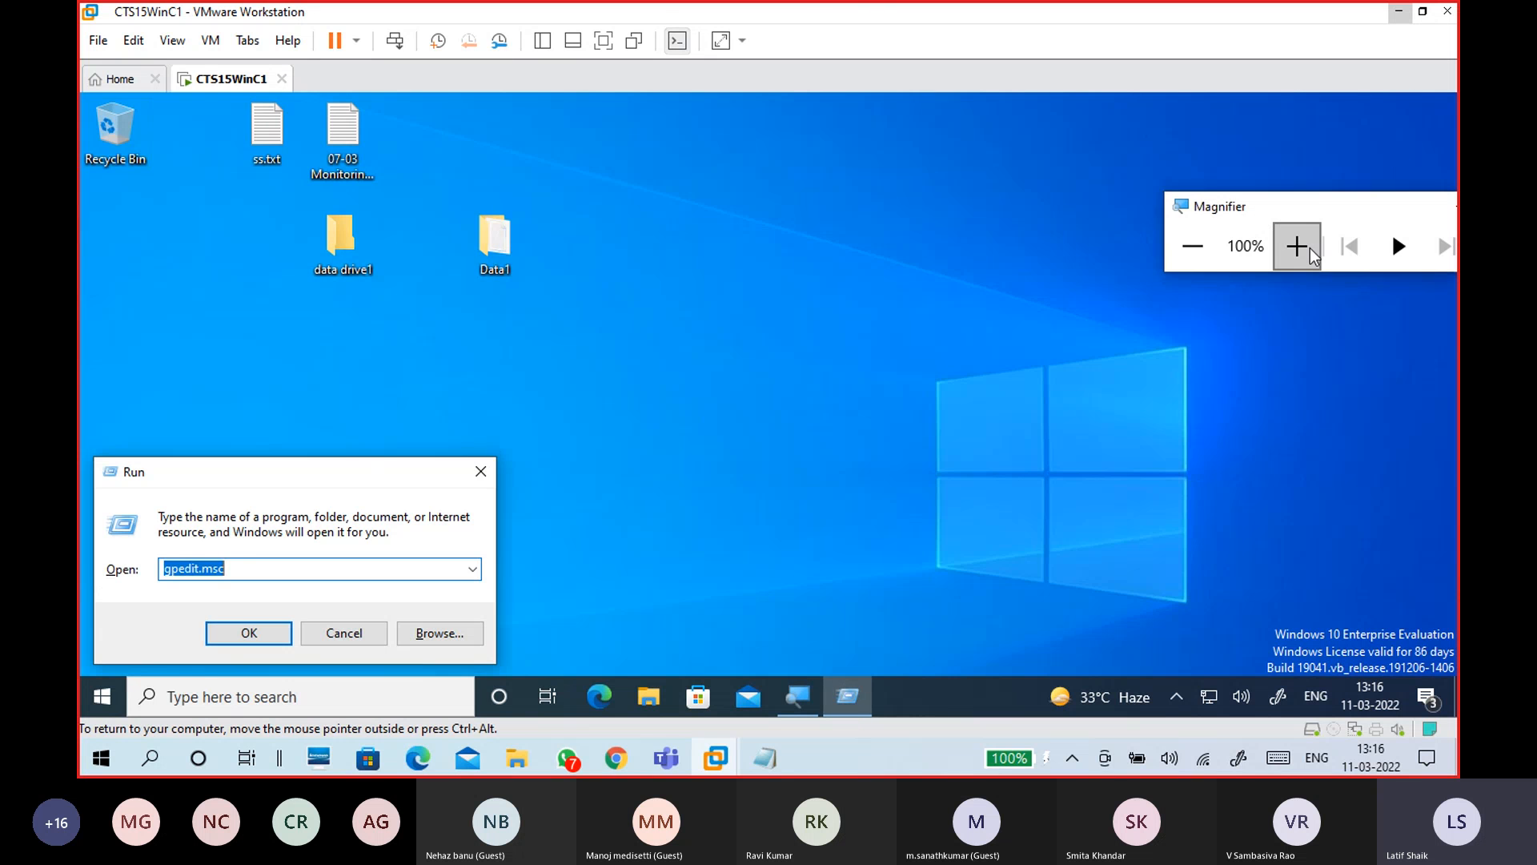
left_click(1297, 246)
left_click_drag(336, 503, 144, 502)
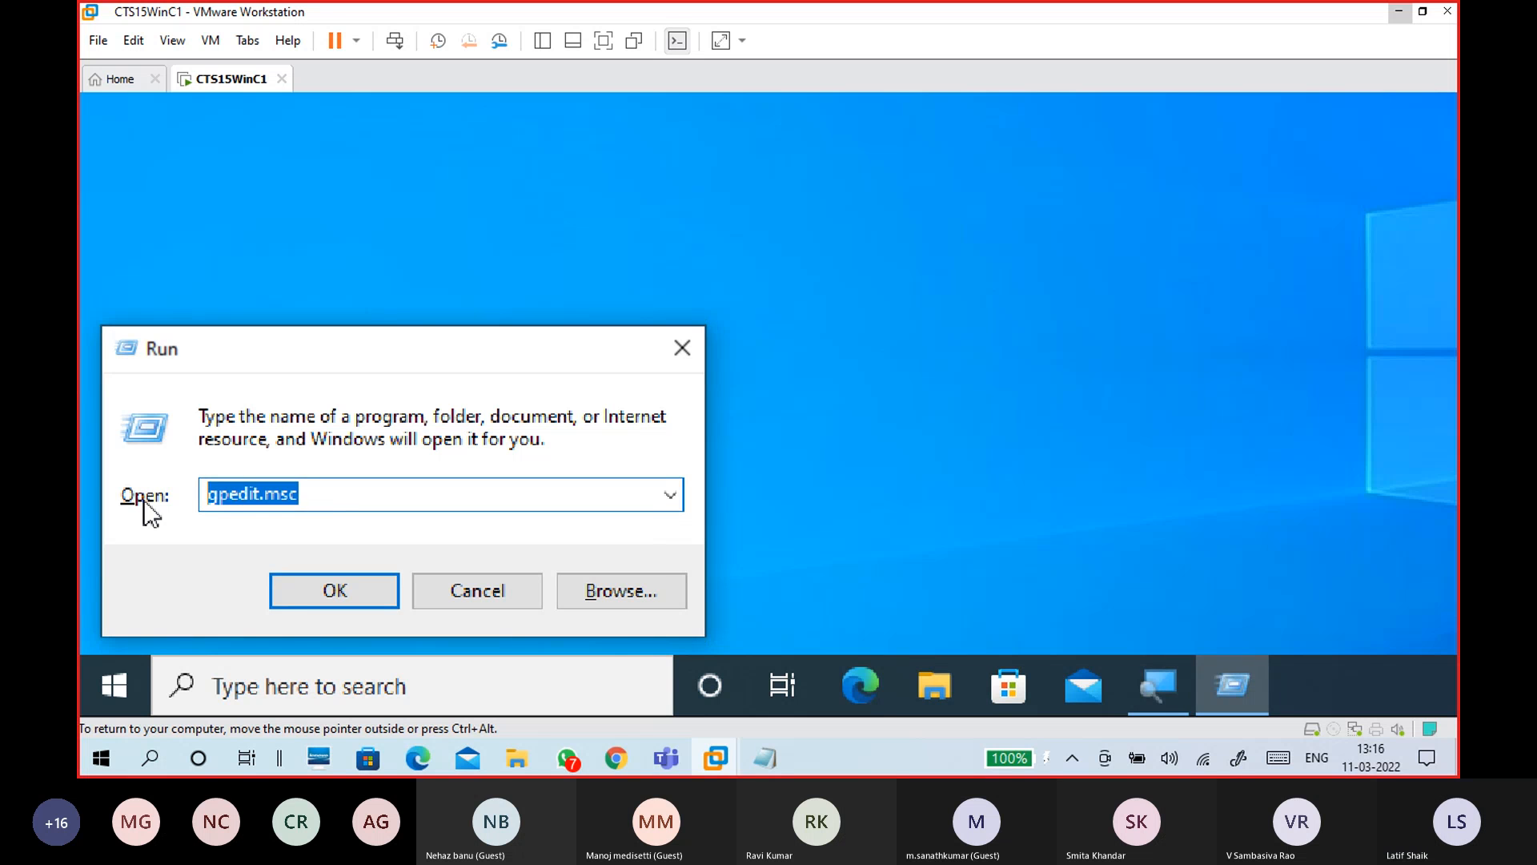
type("GP")
key("Down")
key("Down")
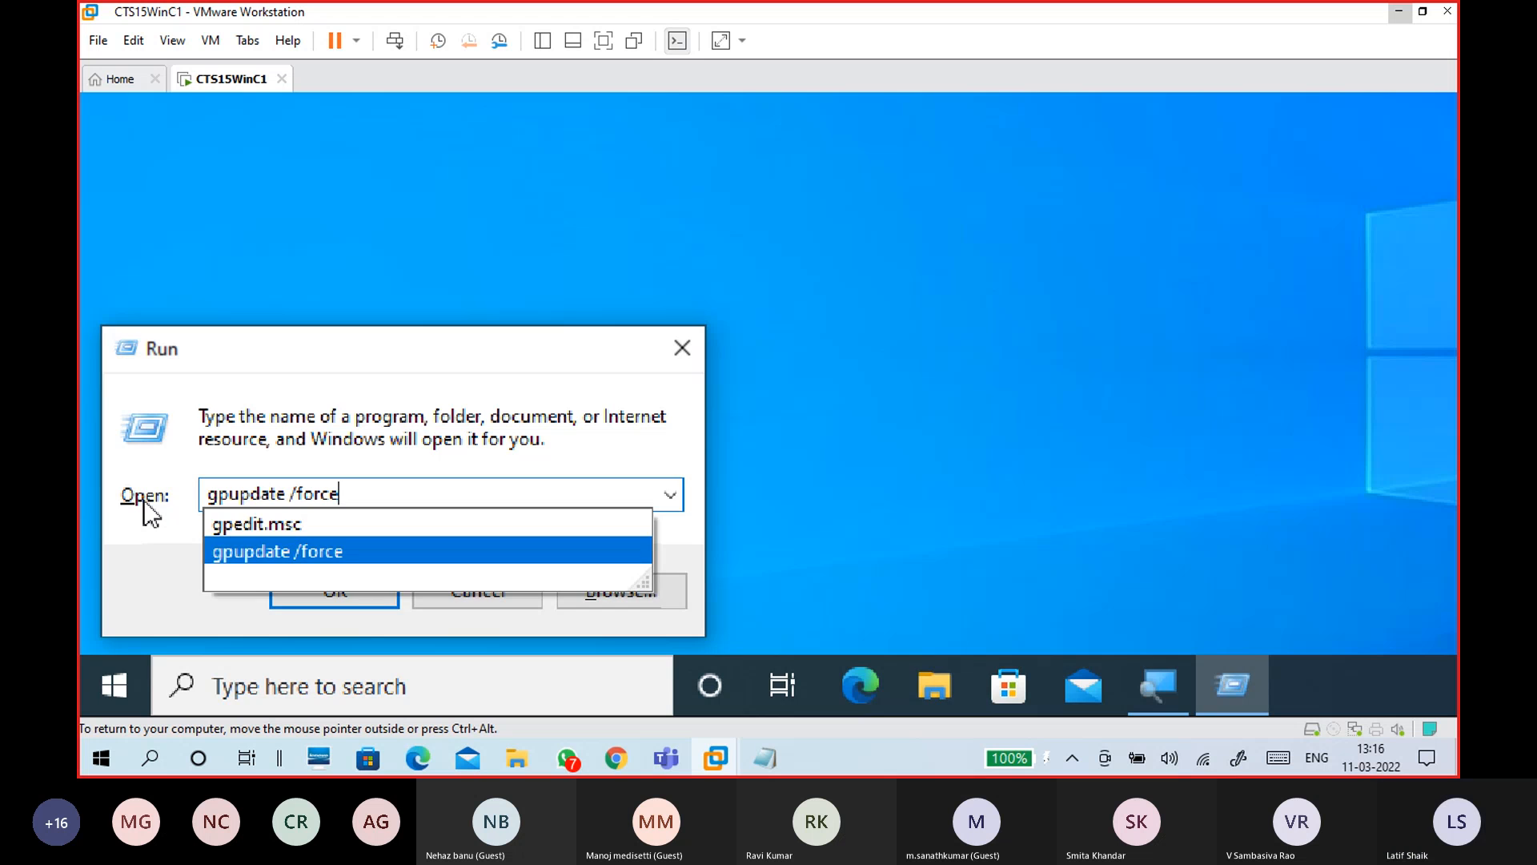
key("Return")
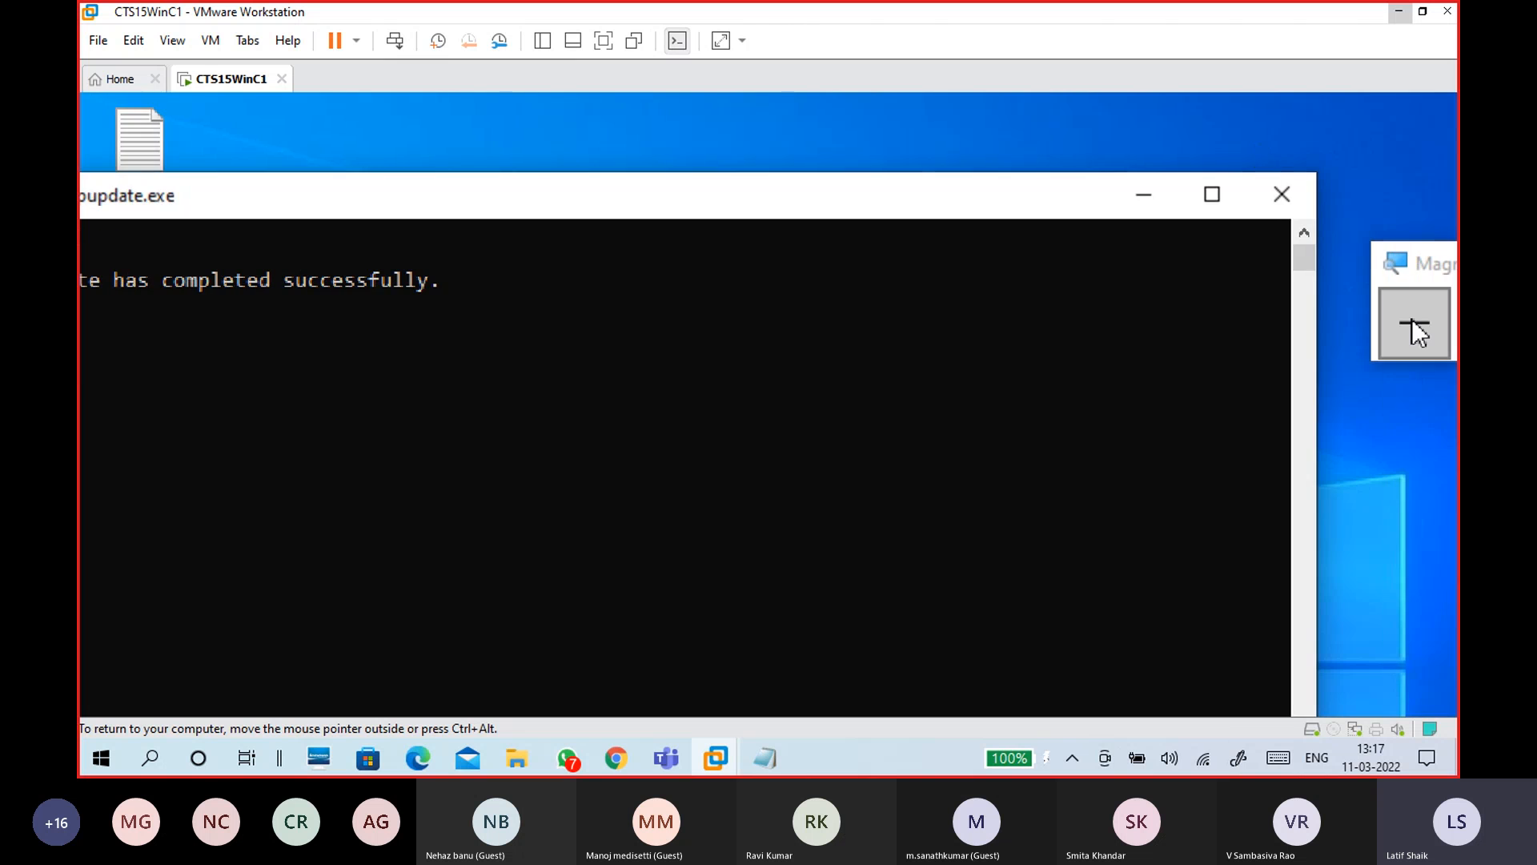
left_click(1411, 319)
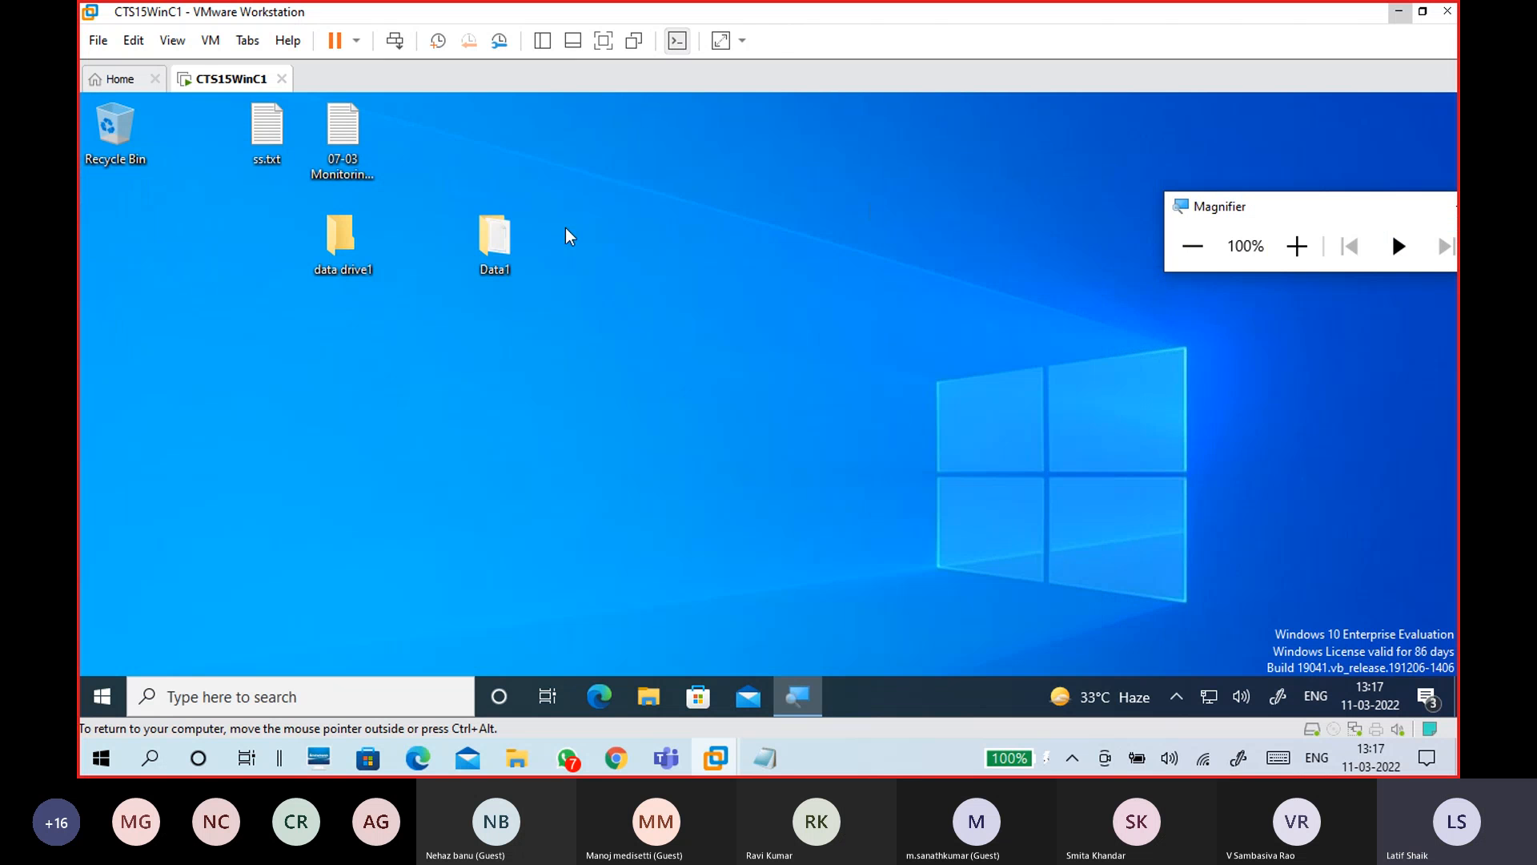
left_click(626, 337)
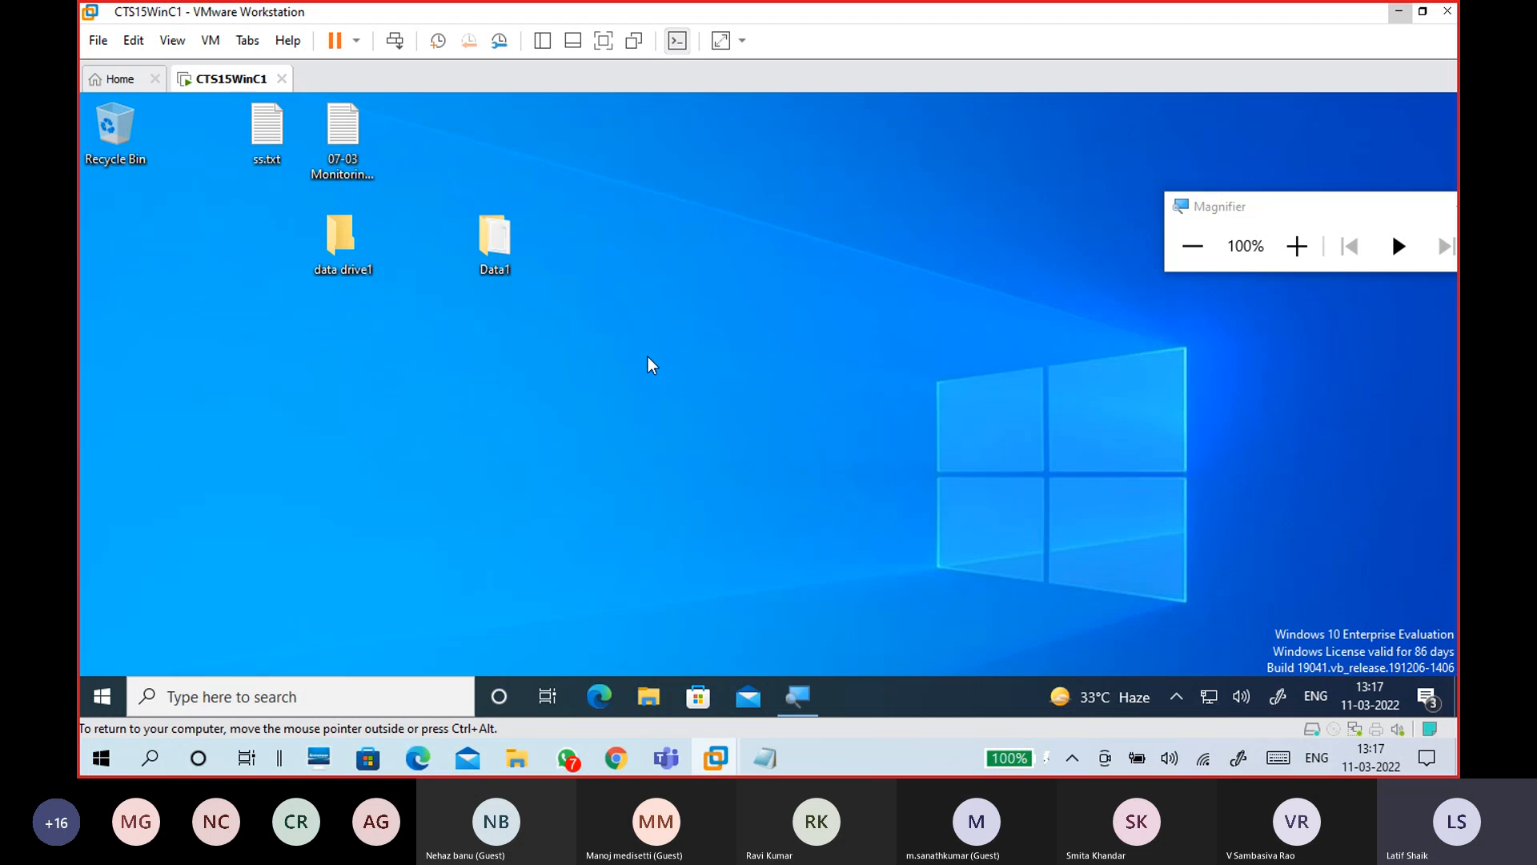
Step: Switch to the Notepad notes on the host computer and add an "ex." line below the list of policy areas
key("ctrl+alt")
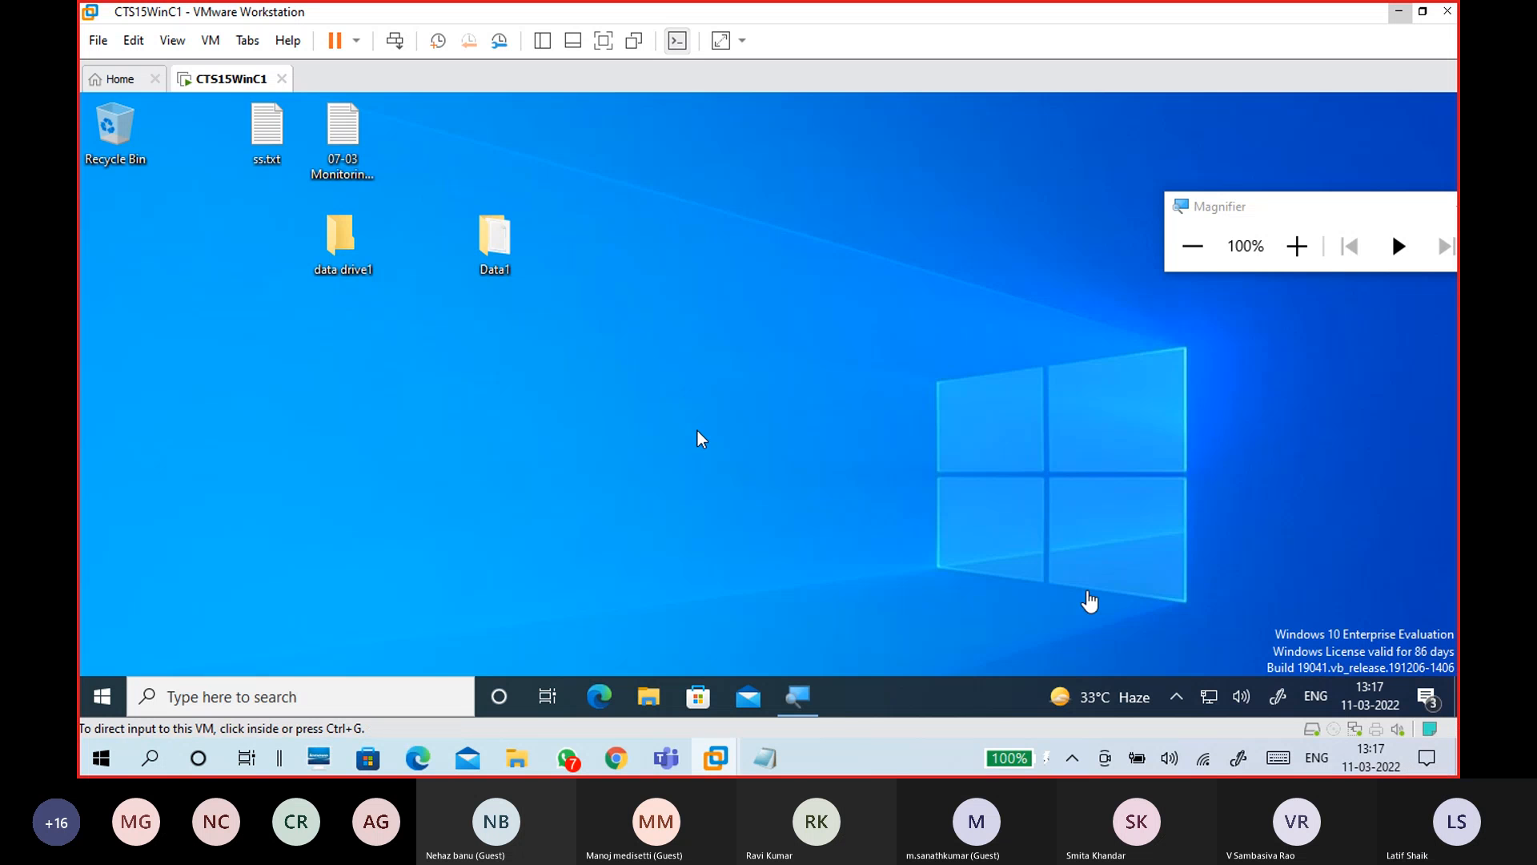
mouse_move(778, 766)
left_click(872, 664)
scroll(628, 515, "down", 2)
type("ee")
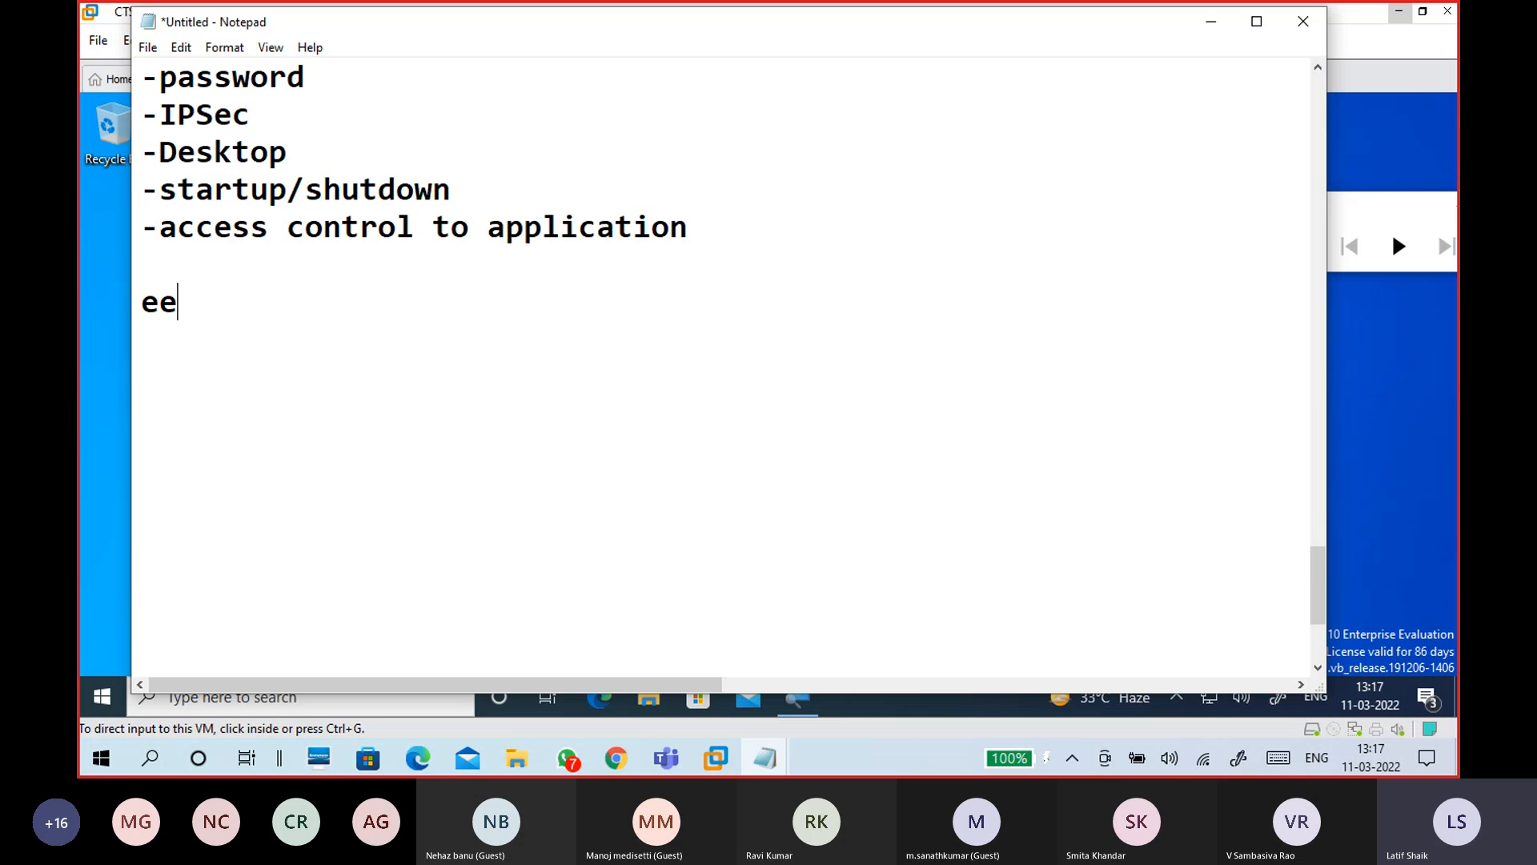
key("BackSpace")
type("x.")
key("Return")
key("Return")
Step: Add the example title "remove recycle bin from desktop" to the notes, followed by a blank line
type("remove re")
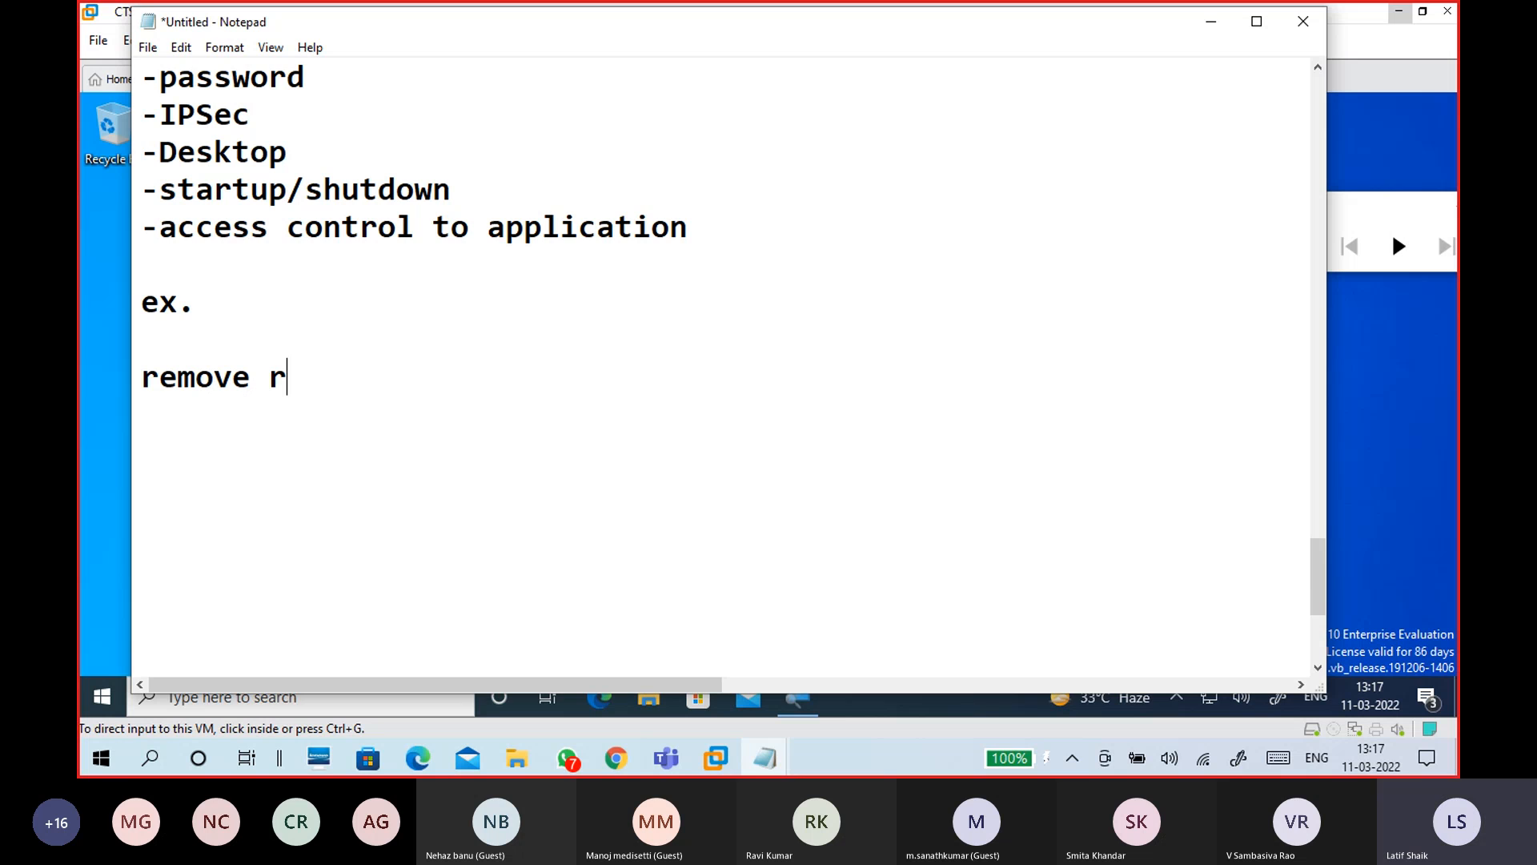
type("cycl")
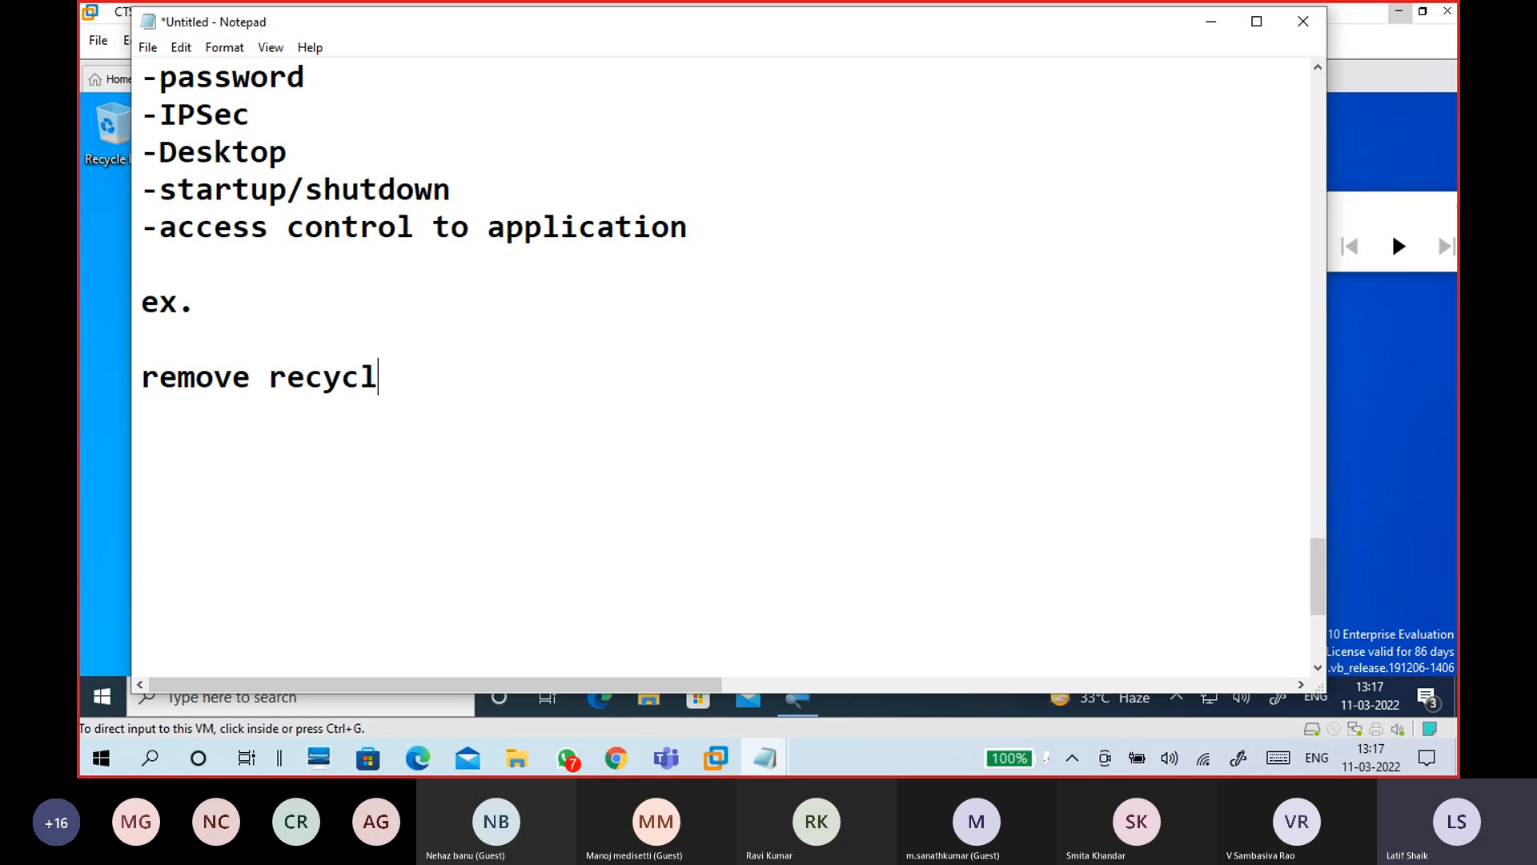
type("e bin on")
key("BackSpace")
key("BackSpace")
type("from desktop")
key("Return")
key("Return")
Step: Add the first two procedure lines to the notes: "-run gpedit.msc" and "-user configuration"
type("-run gpedit")
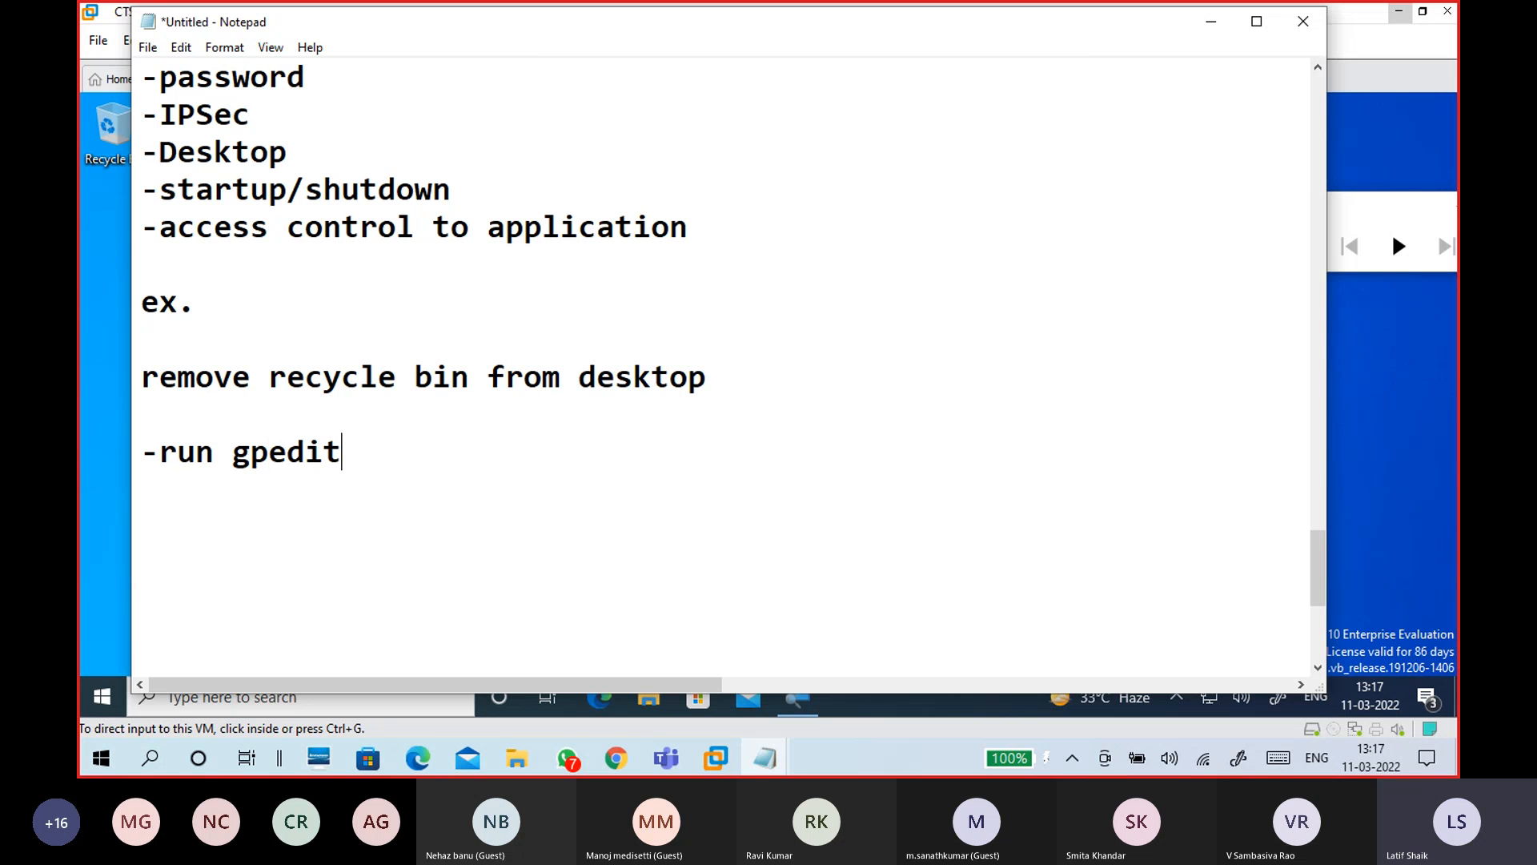
type(".msc")
key("Return")
type("-use")
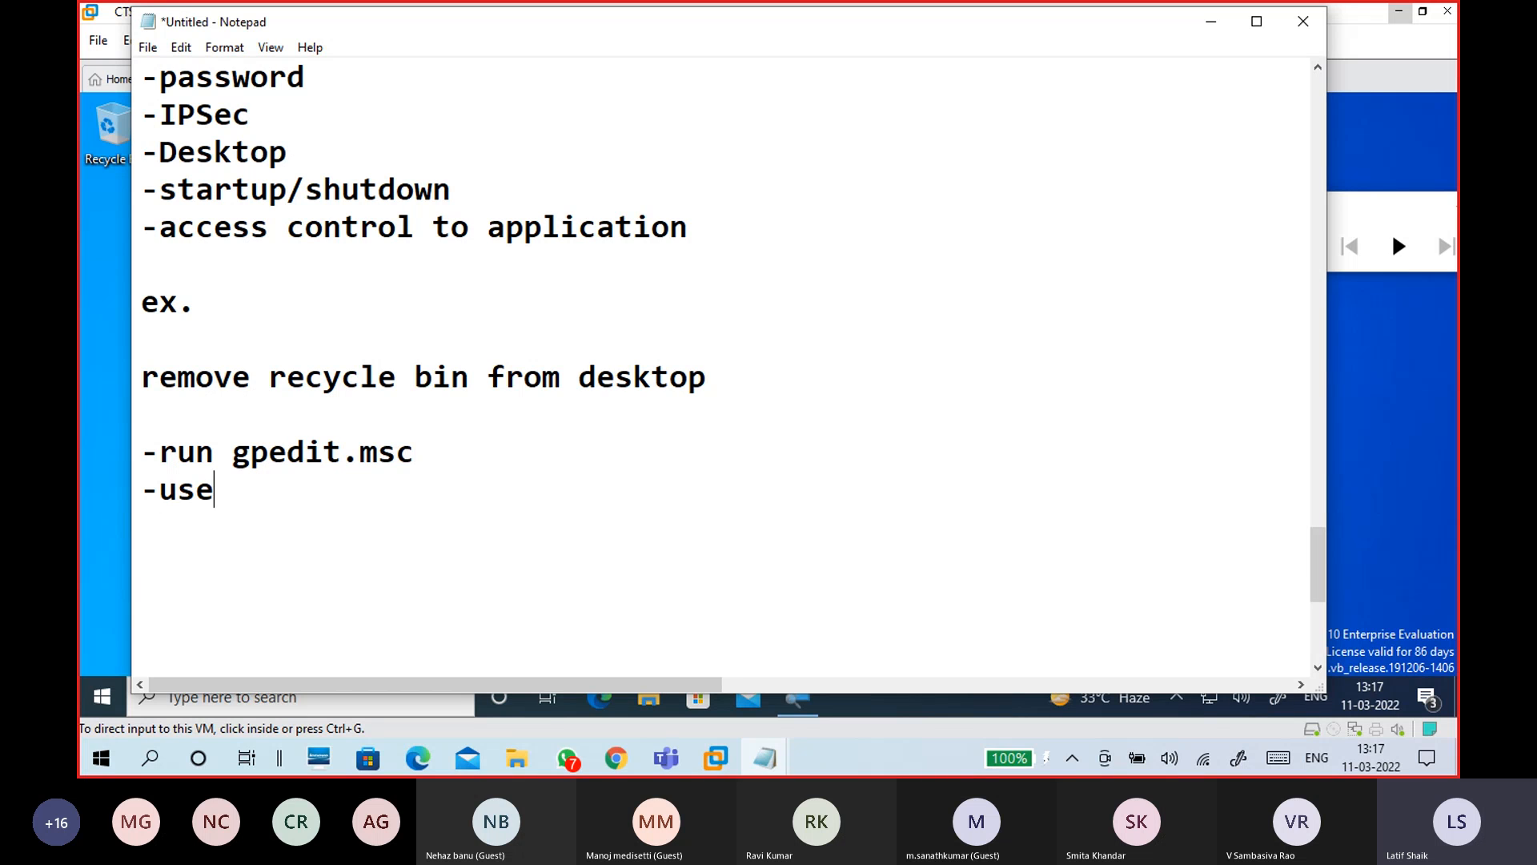
type("r configu")
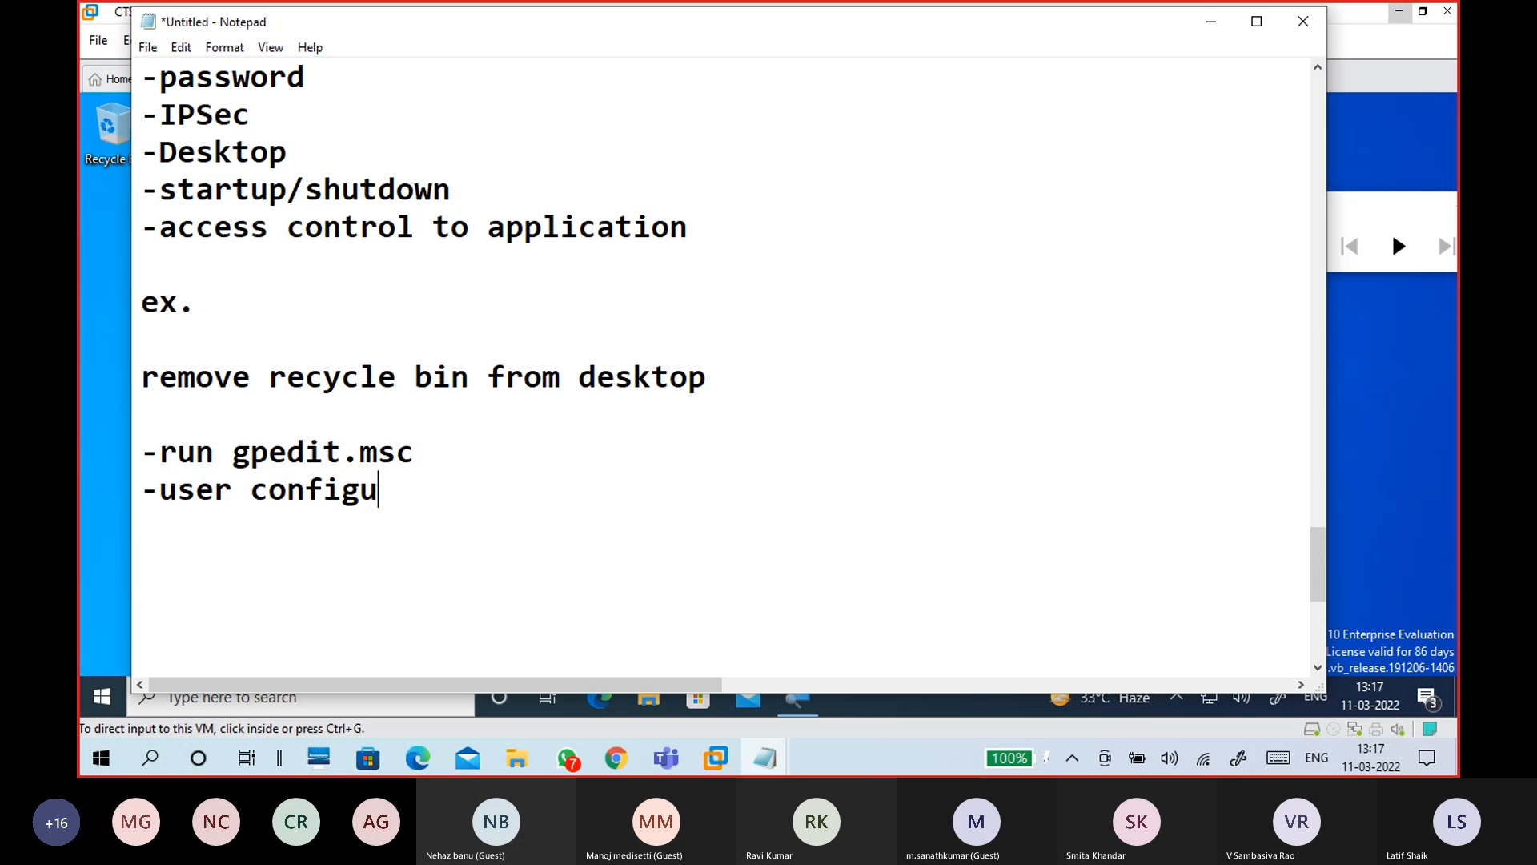
type("ration")
key("Return")
Step: Continue the procedure in the notes with the lines "-administrative templete" and "-desktop"
type("-administt")
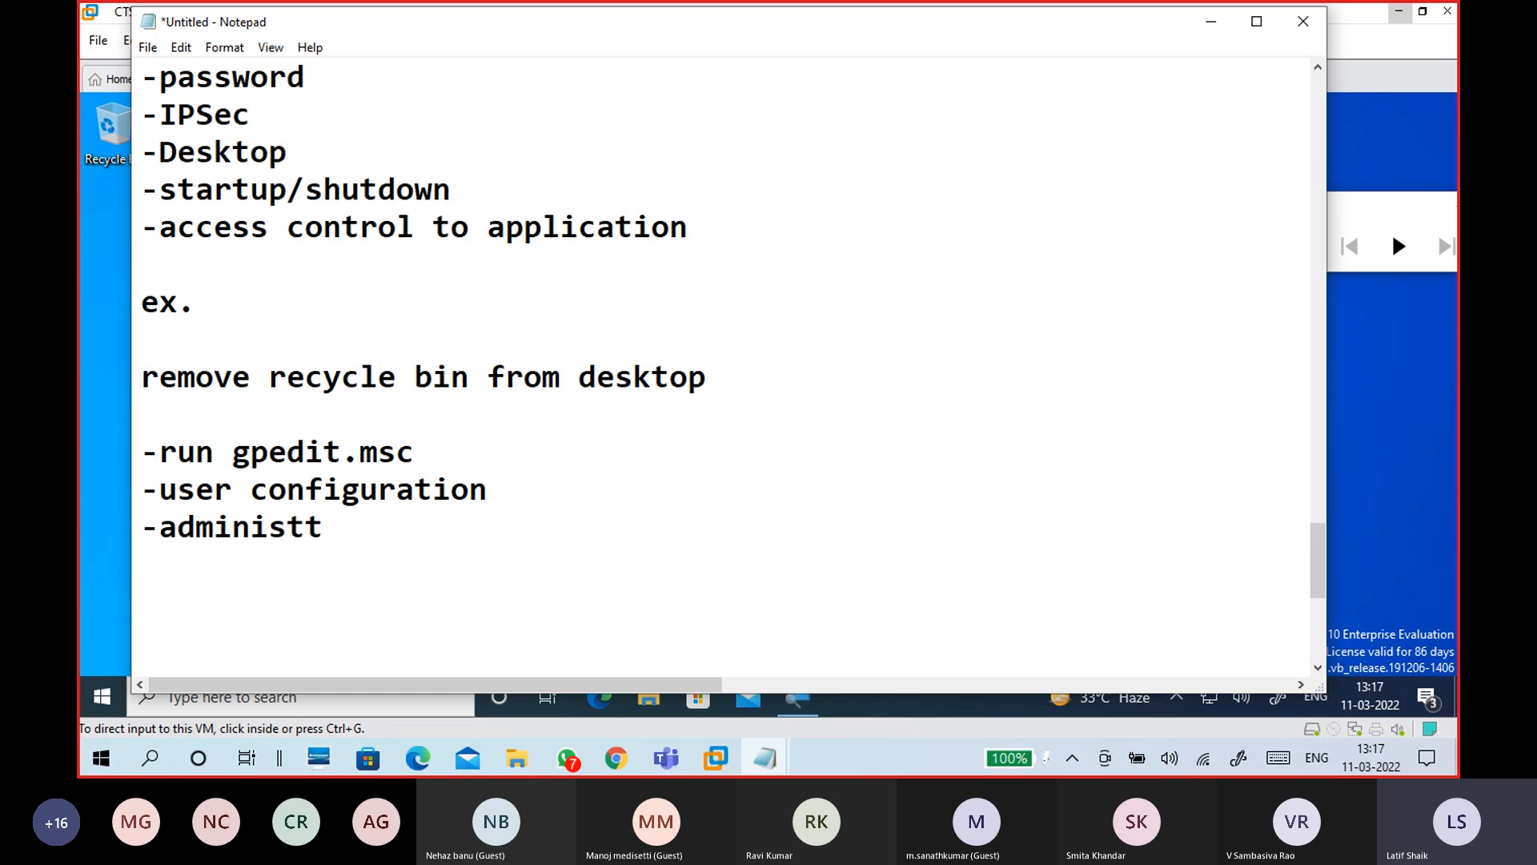
key("BackSpace")
type("rative ")
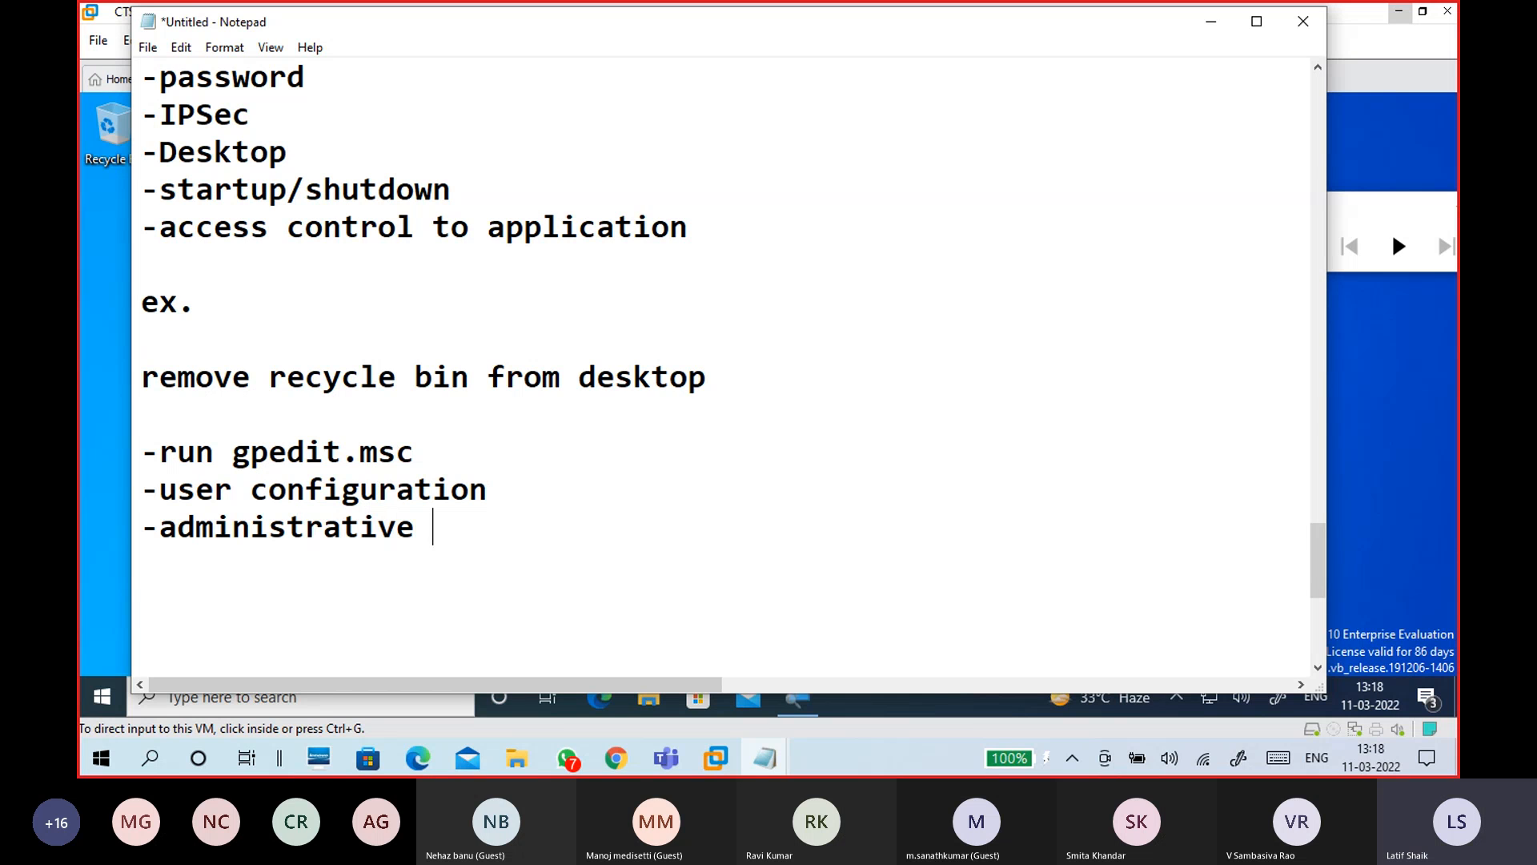
type("templete")
key("Return")
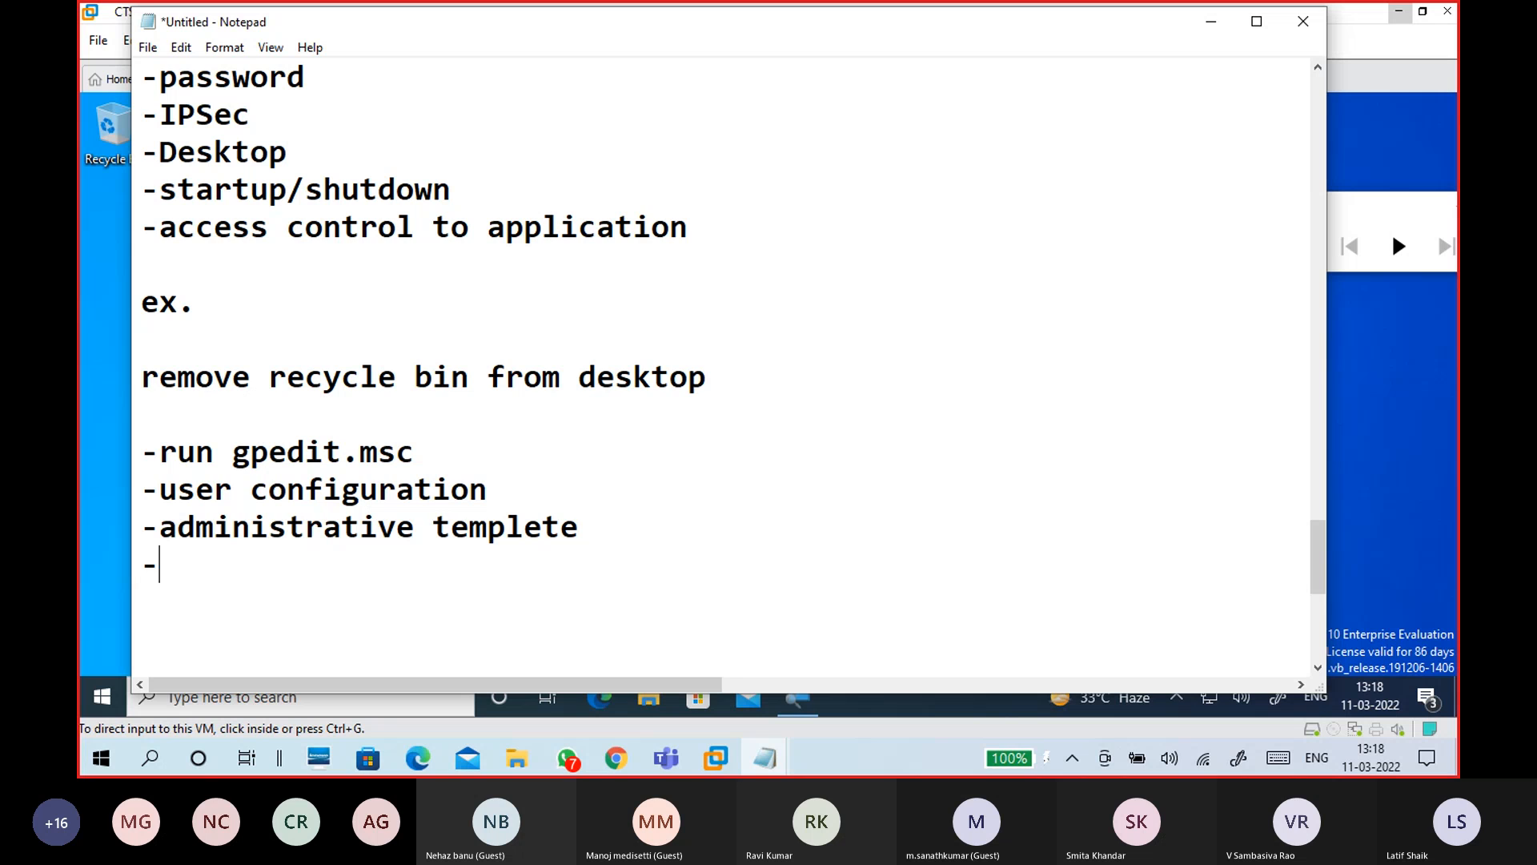
type("-desktop")
key("Return")
Step: Add the policy name "--remove recycle bin from desktop" and its state "--enabled" as the following lines of the notes
type("--")
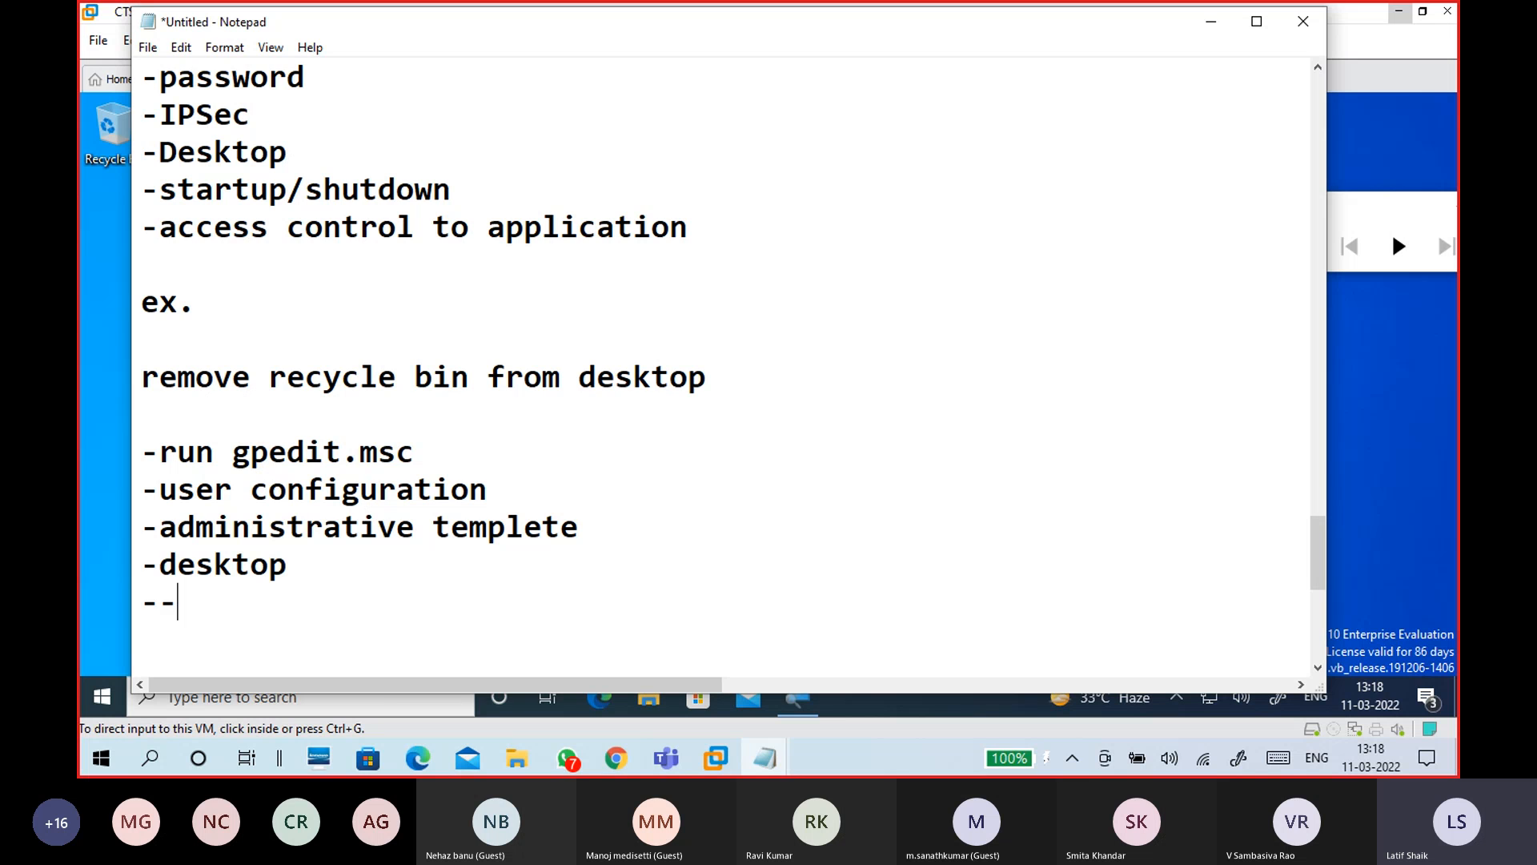
type("remove recycle bin from desktop")
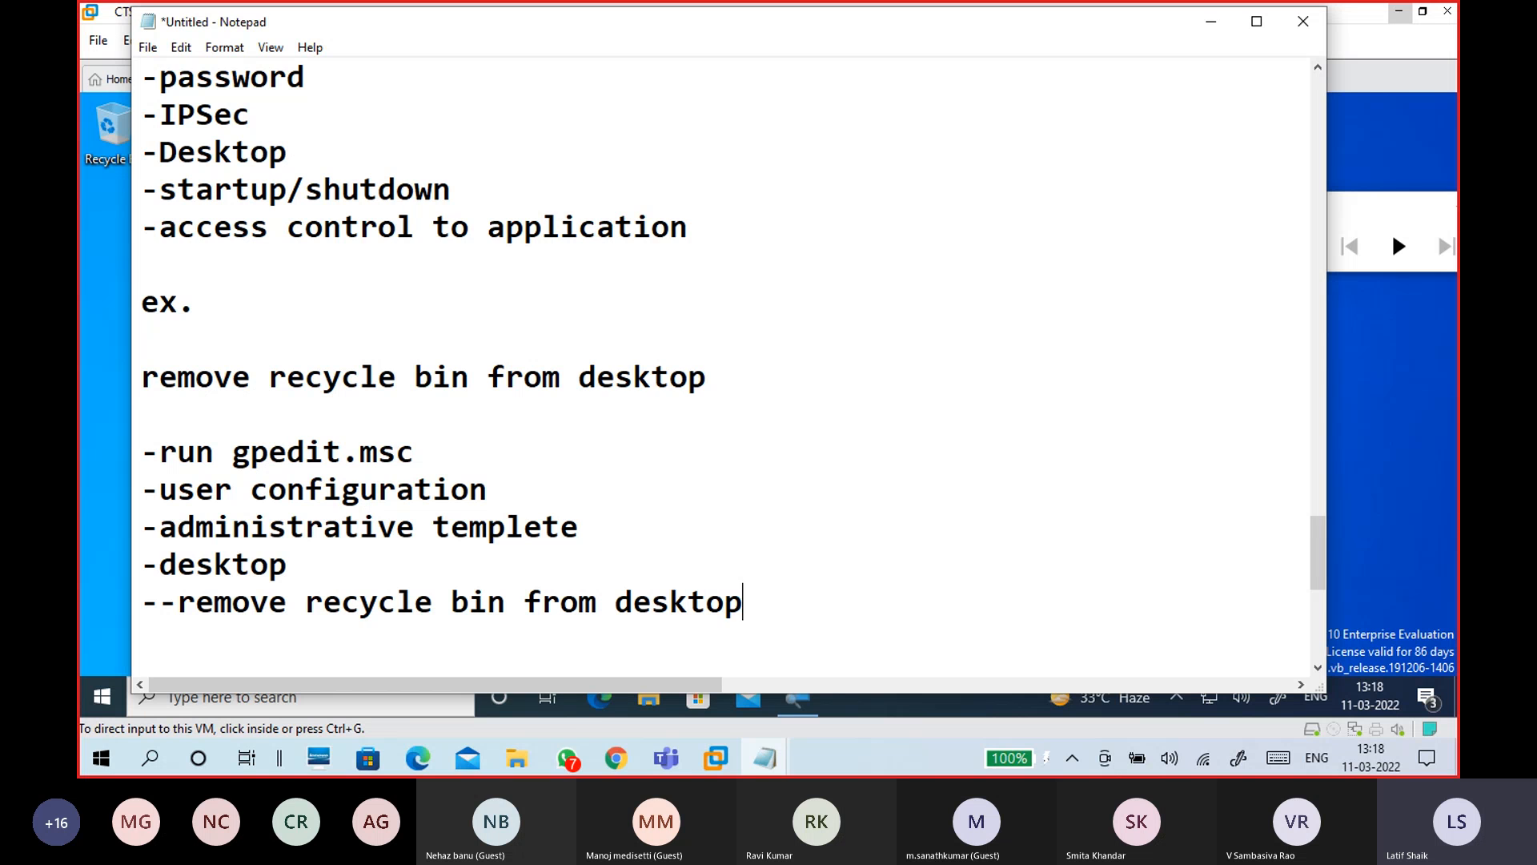
key("Return")
key("Return")
key("Return")
key("BackSpace")
key("BackSpace")
type("--")
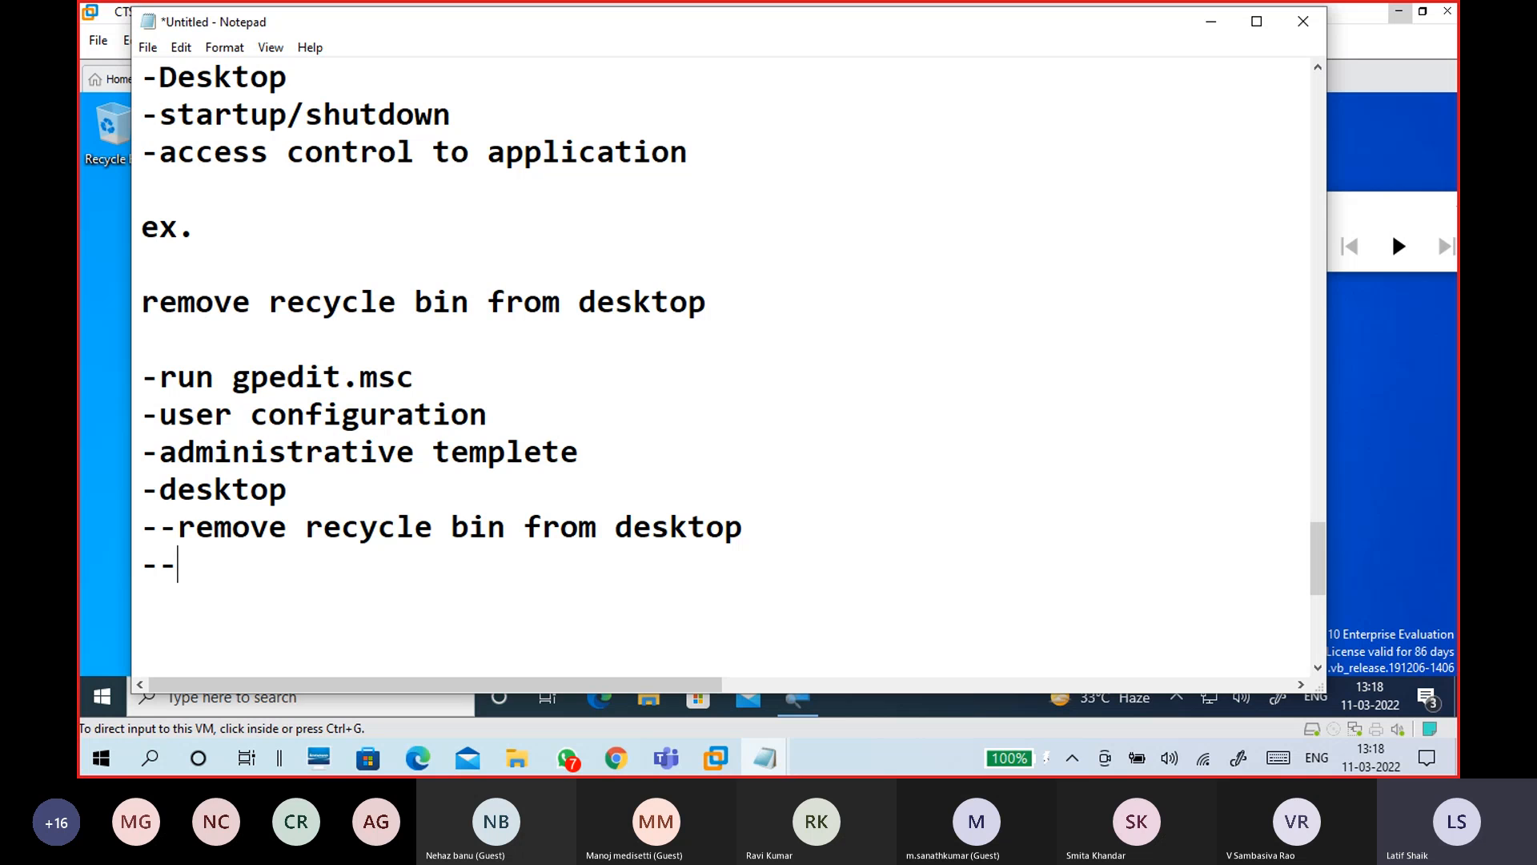
type("enabled")
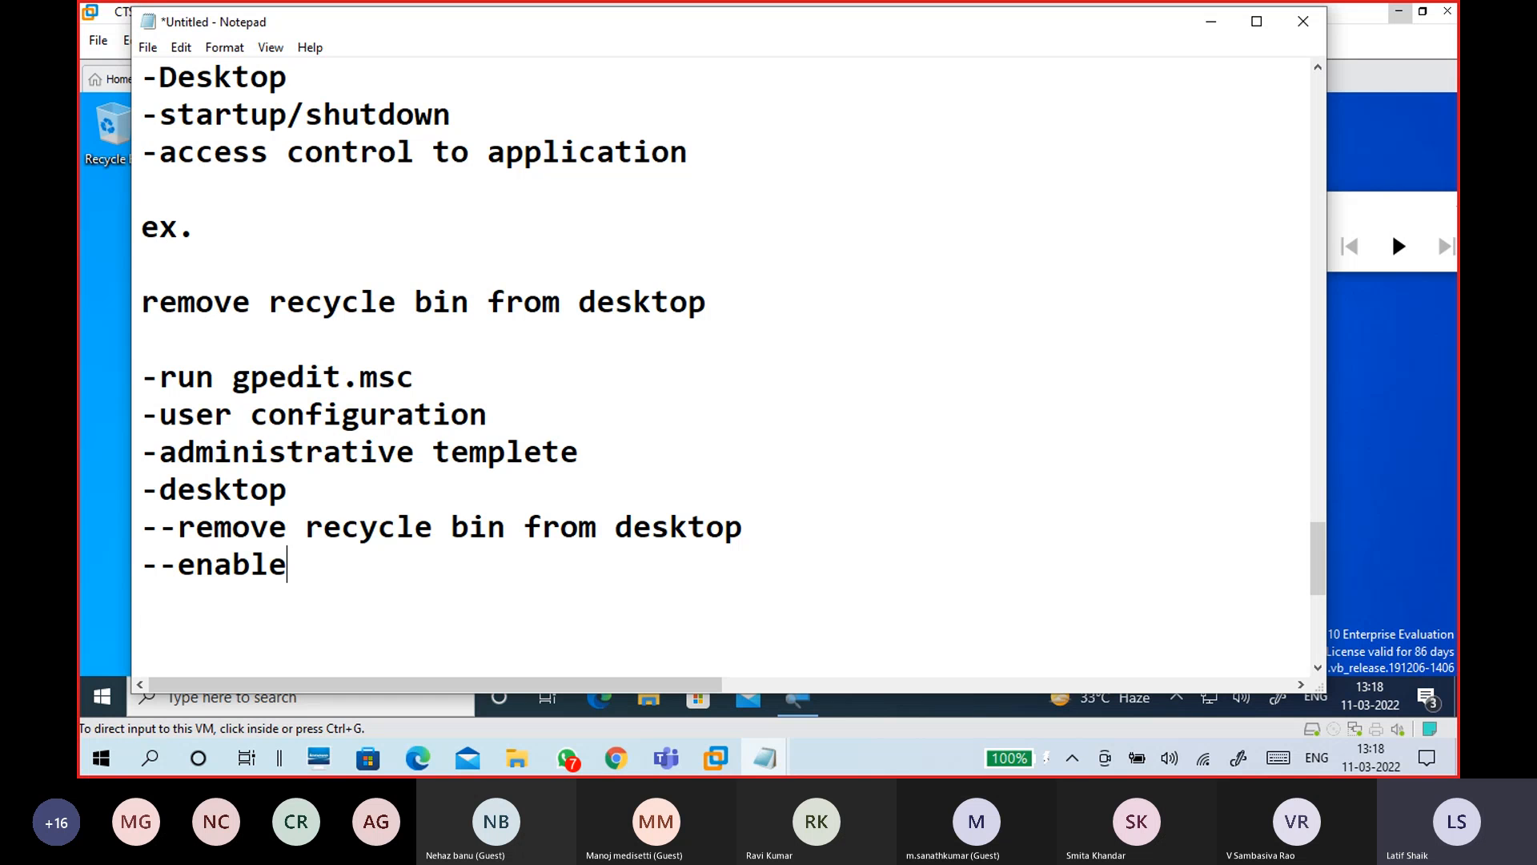
Step: Write "-close" below the enabled line and "run: gpupdate /force" on the line after it
key("Return")
key("Return")
type("run:")
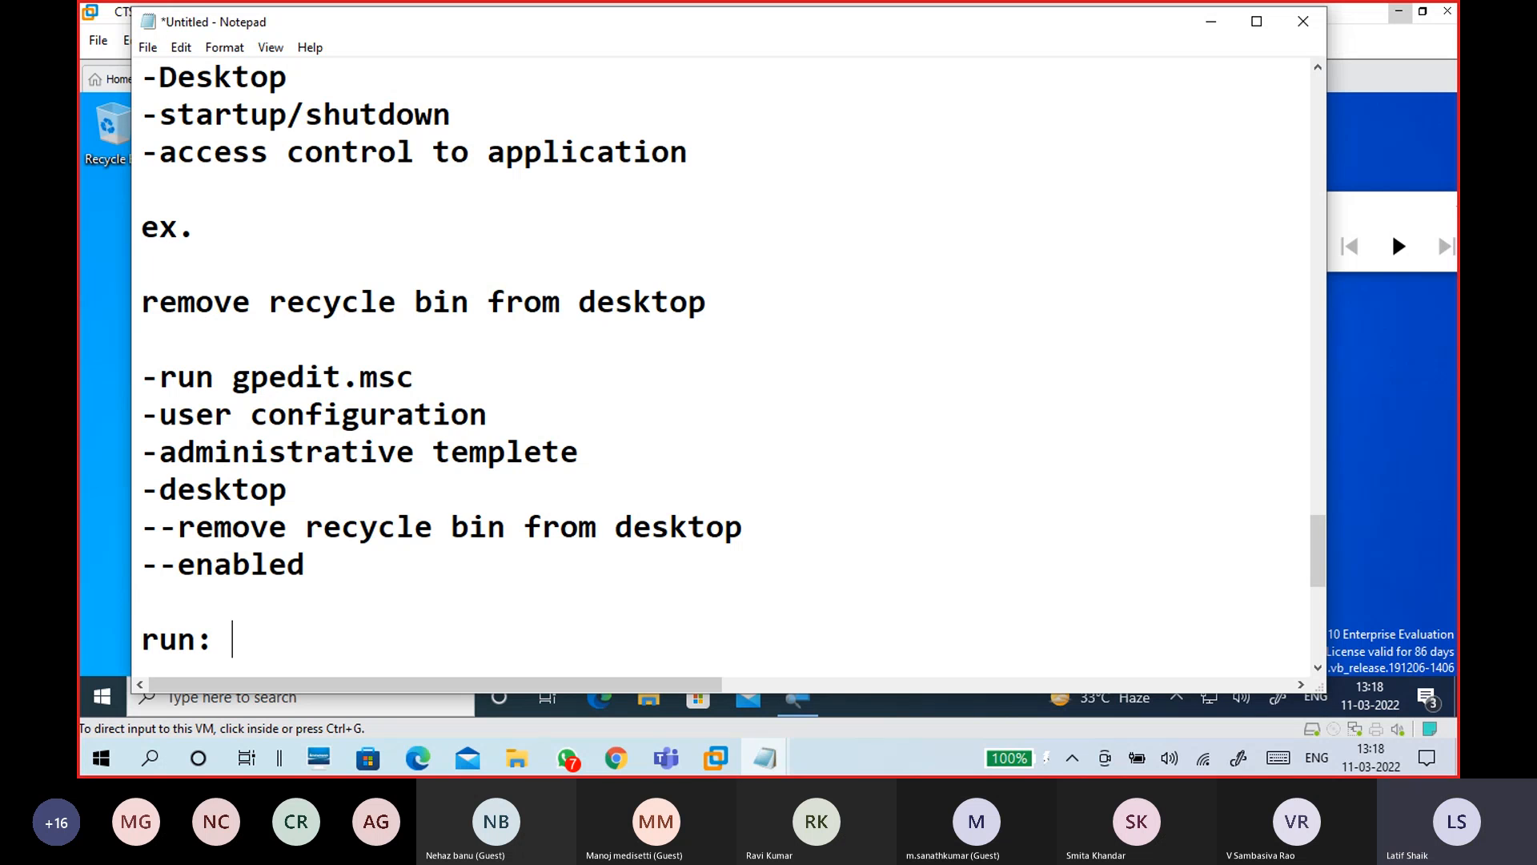
key("Up")
type("-")
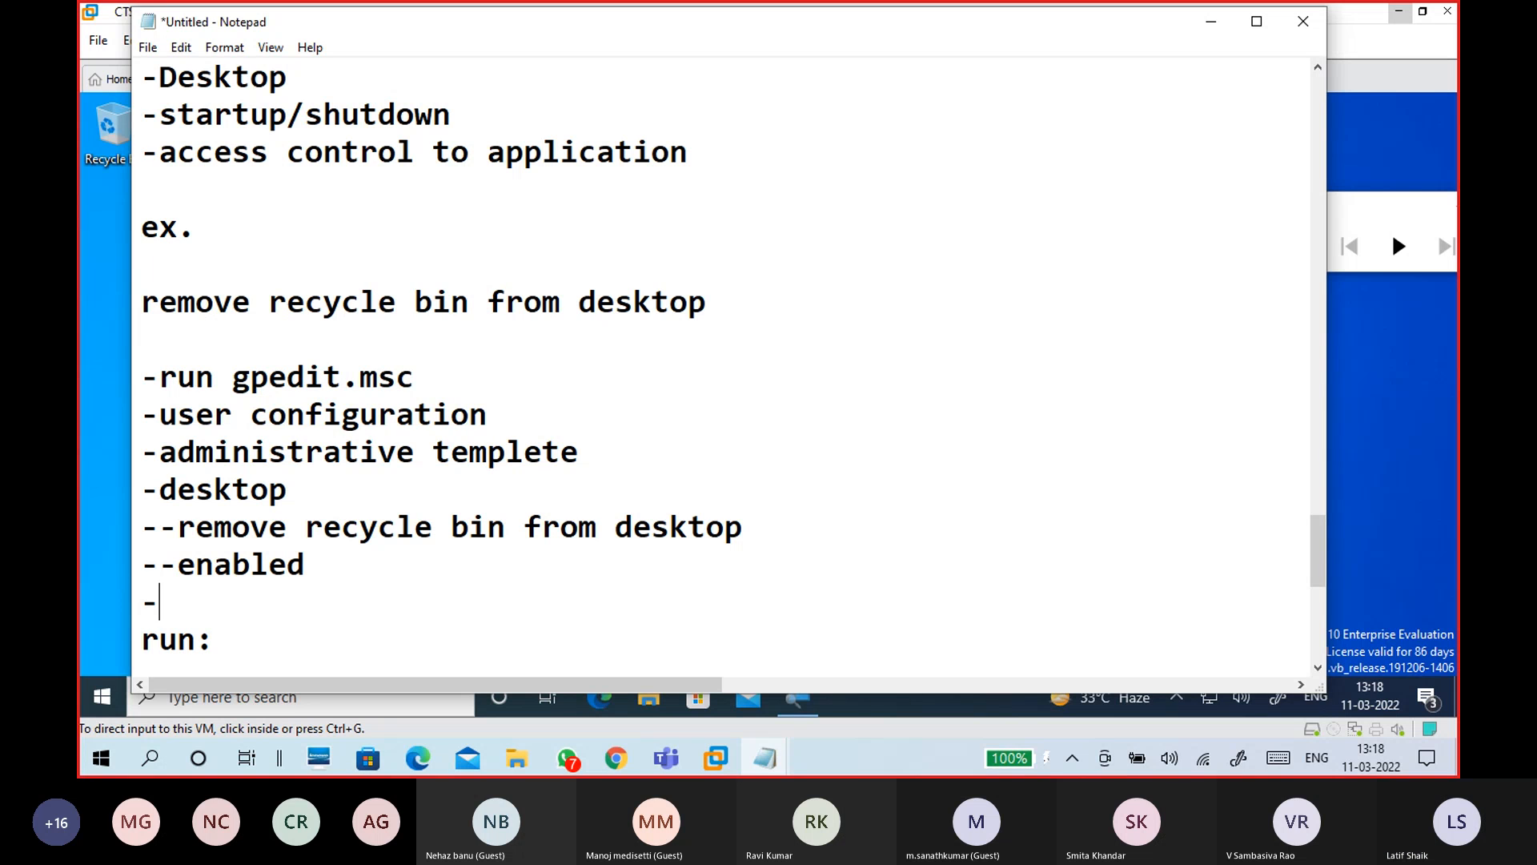
type("close run: ")
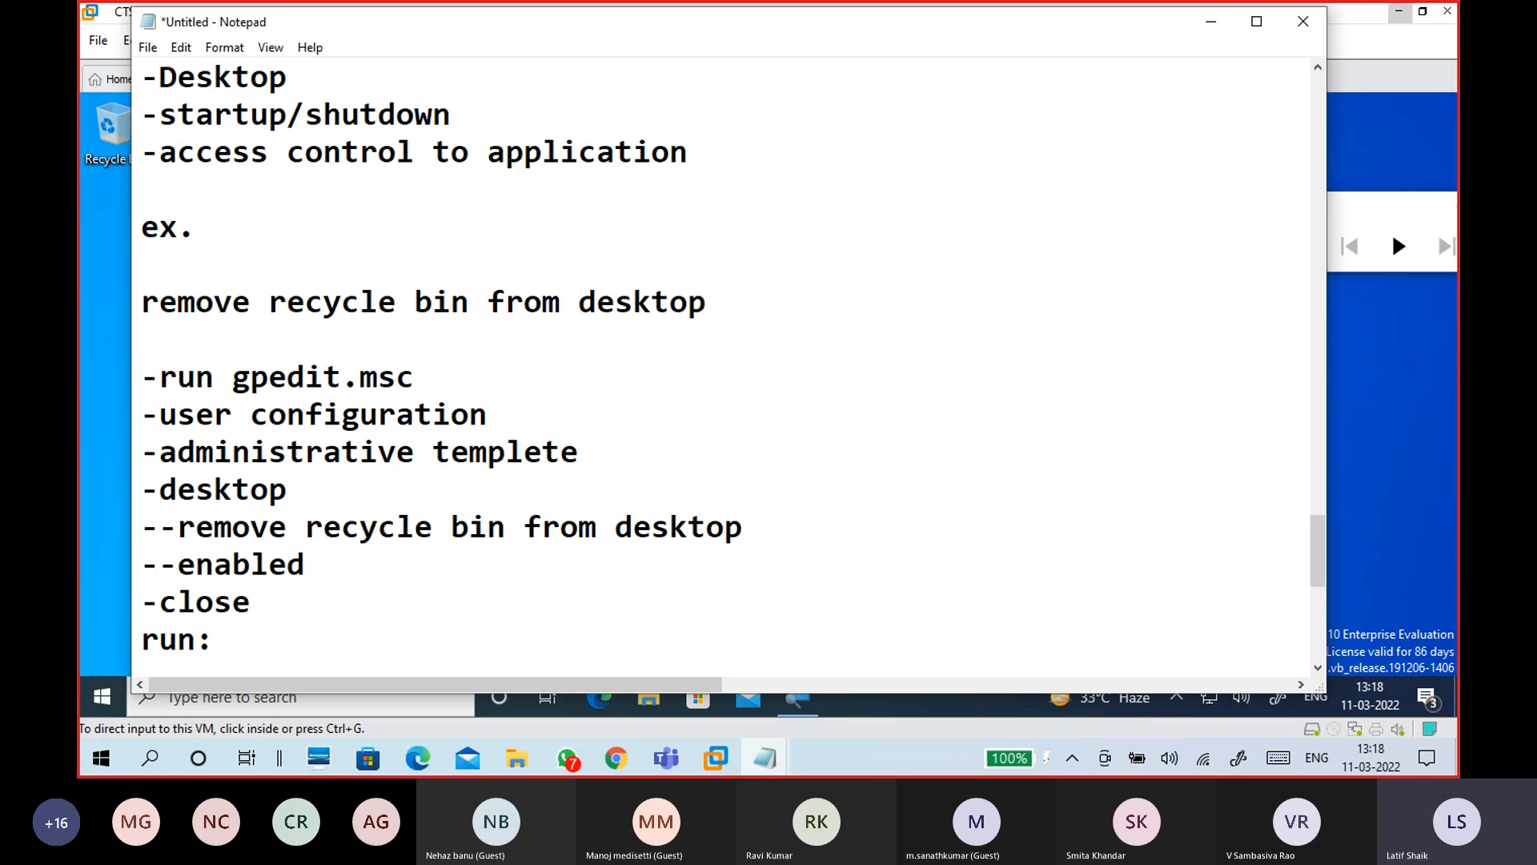
type("gpupdate /force")
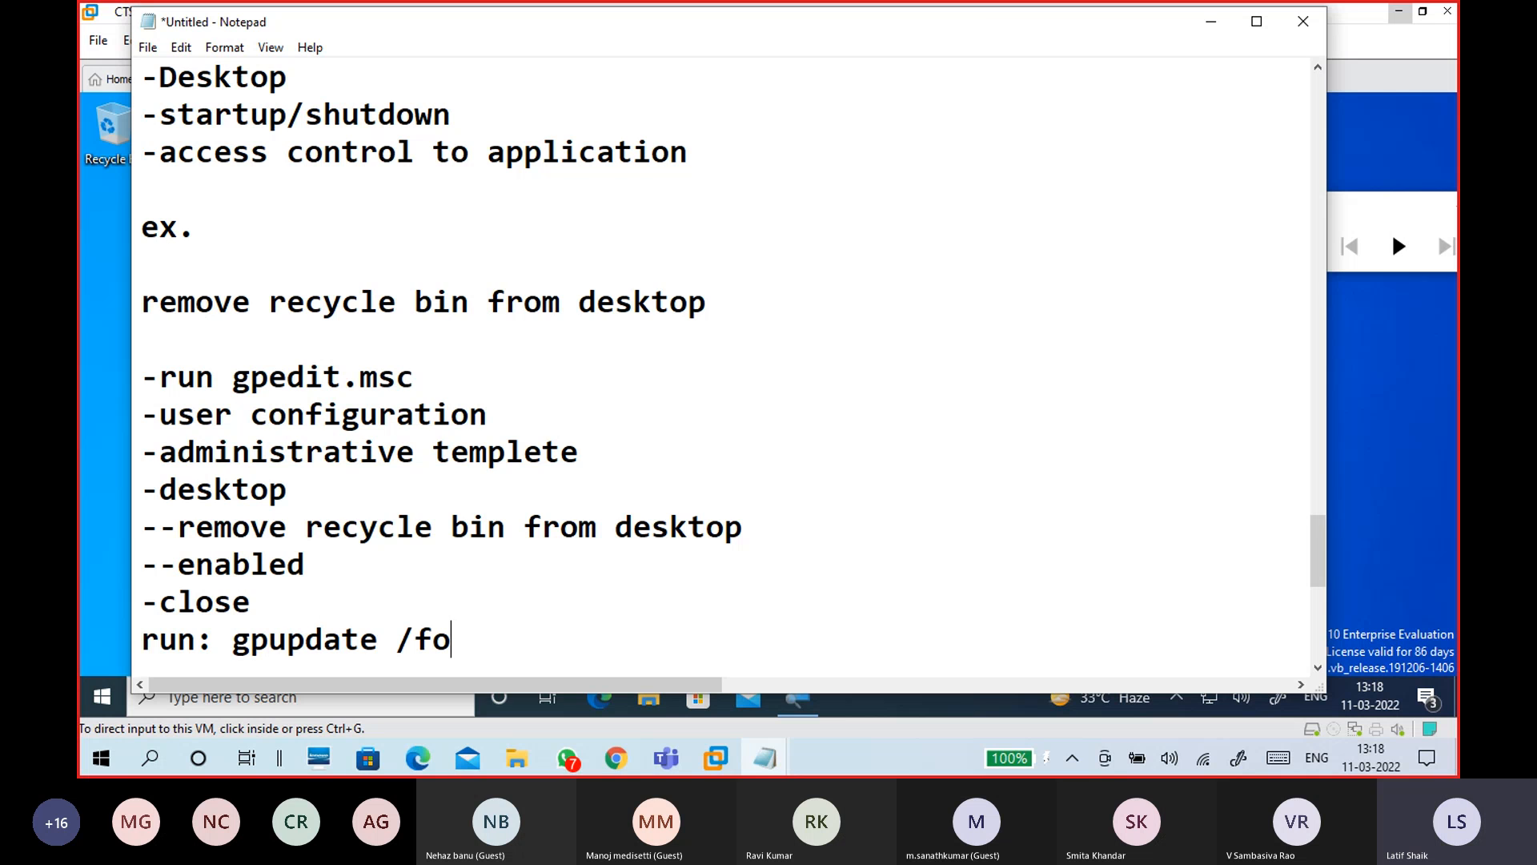
Step: Insert two blank lines above the "run: gpupdate /force" line and start a new line one blank line below it
left_click(252, 600)
key("Return")
key("Return")
scroll(478, 269, "down", 4)
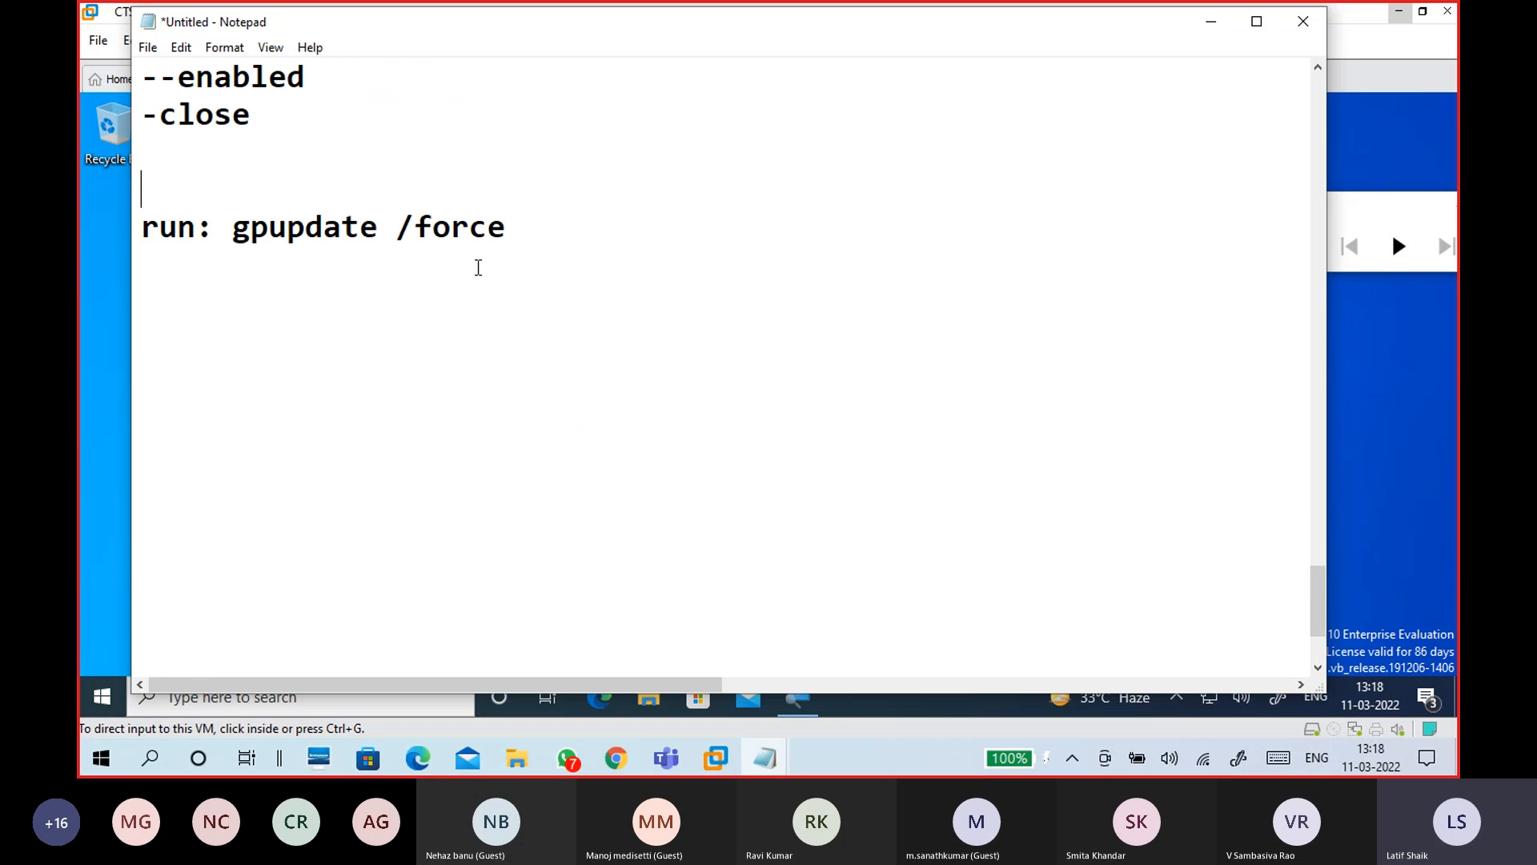
left_click_drag(398, 231, 538, 231)
left_click(538, 231)
key("Return")
key("Return")
Step: Review the written procedure and add the final line "signout/signin -verify" below the gpupdate command
left_click_drag(212, 230, 488, 232)
left_click(428, 284)
scroll(350, 273, "up", 4)
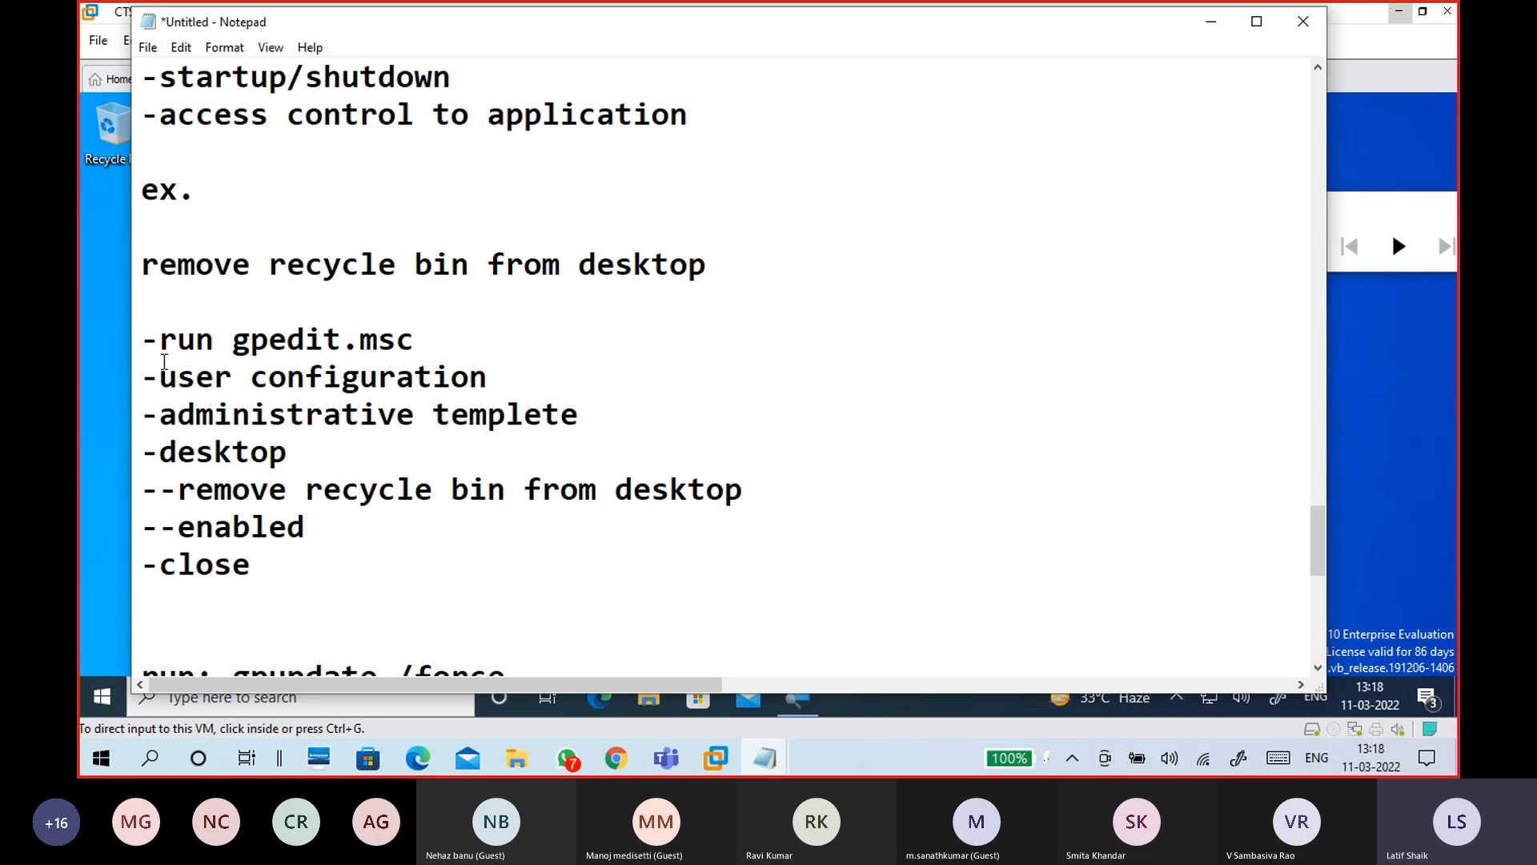
left_click_drag(159, 383, 518, 384)
scroll(519, 384, "down", 3)
left_click(253, 410)
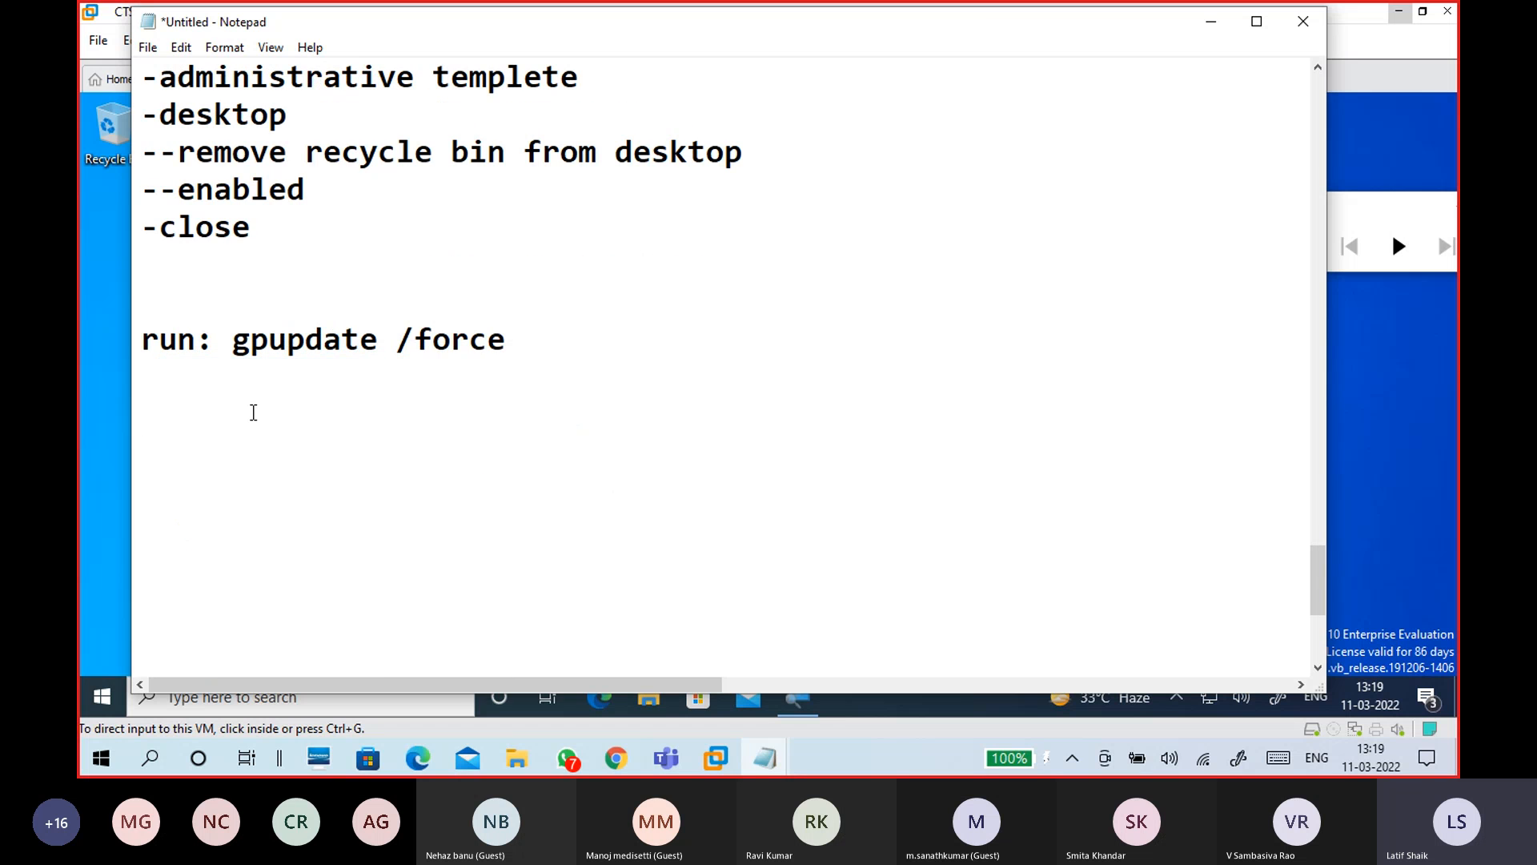
type("signout/signin -verify")
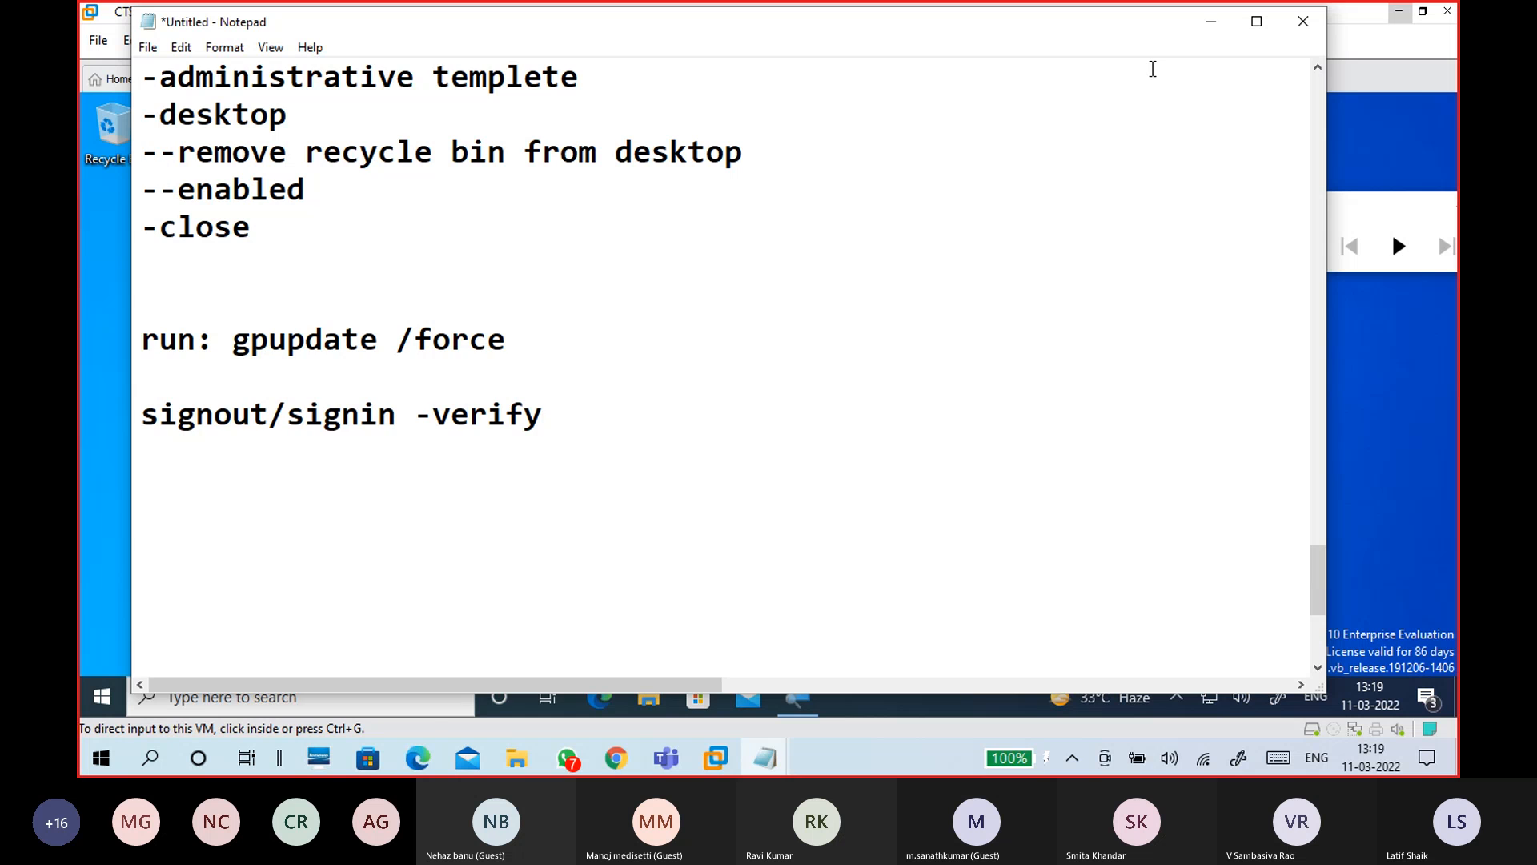
Step: Minimize the notes and sign out of the Student1 account in the virtual machine
left_click(1211, 22)
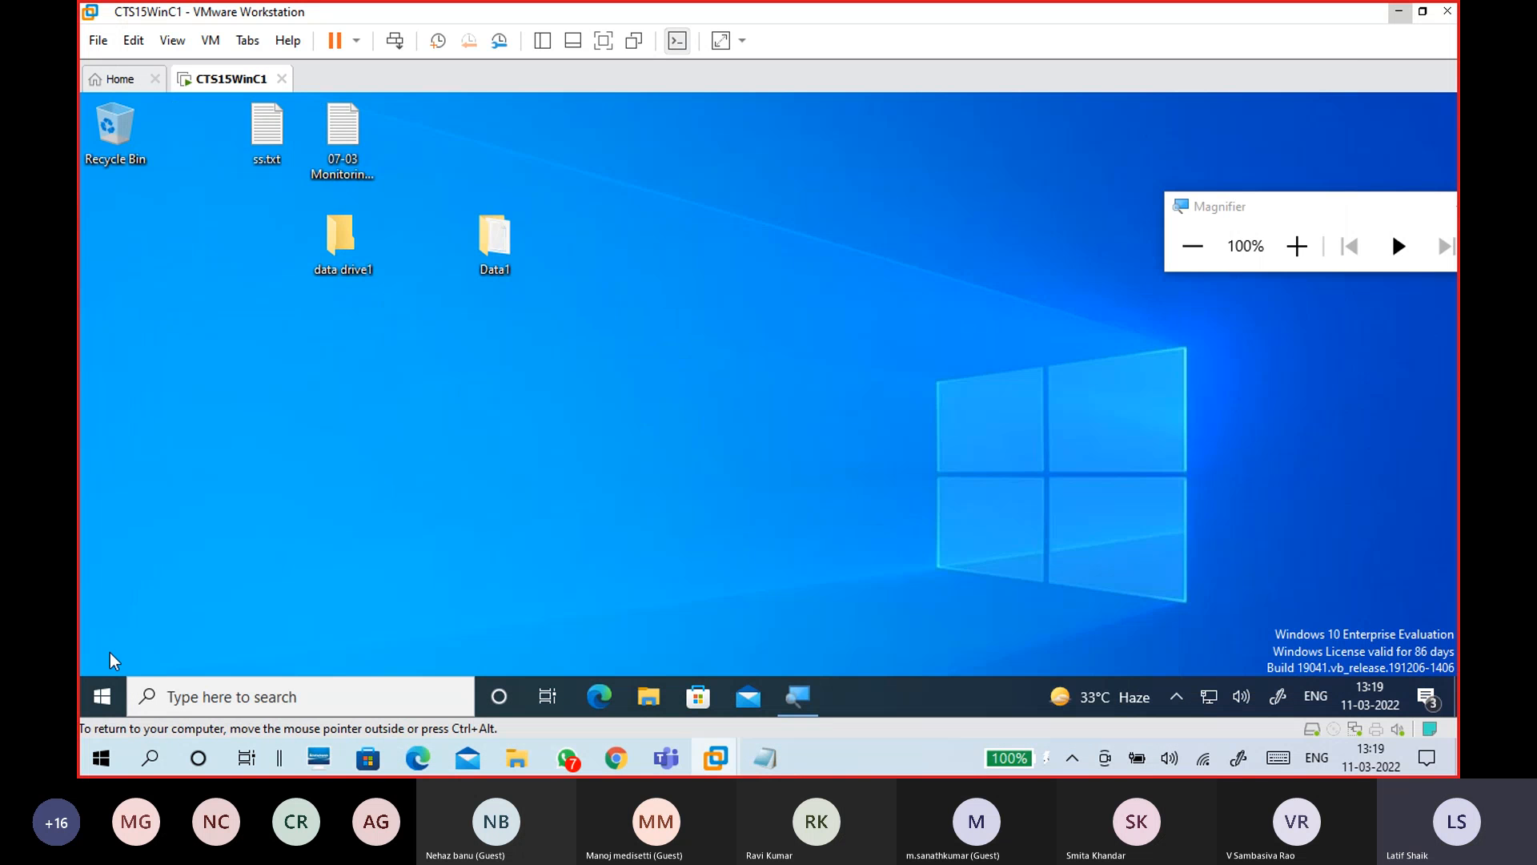
left_click(101, 698)
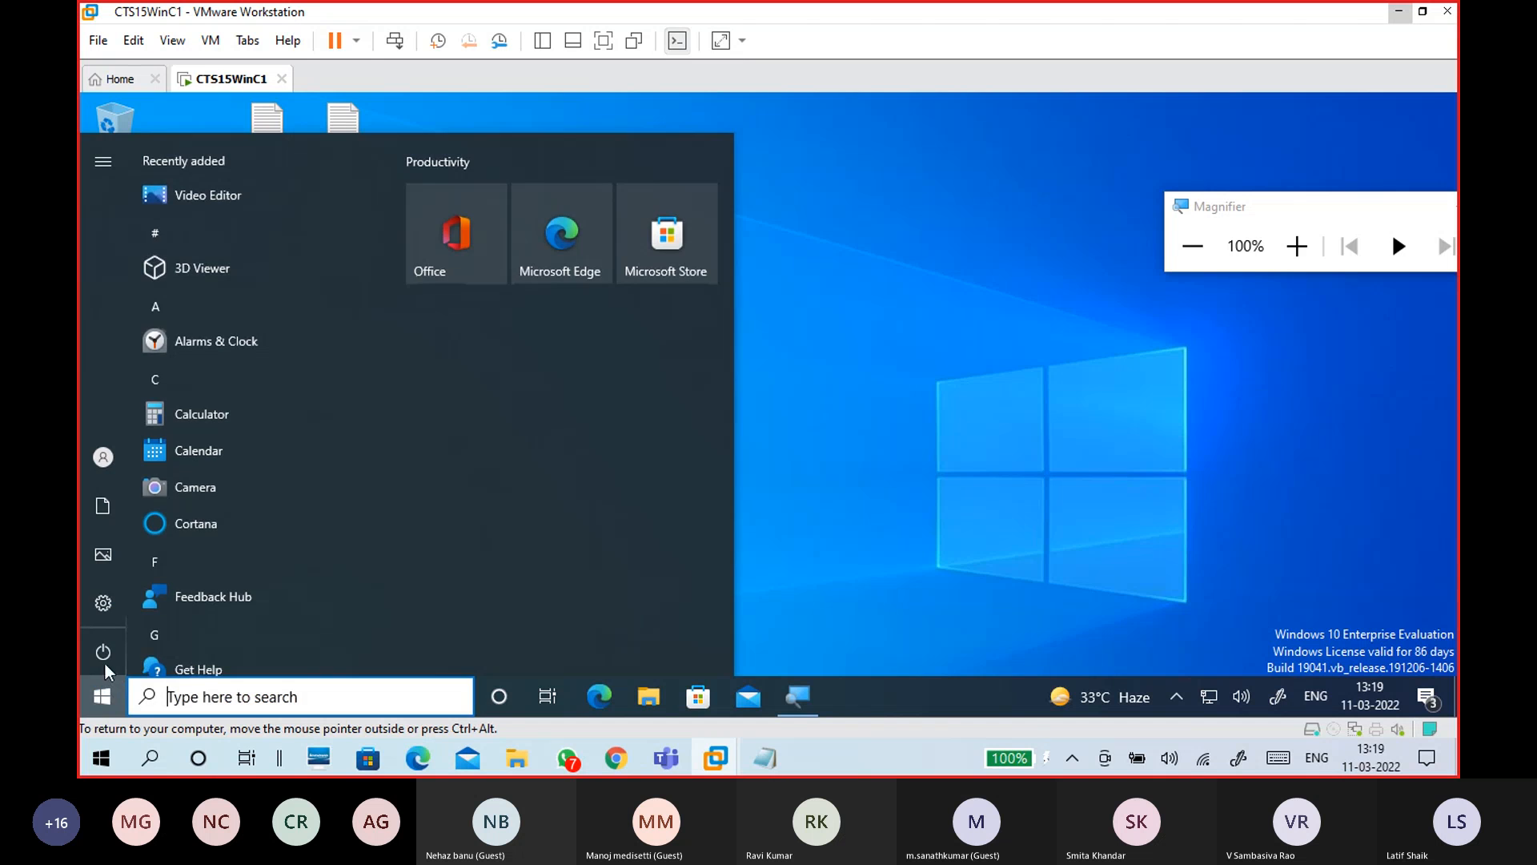
mouse_move(113, 472)
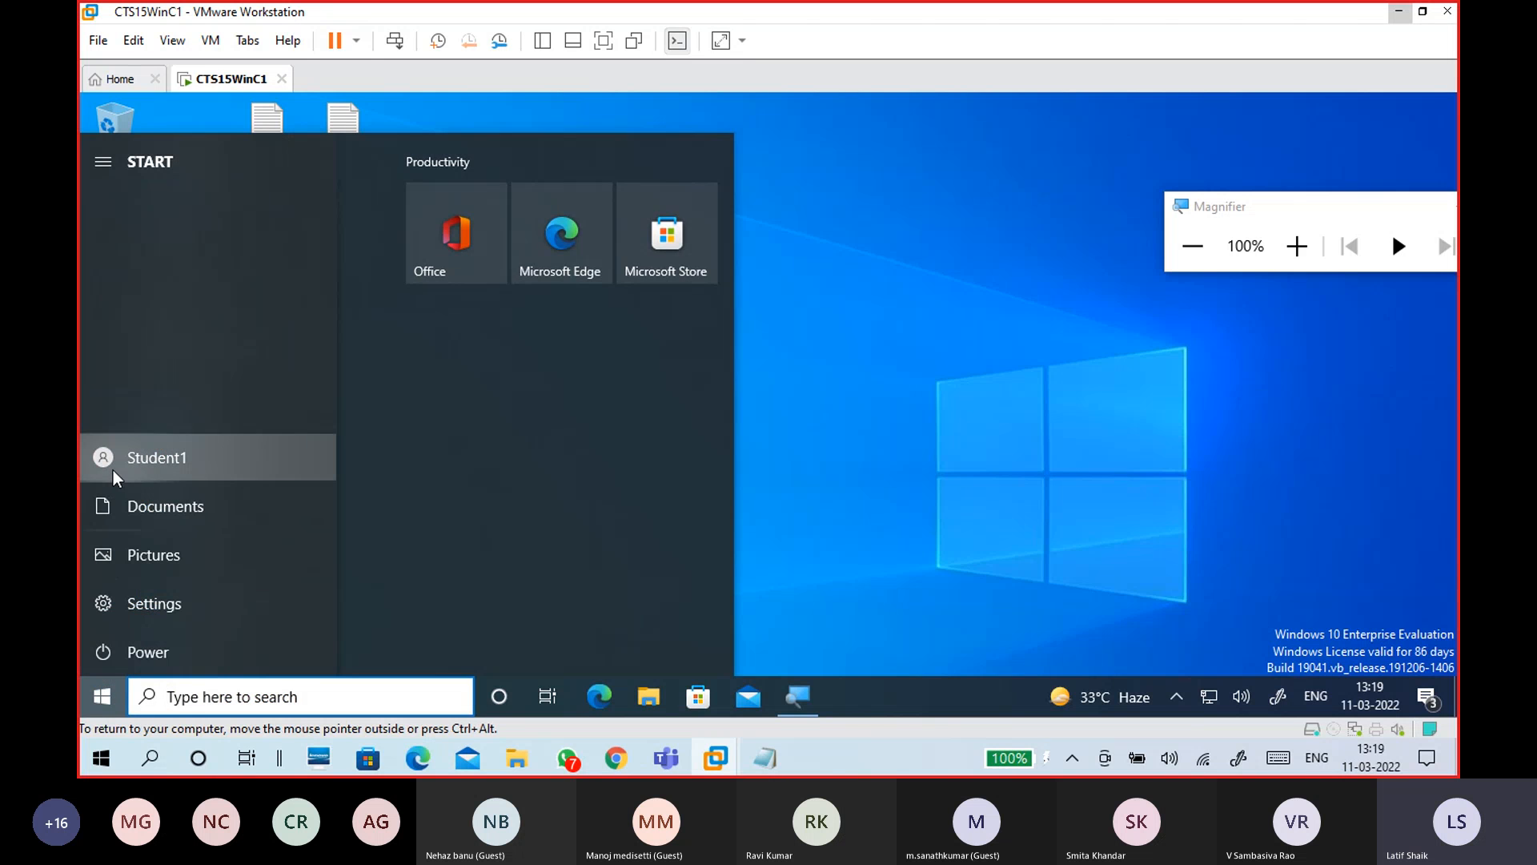
left_click(113, 474)
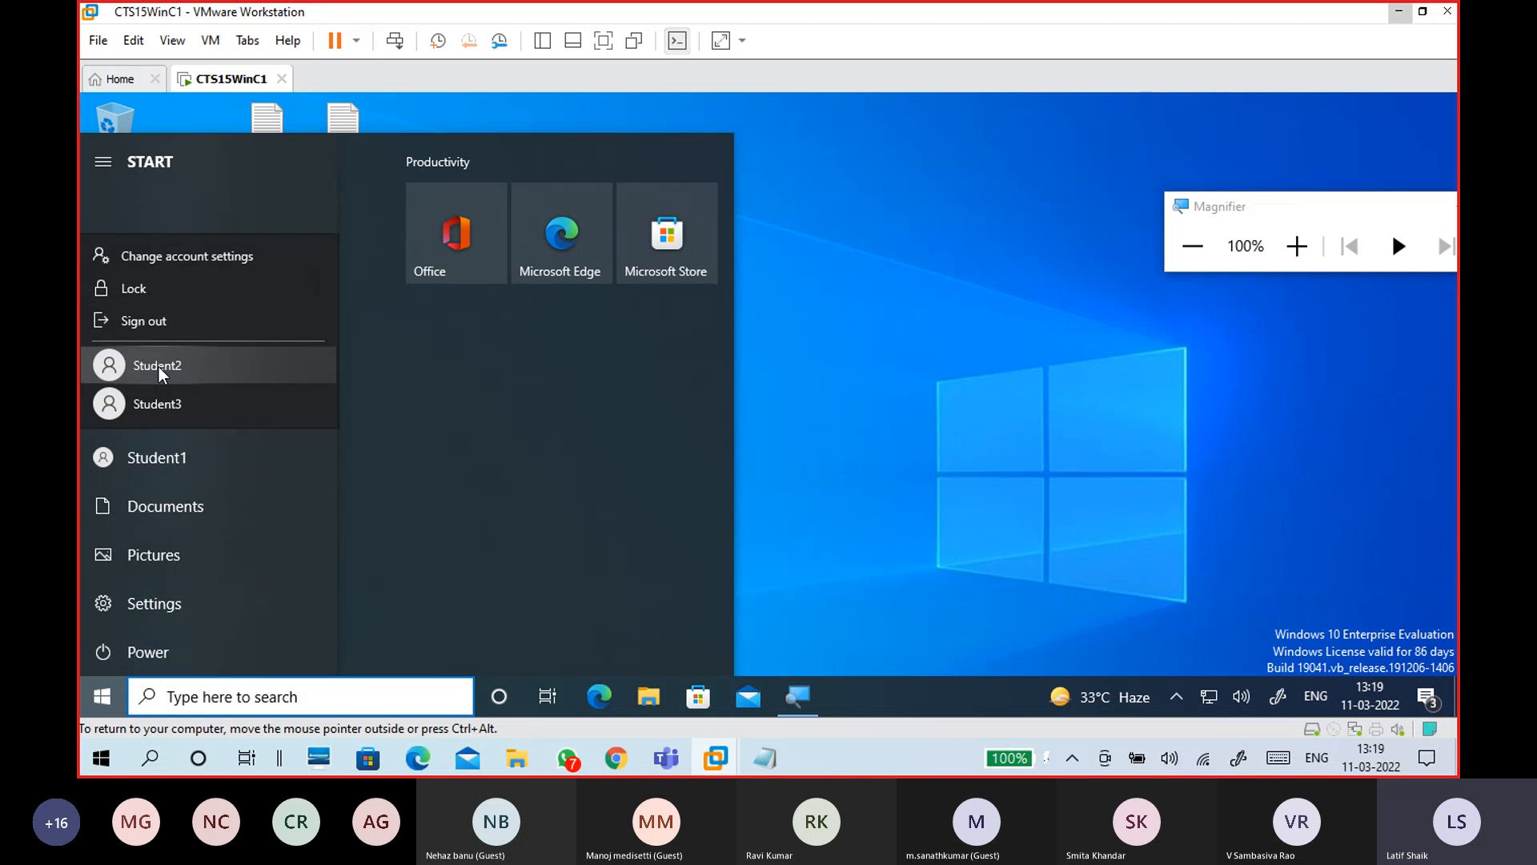
left_click(154, 315)
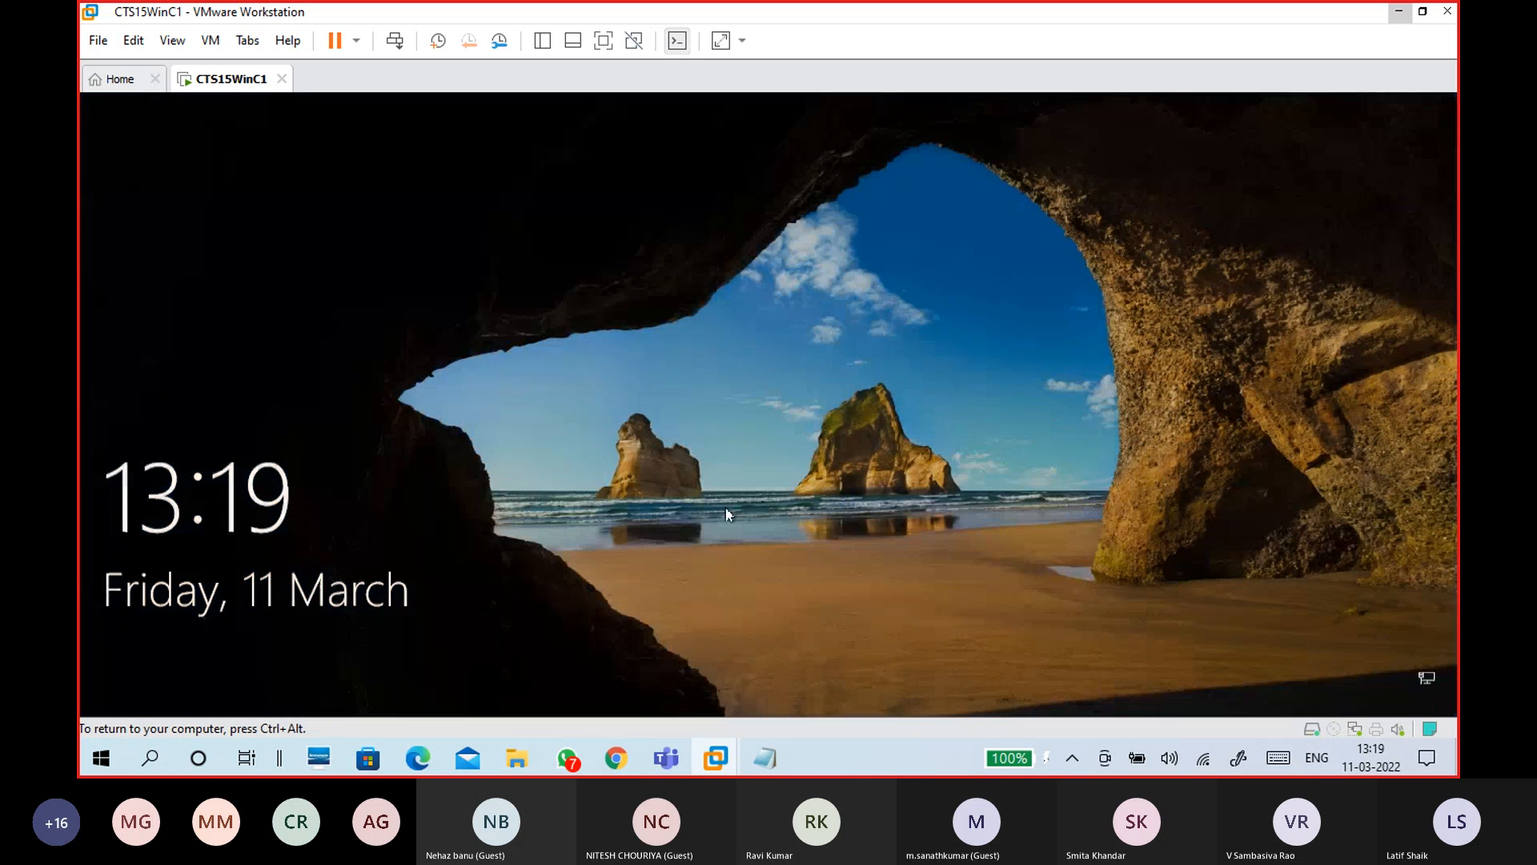
Step: Dismiss the lock screen and sign back in as Student1 by entering the account password
left_click(811, 317)
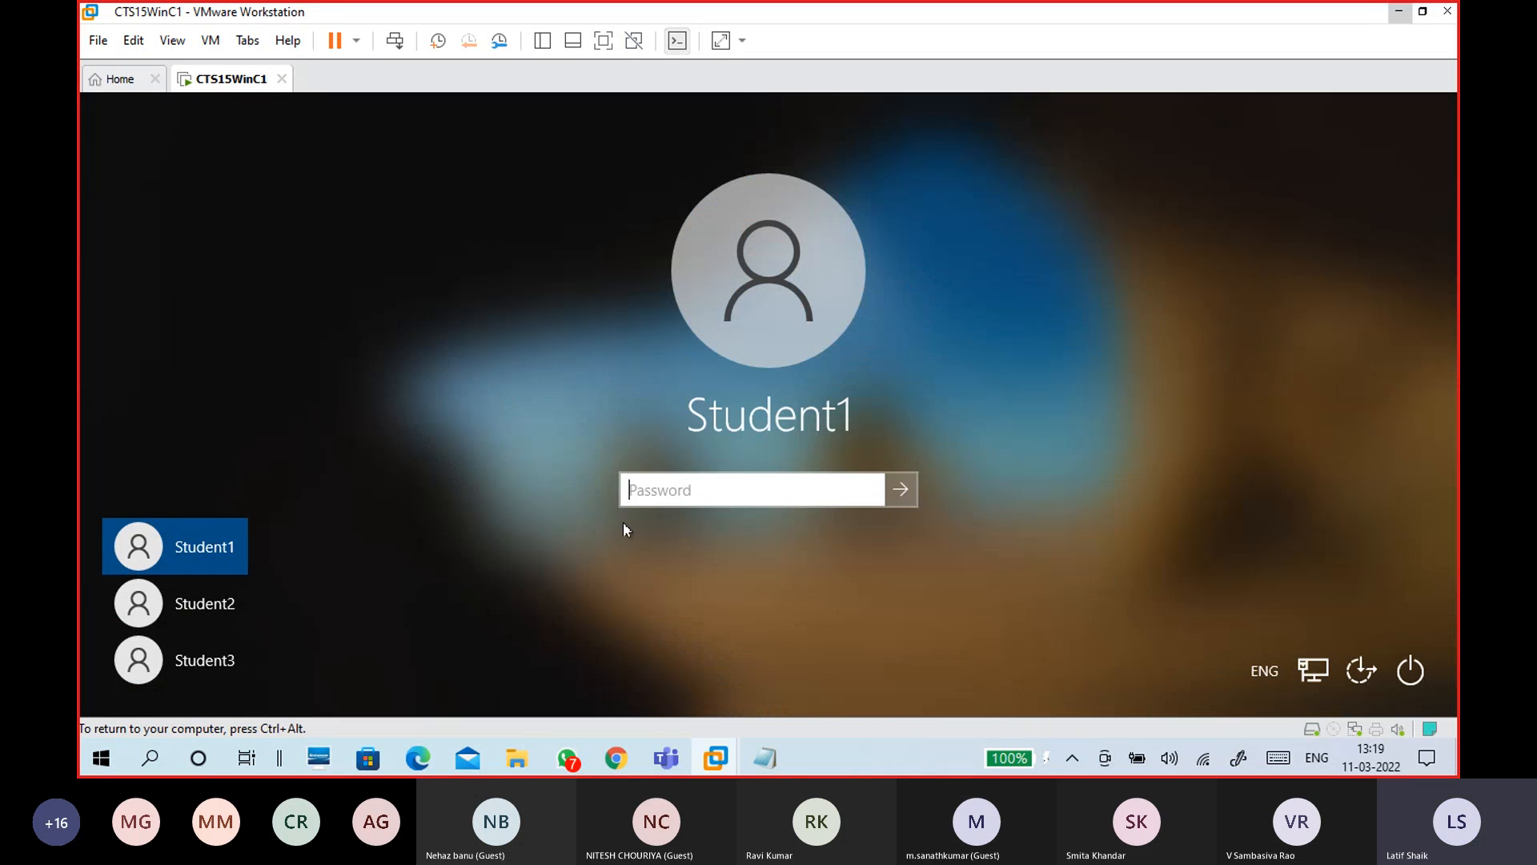
type("•••••••")
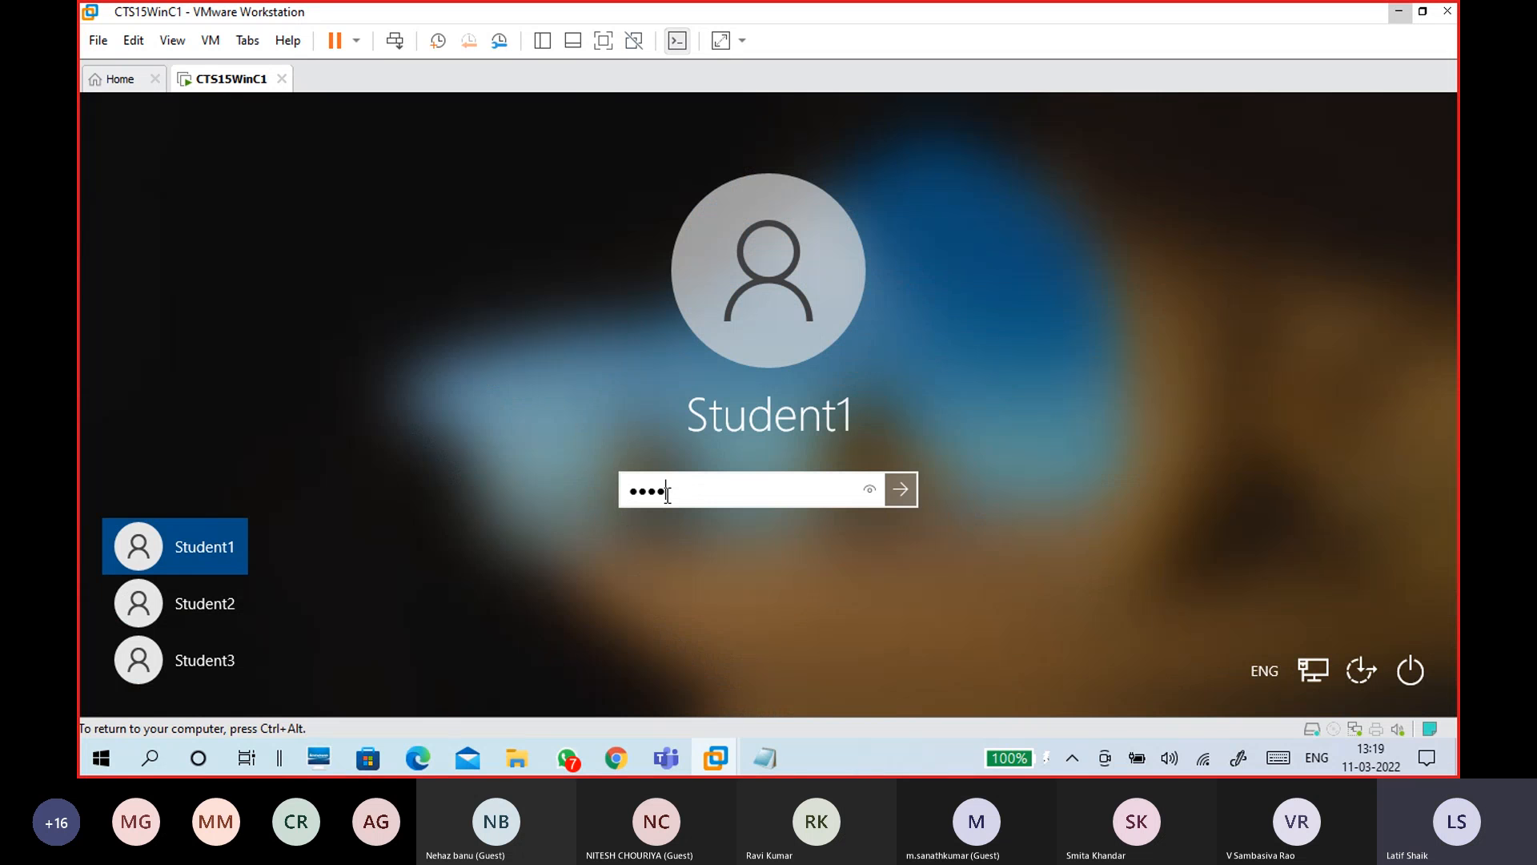
type("••")
key("Return")
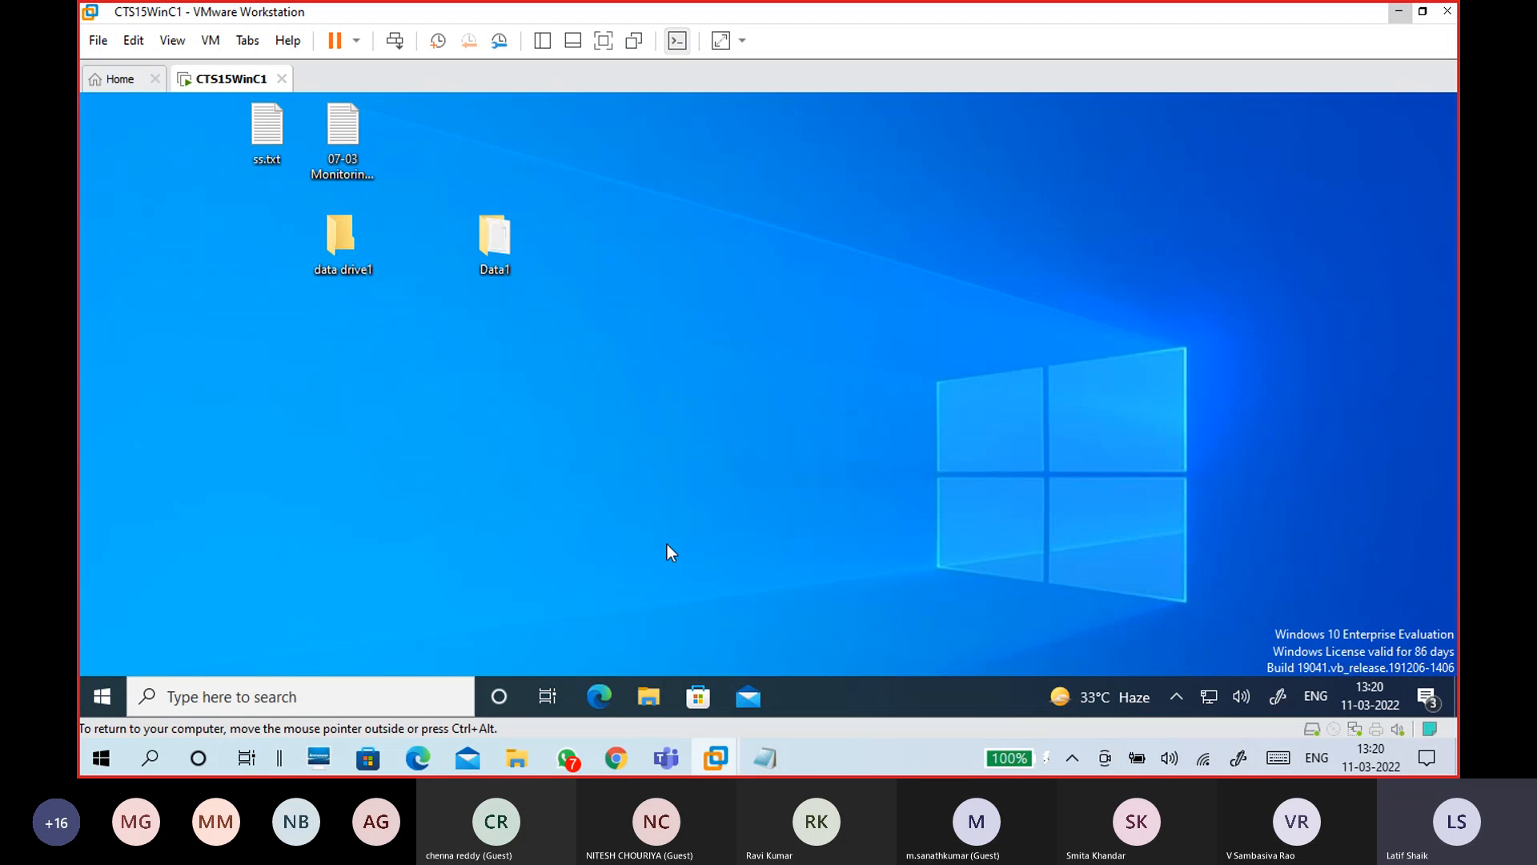
Step: Open the Local Group Policy Editor from the virtual machine's Run dialog, maximized, and widen its console tree
key("super+r")
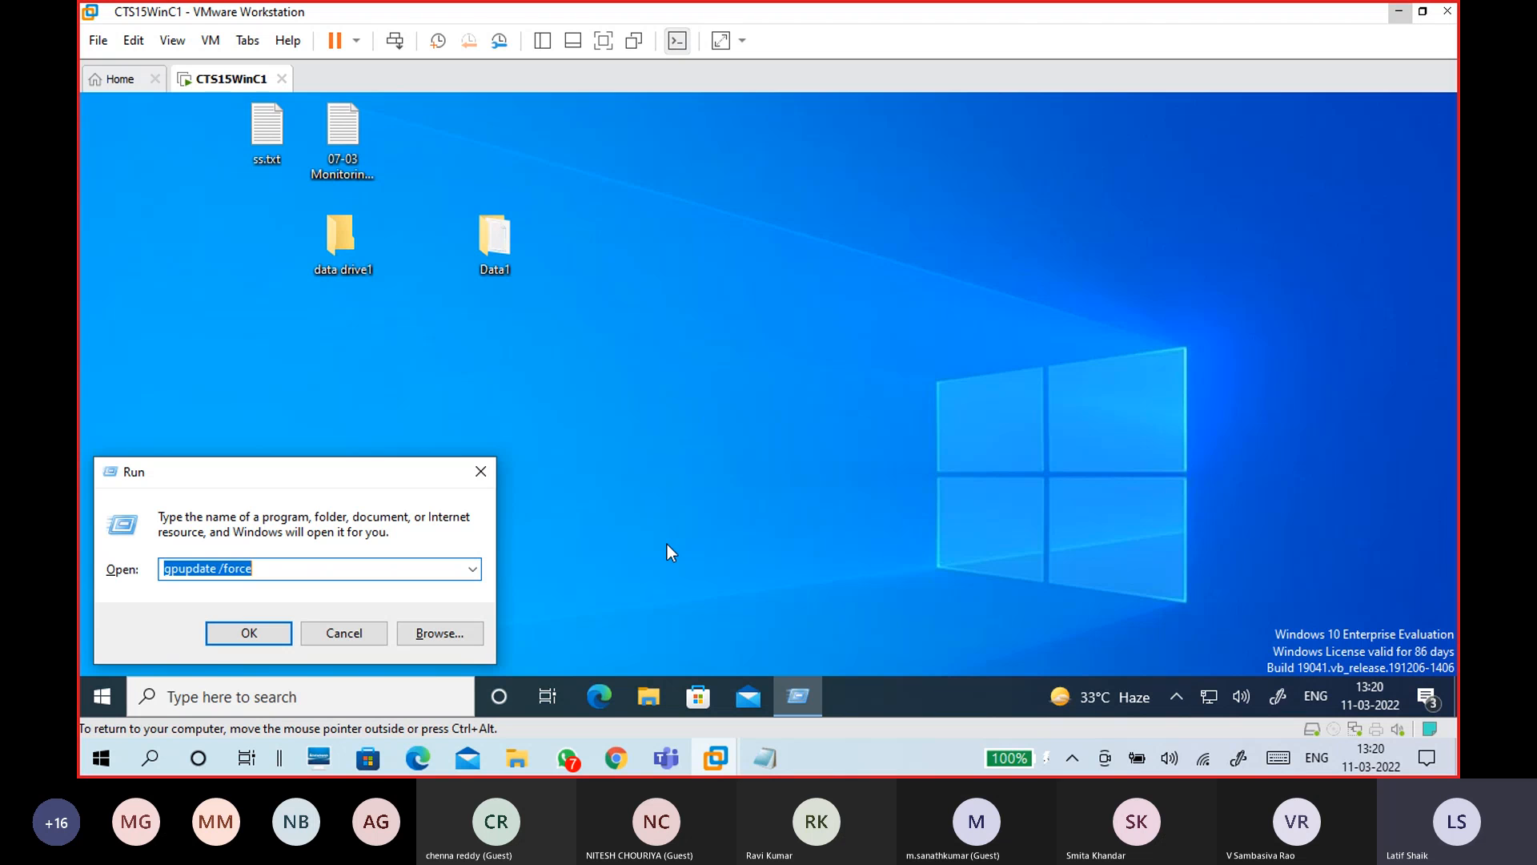
type("gped")
key("Down")
key("Return")
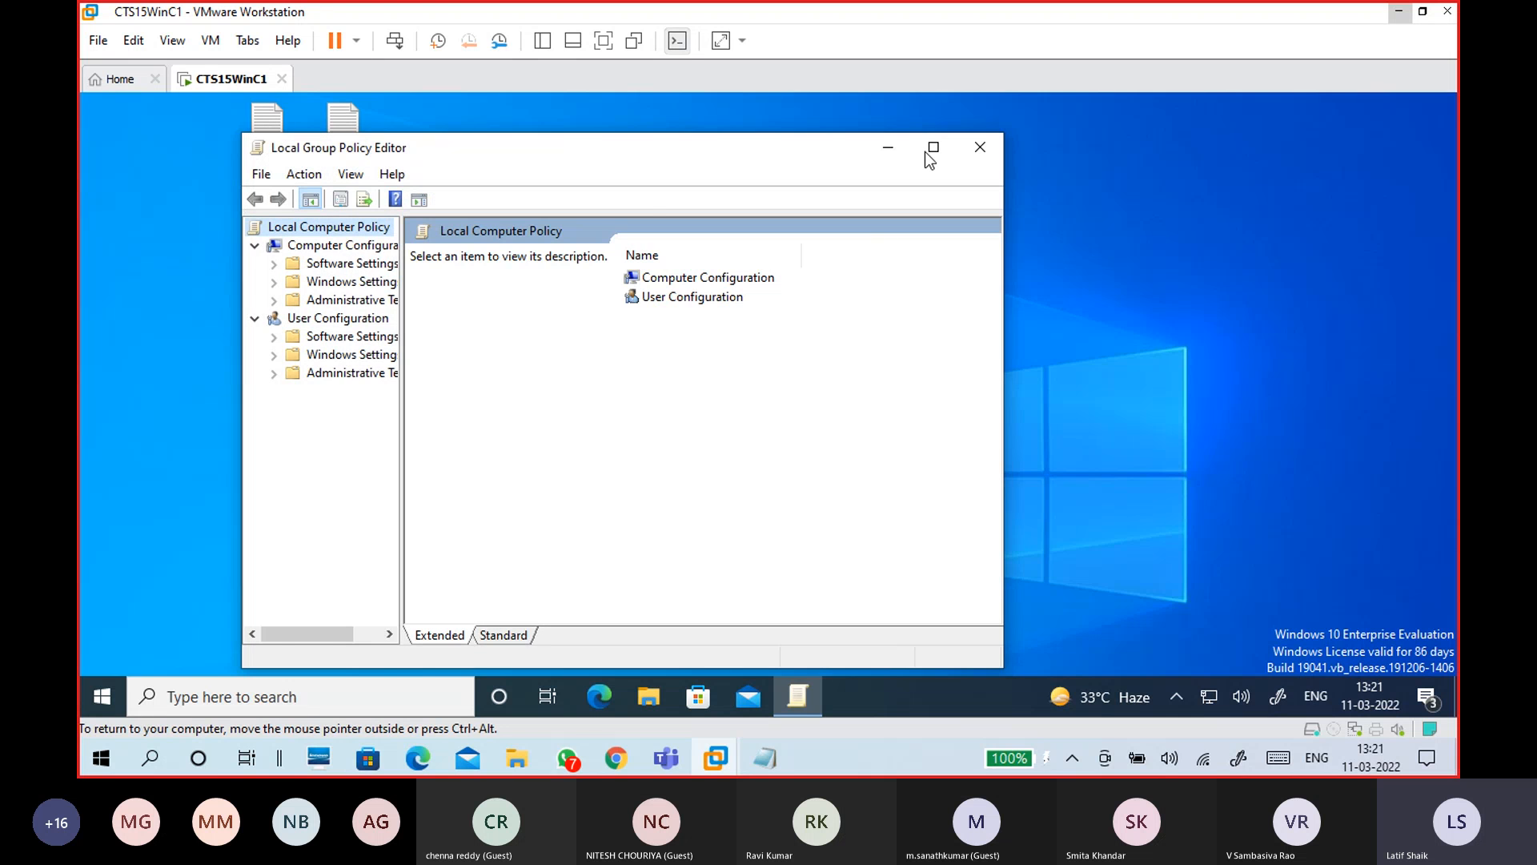
left_click(932, 149)
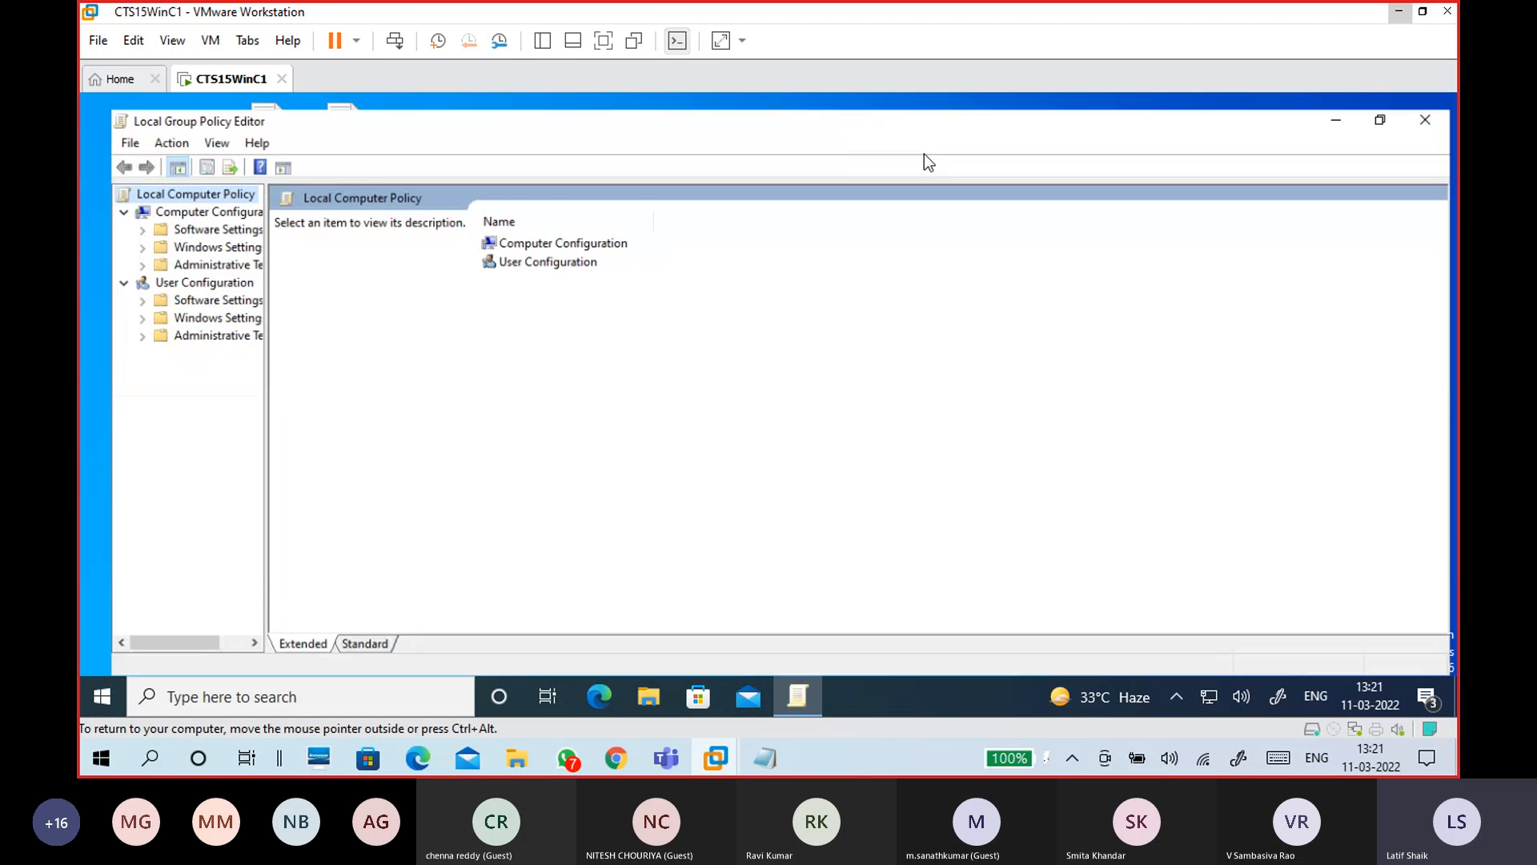
left_click_drag(236, 345, 434, 346)
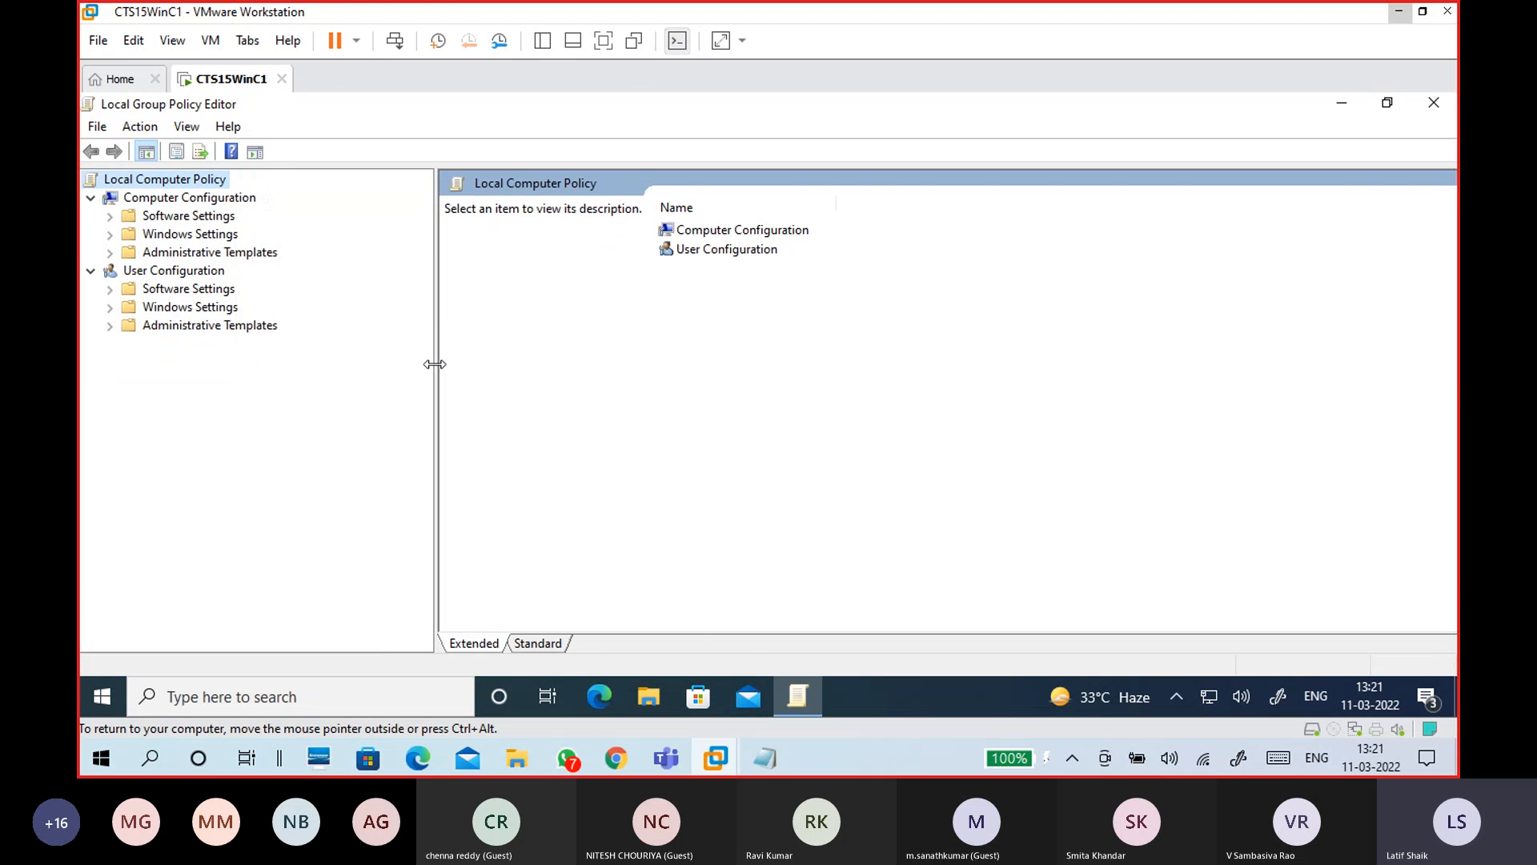
Step: Show the Desktop policies under User Configuration's Administrative Templates and view the description of "Remove Recycle Bin icon from desktop"
left_click(257, 328)
left_click(110, 325)
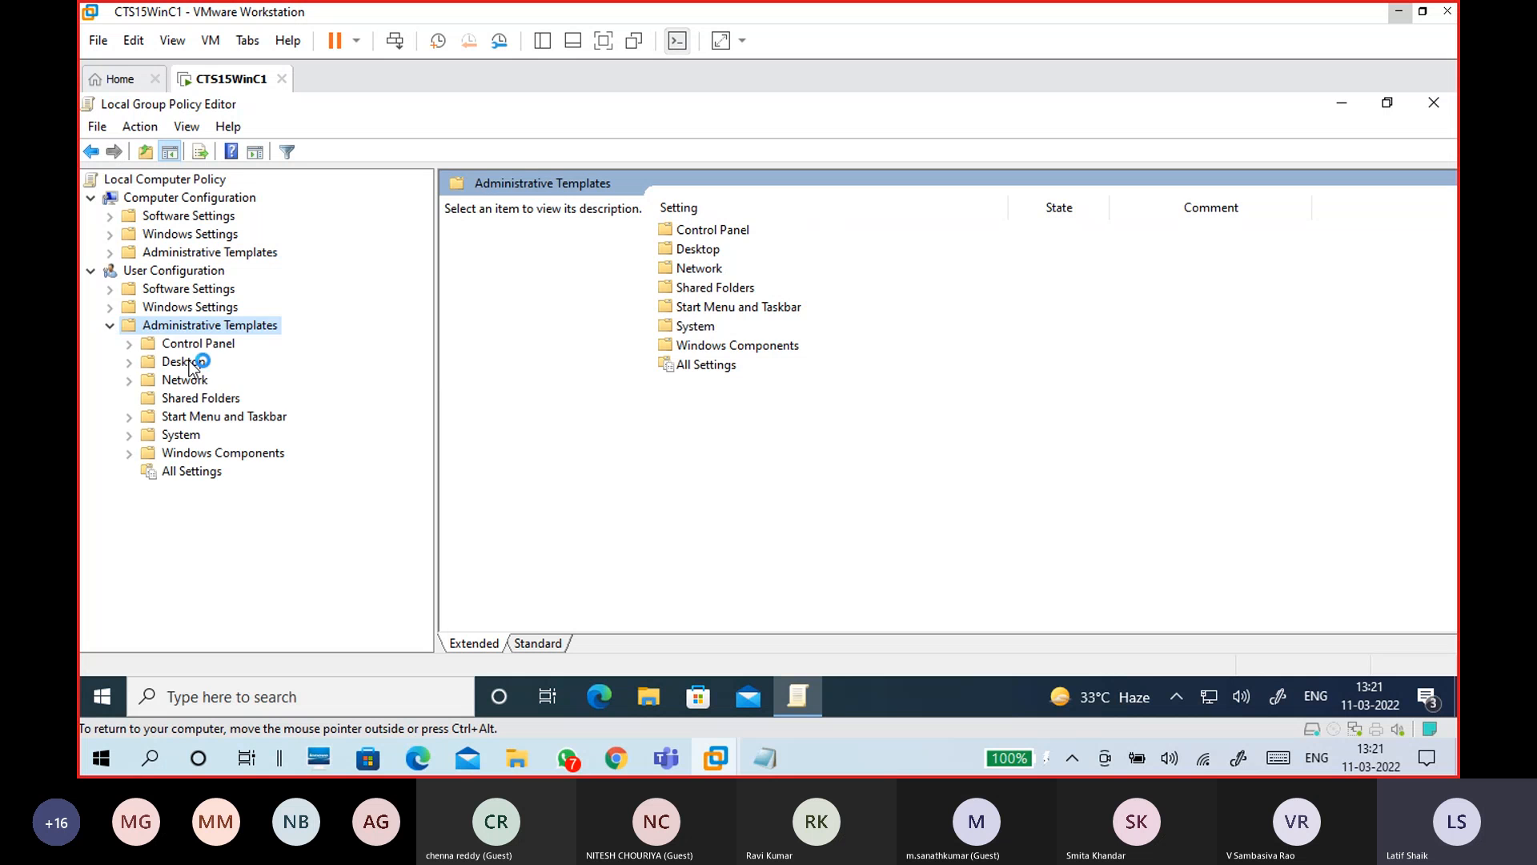
left_click(185, 362)
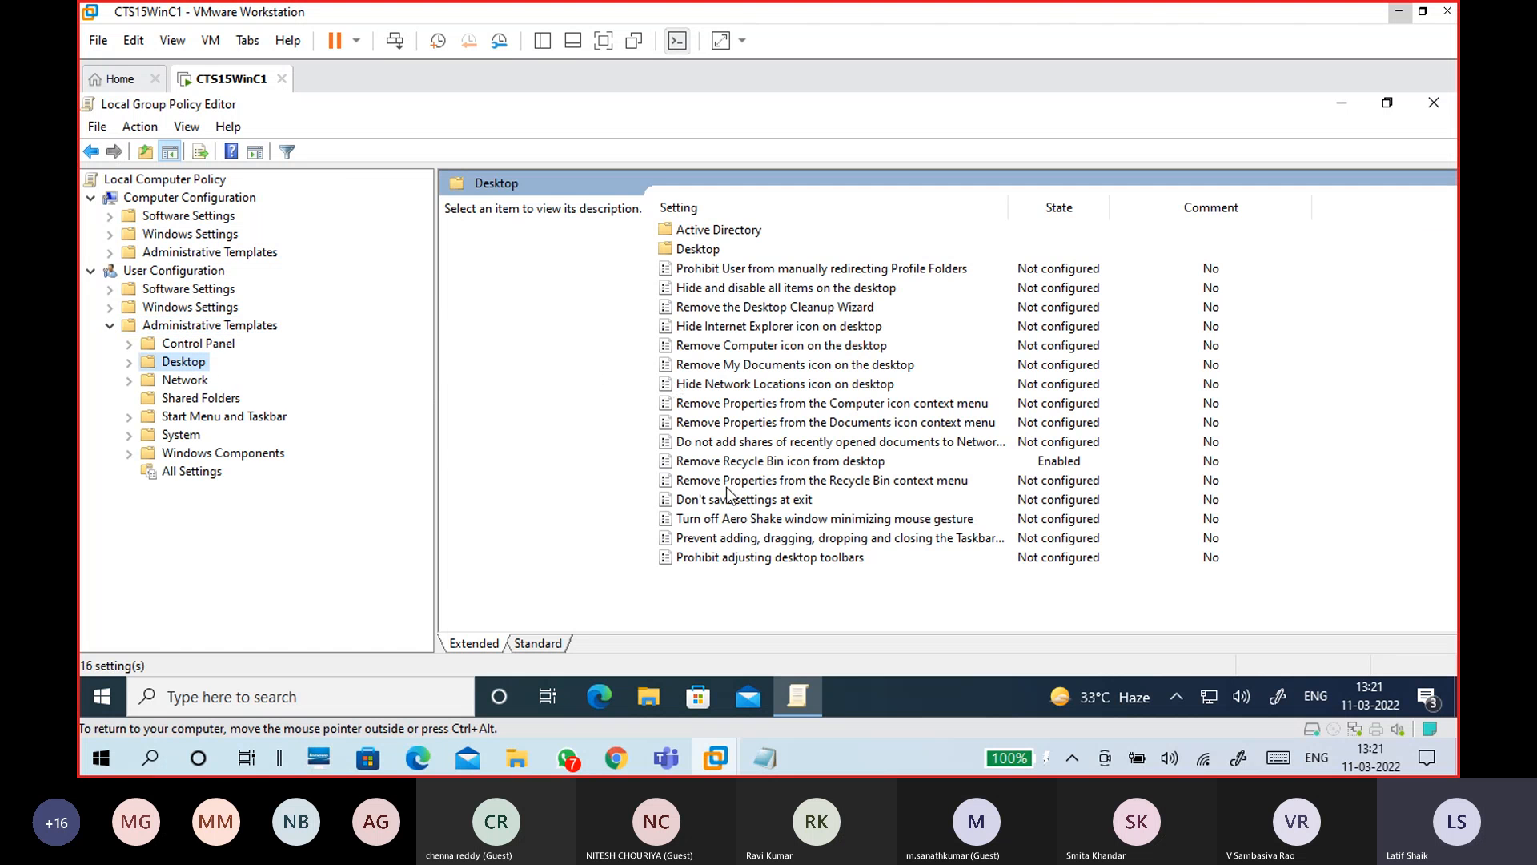
left_click(735, 558)
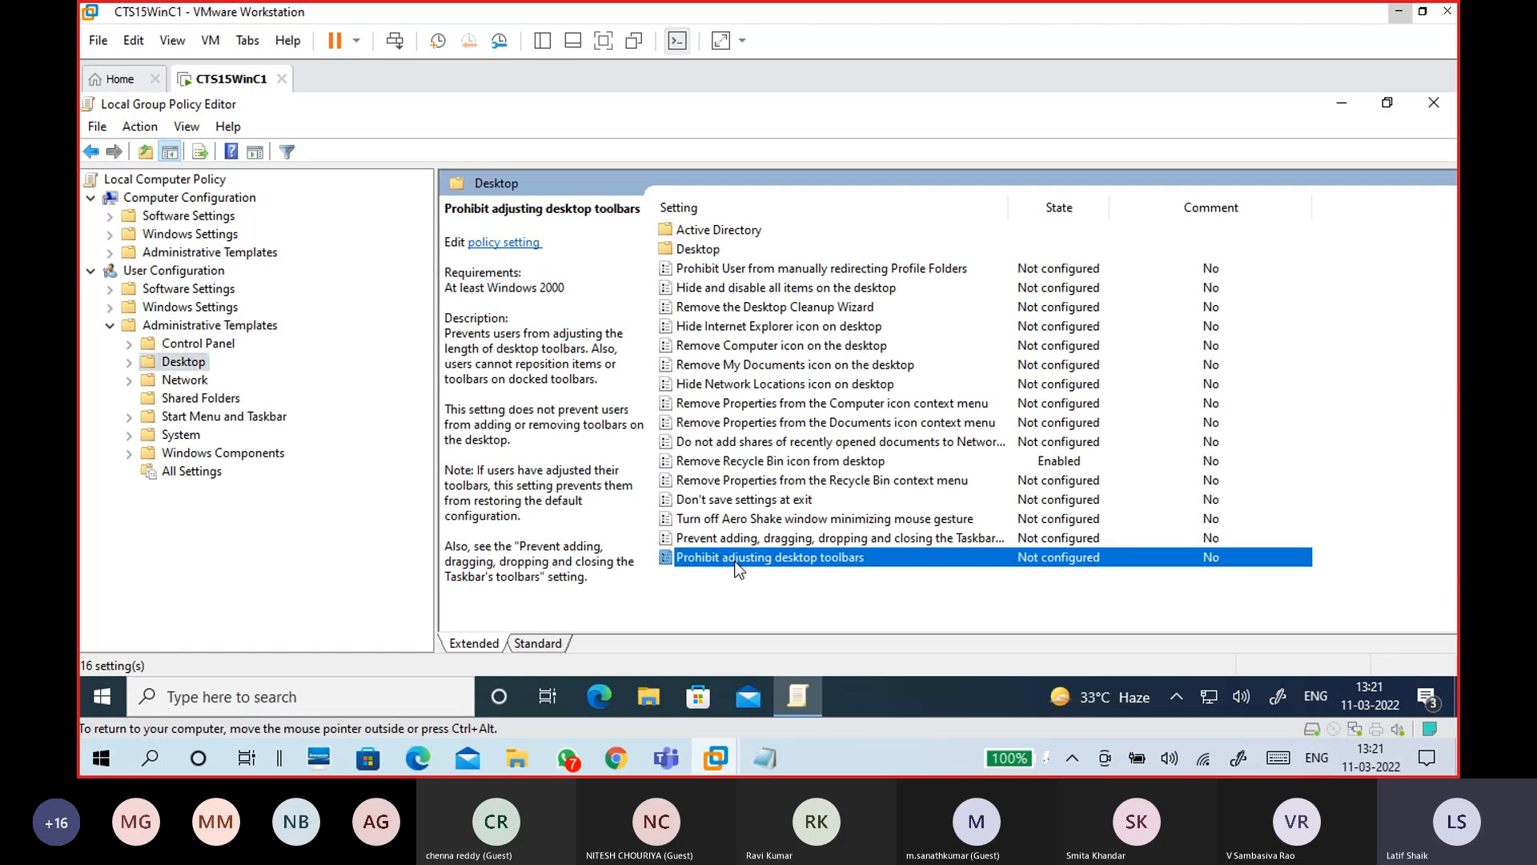
left_click(451, 333)
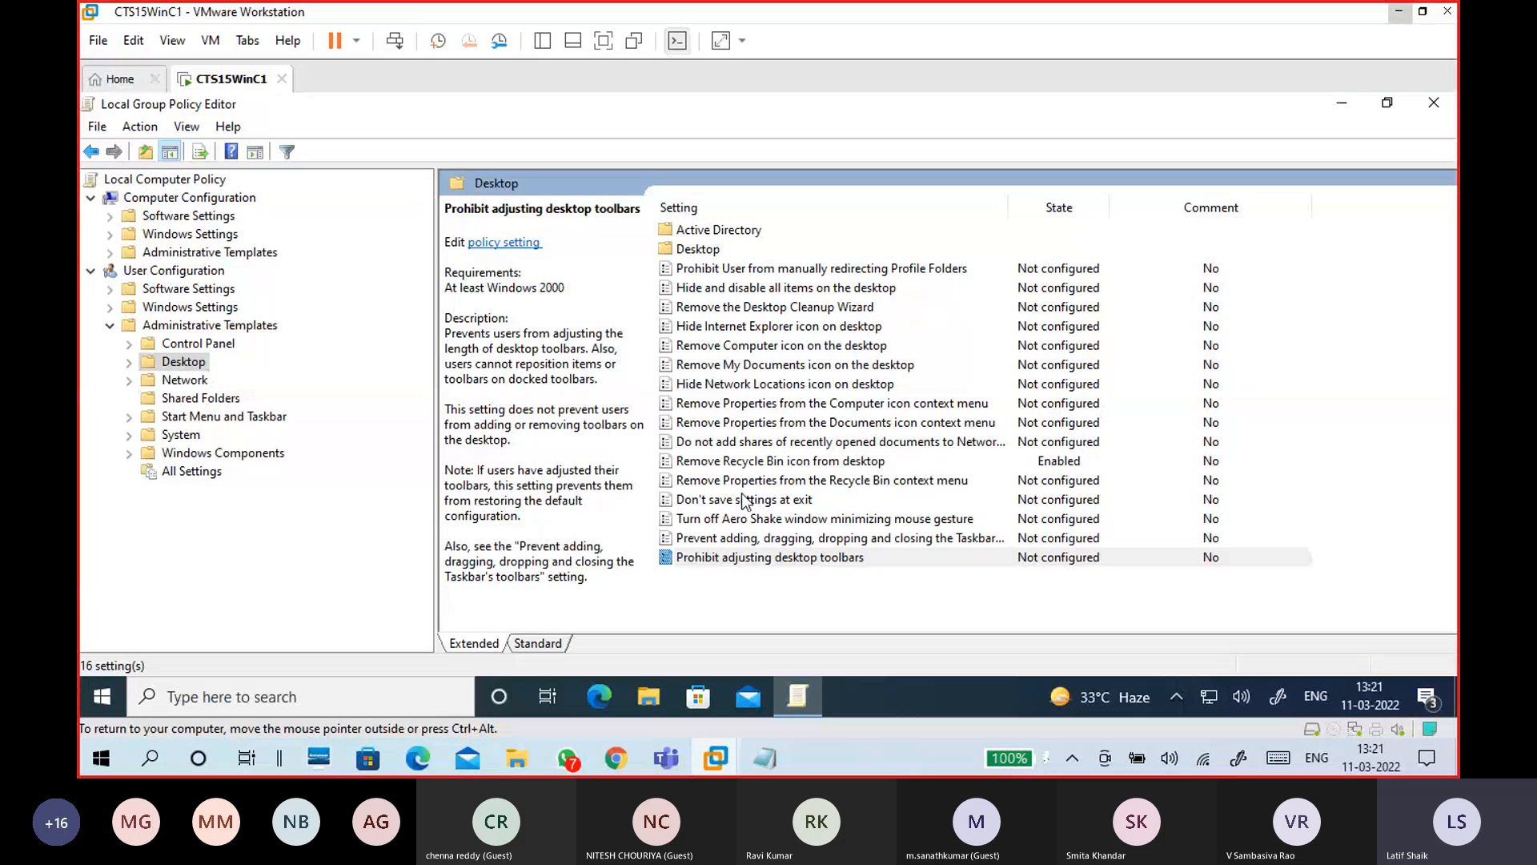
left_click(757, 459)
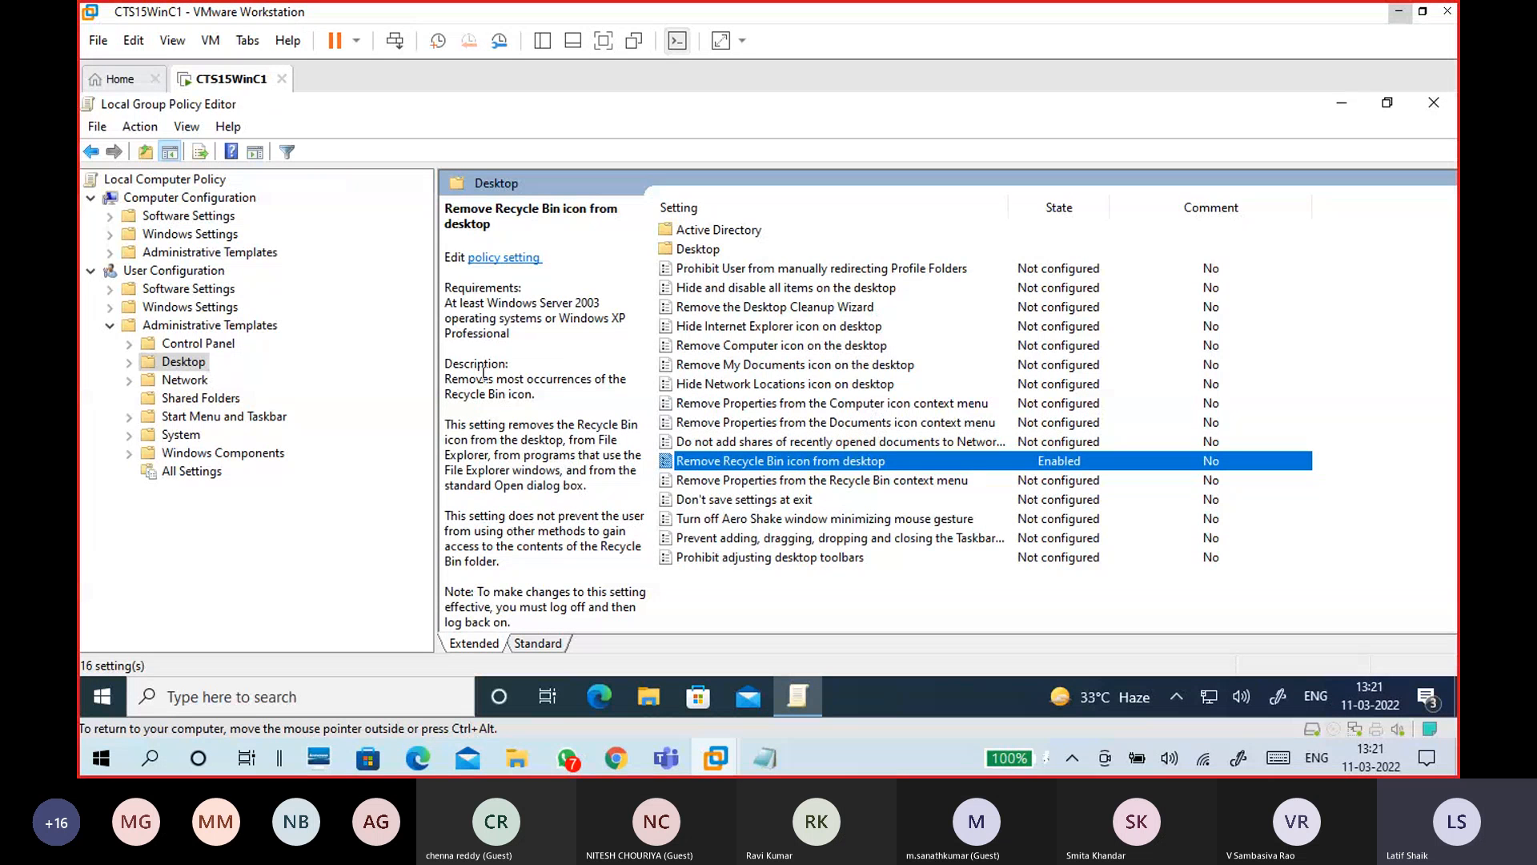
Step: Look through User Configuration's Software Settings and Windows Settings, including its Deployed Printers and Security Settings nodes
left_click(111, 290)
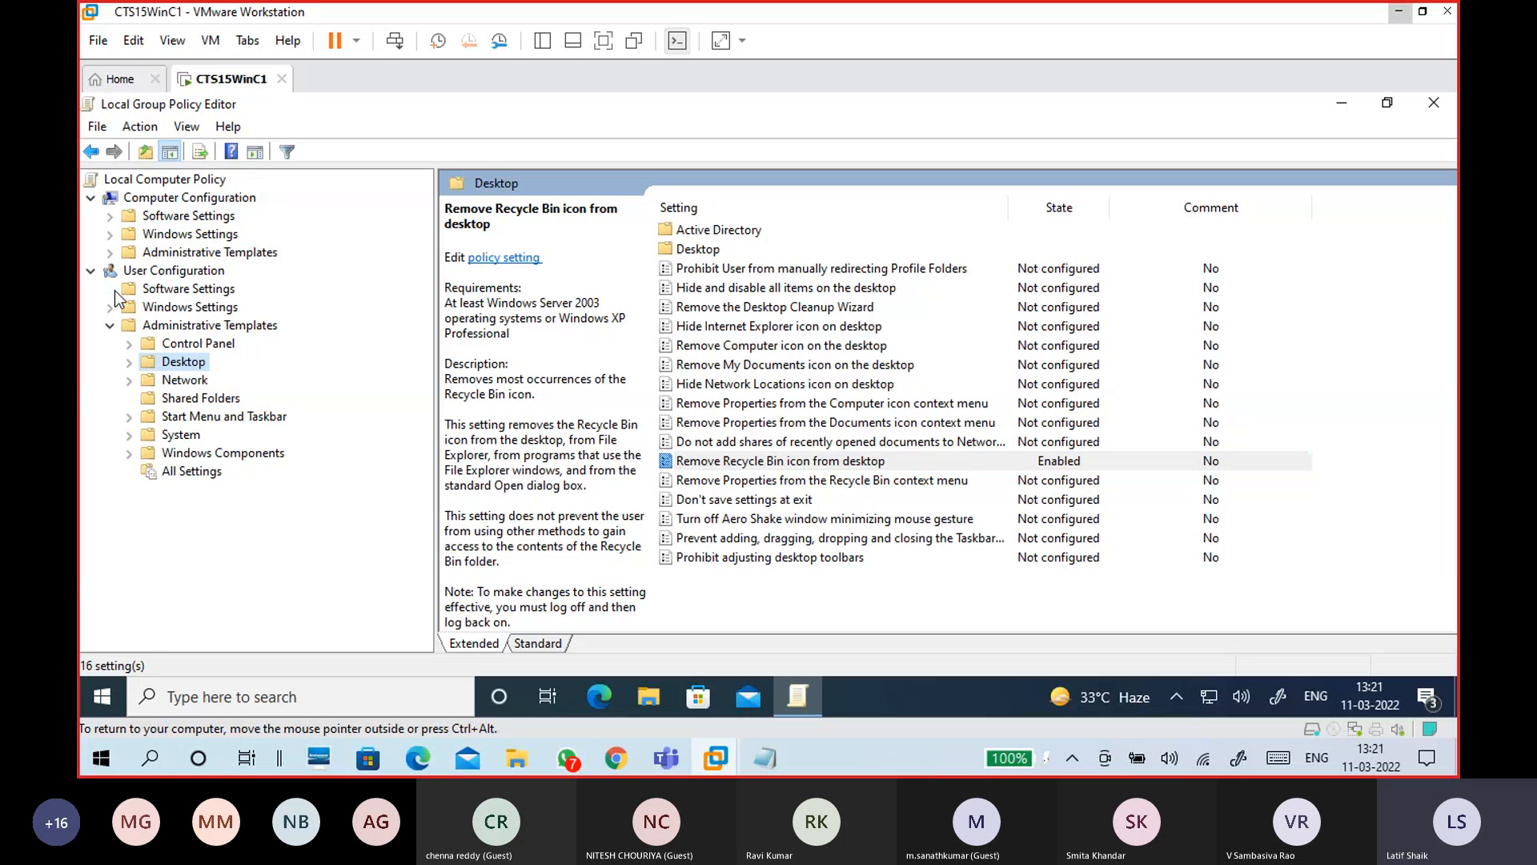
left_click(160, 295)
left_click(175, 312)
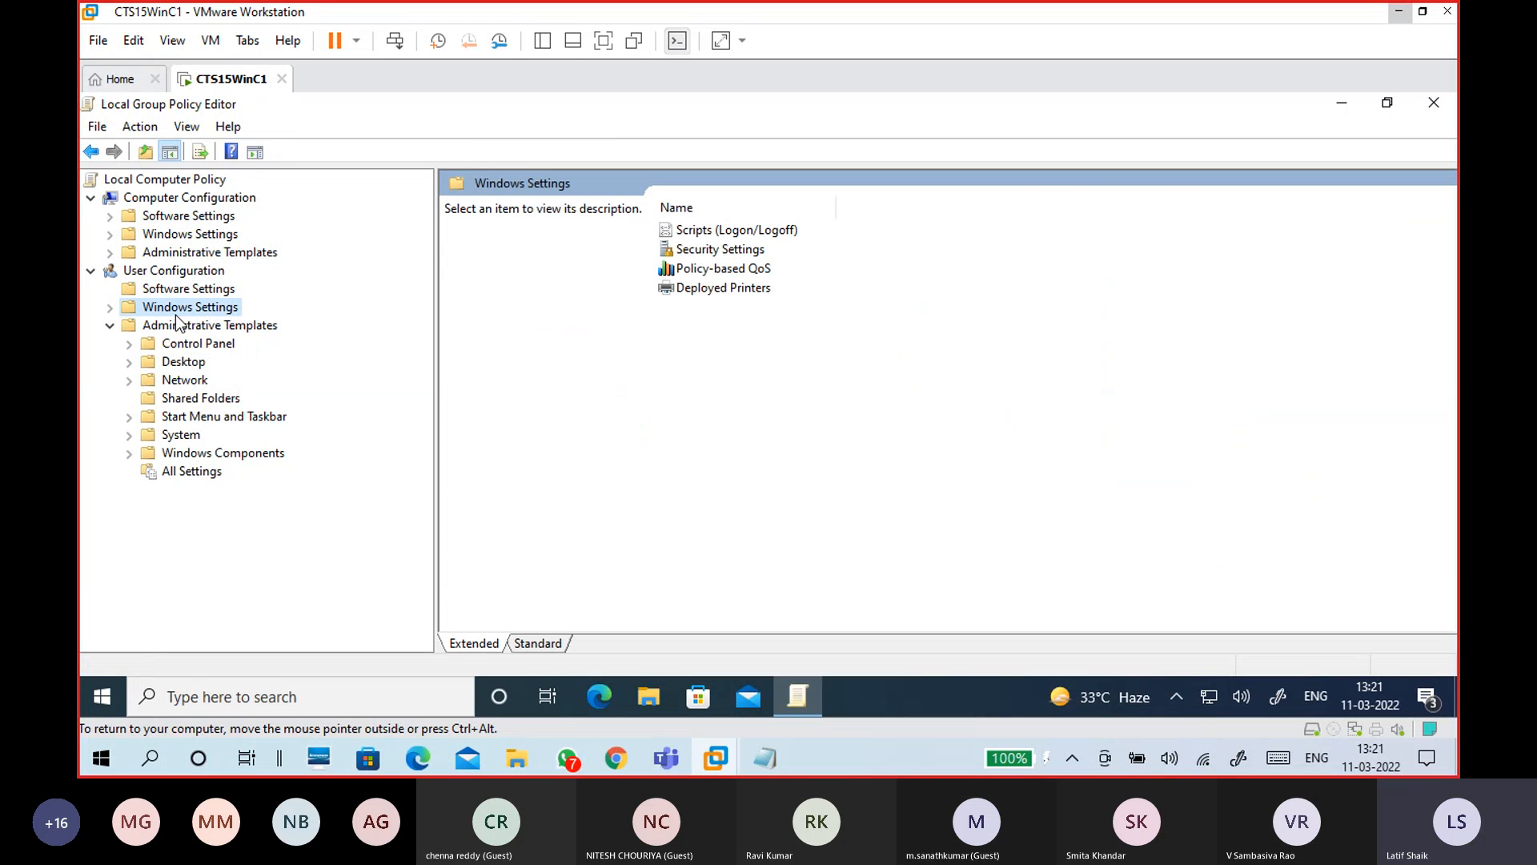
double_click(176, 312)
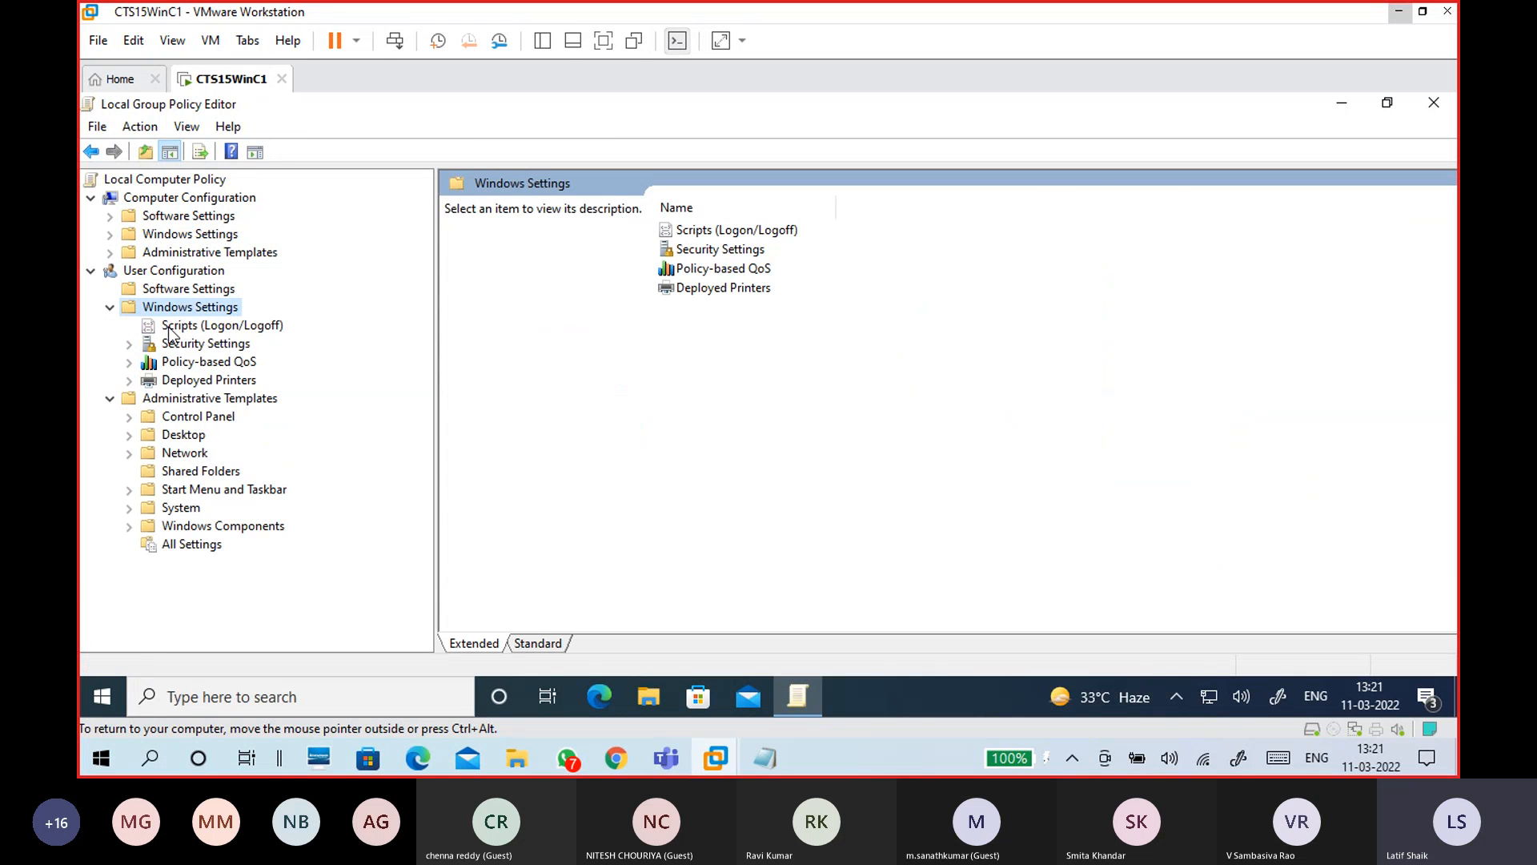
left_click(212, 381)
left_click(210, 346)
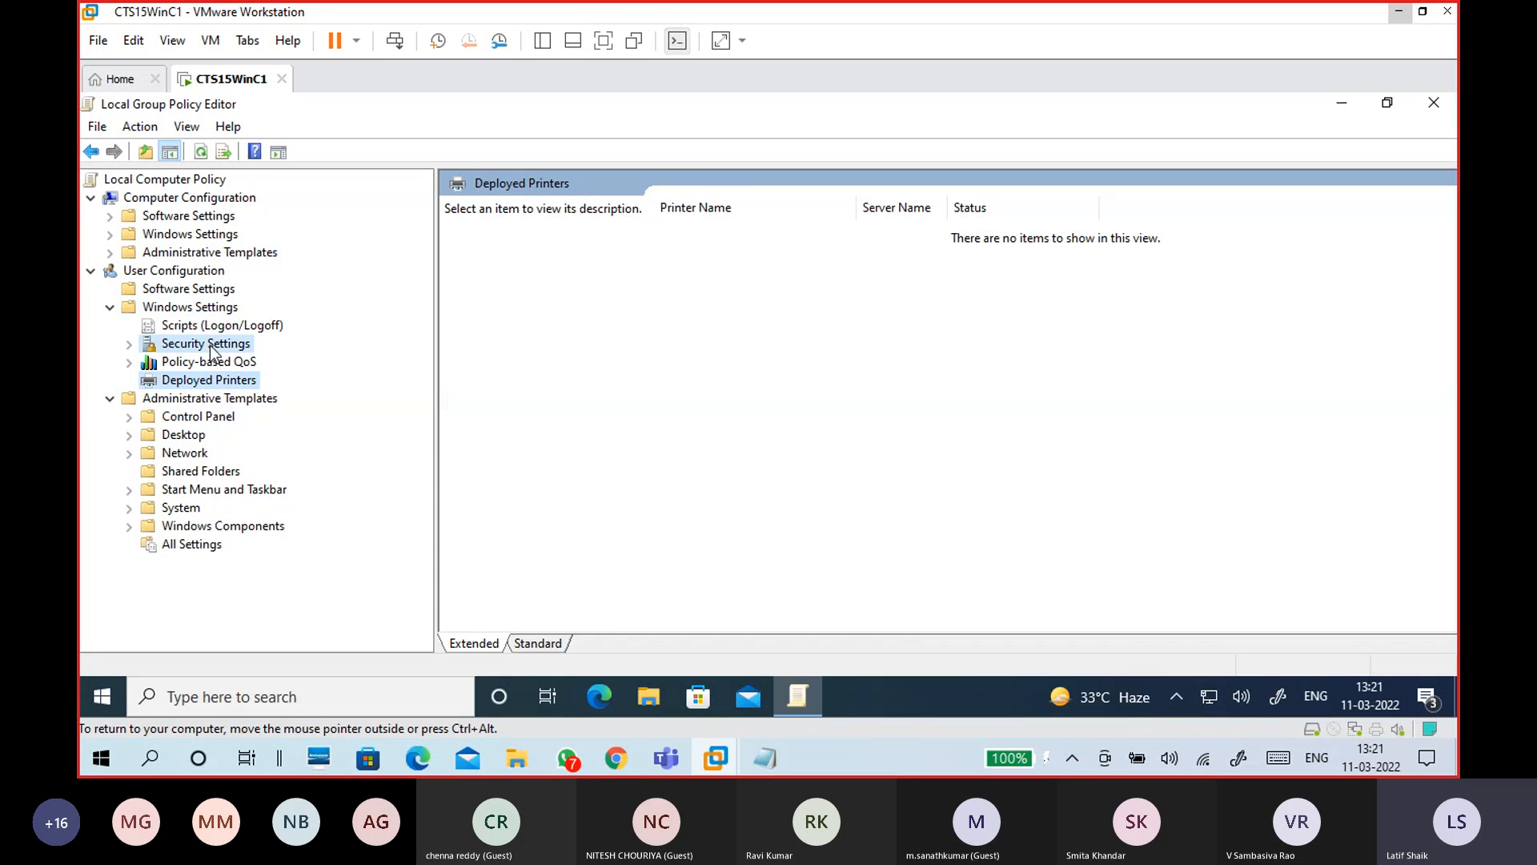
Step: Browse the Control Panel policies under User Configuration's Administrative Templates and view the description of "Disable the Display Control Panel" in Display
left_click(180, 418)
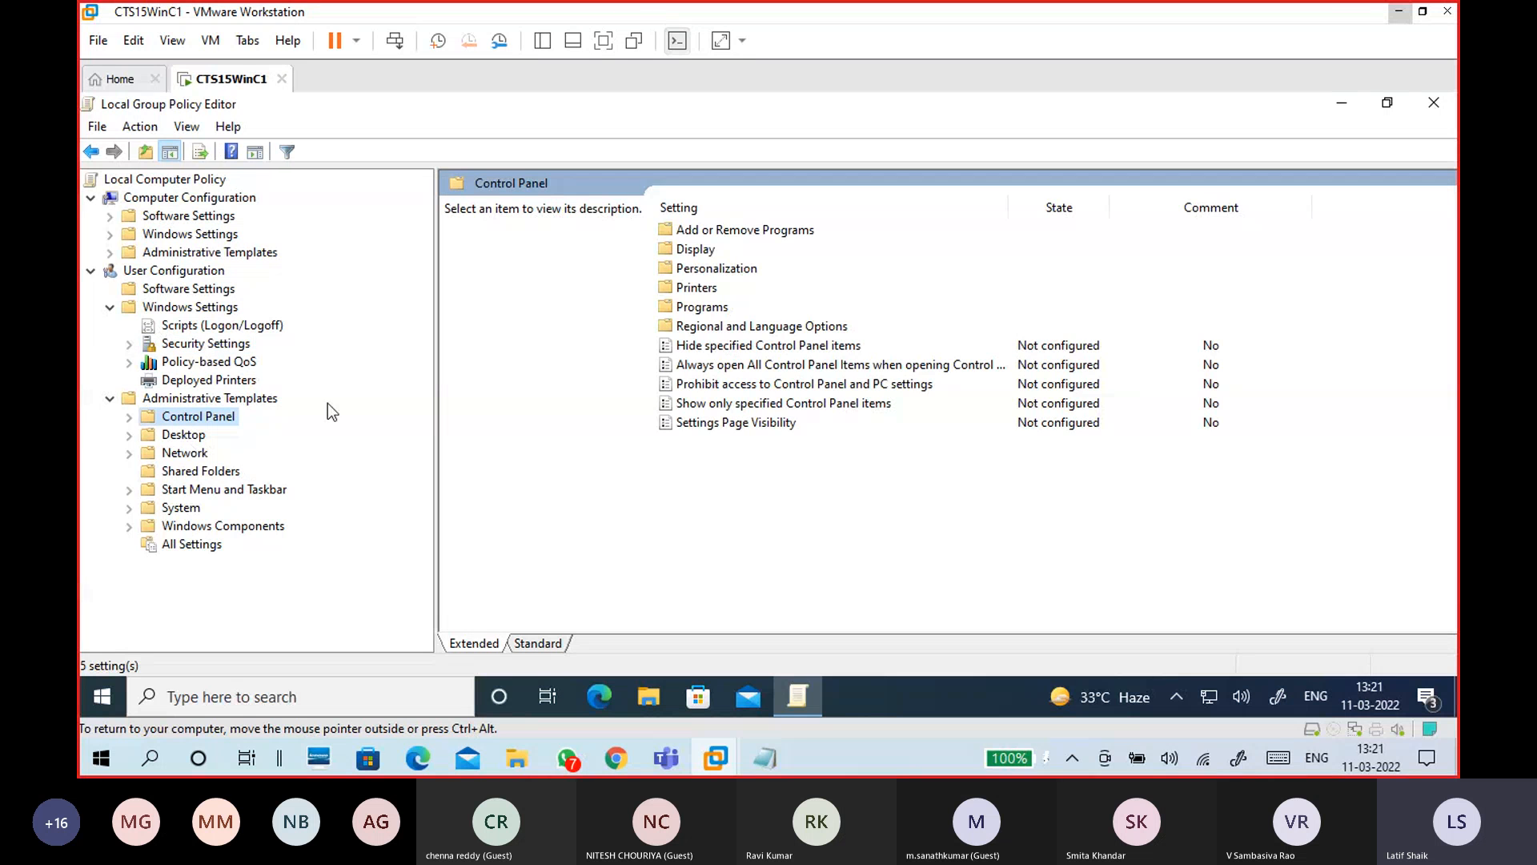
left_click(765, 231)
left_click(708, 250)
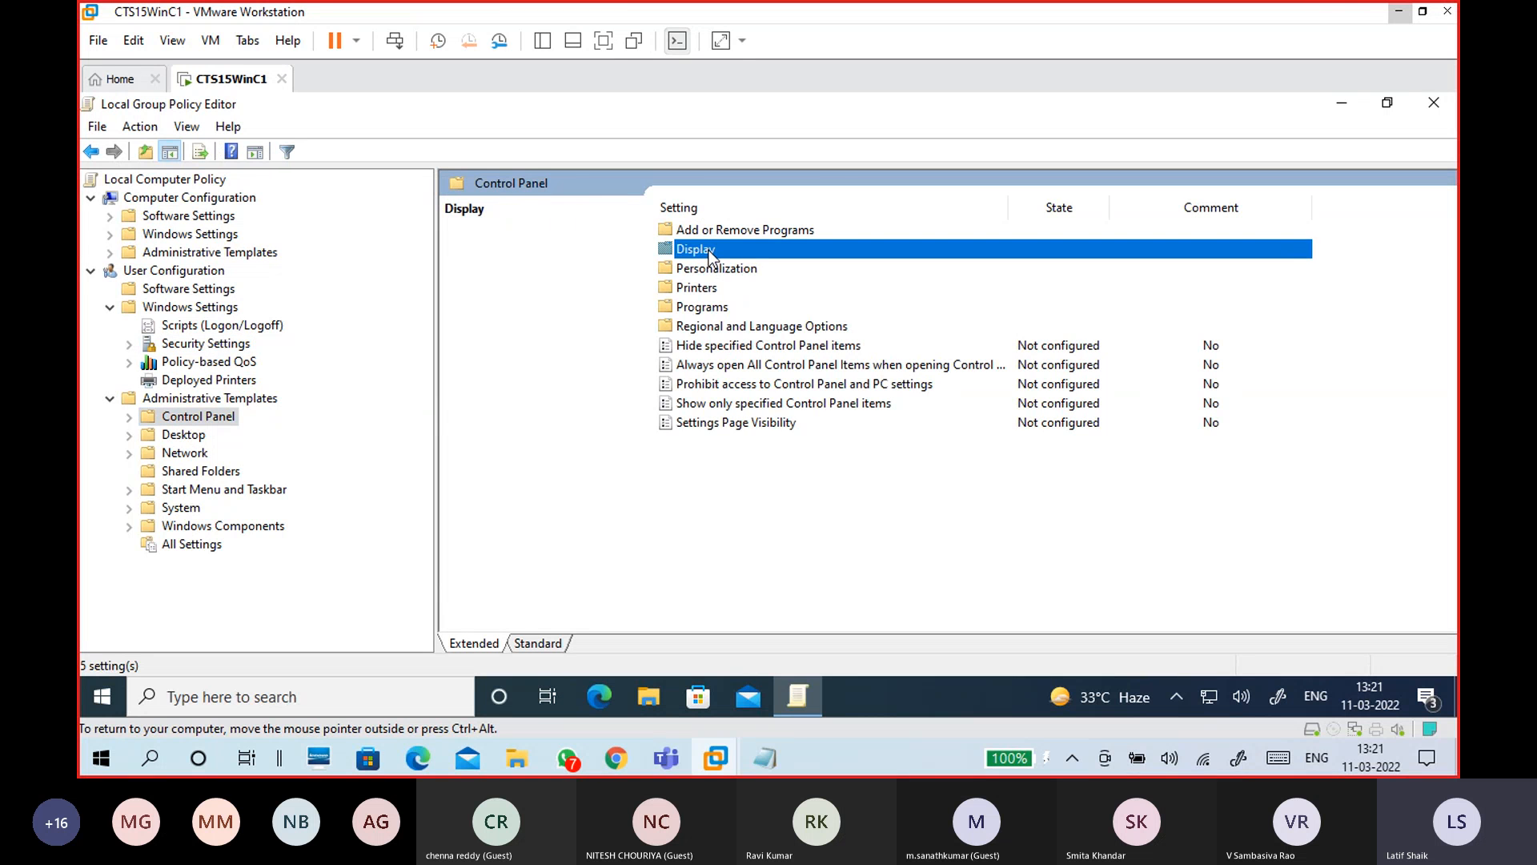
left_click(710, 268)
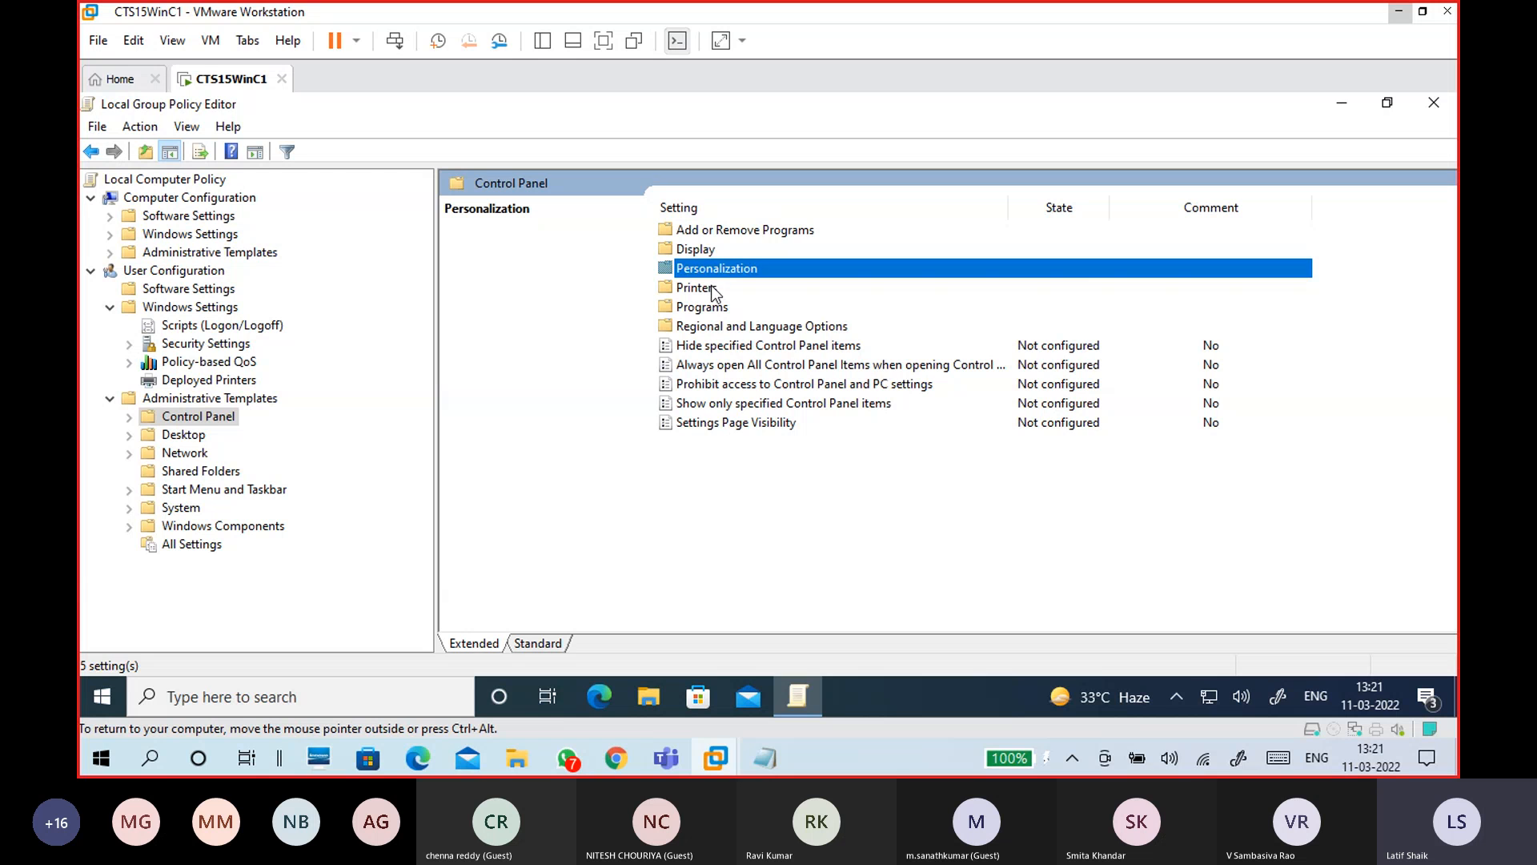
left_click(714, 252)
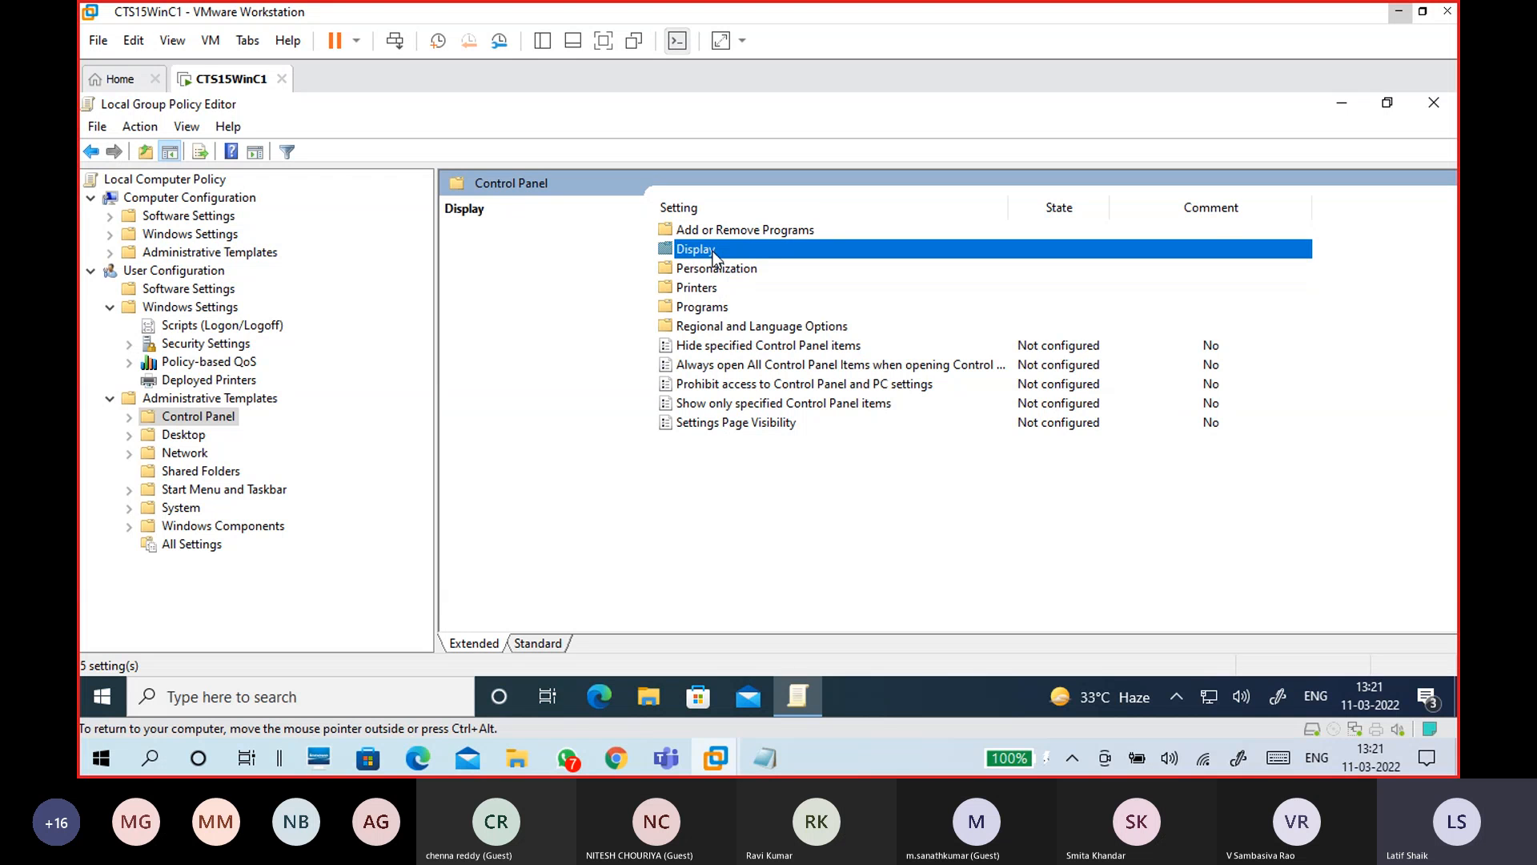
double_click(714, 251)
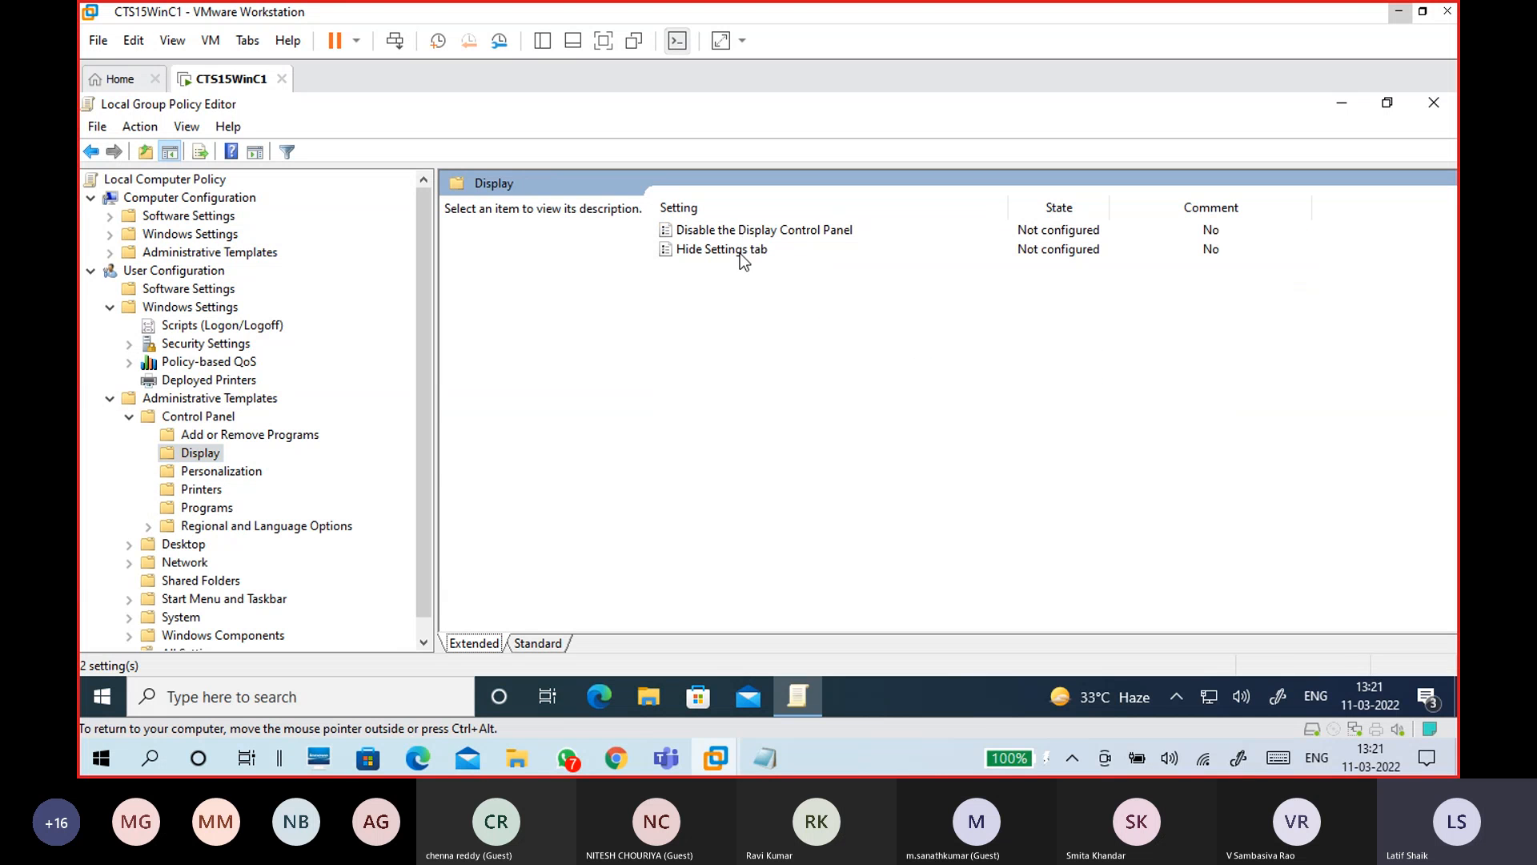
left_click(771, 237)
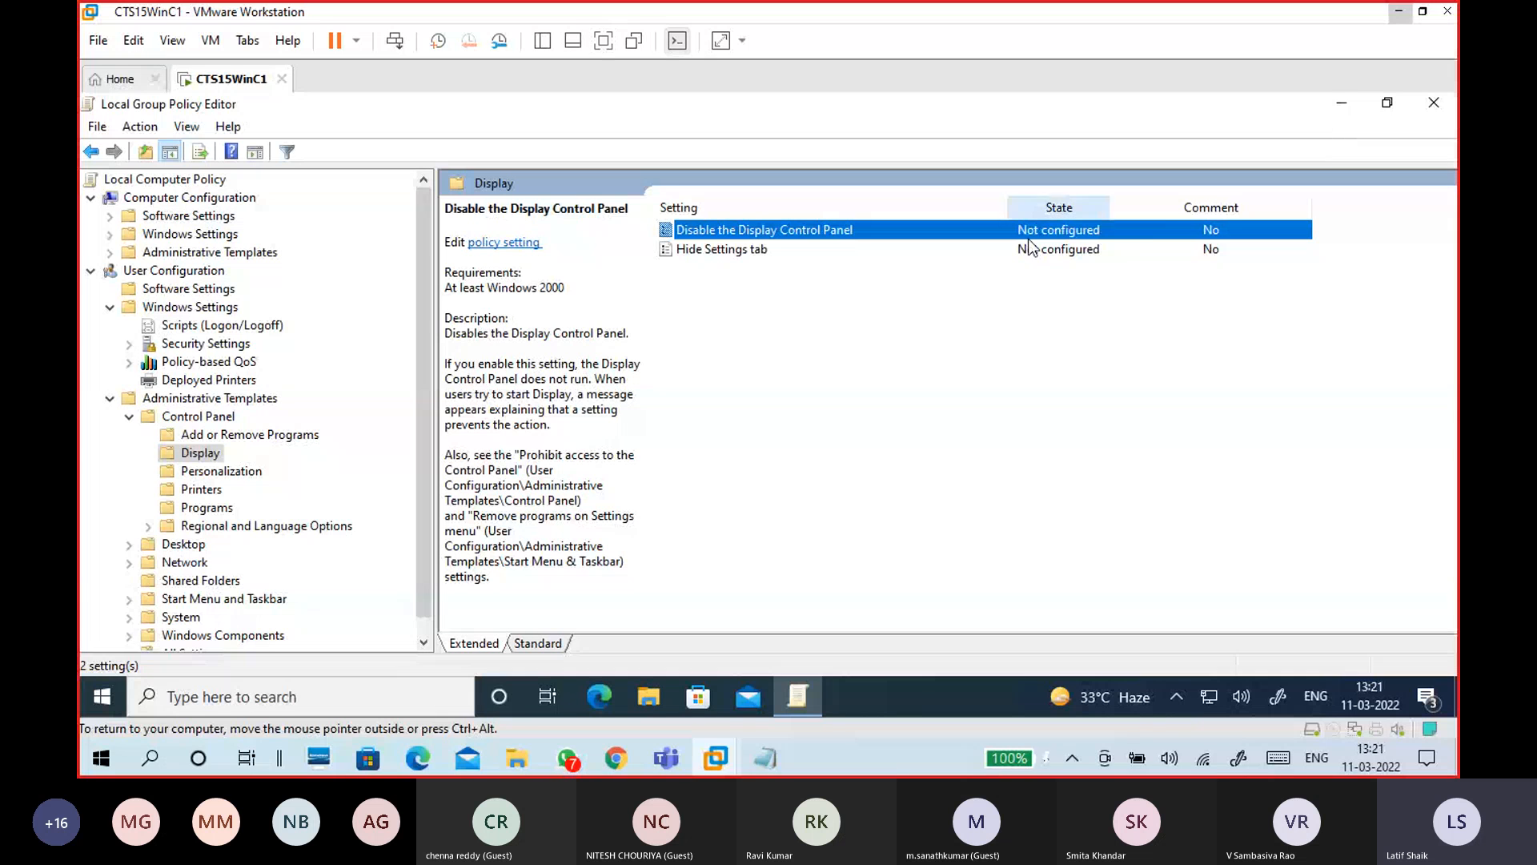
Step: Review the Personalization, Printers, Programs, and Regional and Language Options policies, viewing "Prevent changing theme" and "Enable Device Control Printing Restrictions"
left_click(214, 473)
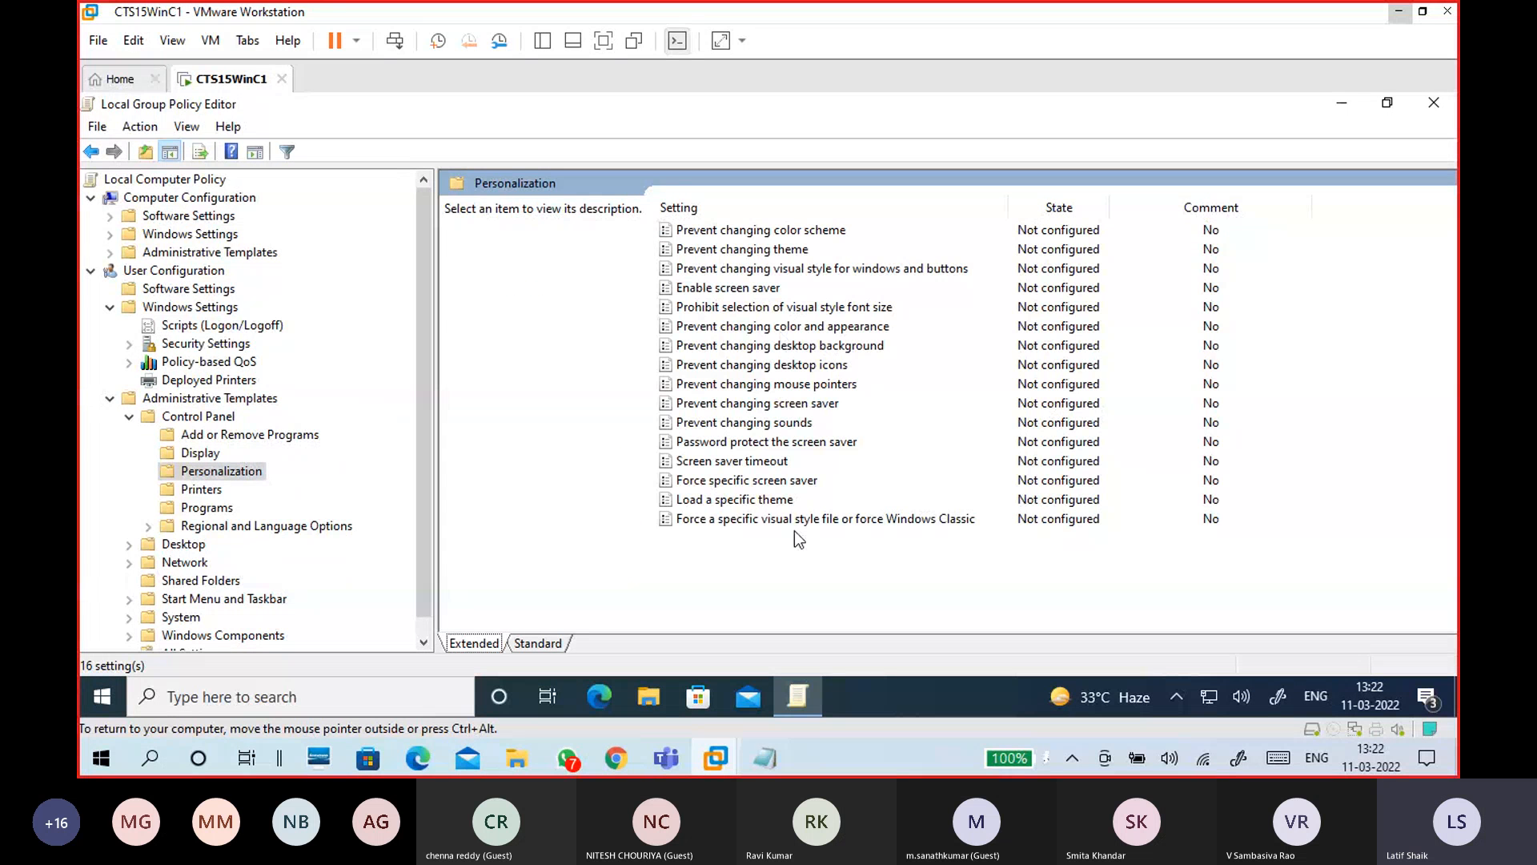
left_click(746, 251)
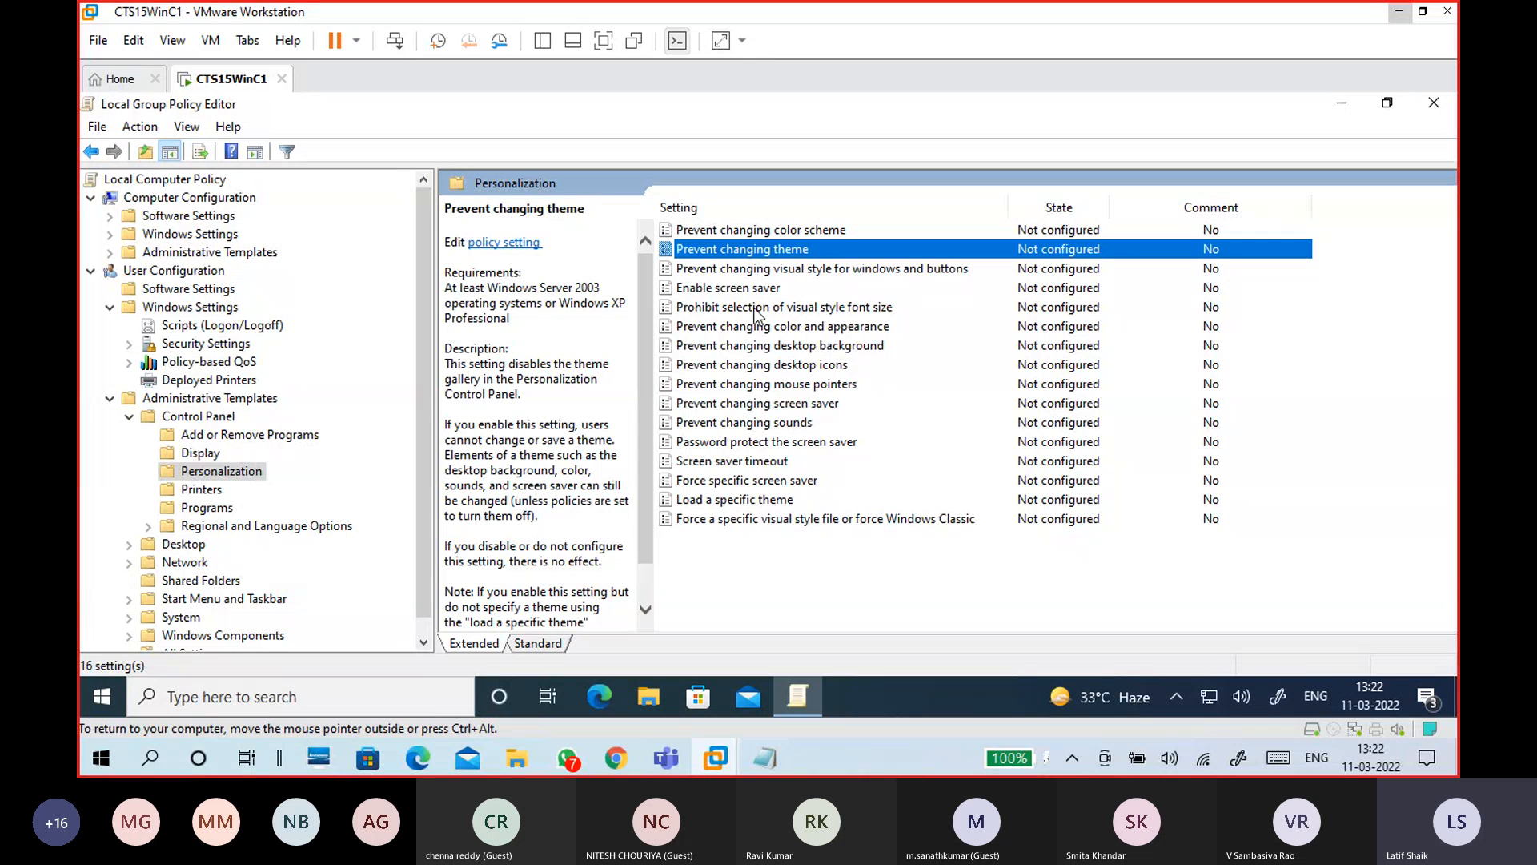
left_click(214, 490)
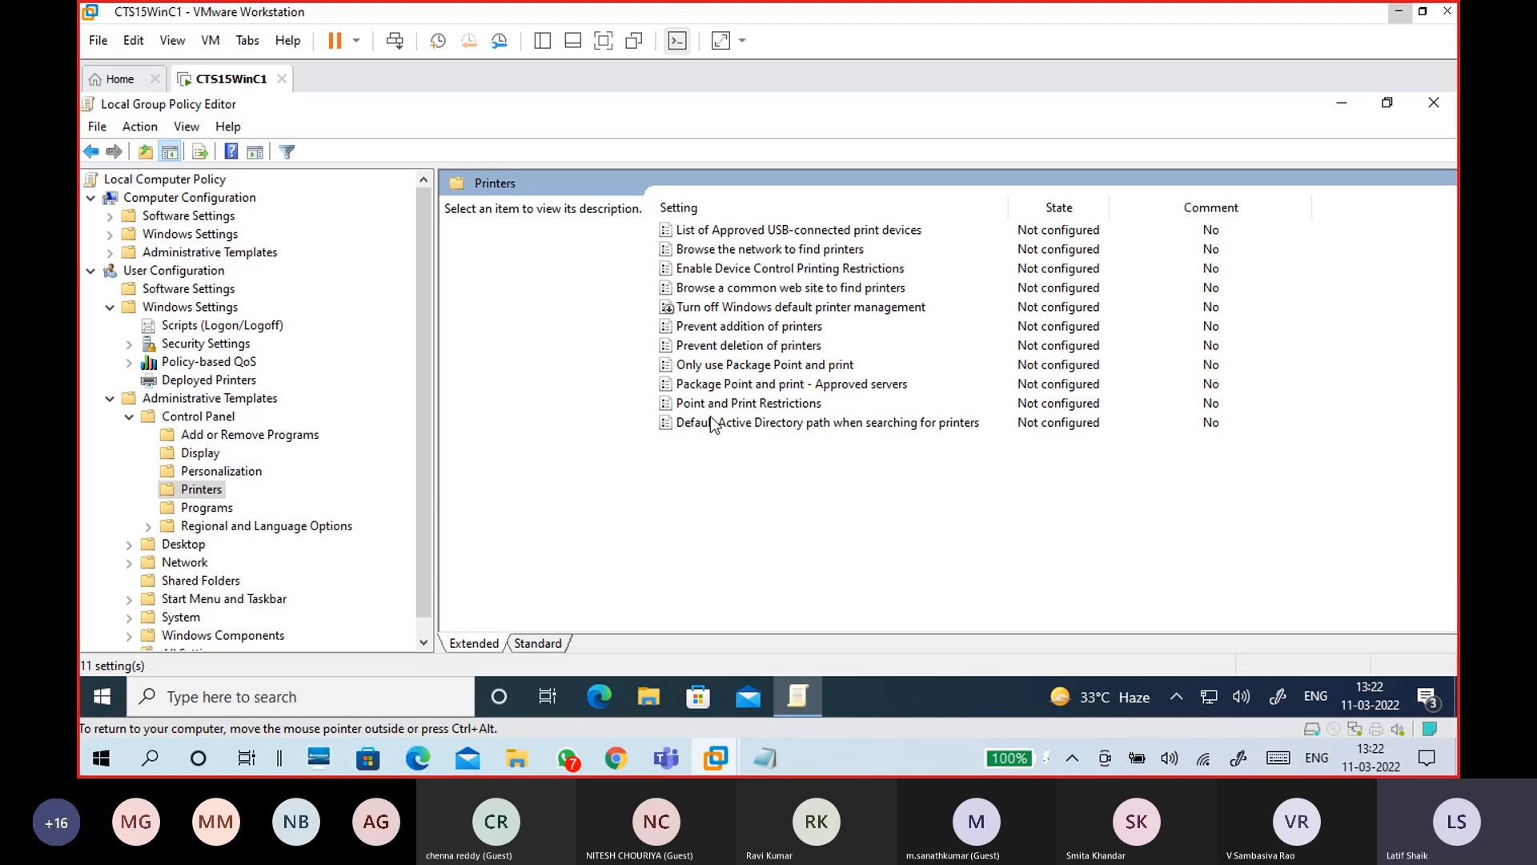
left_click(729, 308)
left_click(730, 268)
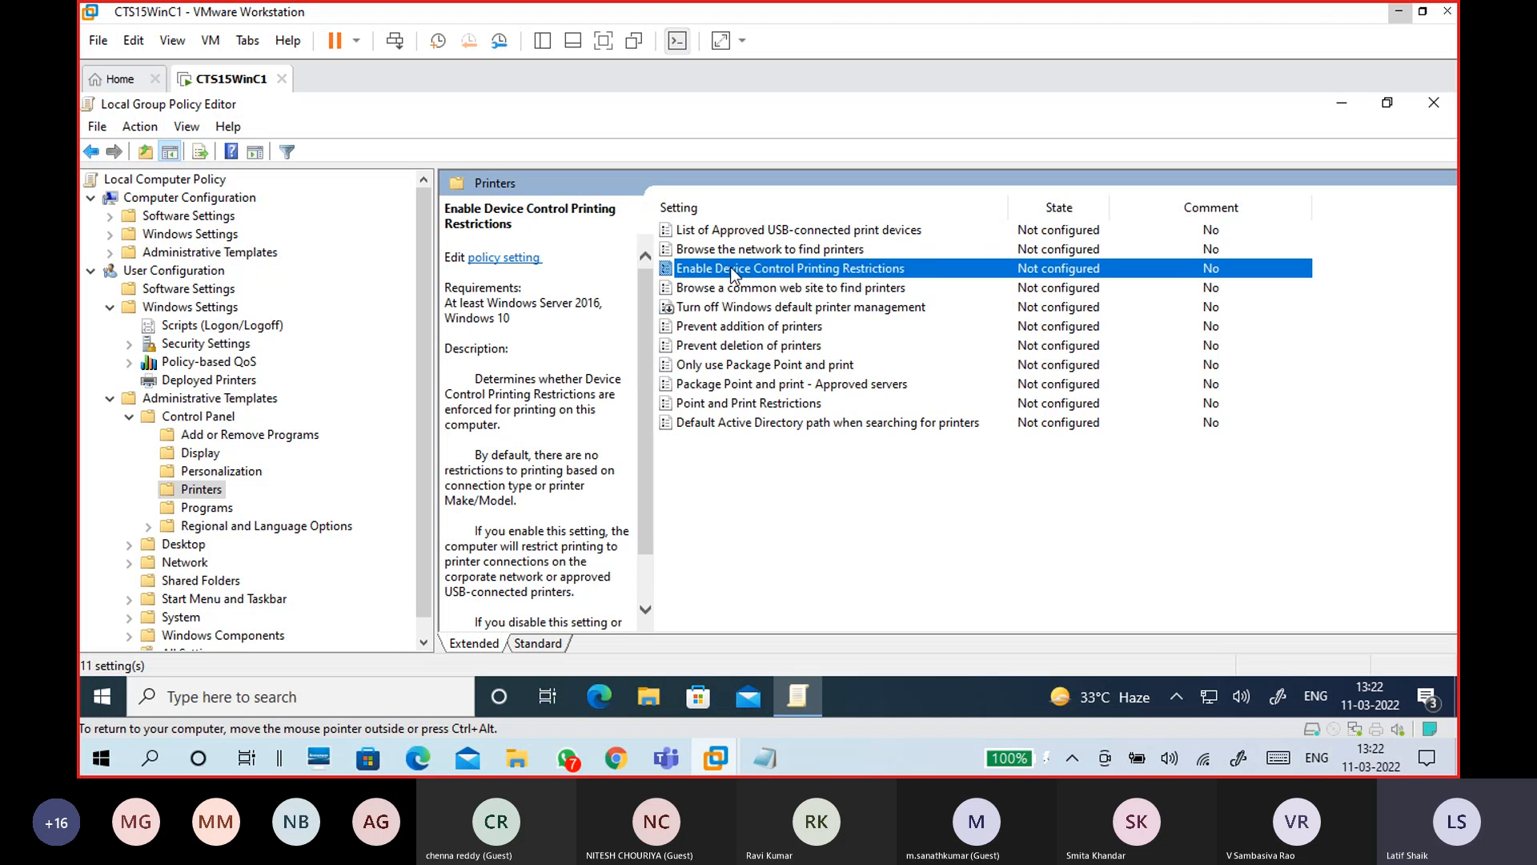
left_click(215, 508)
left_click(230, 525)
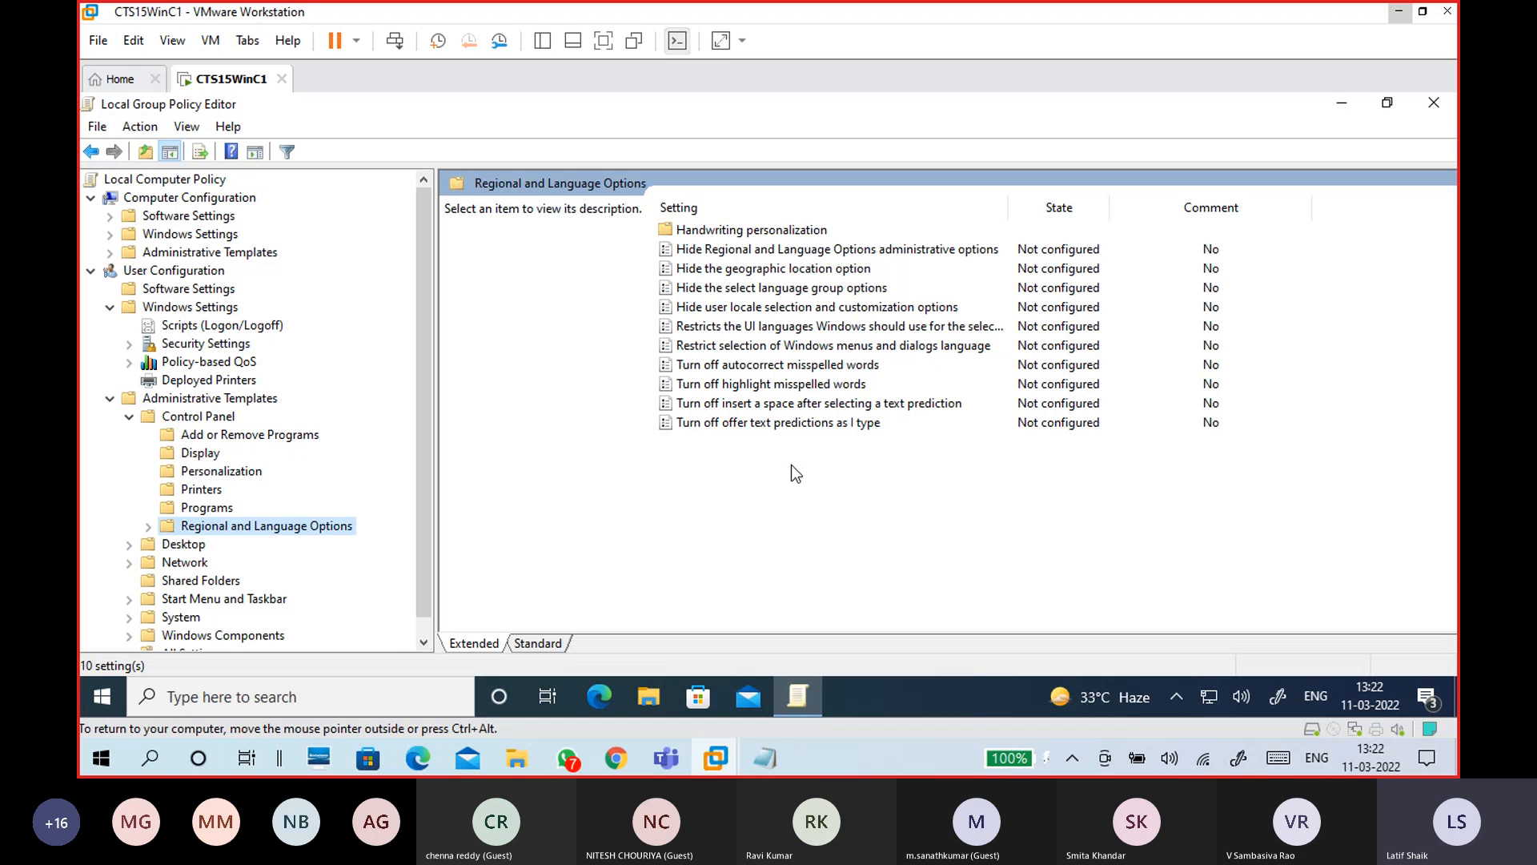
Step: Collapse Control Panel and review the user Network policies, including Network Connections and Windows Connect Now
left_click(128, 416)
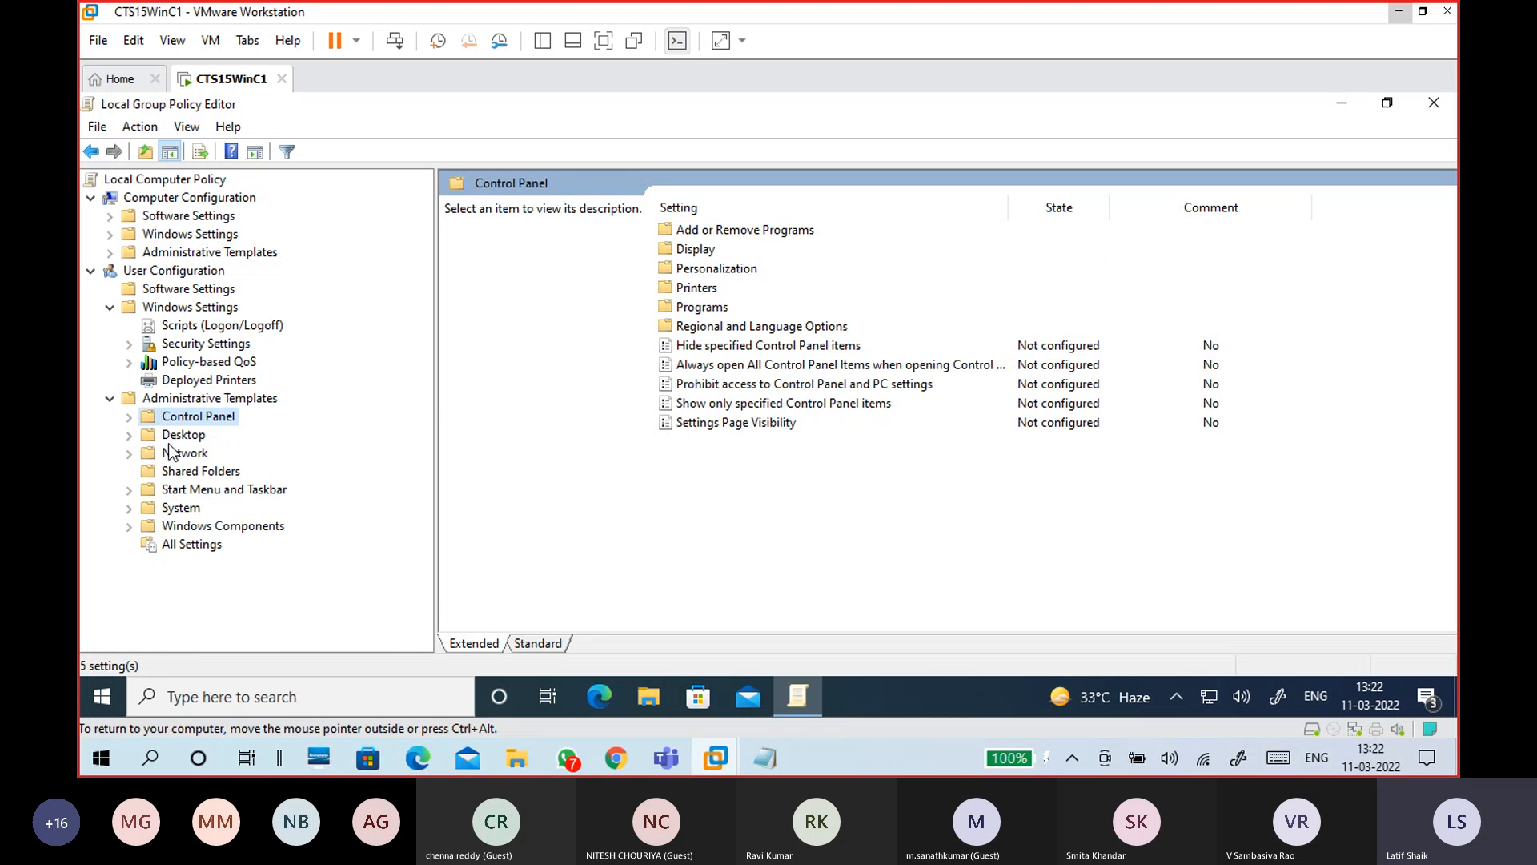
left_click(170, 452)
left_click(130, 453)
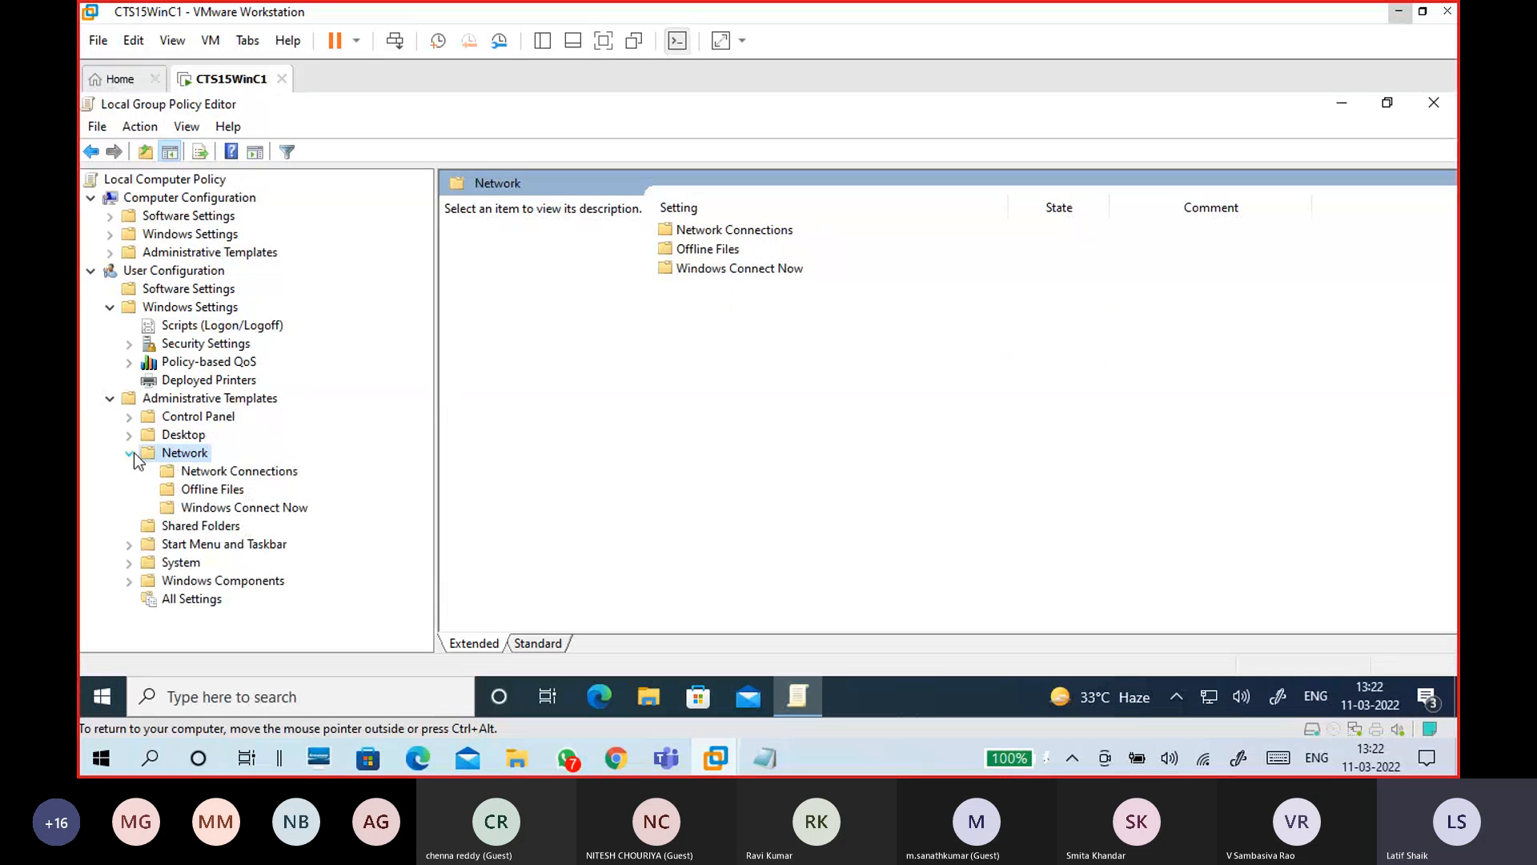
left_click(214, 474)
left_click(213, 509)
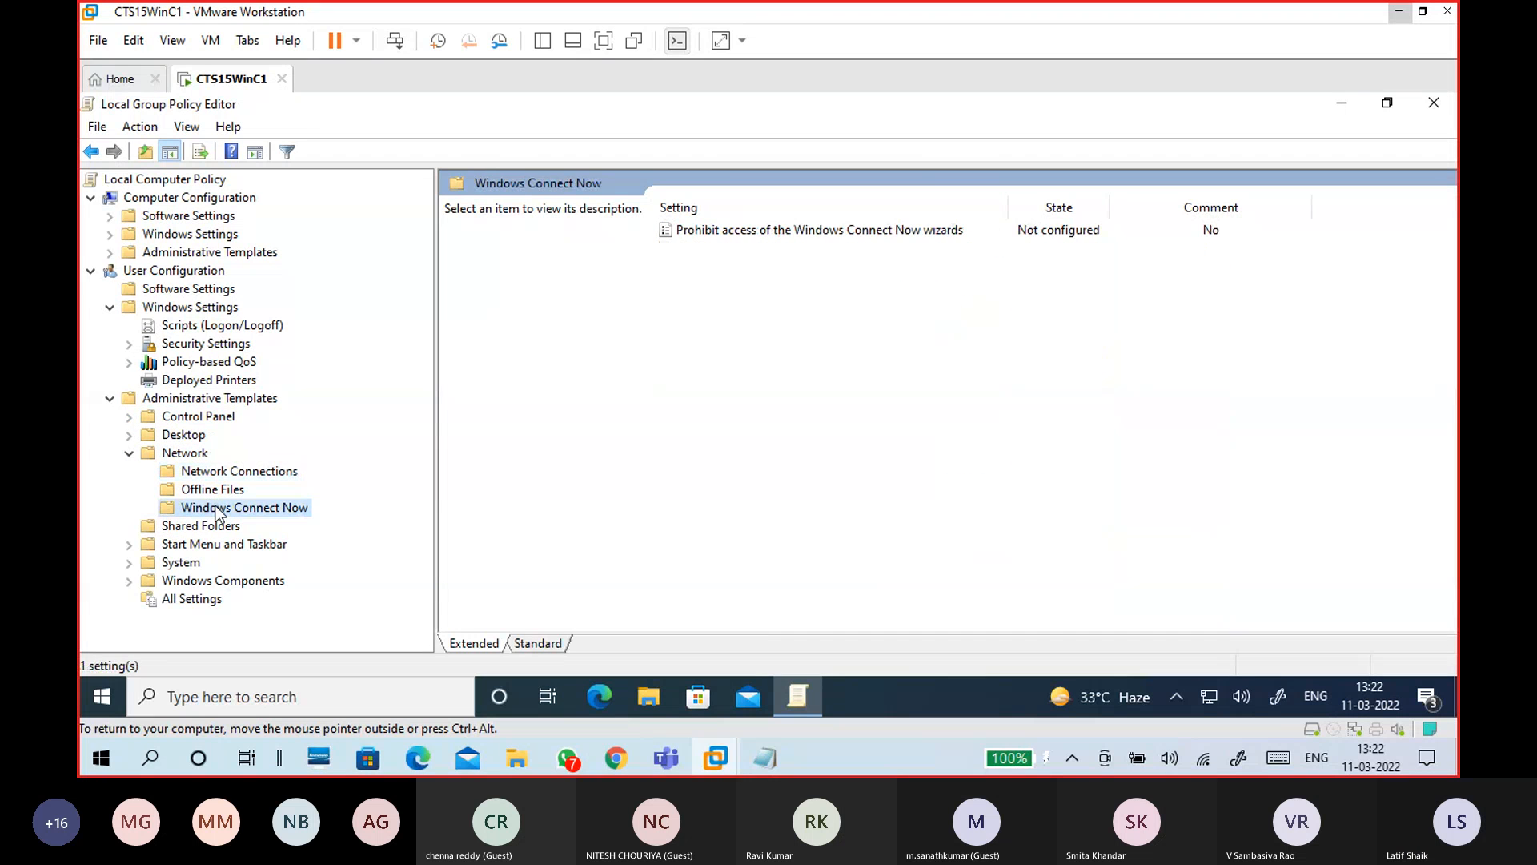
Step: Review User Configuration's Desktop policies and the nested Desktop folder, and view the description of "Remove Recycle Bin icon from desktop"
left_click(112, 401)
left_click(112, 400)
left_click(160, 436)
left_click(138, 435)
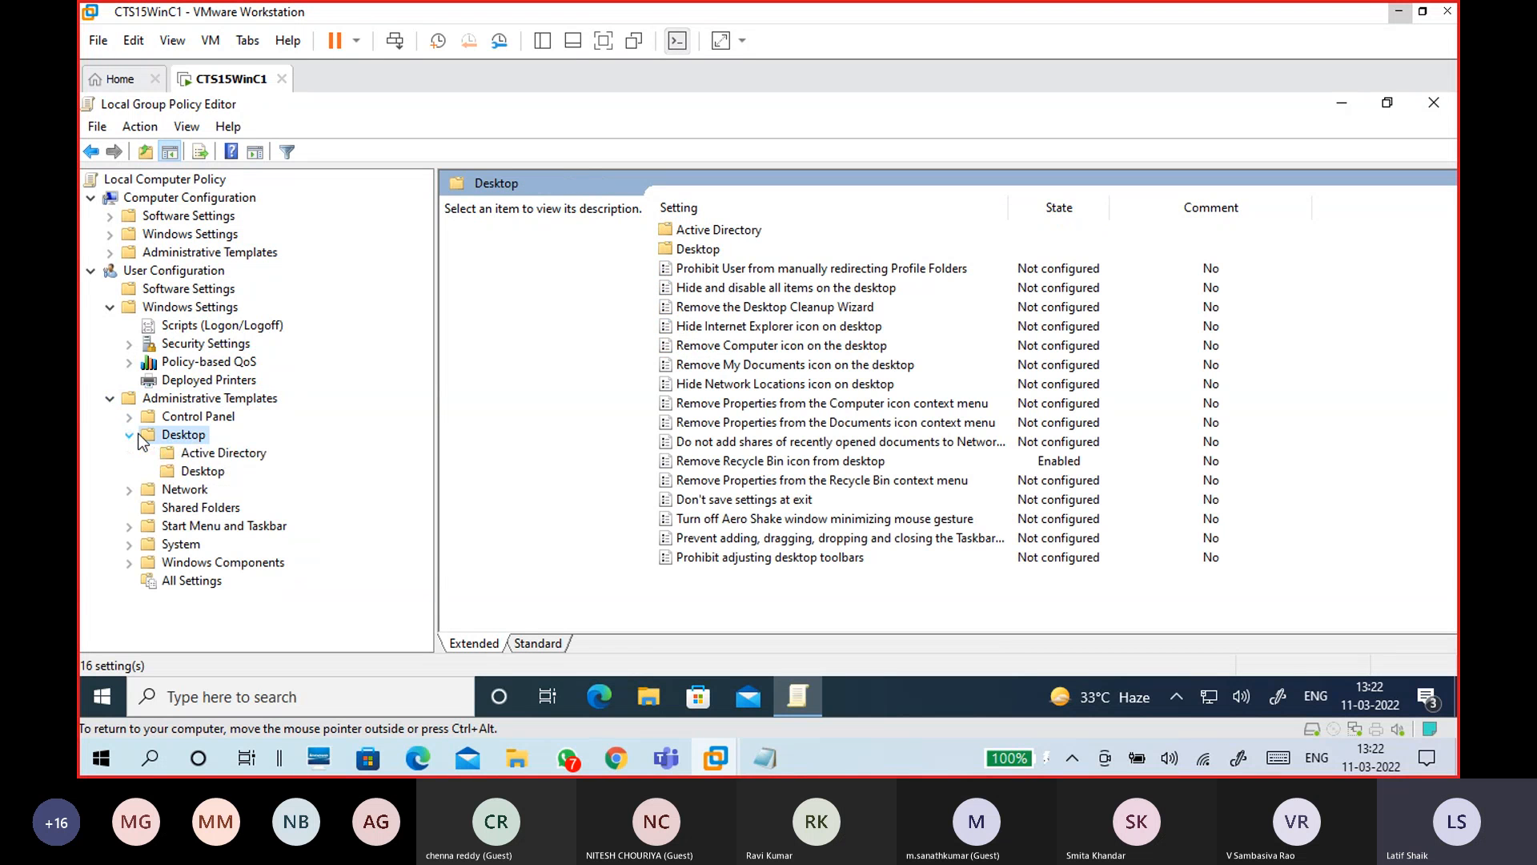
left_click(200, 472)
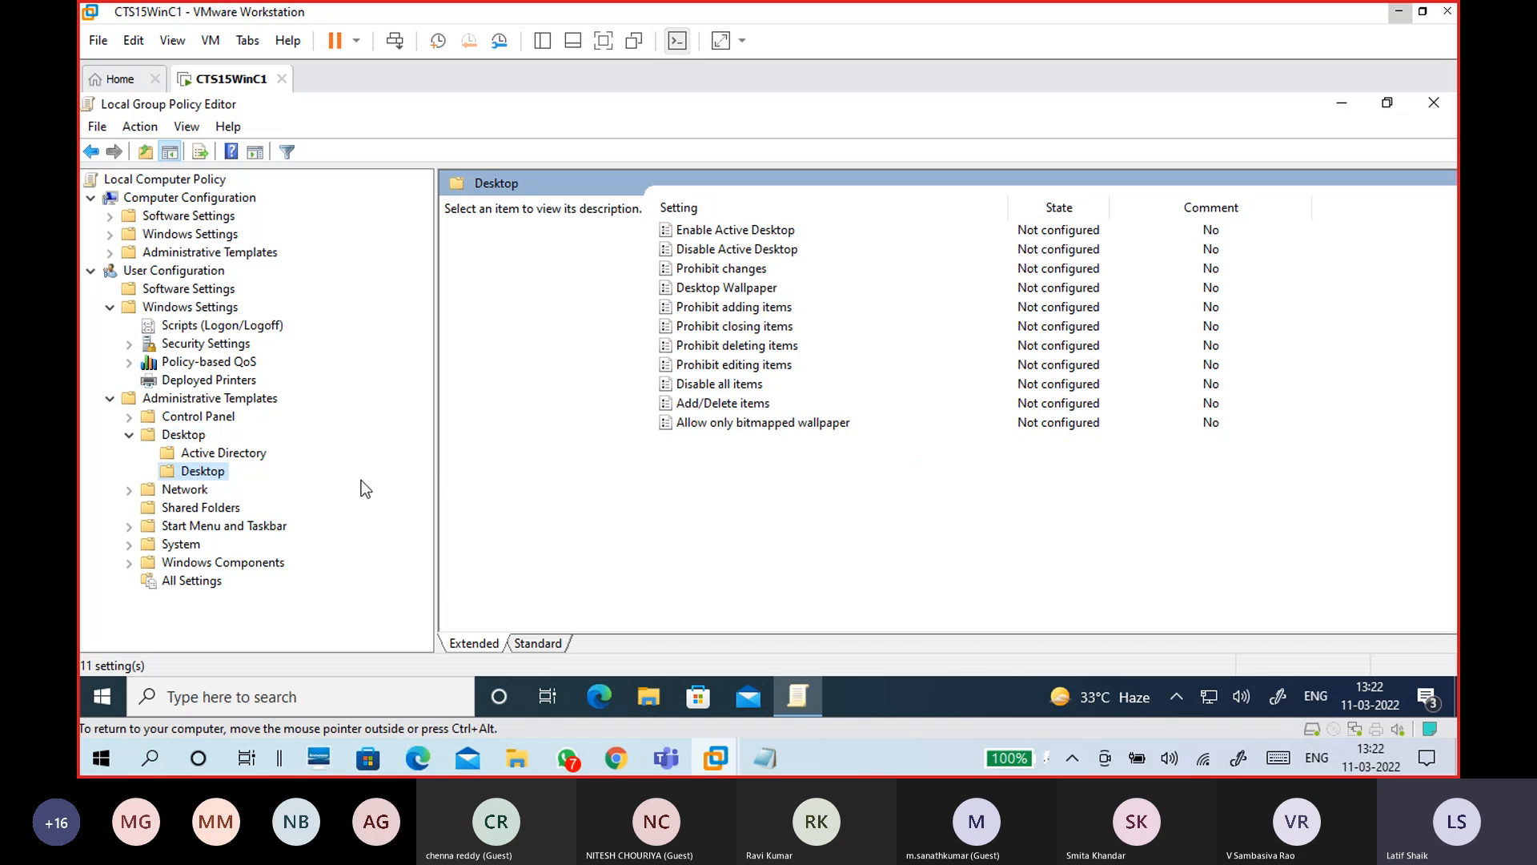
left_click(194, 437)
left_click(827, 465)
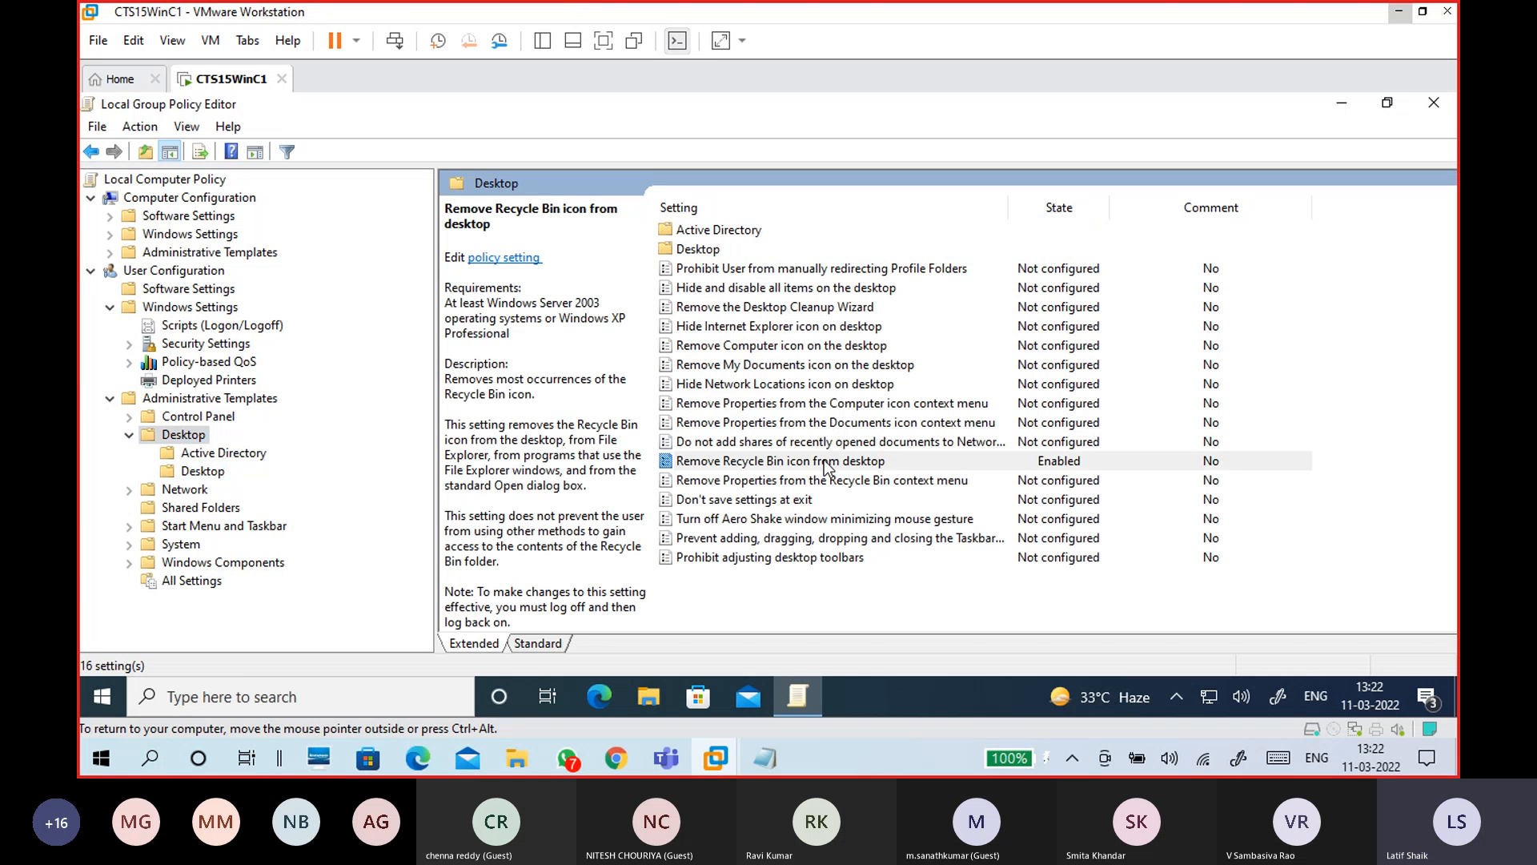
left_click(822, 458)
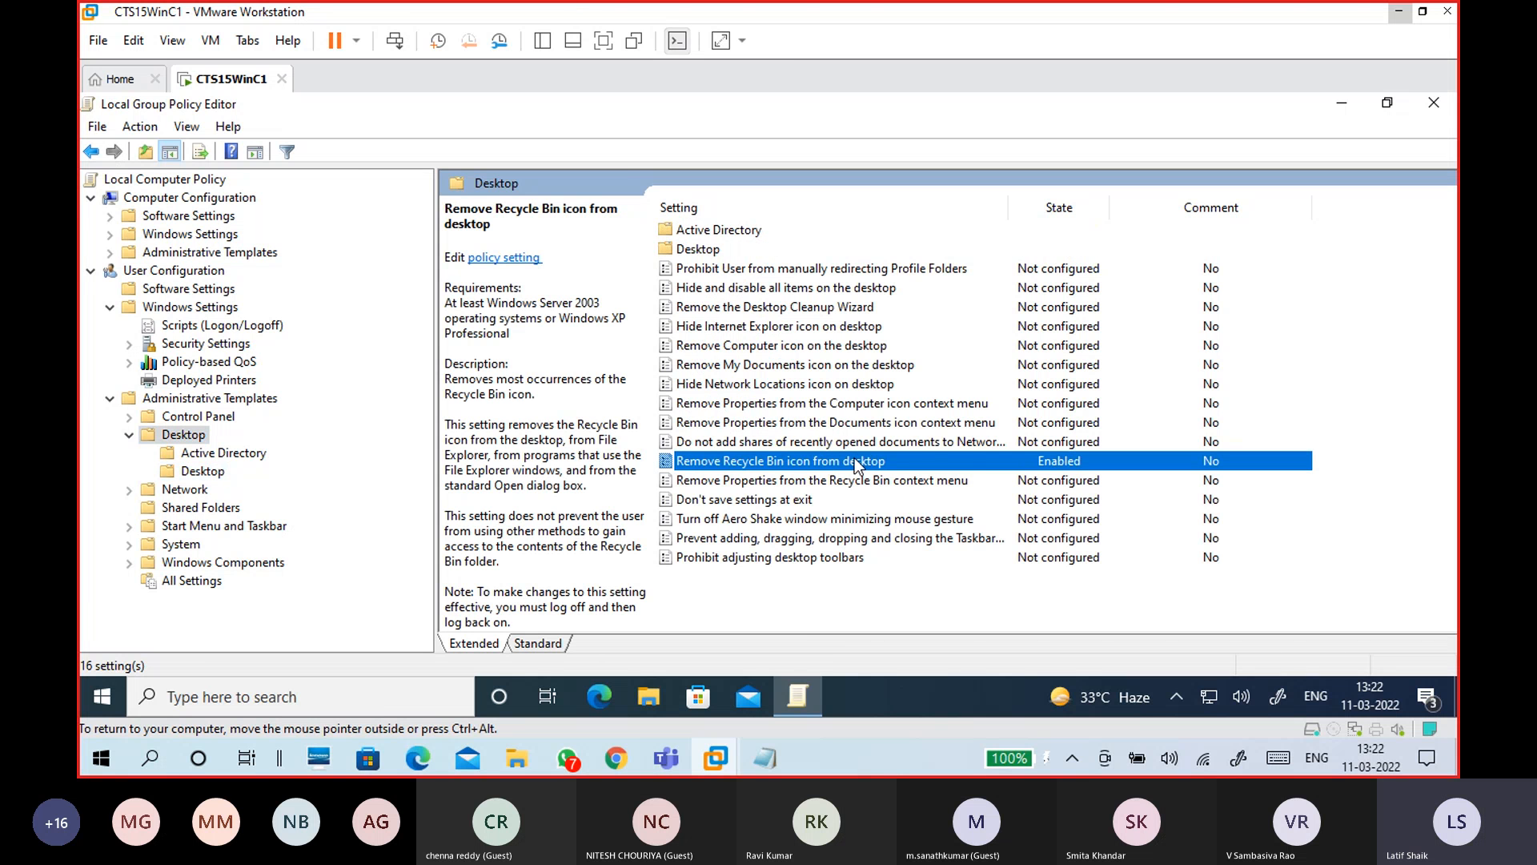
Step: Show the User Rights Assignment policies in Local Policies under Computer Configuration's Windows Settings and Security Settings
left_click(166, 200)
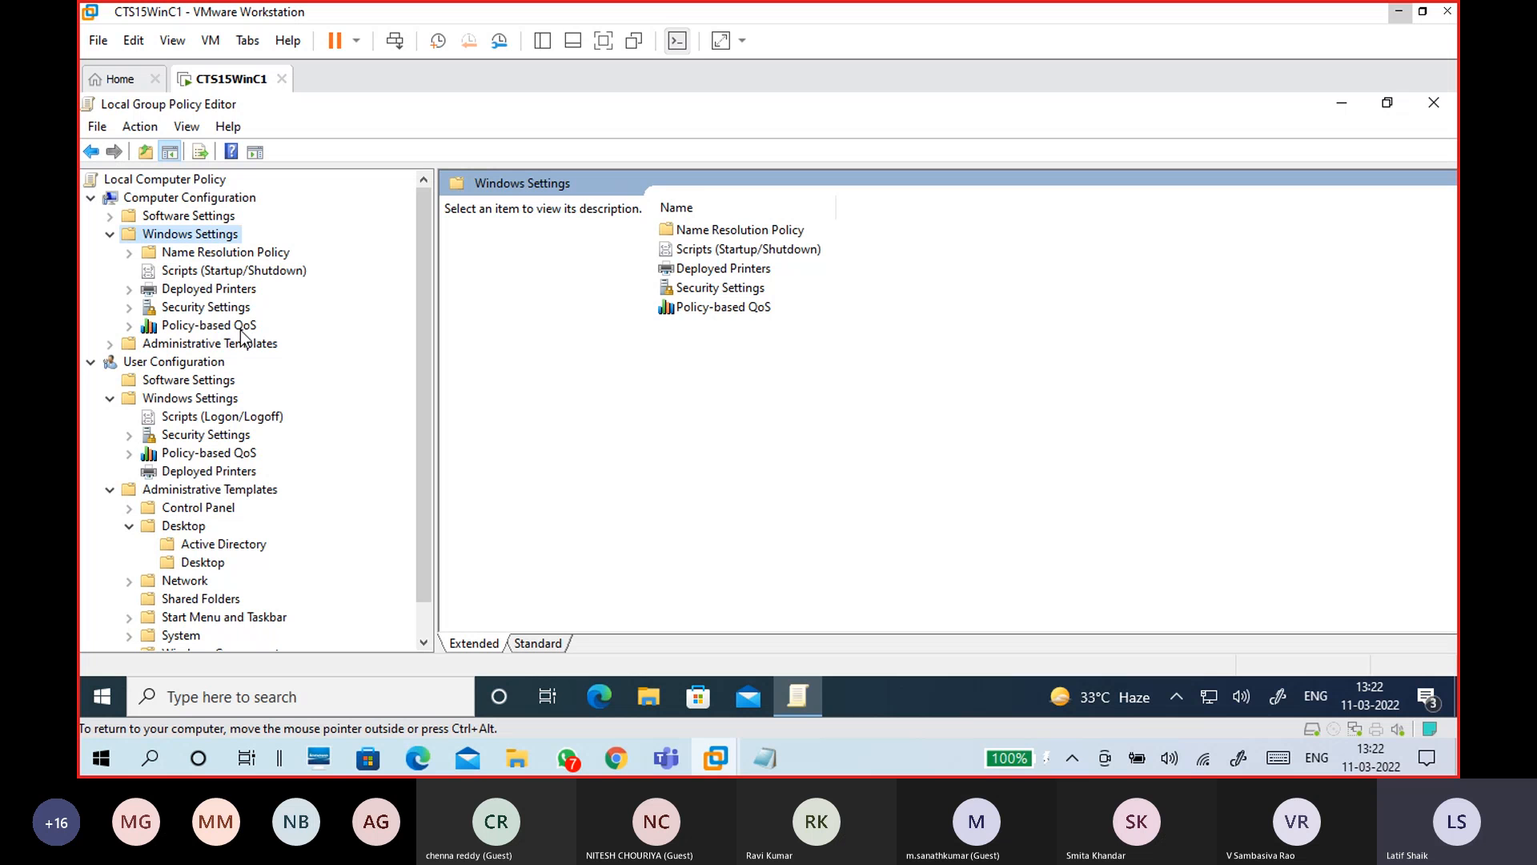
left_click(226, 308)
left_click(130, 306)
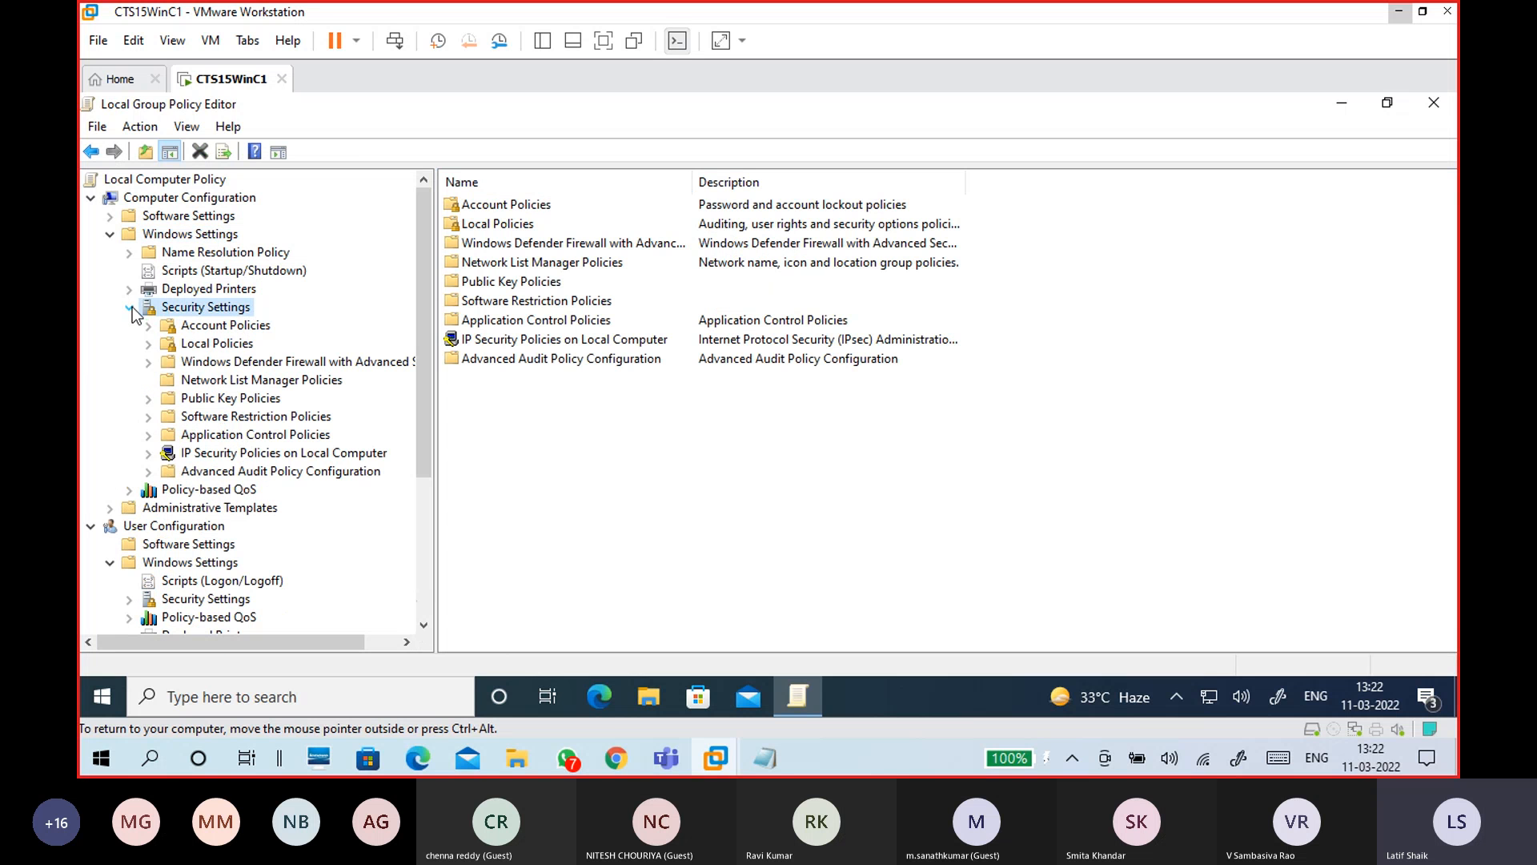
left_click(204, 344)
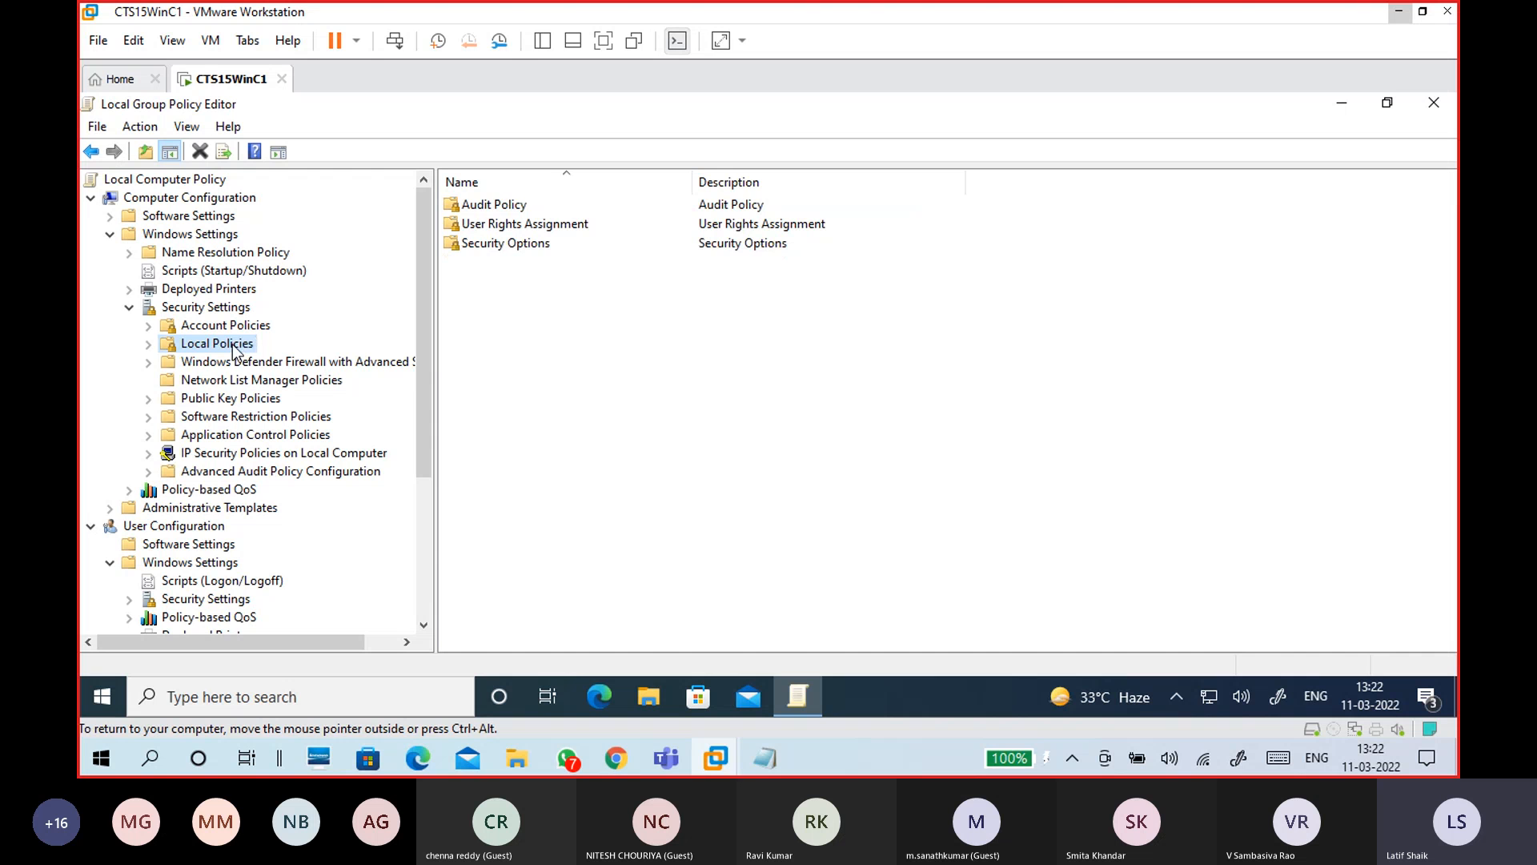
double_click(534, 228)
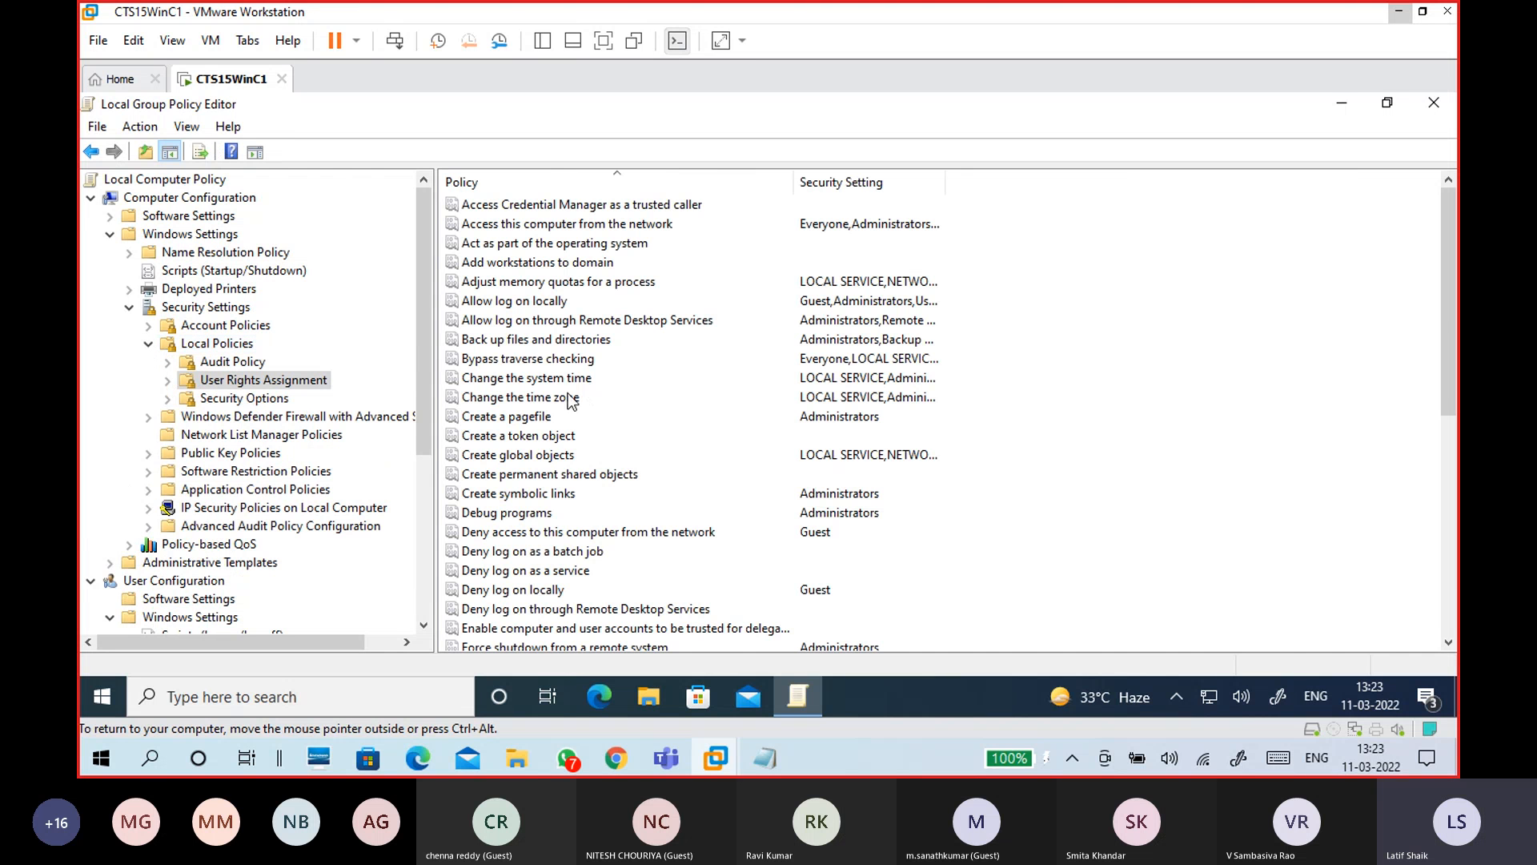
Step: Point out the "Allow log on locally", "Change the time zone", "Change the system time" and "Deny log on locally" user rights by selecting each
left_click(522, 304)
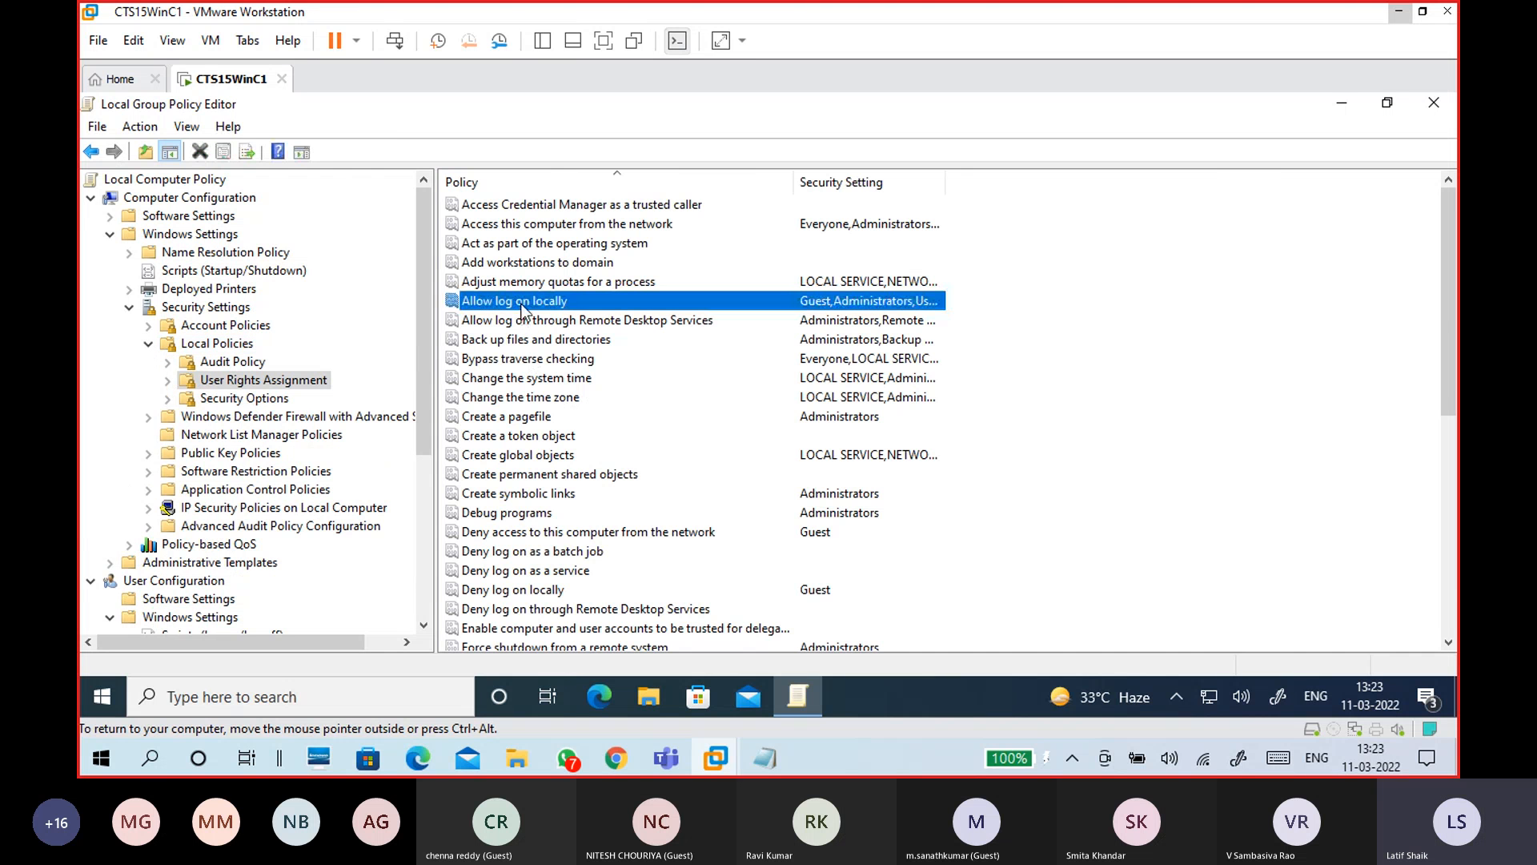
left_click(551, 403)
left_click(570, 377)
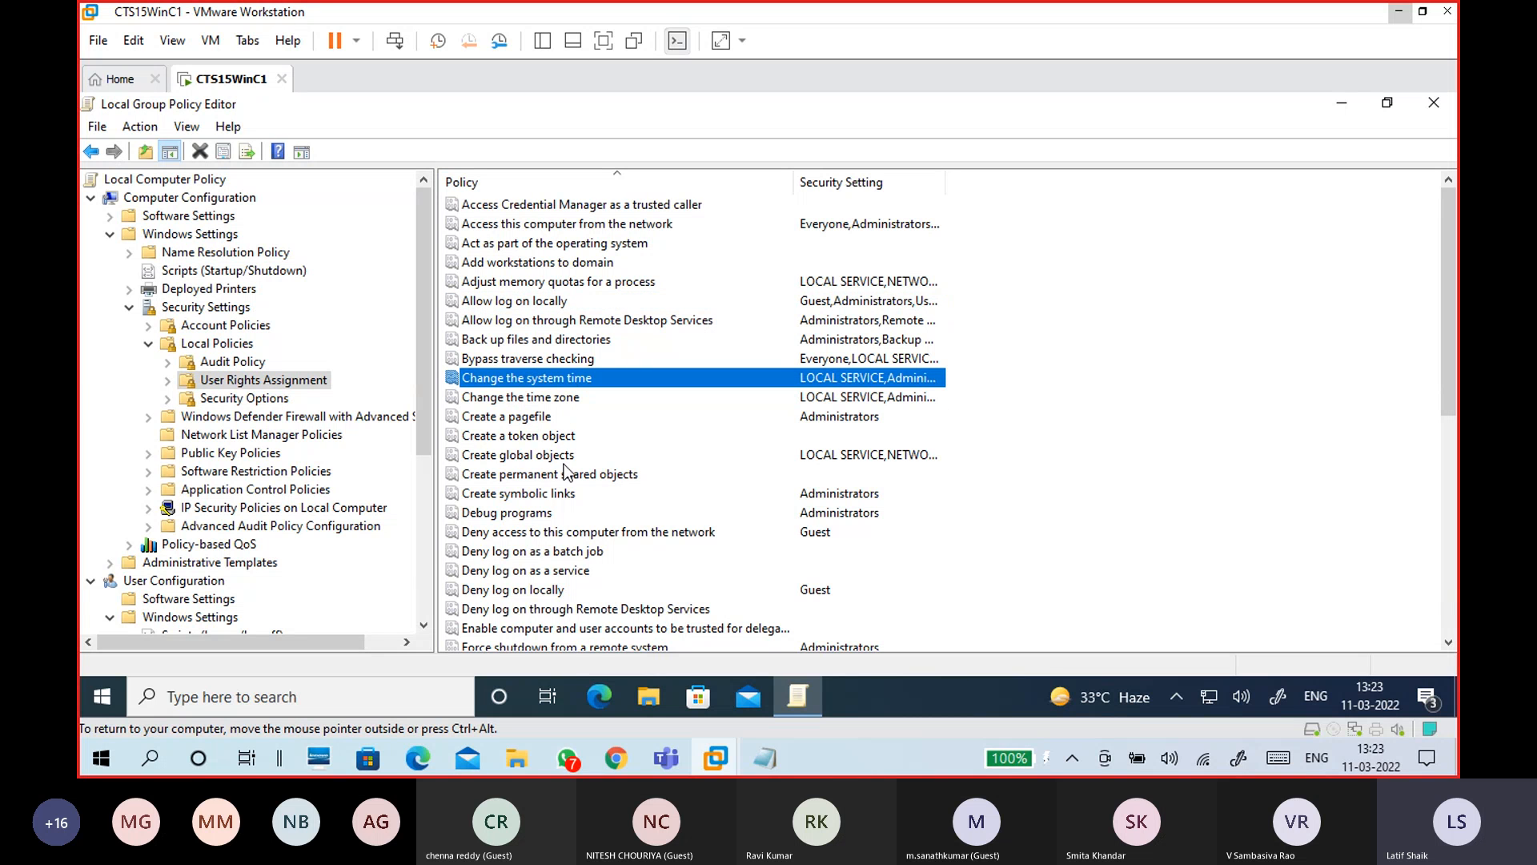
left_click(572, 590)
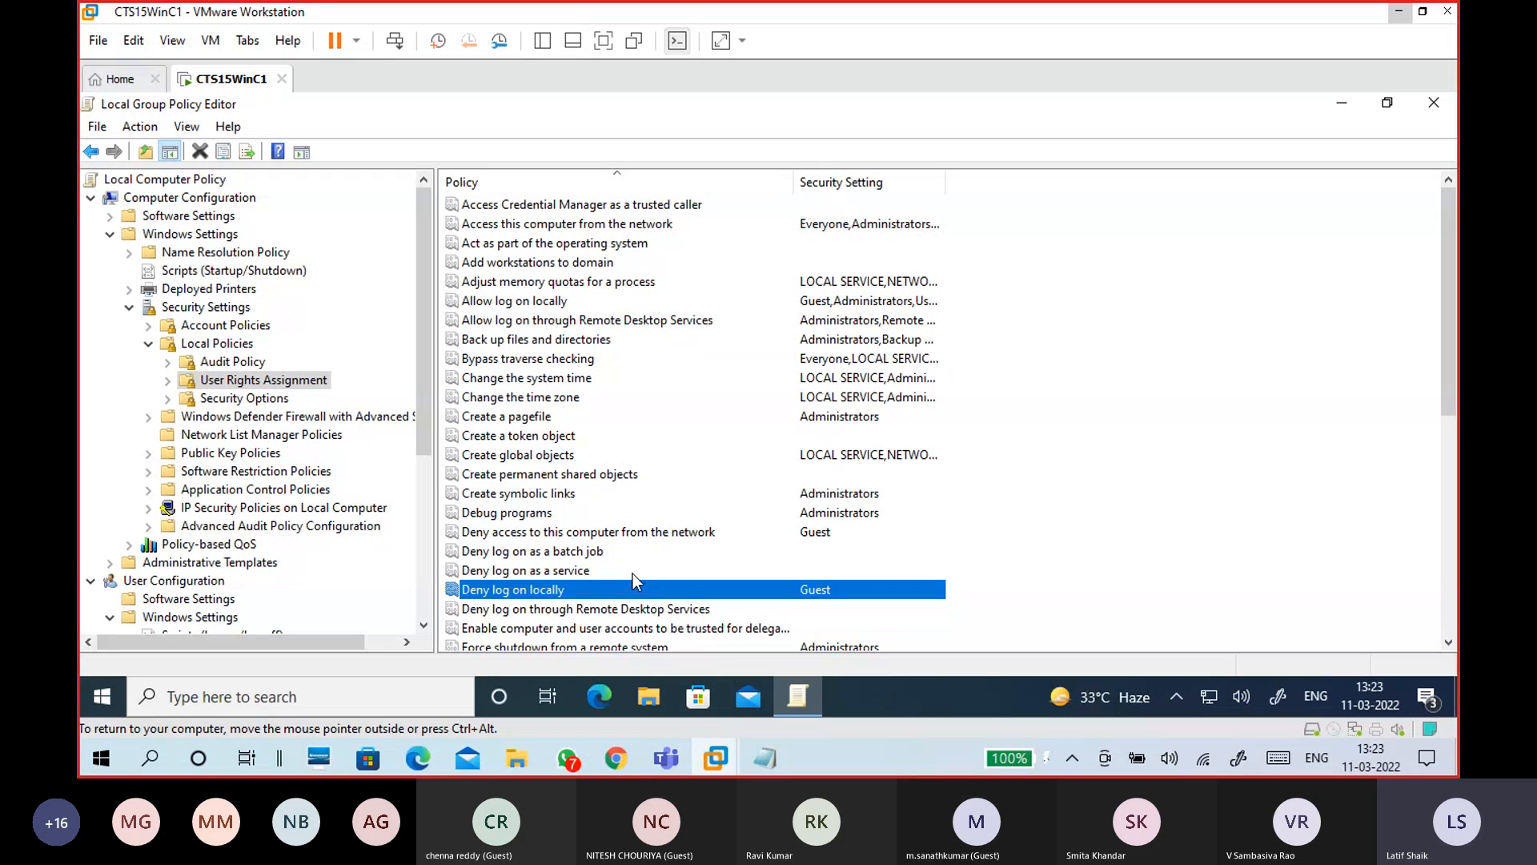
Step: Collapse Local Policies and Security Settings, and look over the Administrative Templates categories under Computer Configuration
left_click(150, 345)
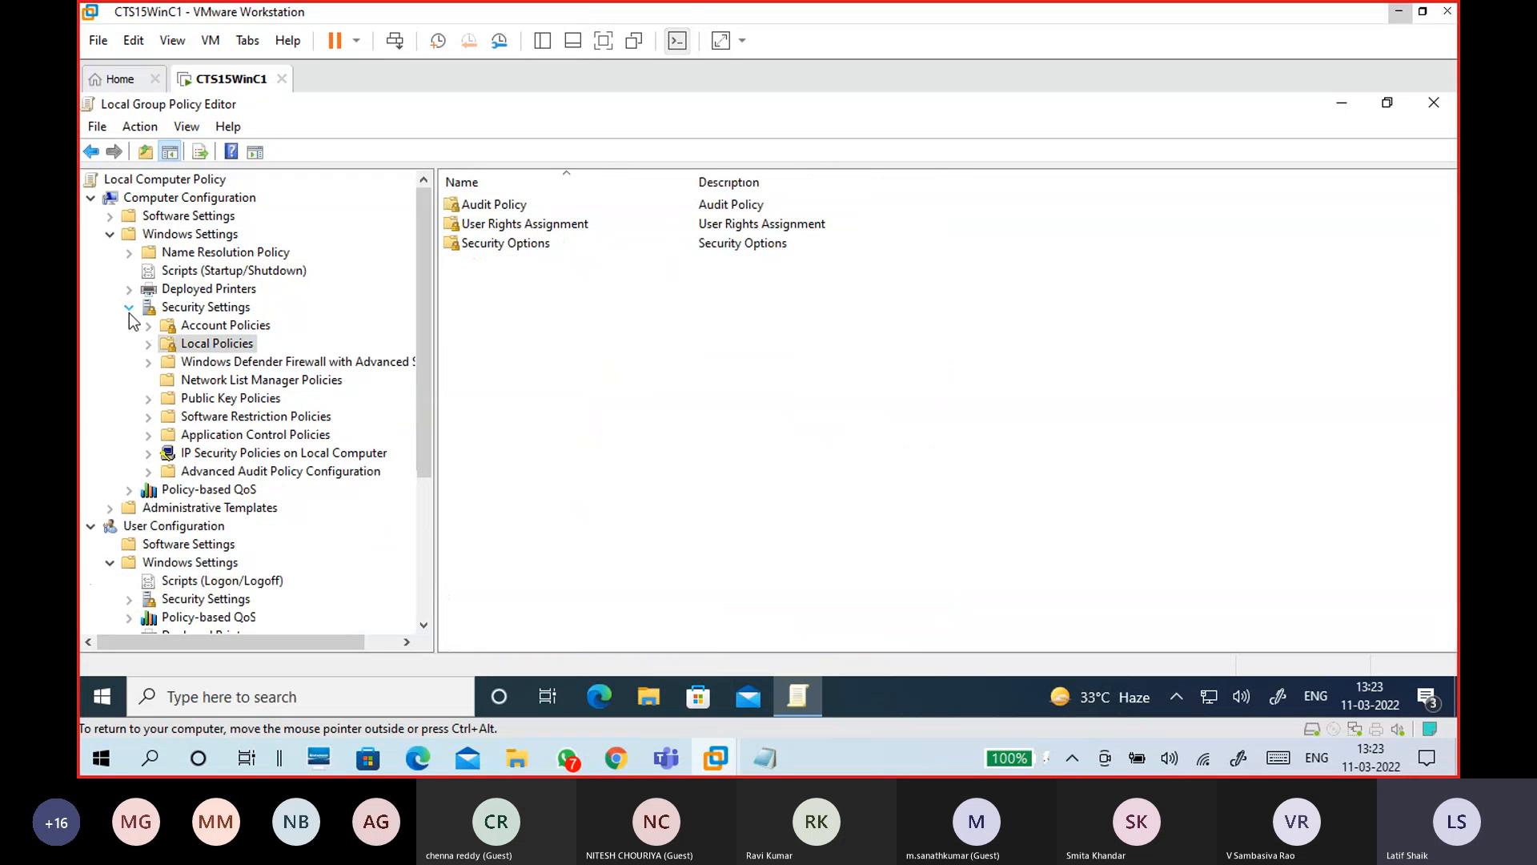
left_click(128, 312)
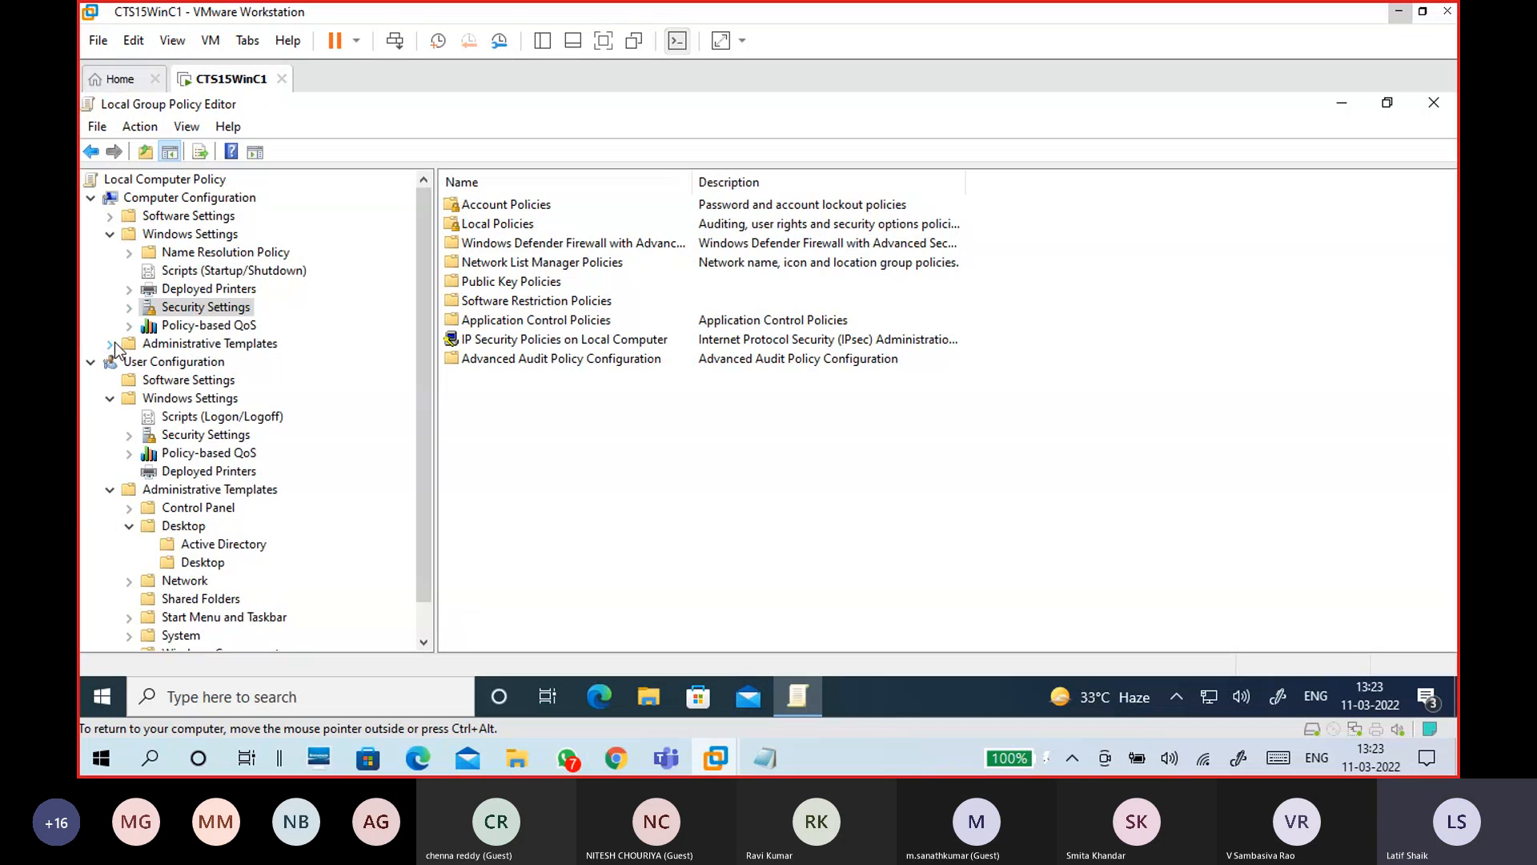
left_click(111, 343)
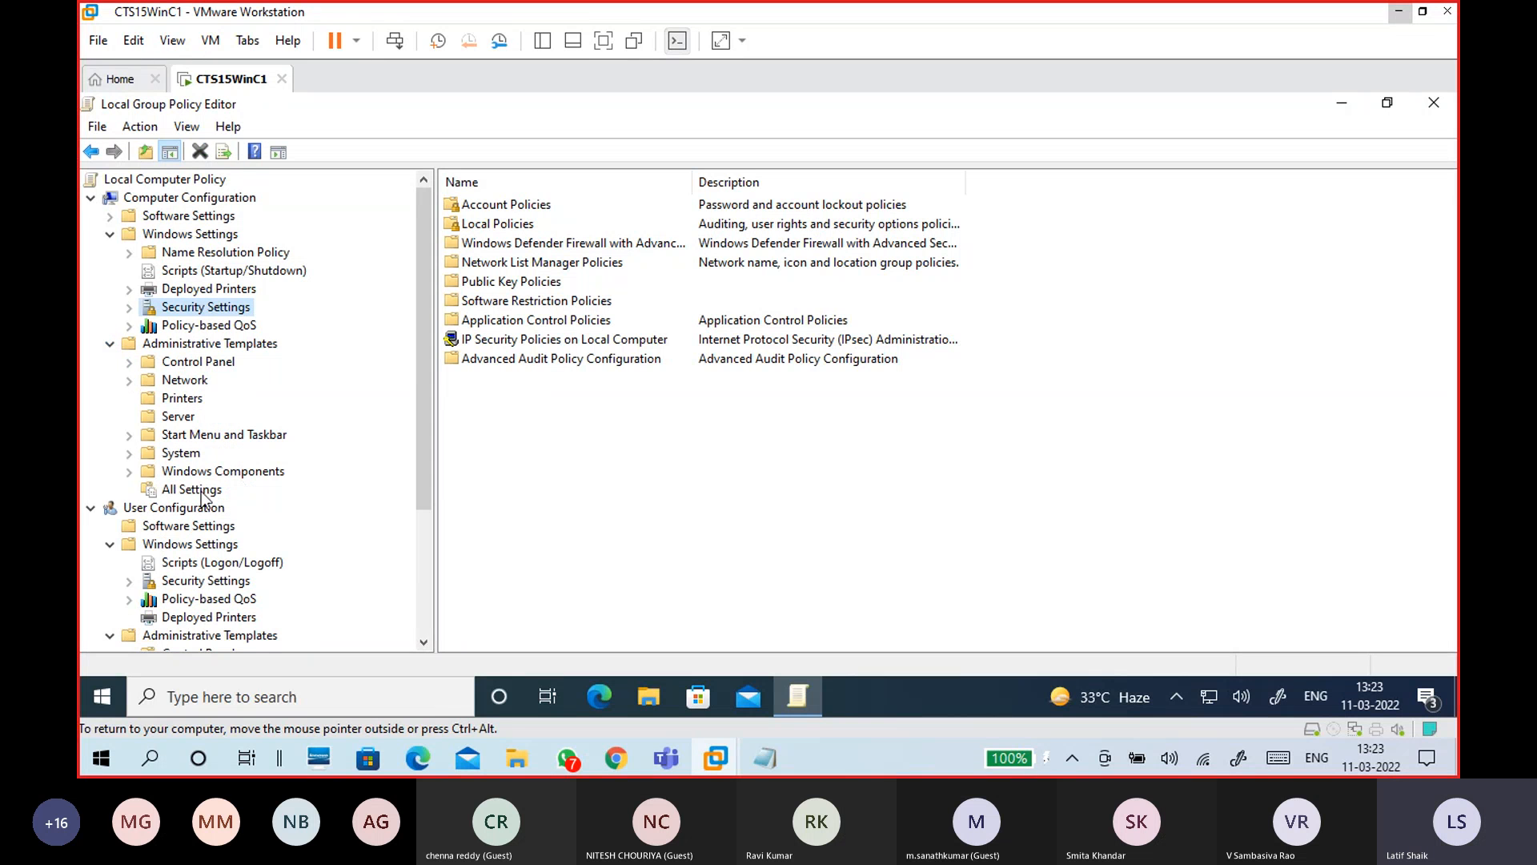
left_click(111, 343)
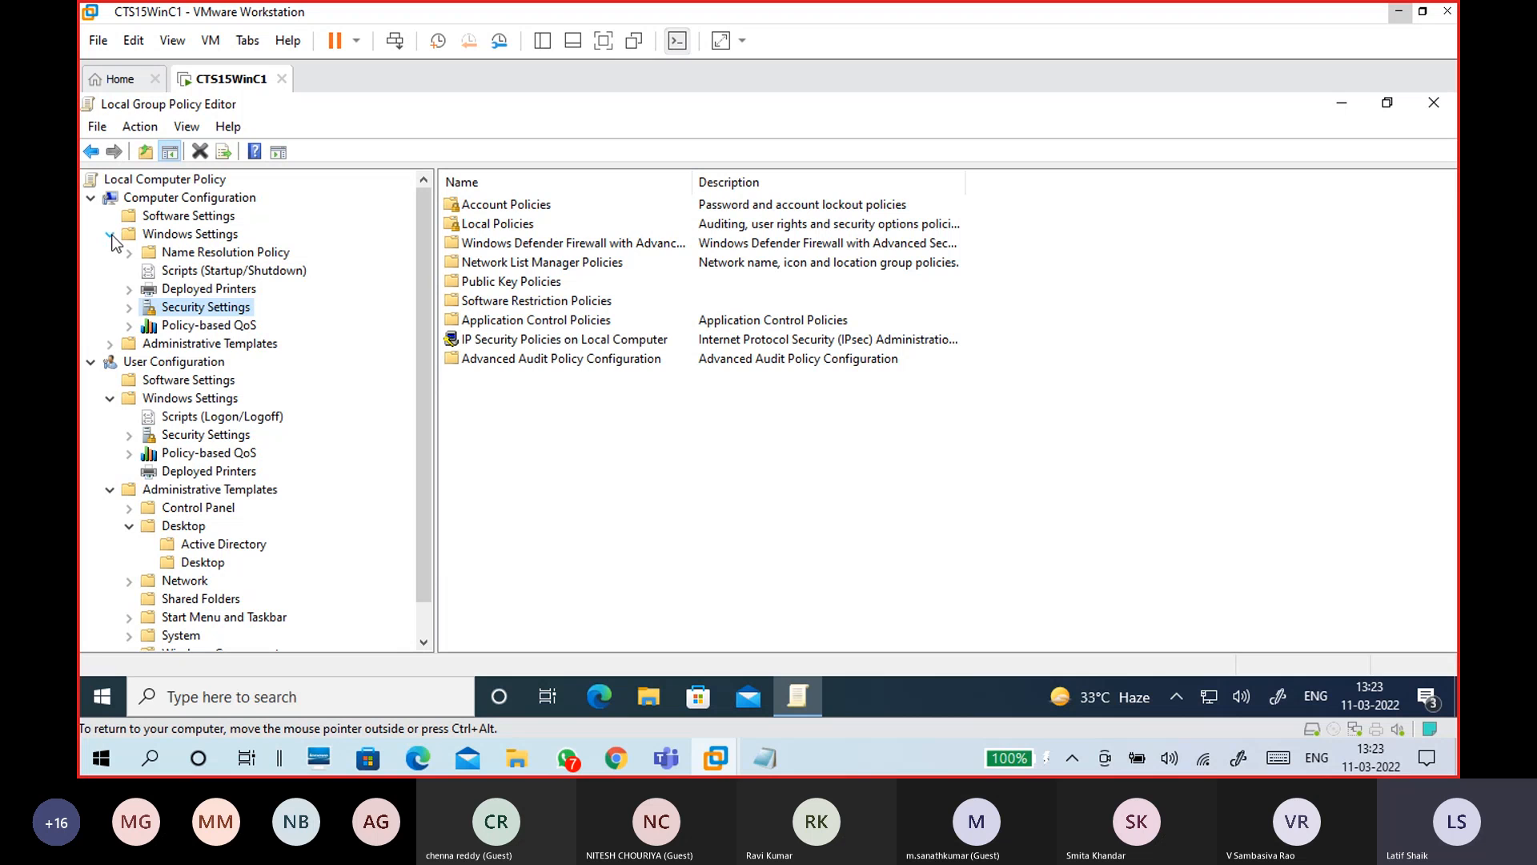
Step: Expand Computer Configuration's Security Settings again and show Application Control Policies
left_click(131, 308)
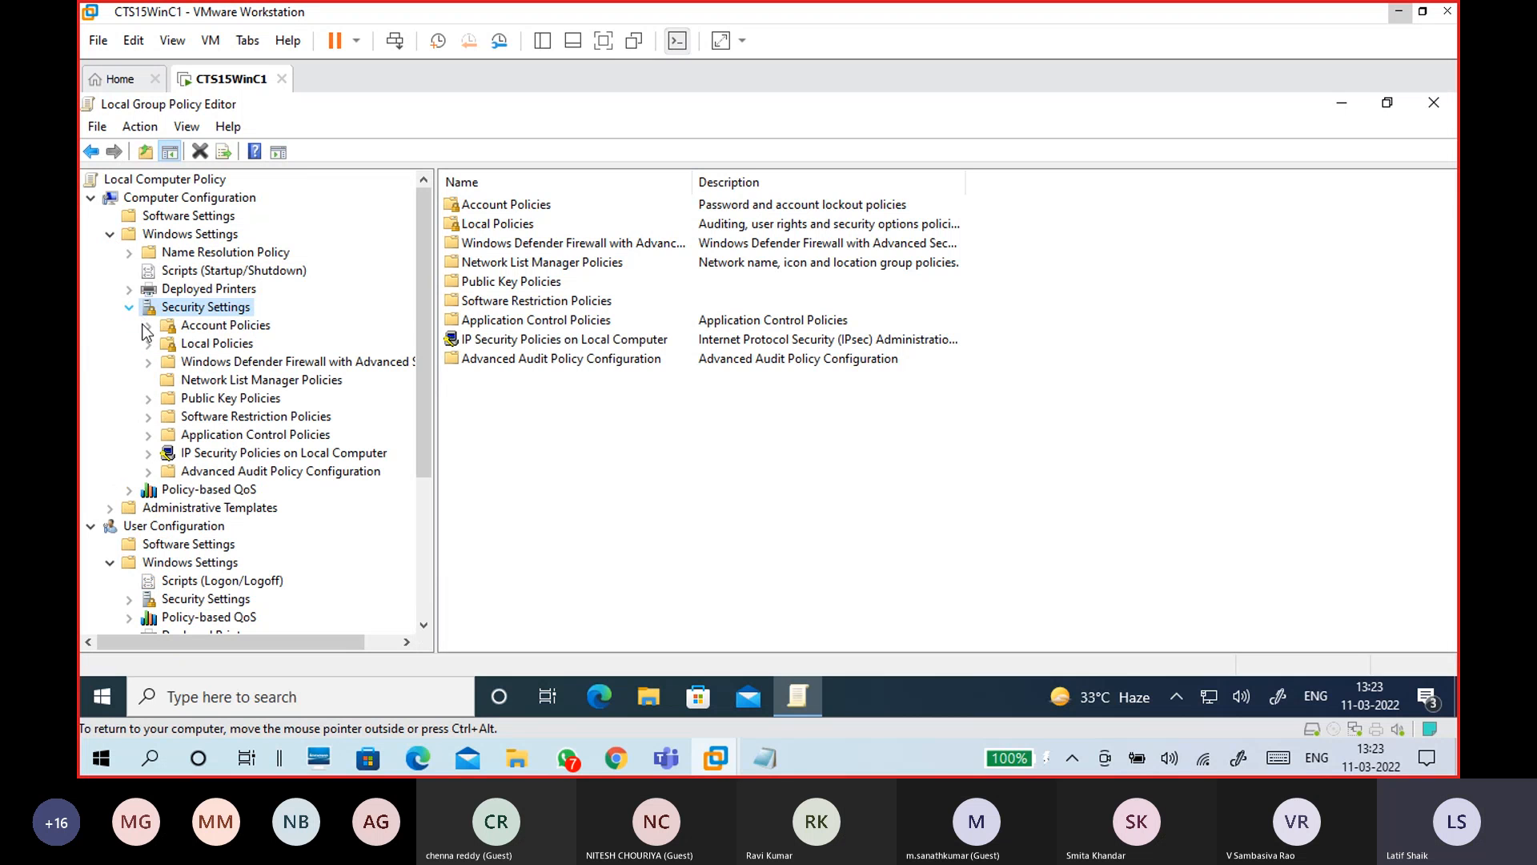
left_click(254, 435)
left_click(194, 436)
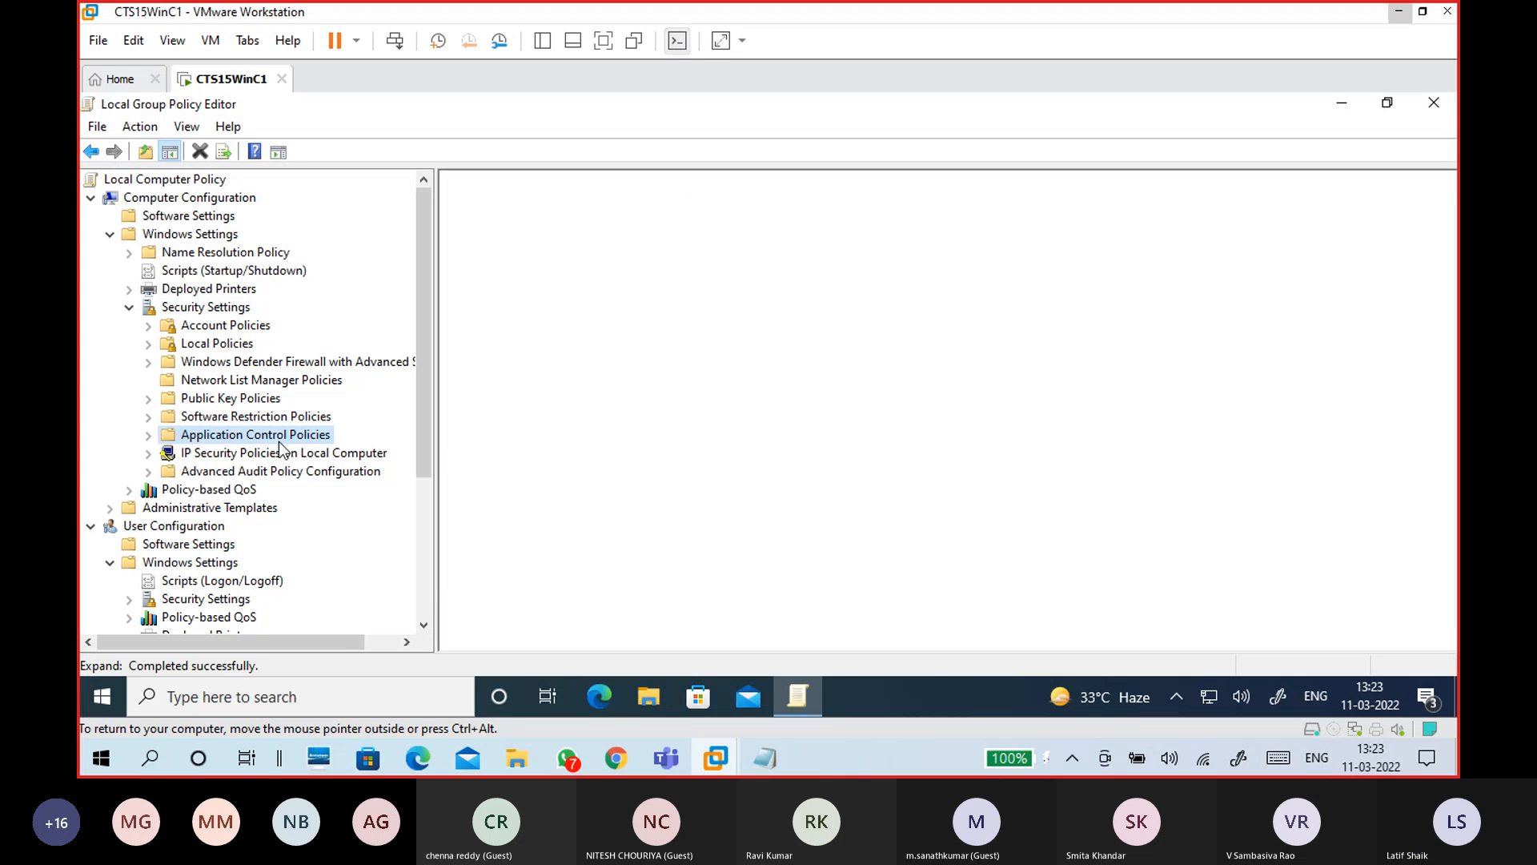
Step: Expand Application Control Policies and show AppLocker down to its rules overview, also displaying Software Restriction Policies
left_click(149, 434)
left_click(233, 456)
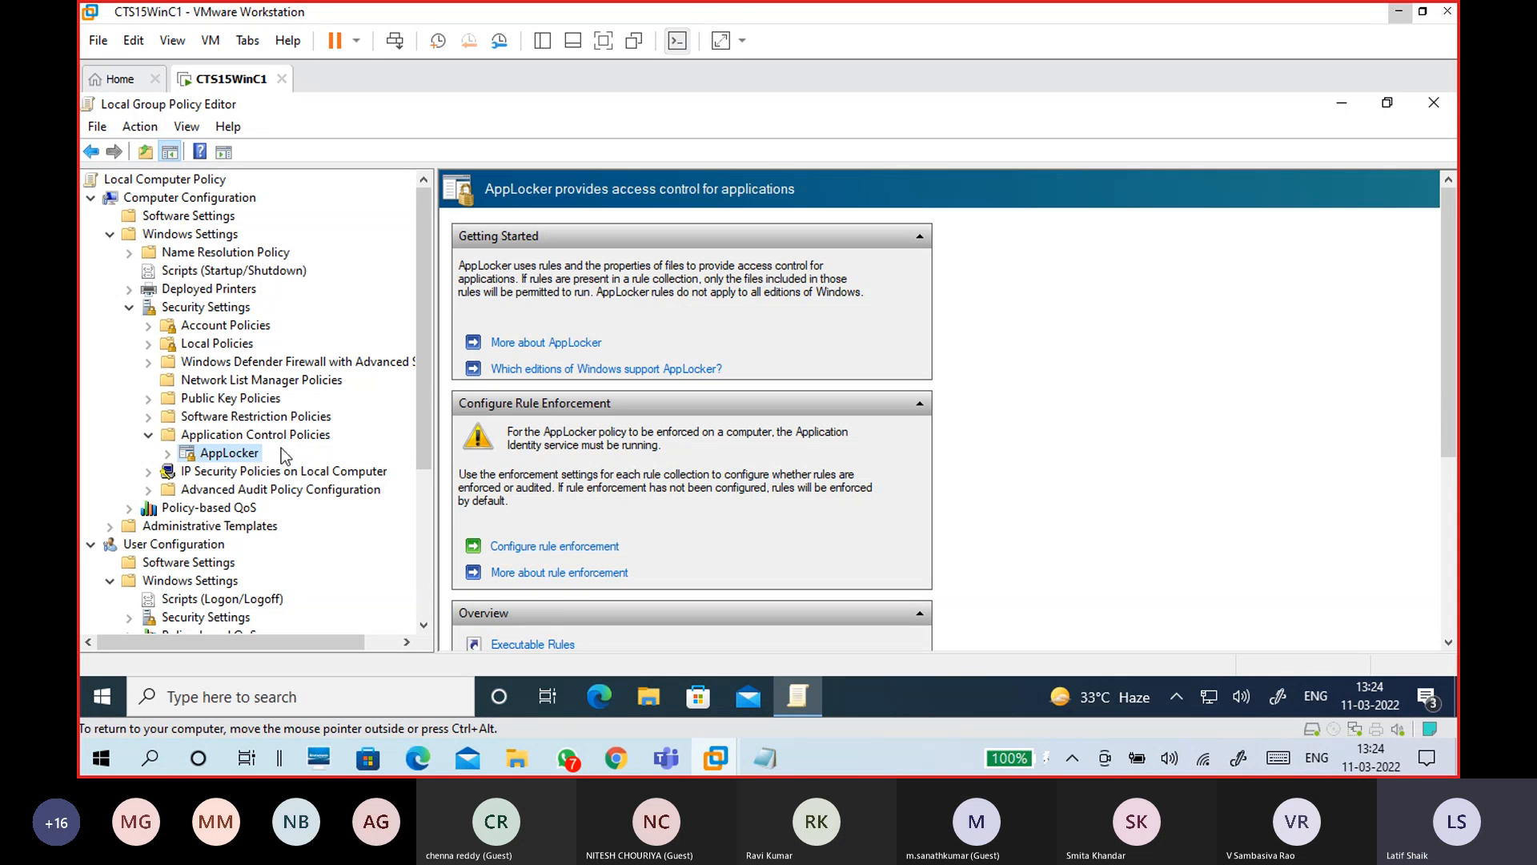
left_click(281, 418)
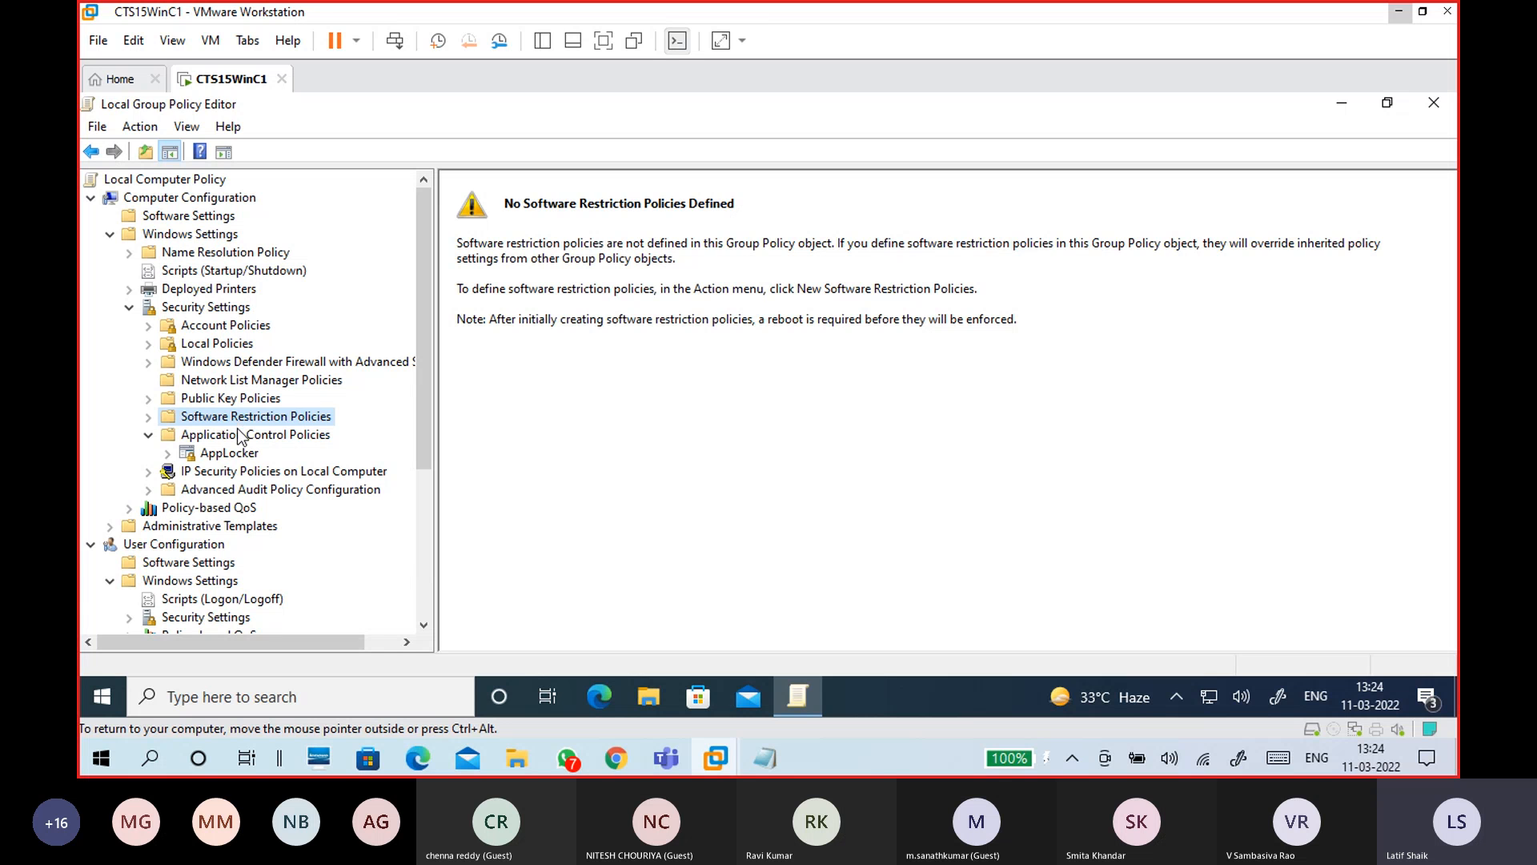
left_click(230, 453)
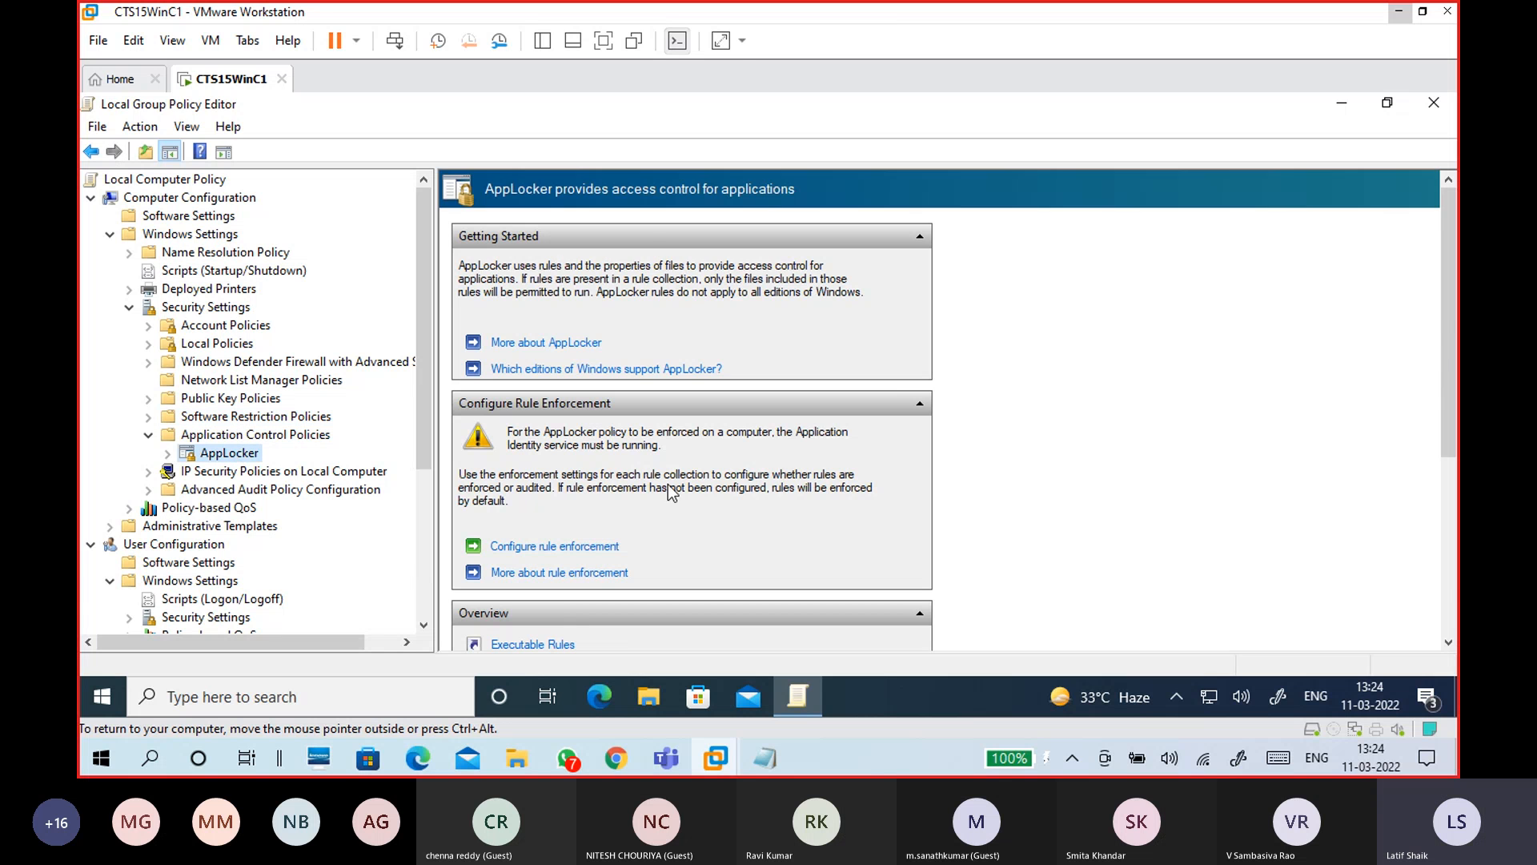
scroll(672, 492, "down", 3)
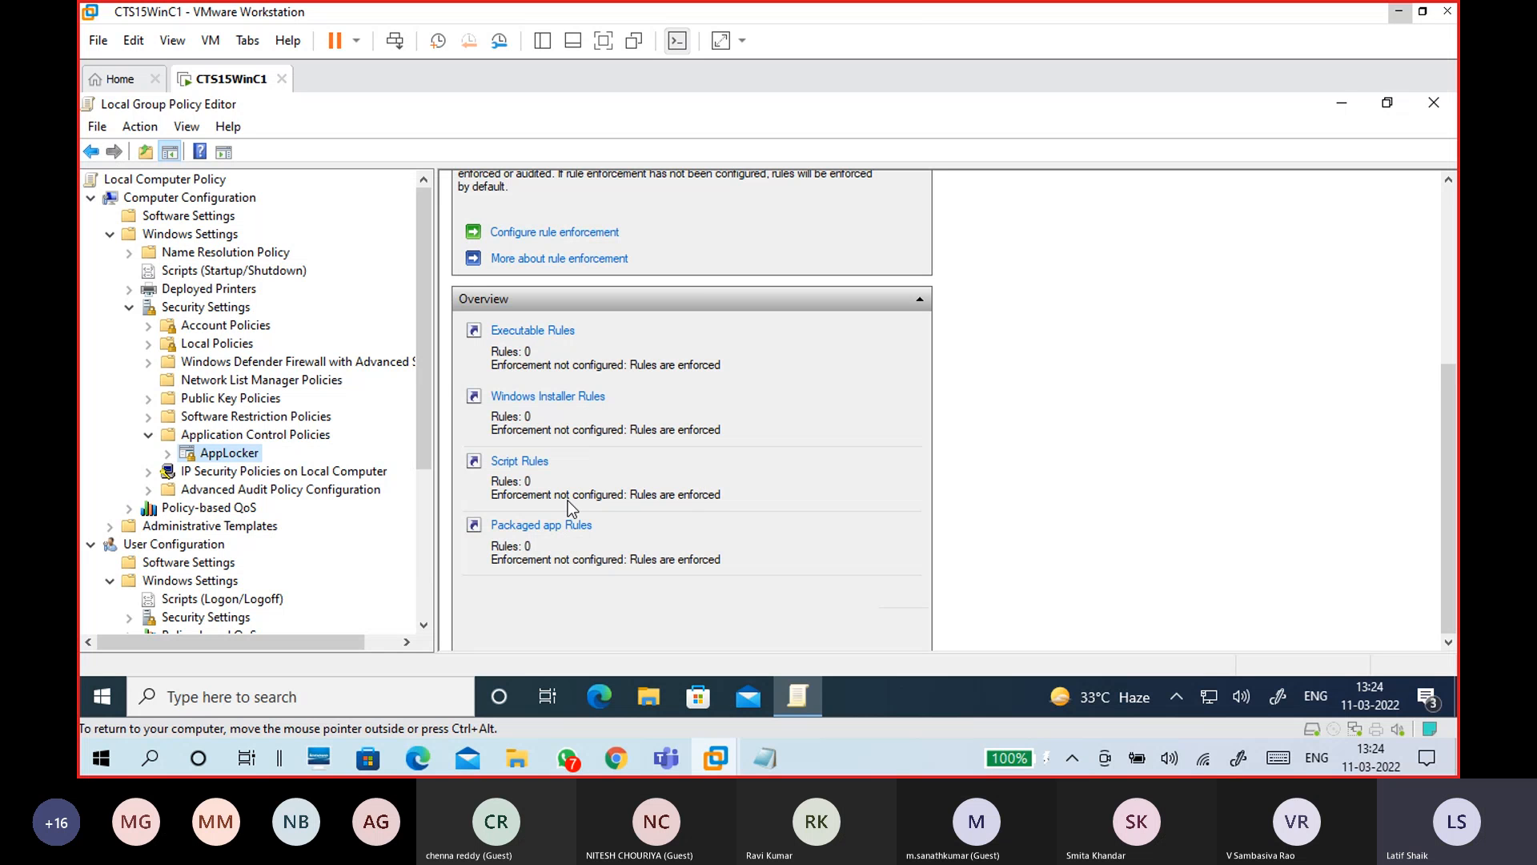
Step: Show the IP Security, Public Key, Windows Defender Firewall, Application Control, Account and Local Policies nodes under Computer Configuration's Security Settings
left_click(292, 474)
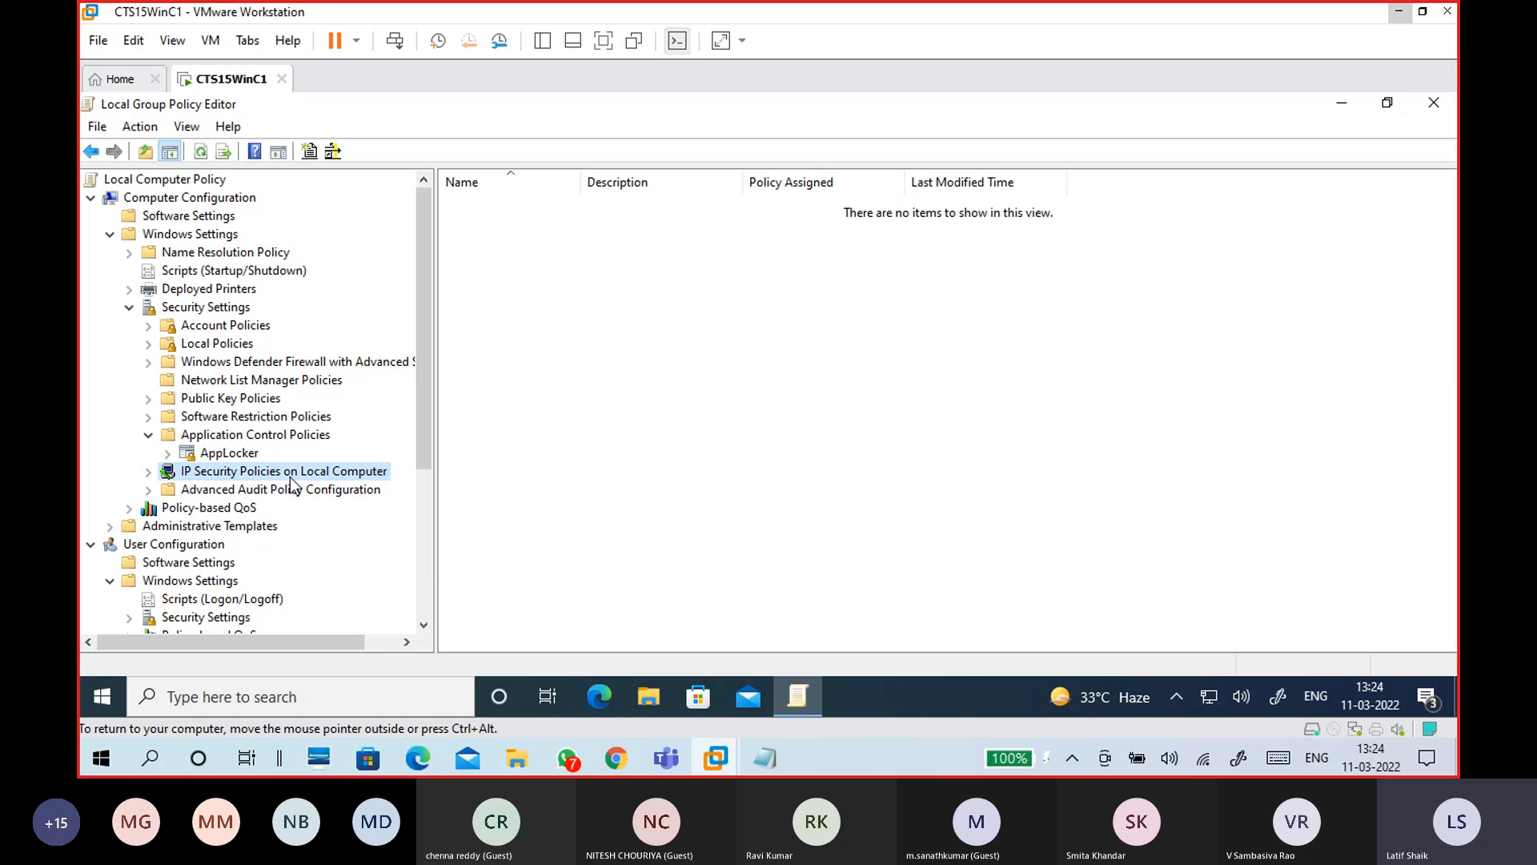
left_click(267, 401)
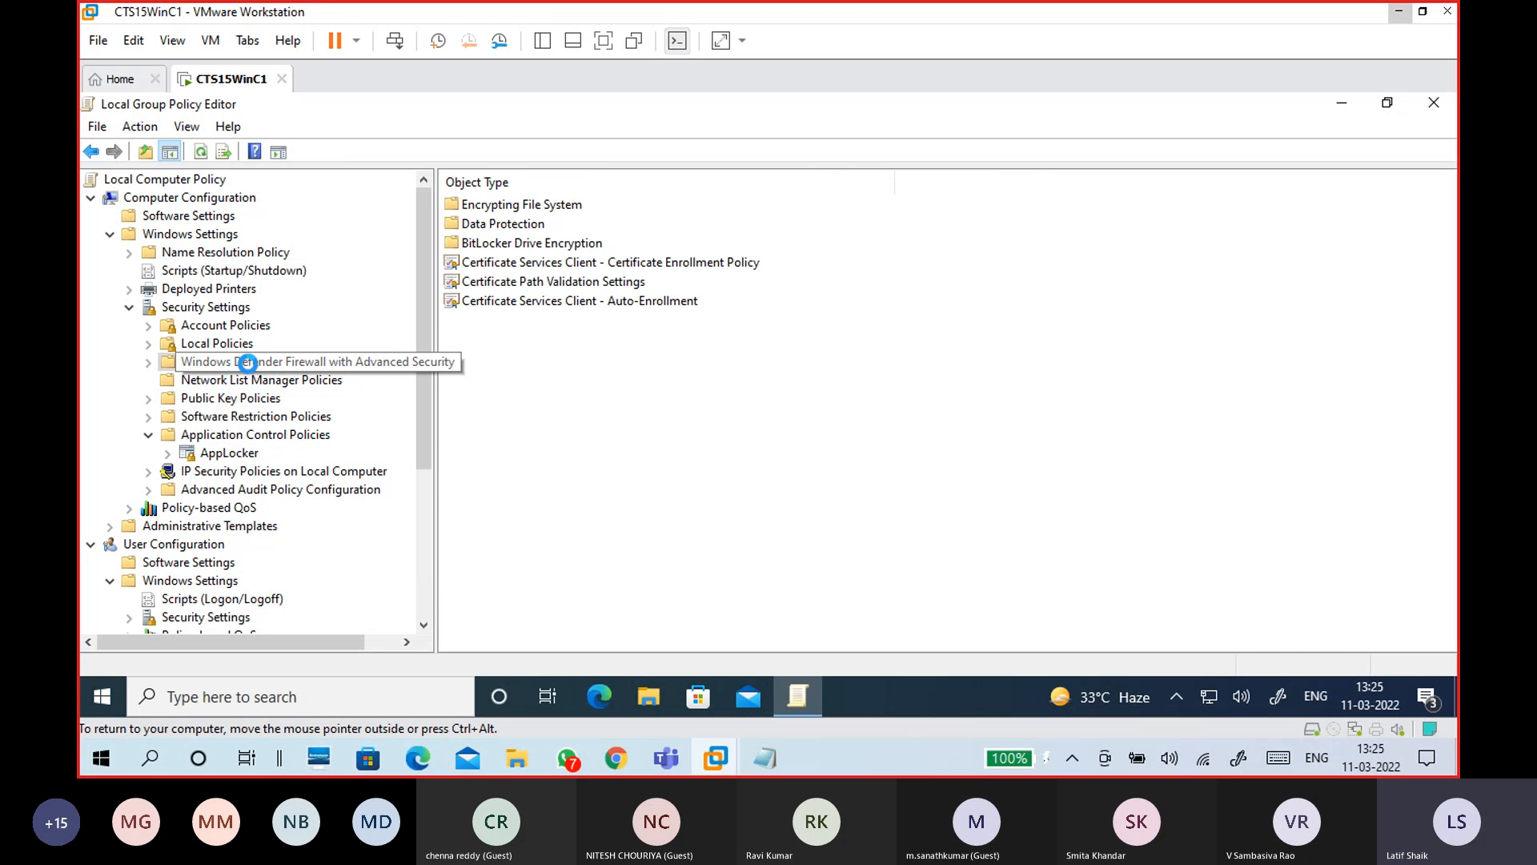
left_click(247, 363)
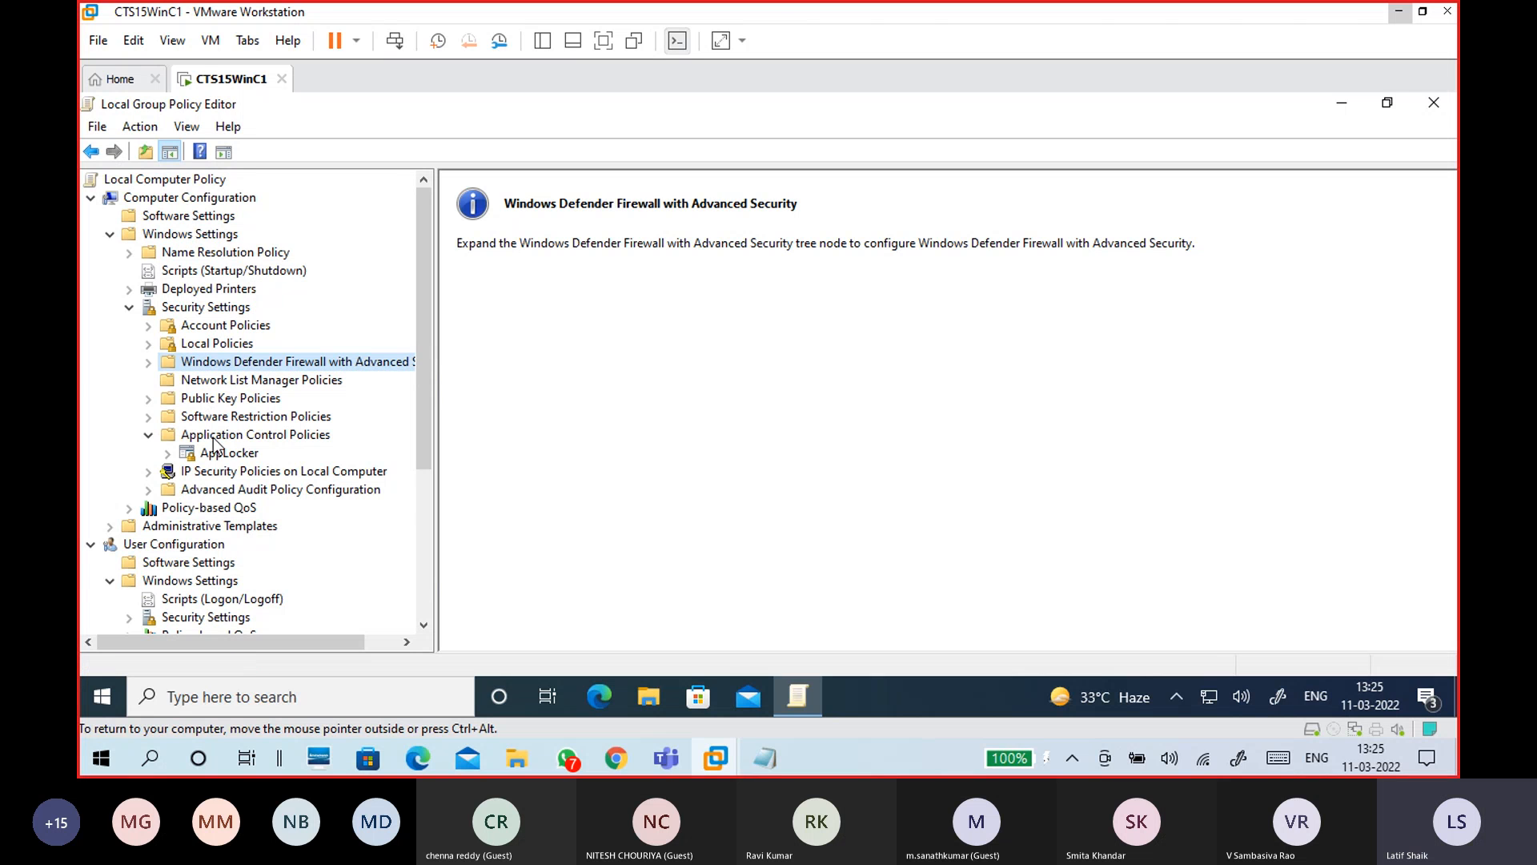
left_click(240, 434)
left_click(221, 330)
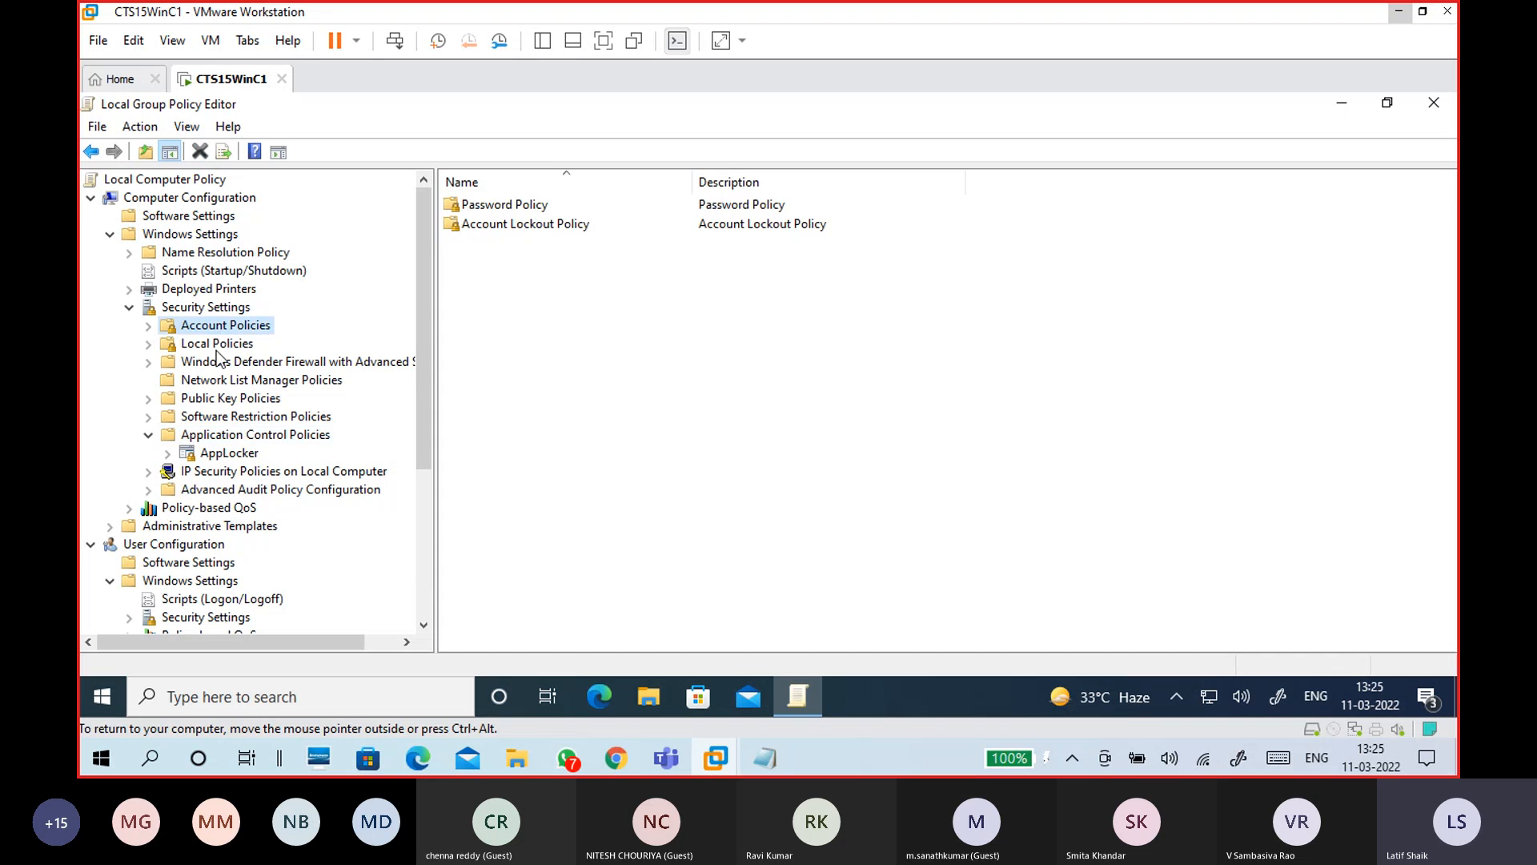
left_click(218, 346)
Step: Point out the Computer Configuration and User Configuration nodes by selecting each and looking over their policy trees
left_click(207, 200)
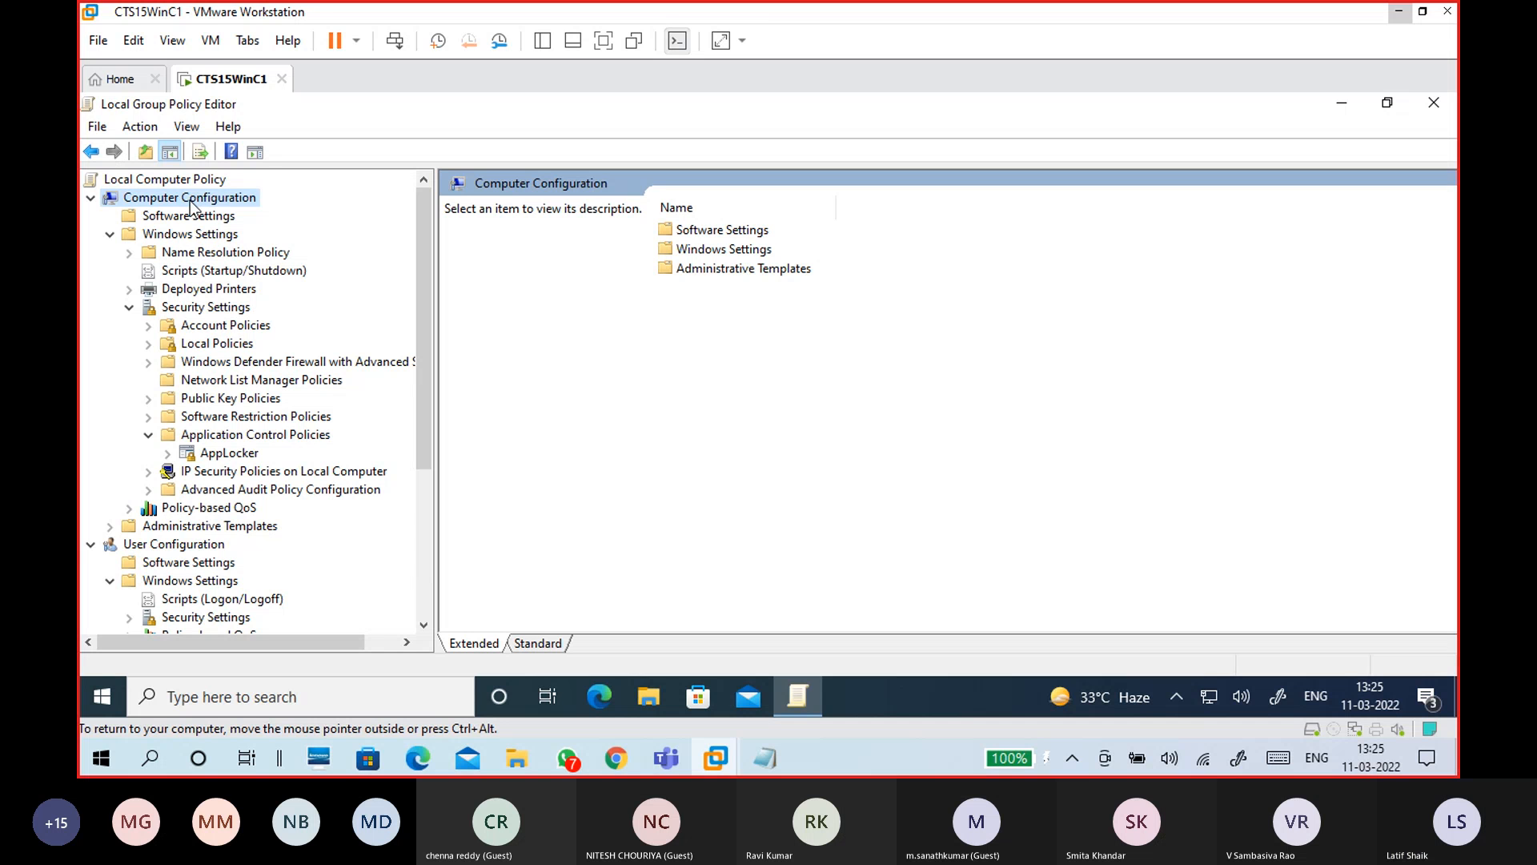
scroll(208, 474, "down", 3)
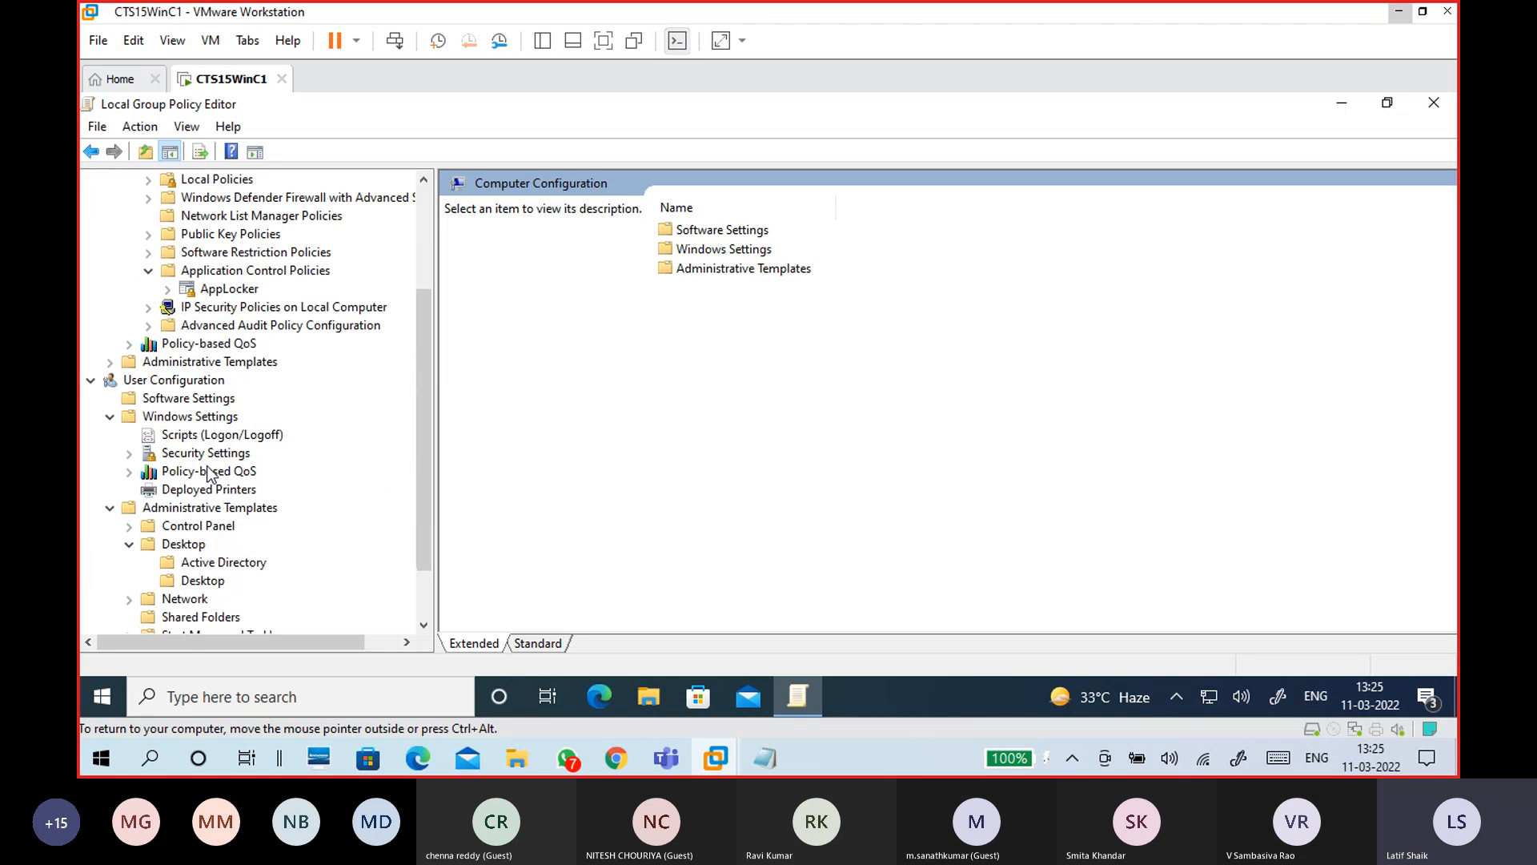
left_click(192, 381)
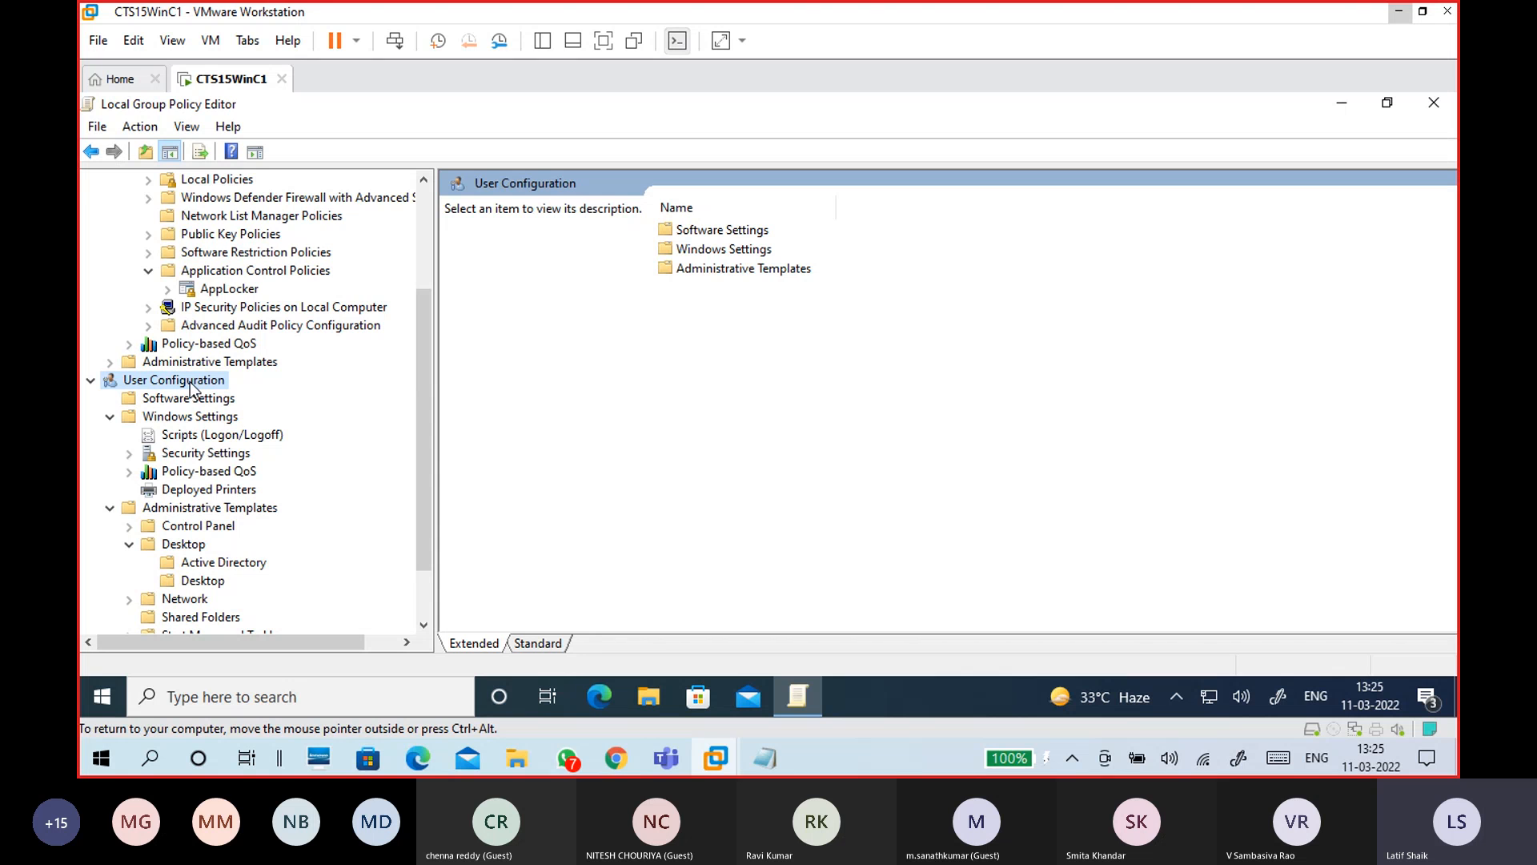
scroll(336, 484, "up", 3)
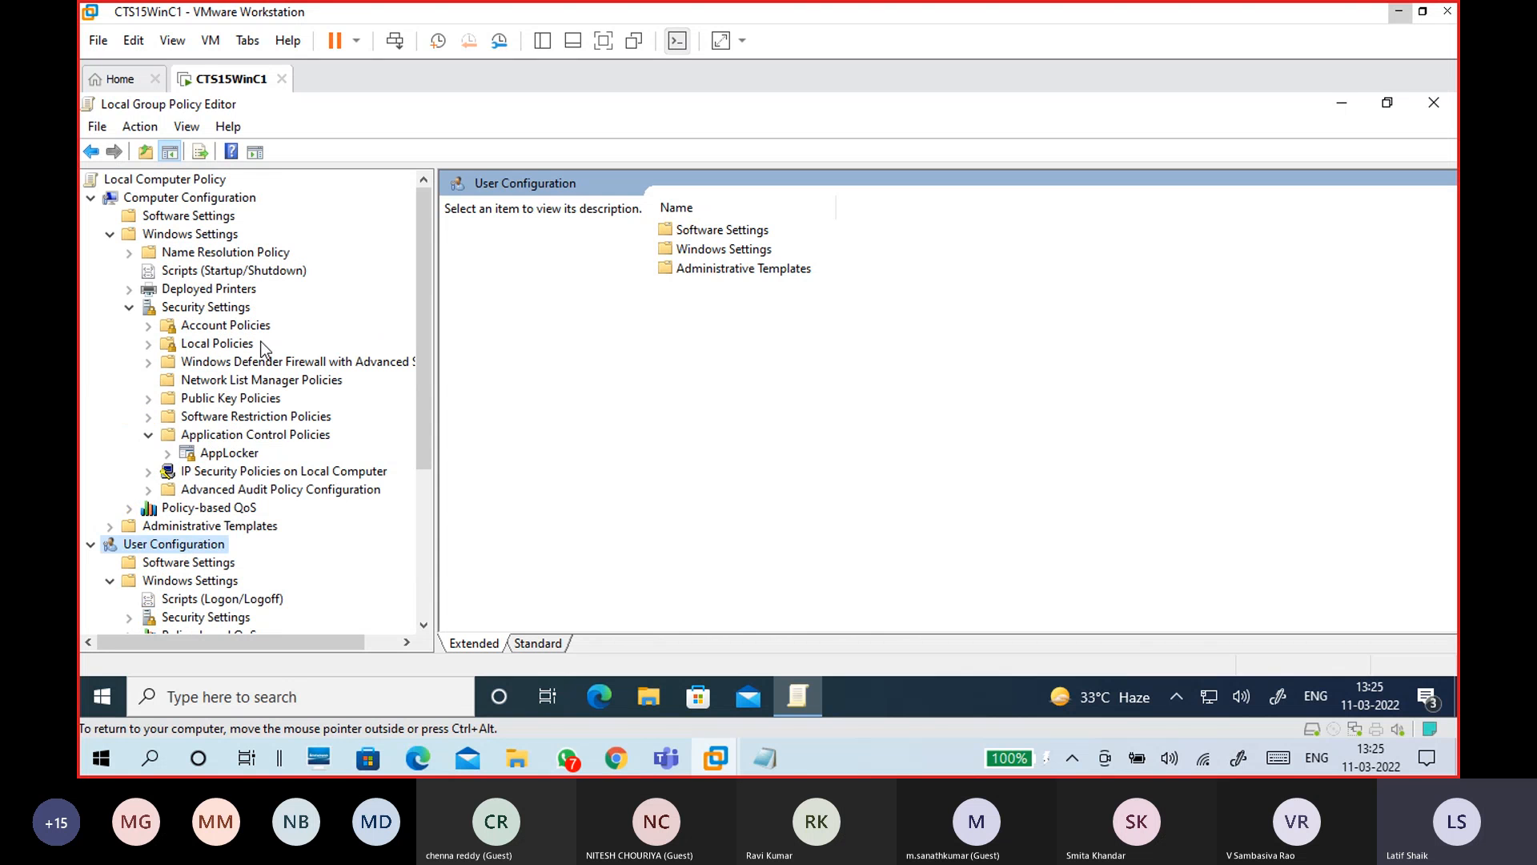
left_click(210, 200)
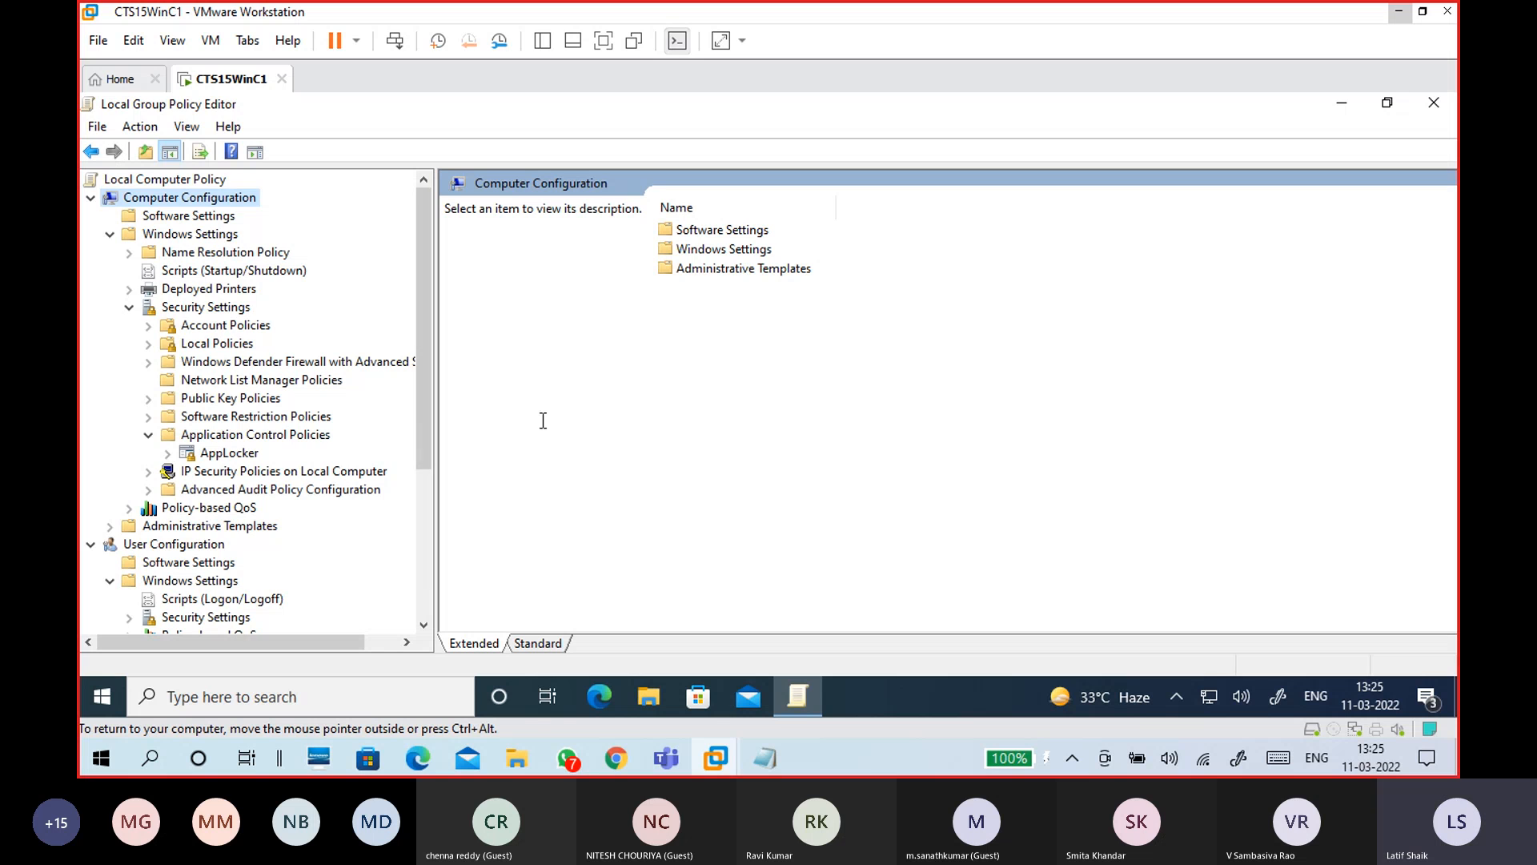
left_click_drag(429, 452, 430, 458)
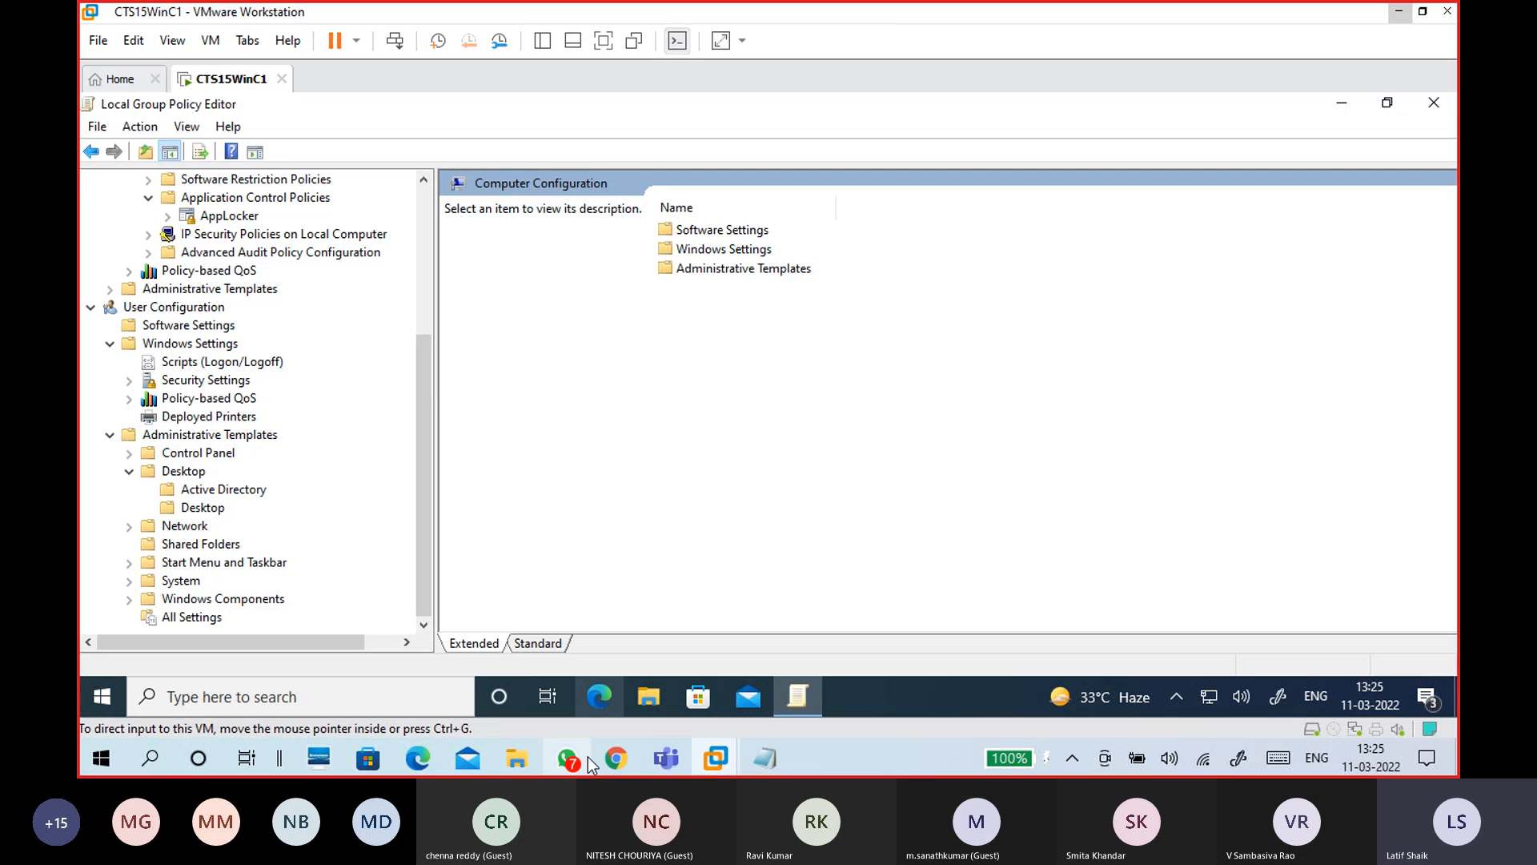
Step: Switch to the Microsoft Docs article in Chrome and highlight Method 2's Administrative templates, Network > Lanman Workstation path and "Enable insecure guest logons" setting
left_click(615, 758)
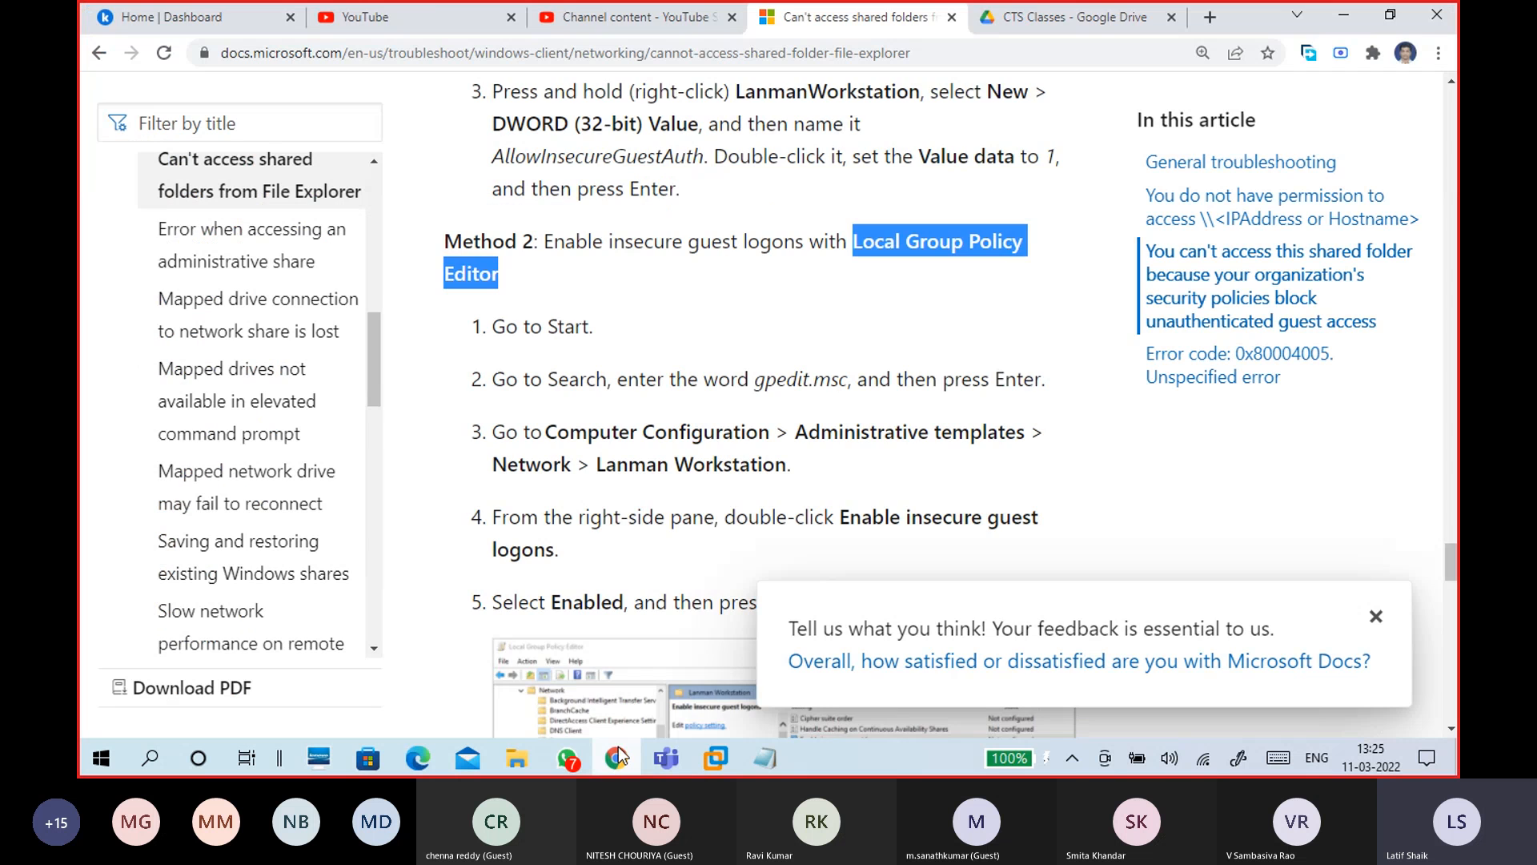
scroll(717, 474, "down", 5)
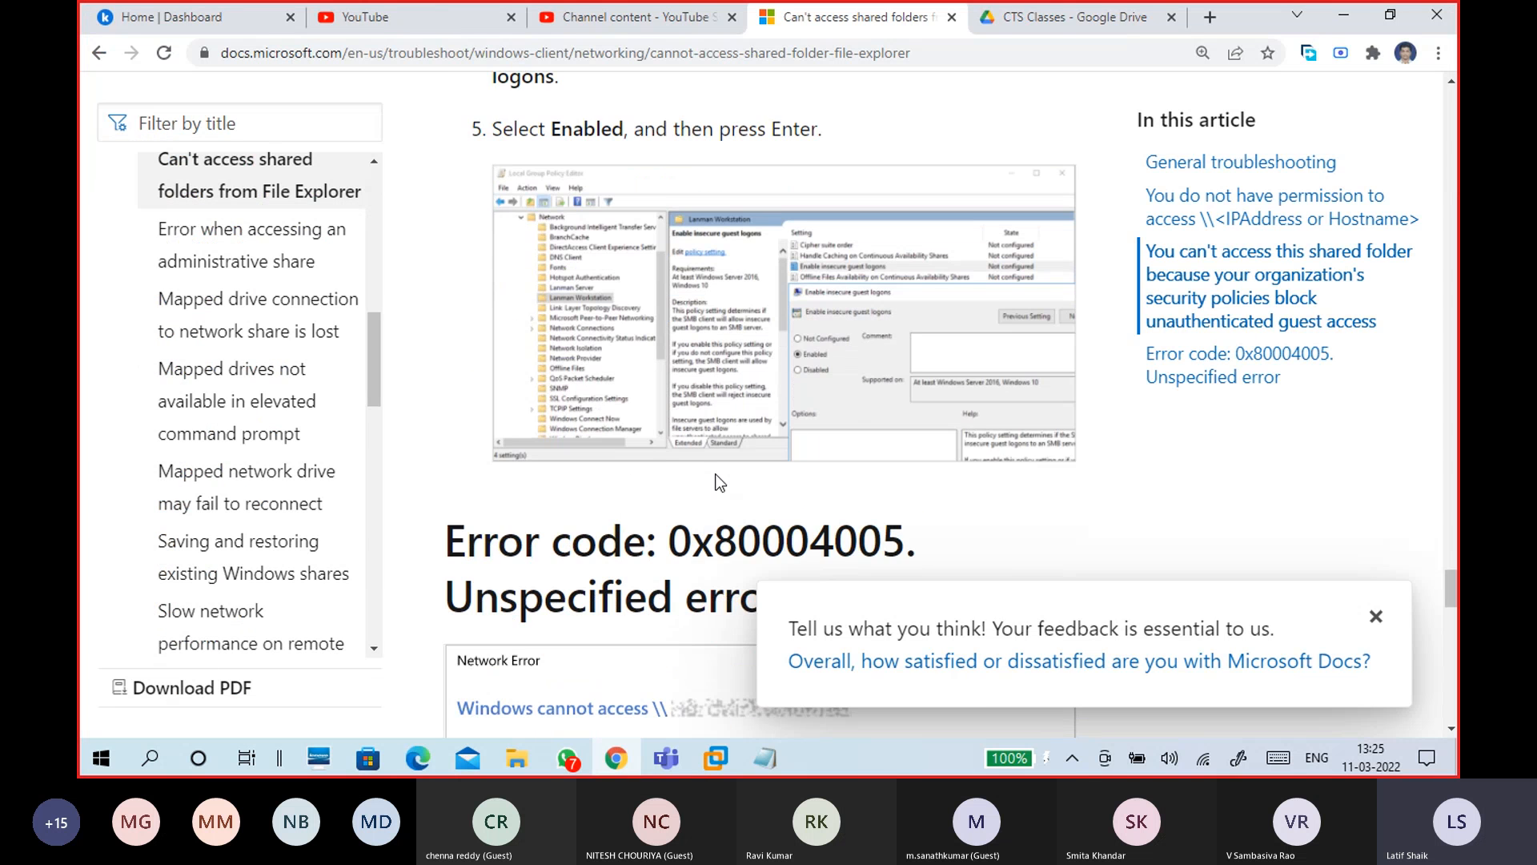
scroll(679, 455, "up", 3)
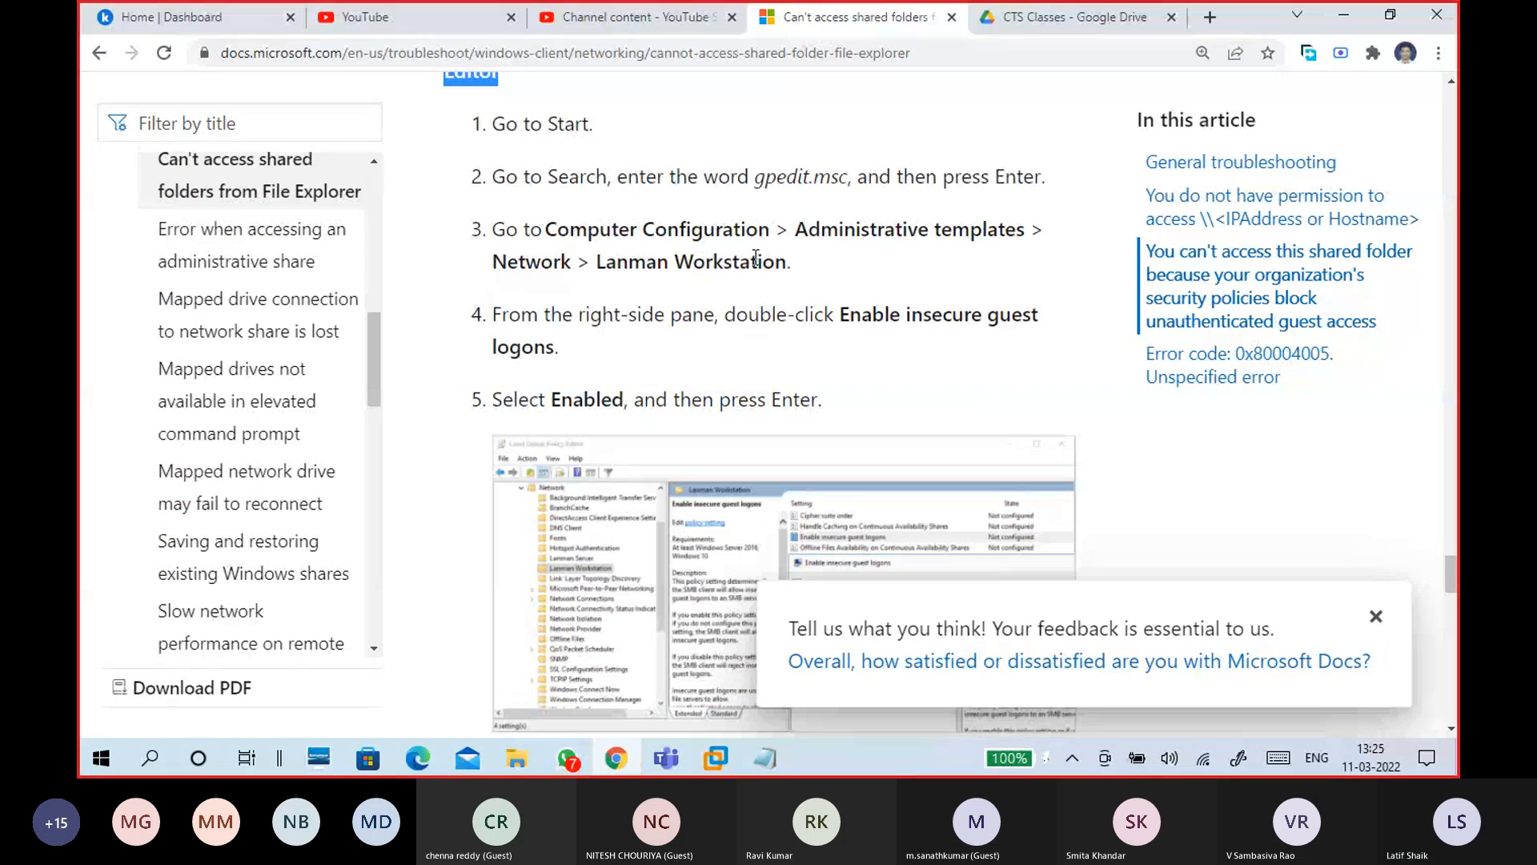
left_click_drag(546, 232, 1033, 225)
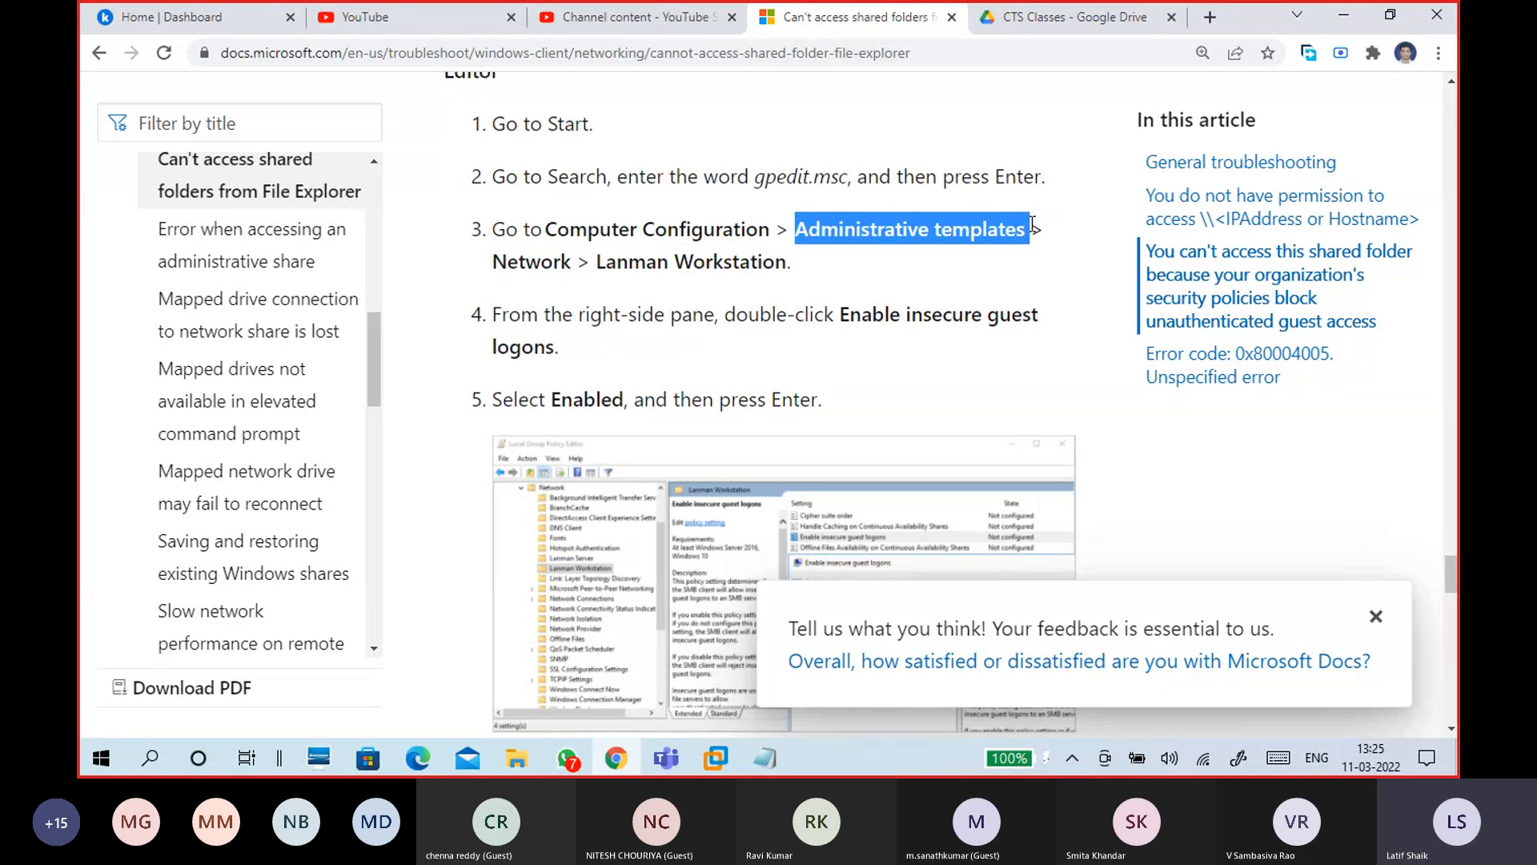
left_click_drag(494, 266, 786, 271)
left_click_drag(844, 315, 1059, 332)
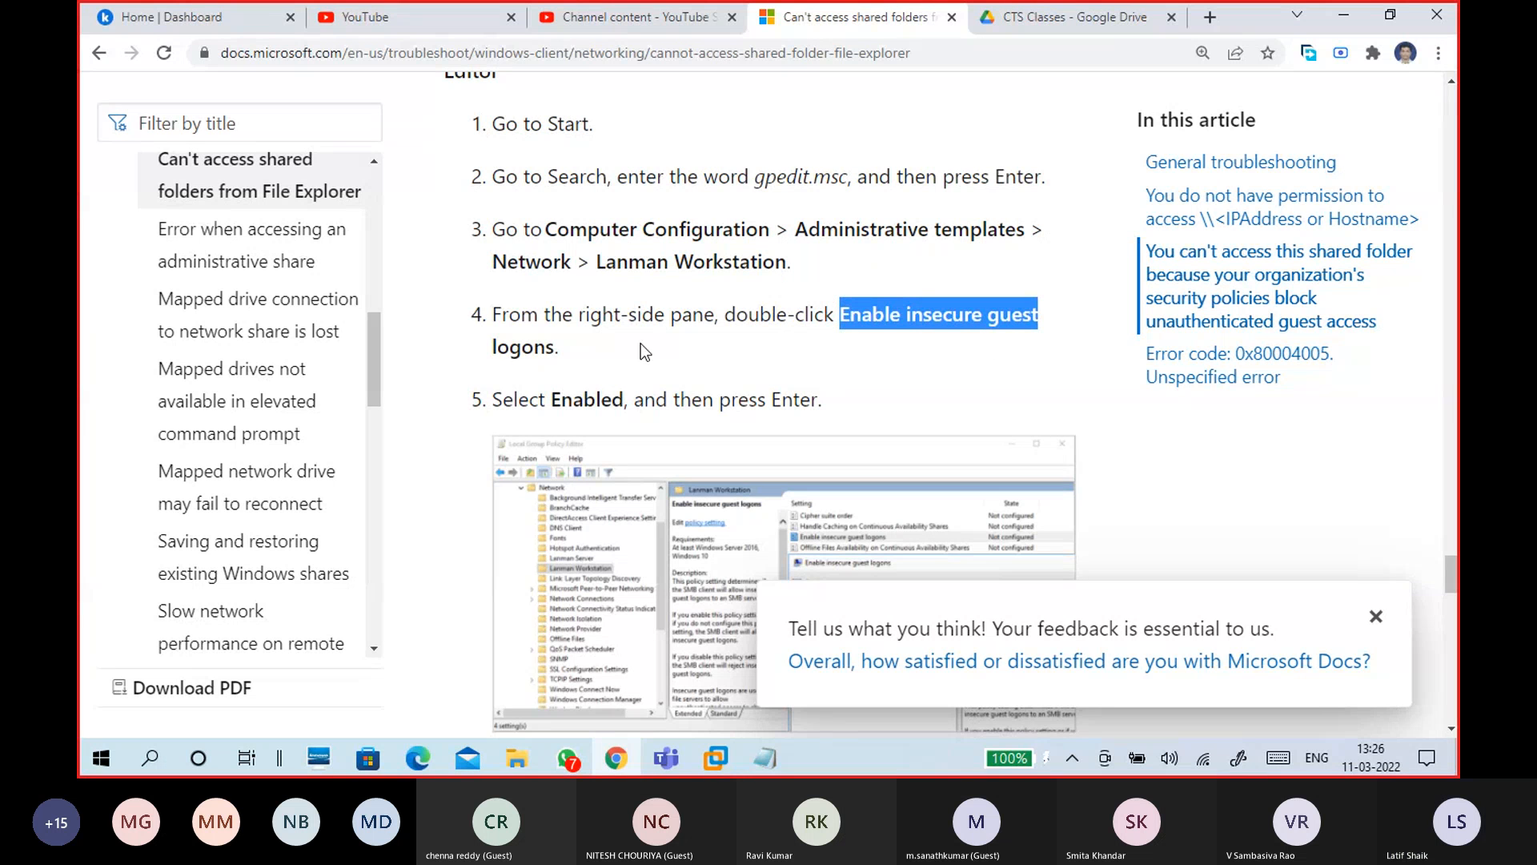
left_click_drag(565, 351, 841, 314)
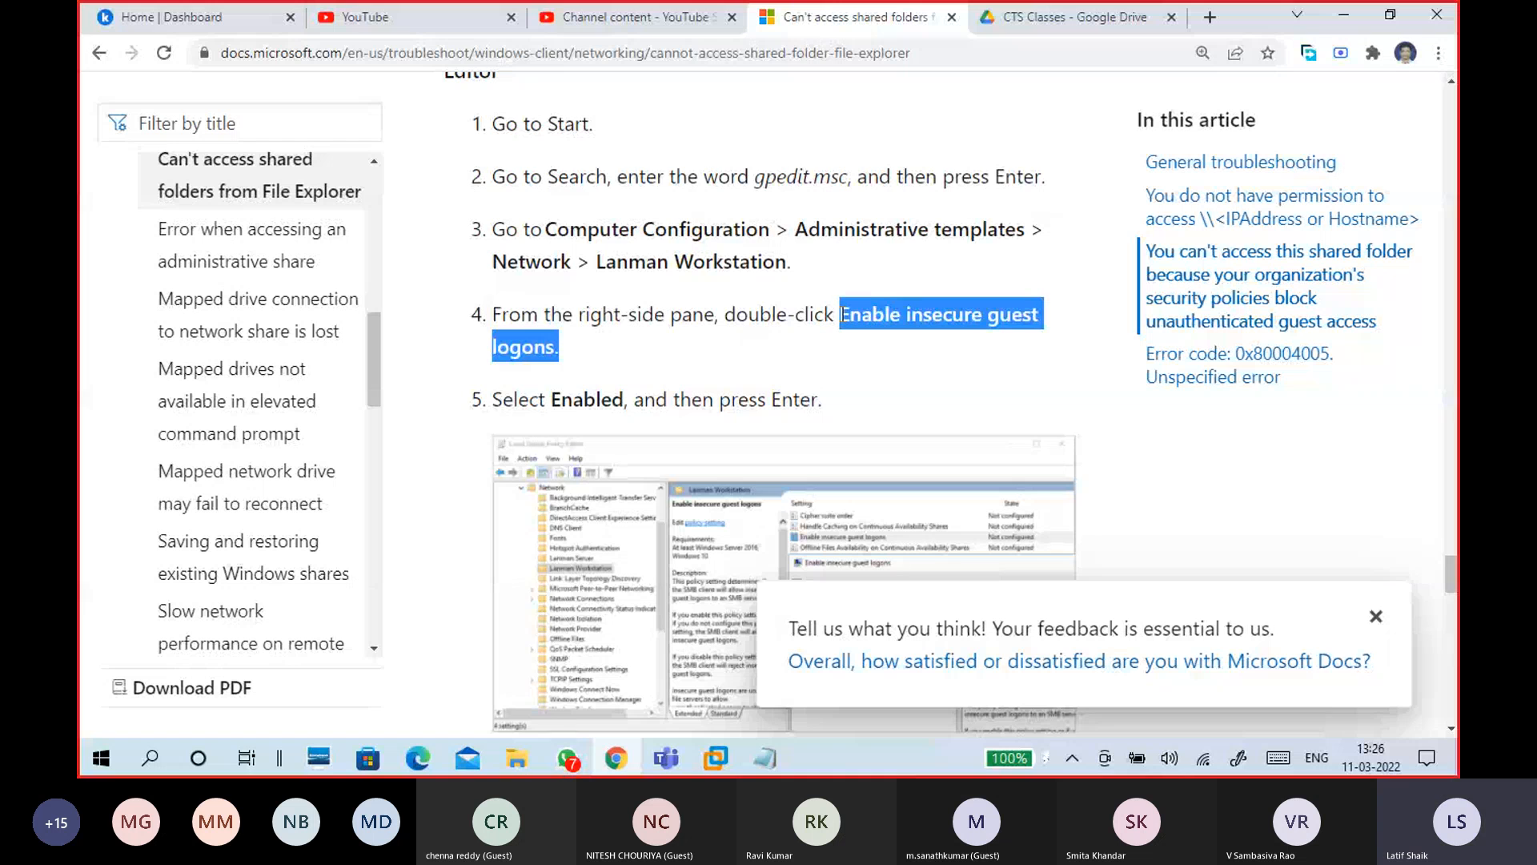
Step: Copy the article's Method 2 instructions for enabling insecure guest logons into the untitled Notepad notes below "4.Local Group Policy", and minimize the notes
scroll(549, 245, "up", 1)
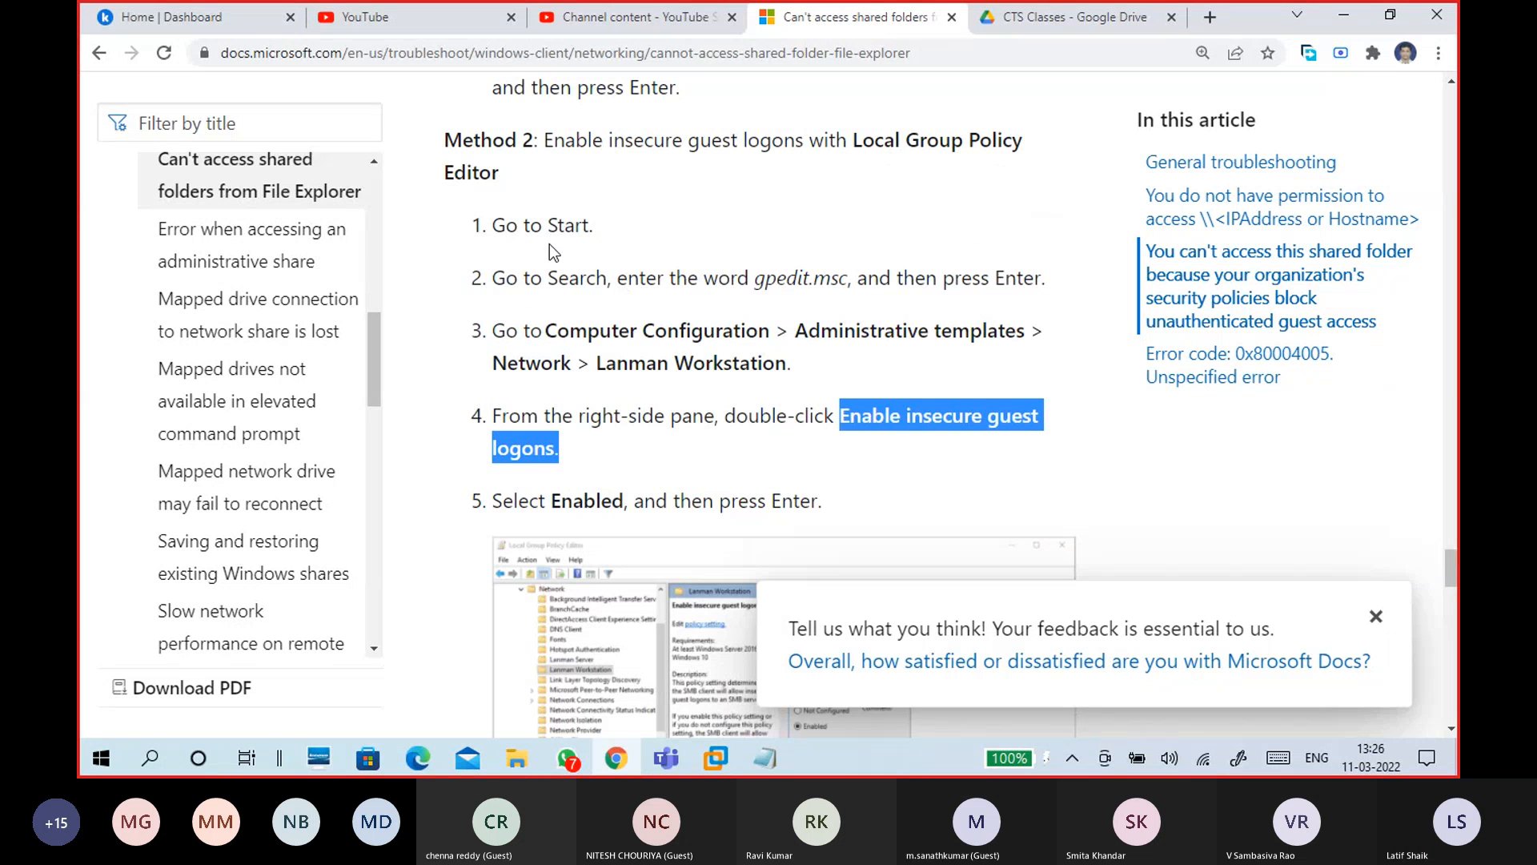
left_click_drag(540, 149, 828, 500)
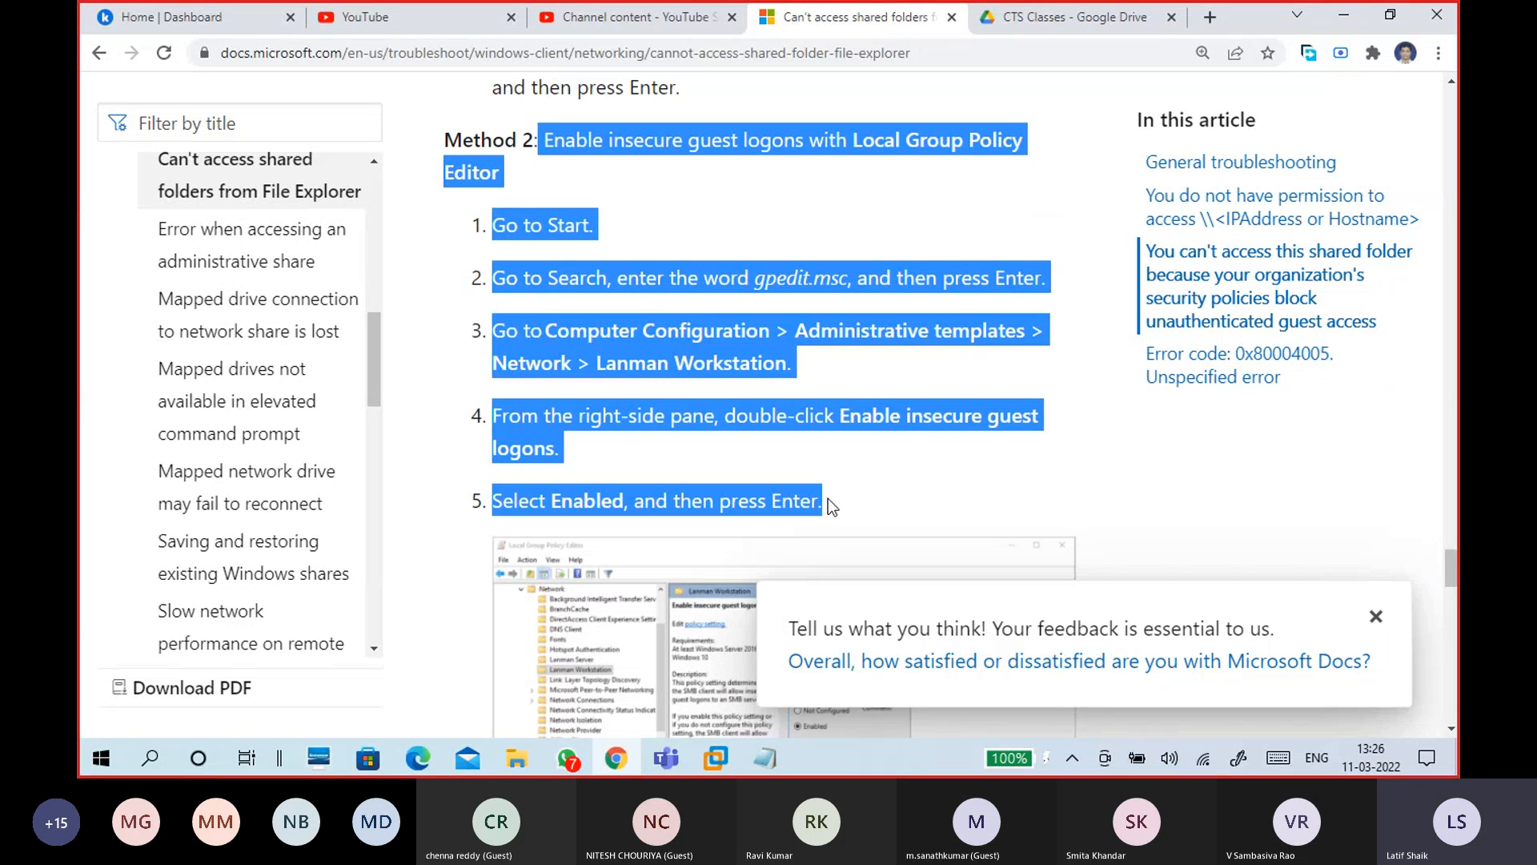
scroll(785, 482, "down", 4)
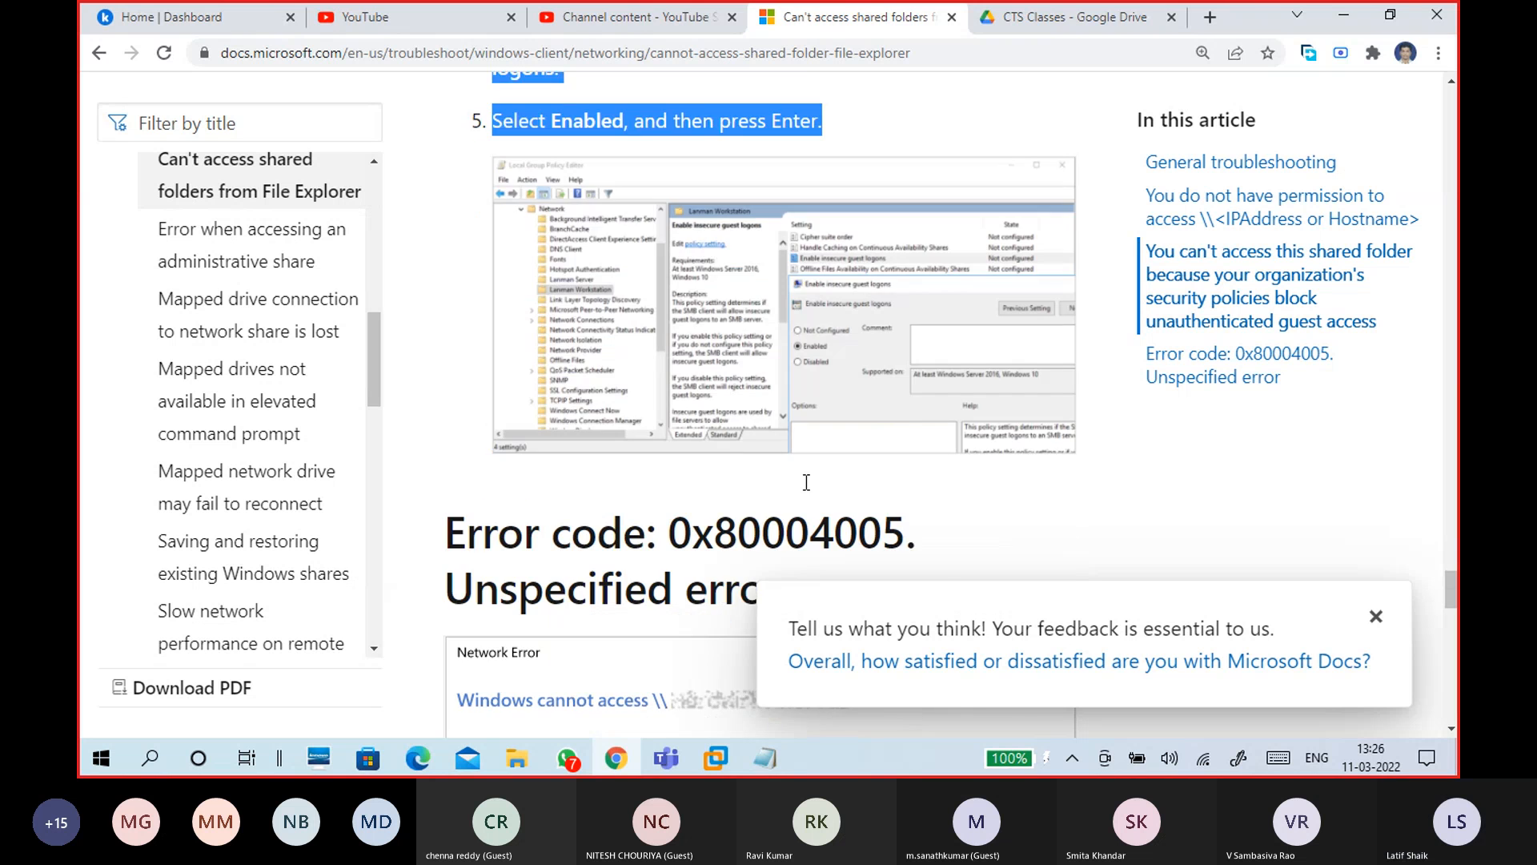
scroll(784, 483, "up", 4)
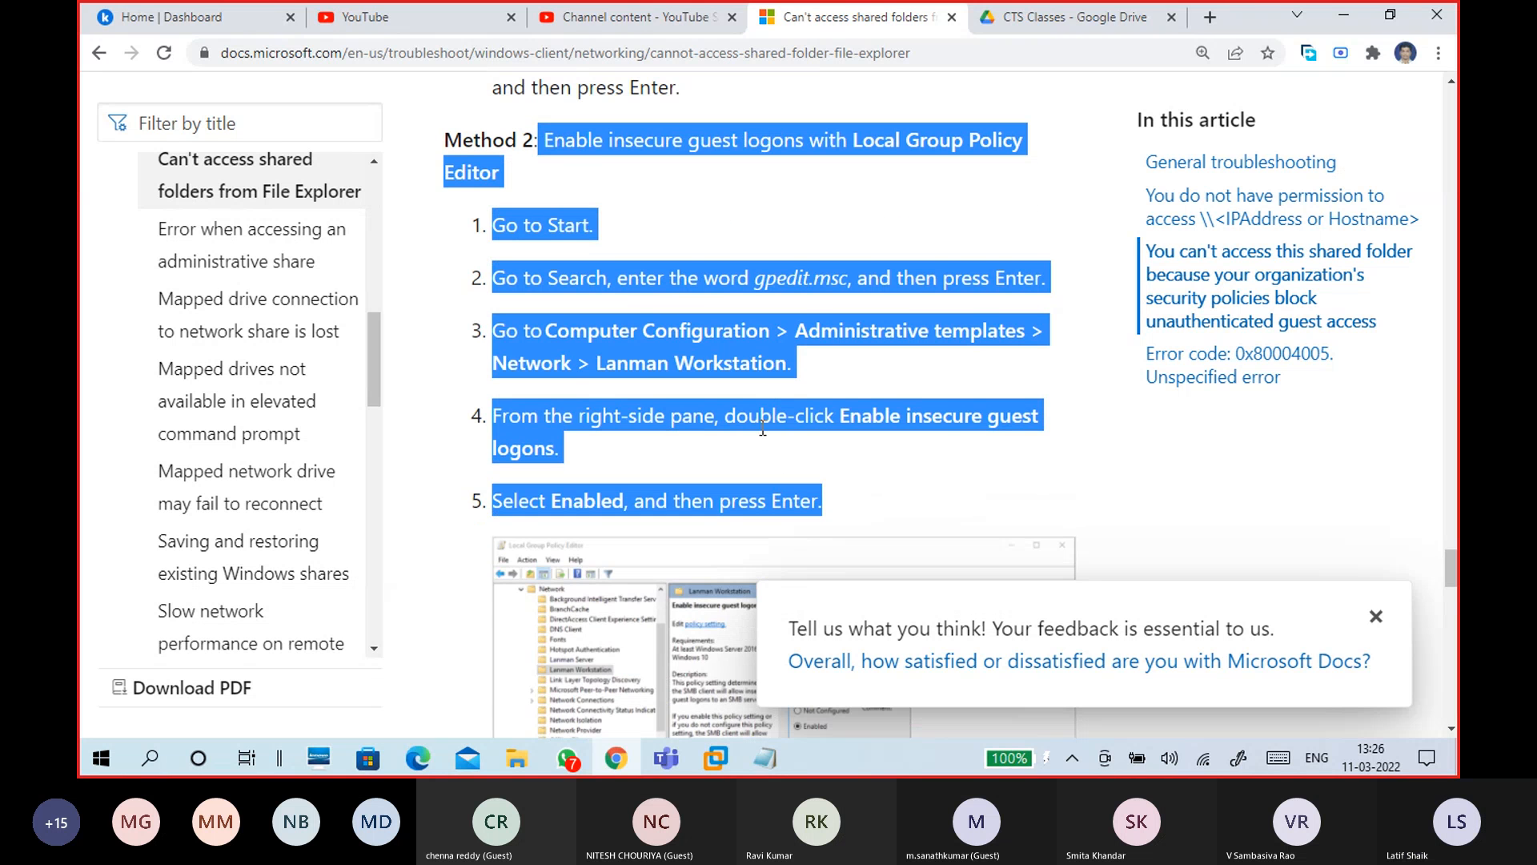
left_click(777, 752)
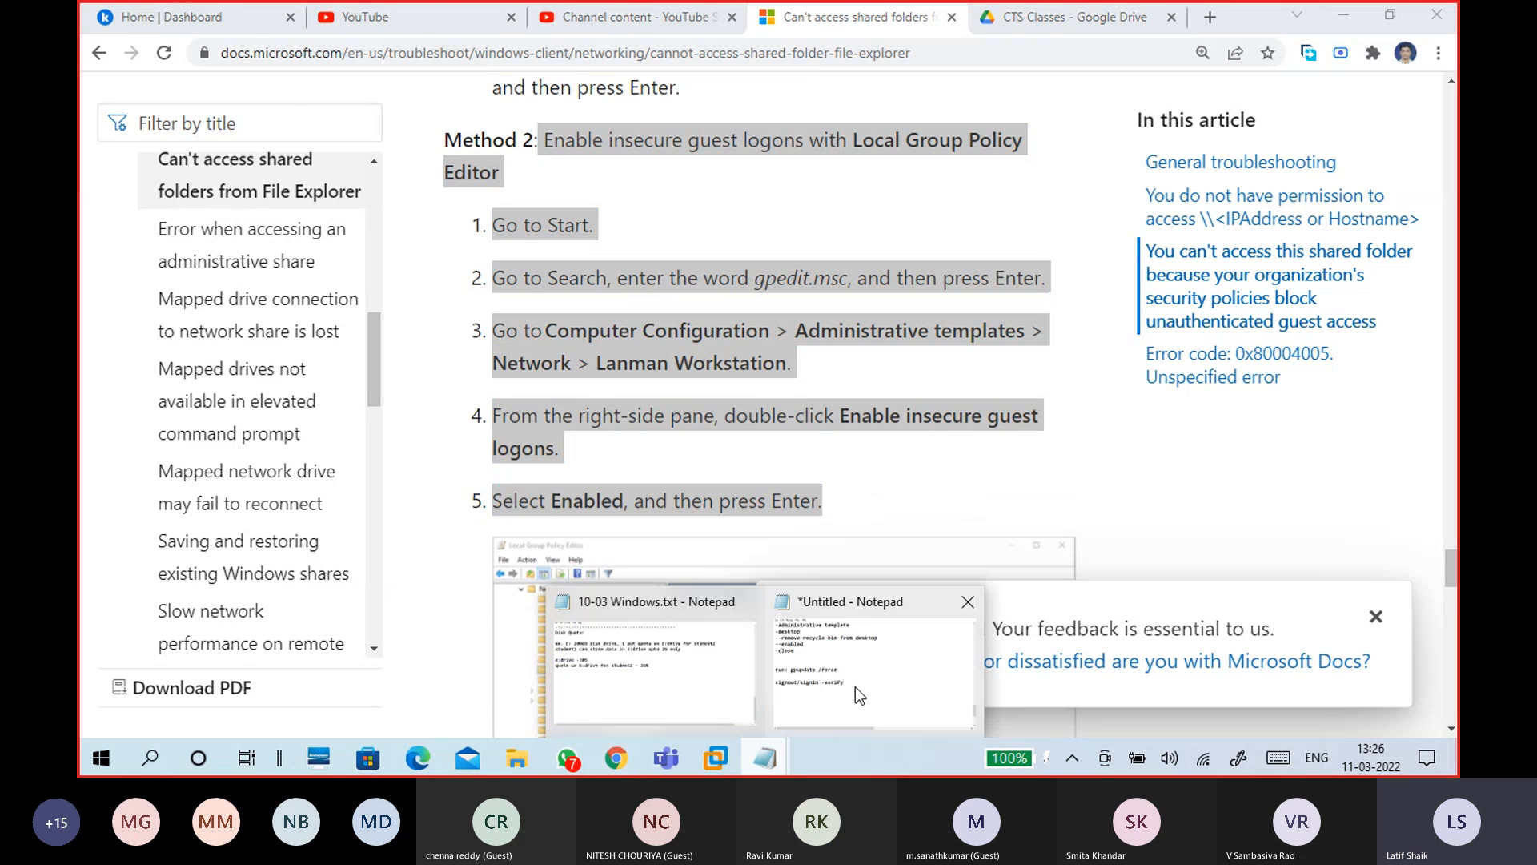
left_click(855, 687)
scroll(559, 469, "up", 20)
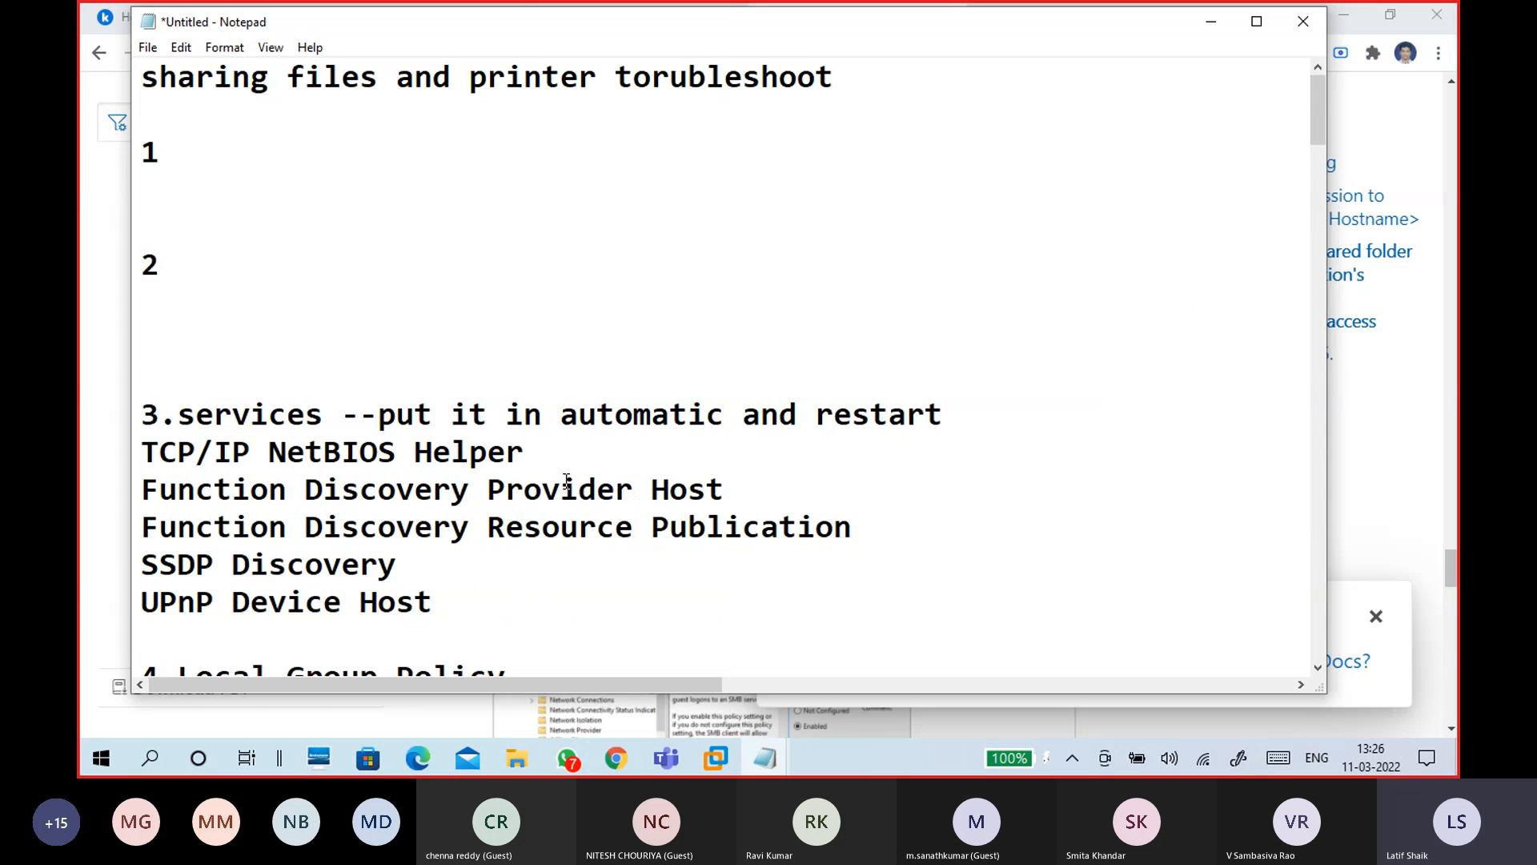
scroll(294, 385, "down", 4)
left_click(251, 260)
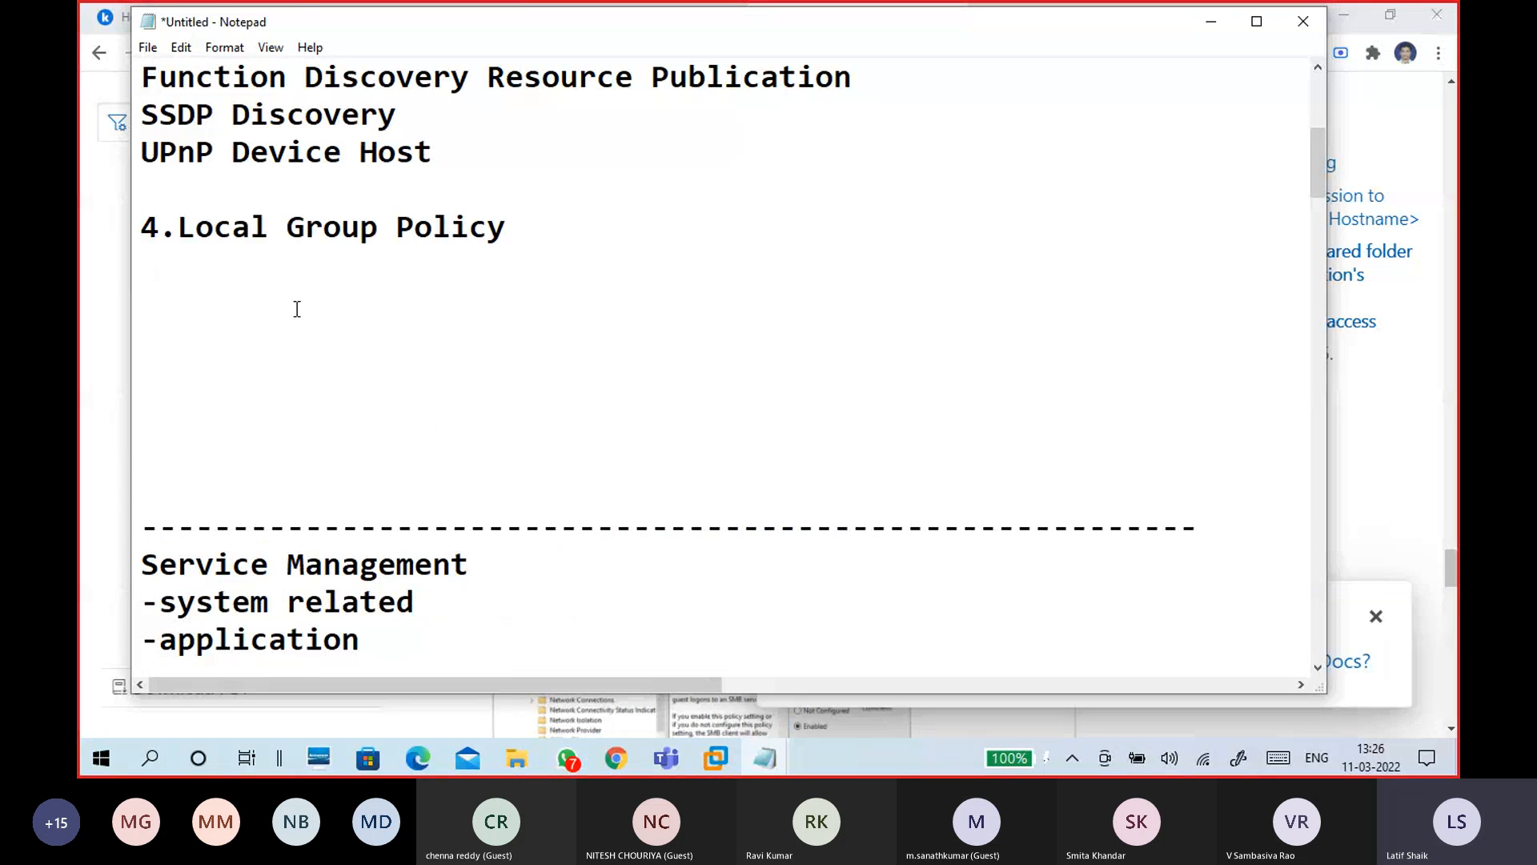
key("ctrl+v")
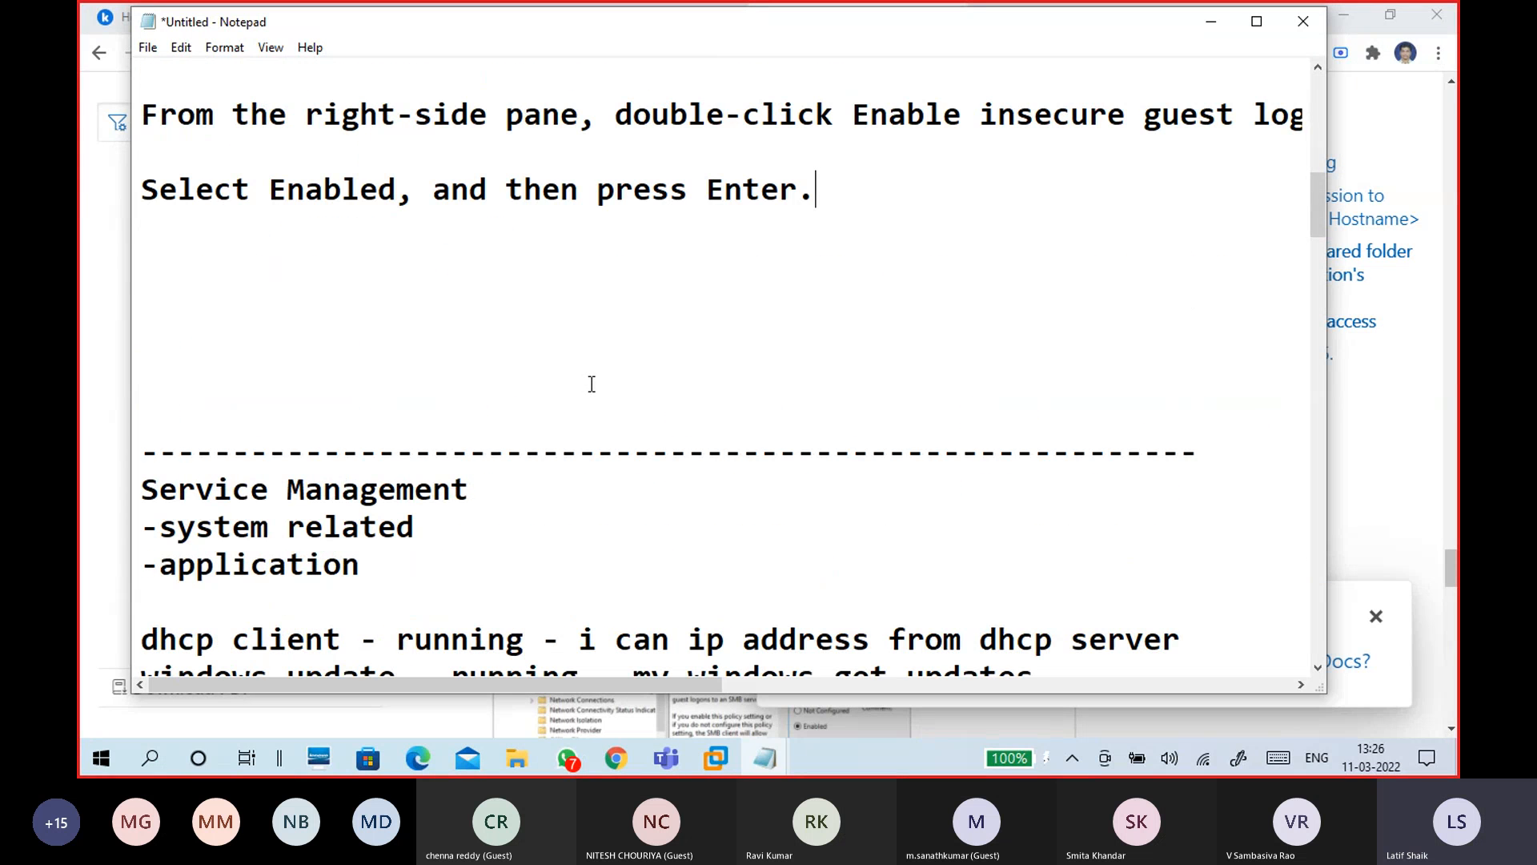
left_click(1211, 24)
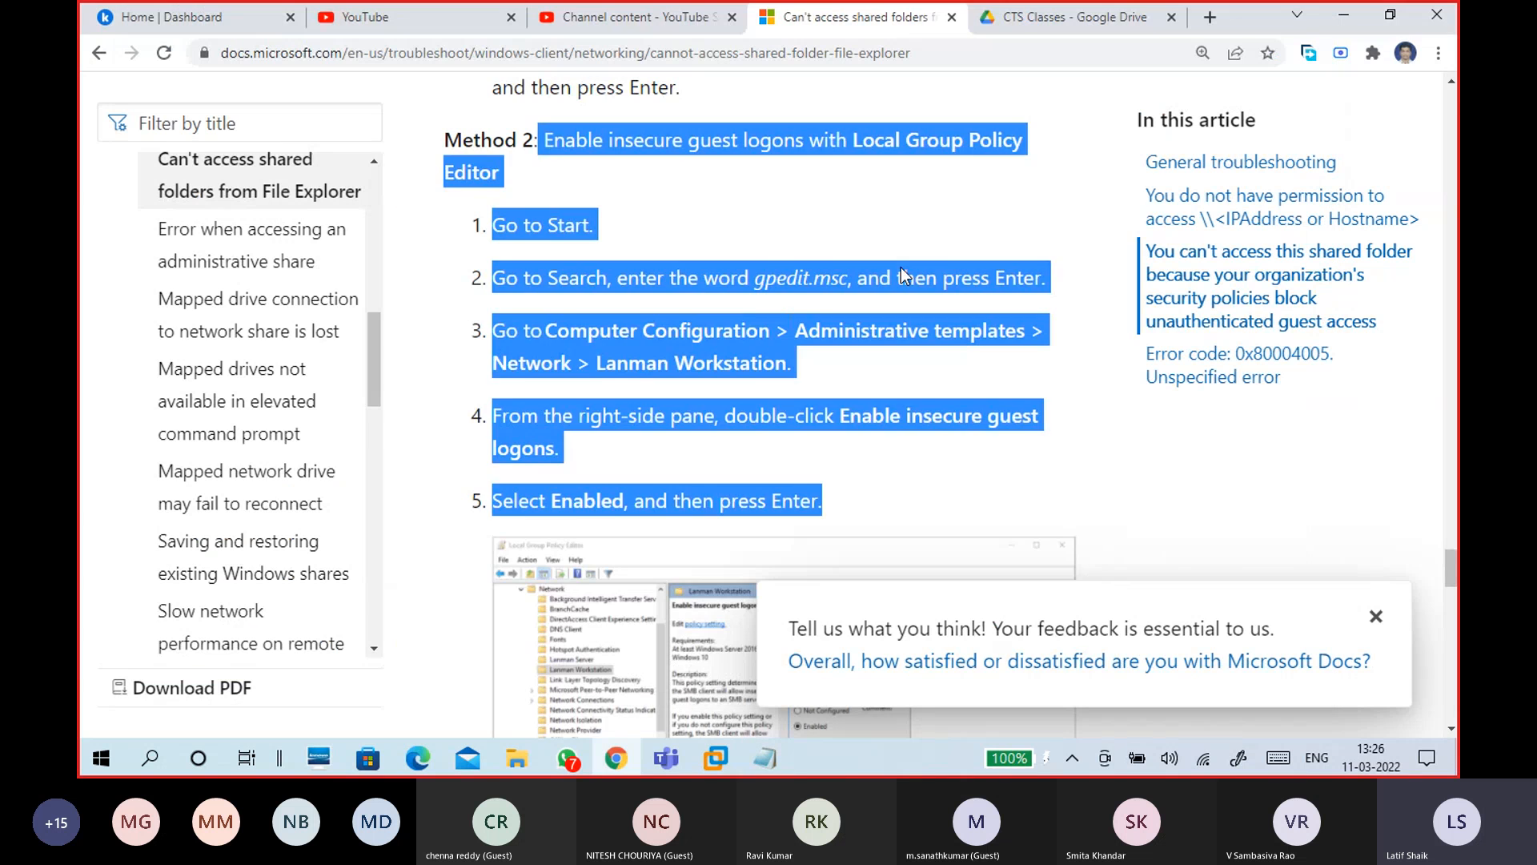
Step: Switch back to the CTS15WinC1 virtual machine, collapse Windows Settings and expand Administrative Templates under Computer Configuration
left_click(711, 623)
mouse_move(725, 748)
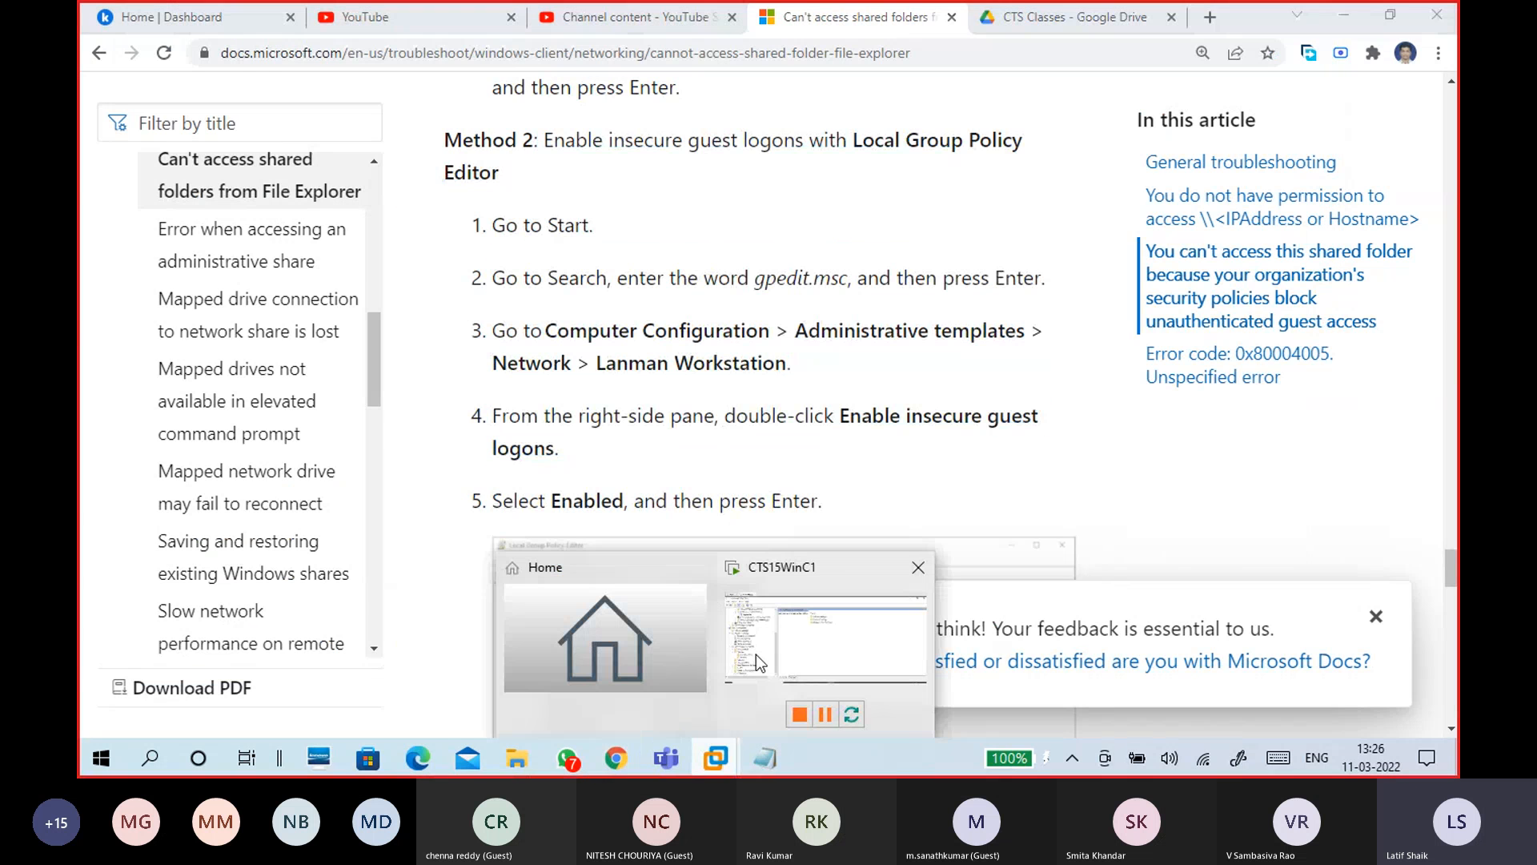
left_click(777, 651)
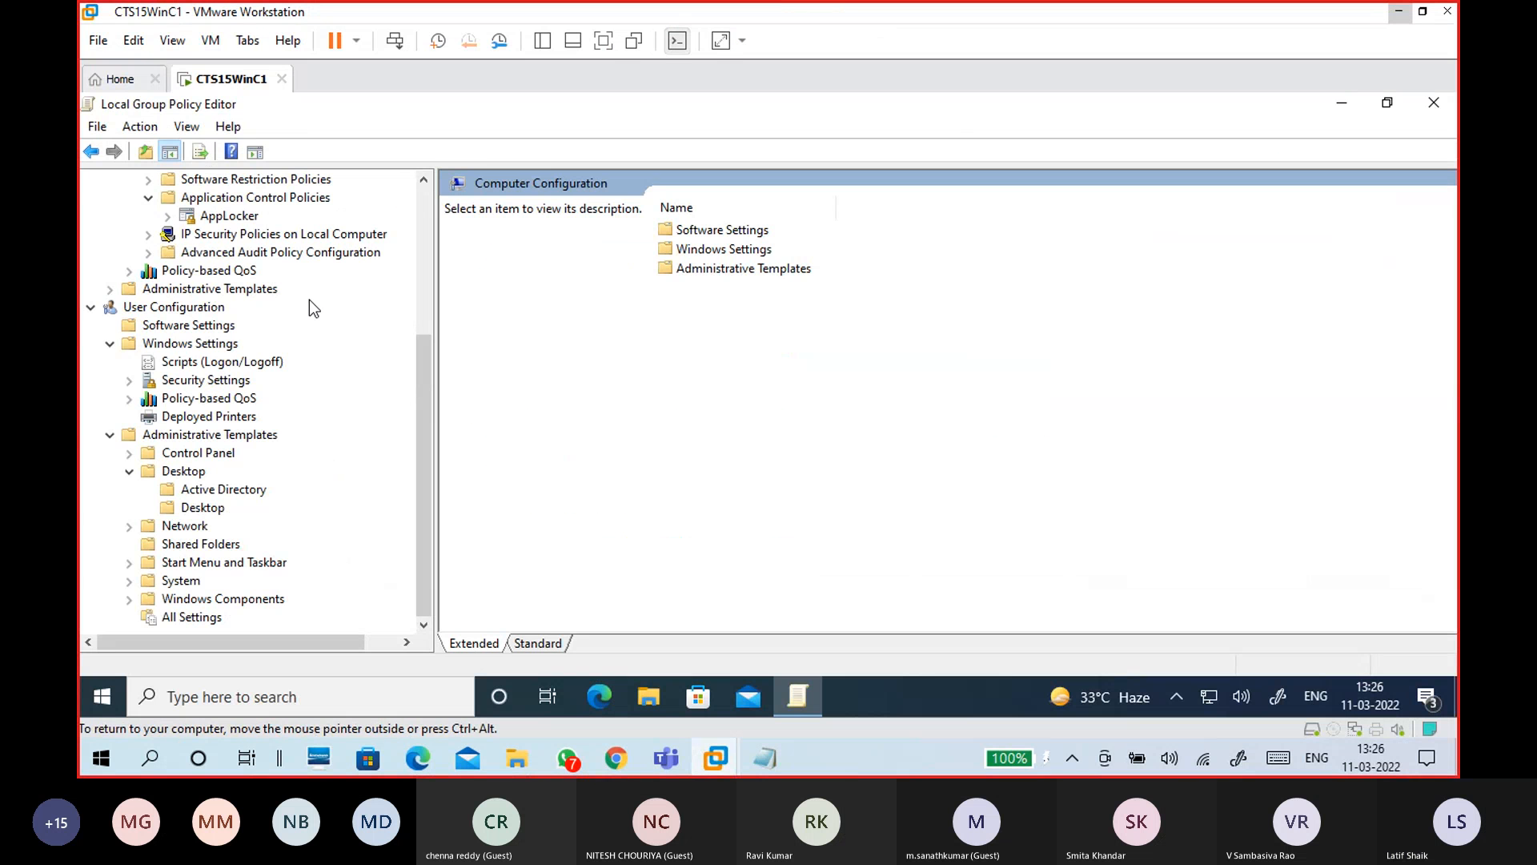
left_click_drag(420, 401, 405, 210)
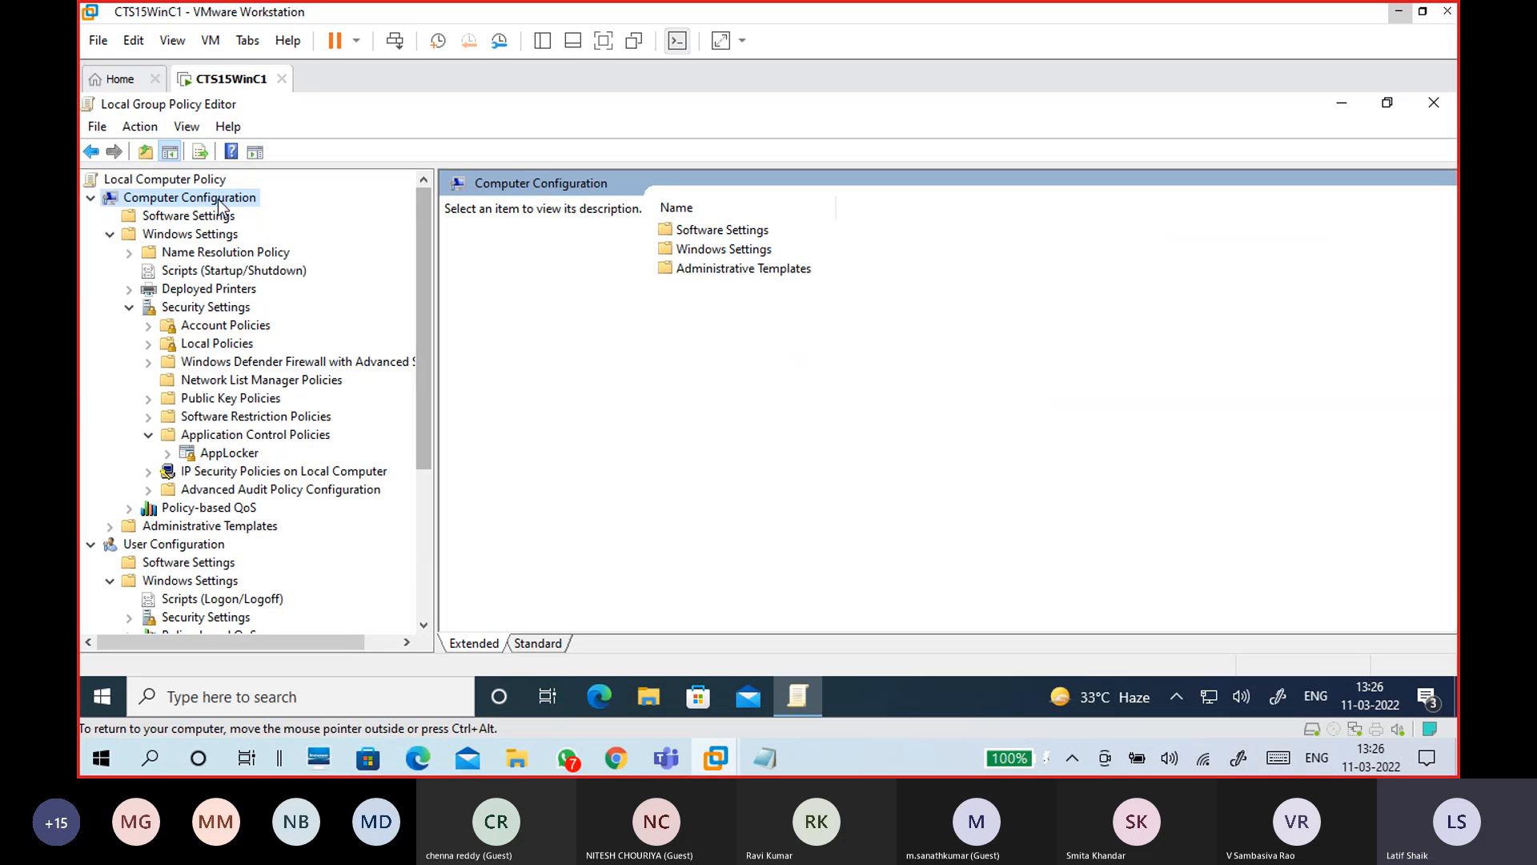
left_click(110, 234)
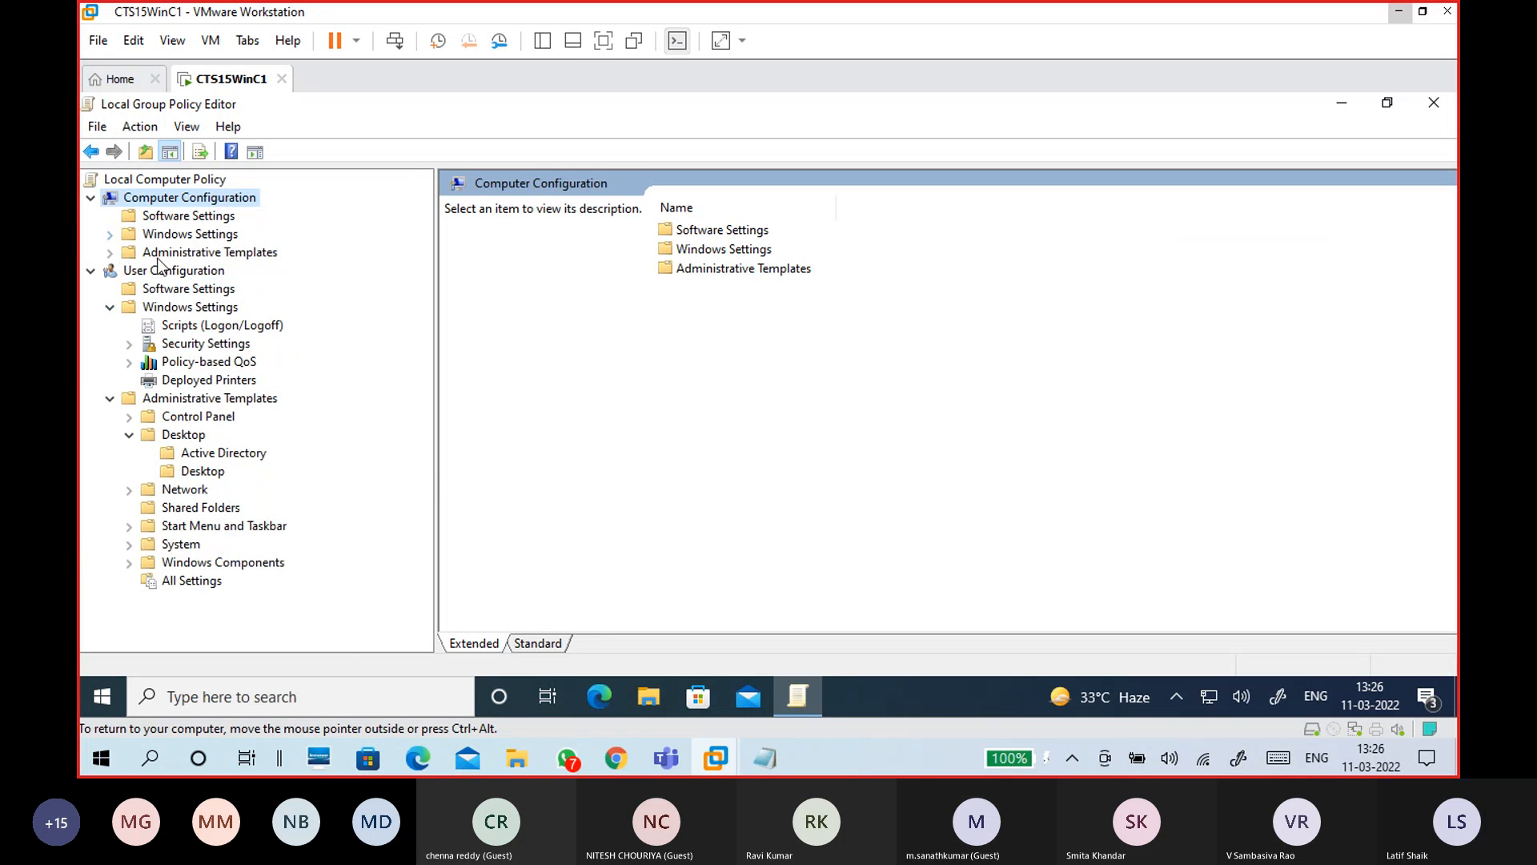
left_click(250, 253)
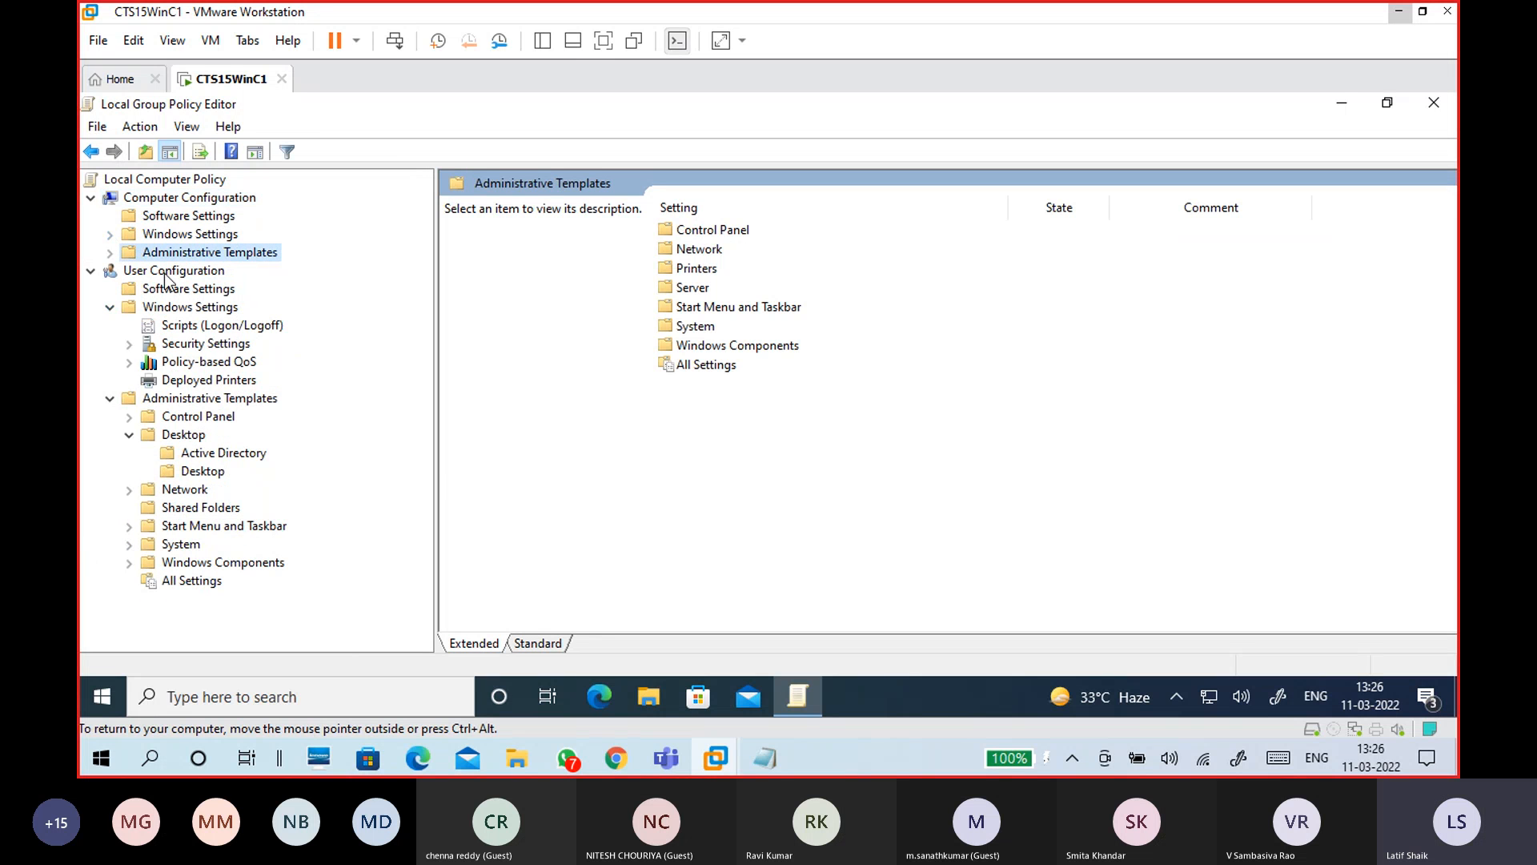
left_click(110, 253)
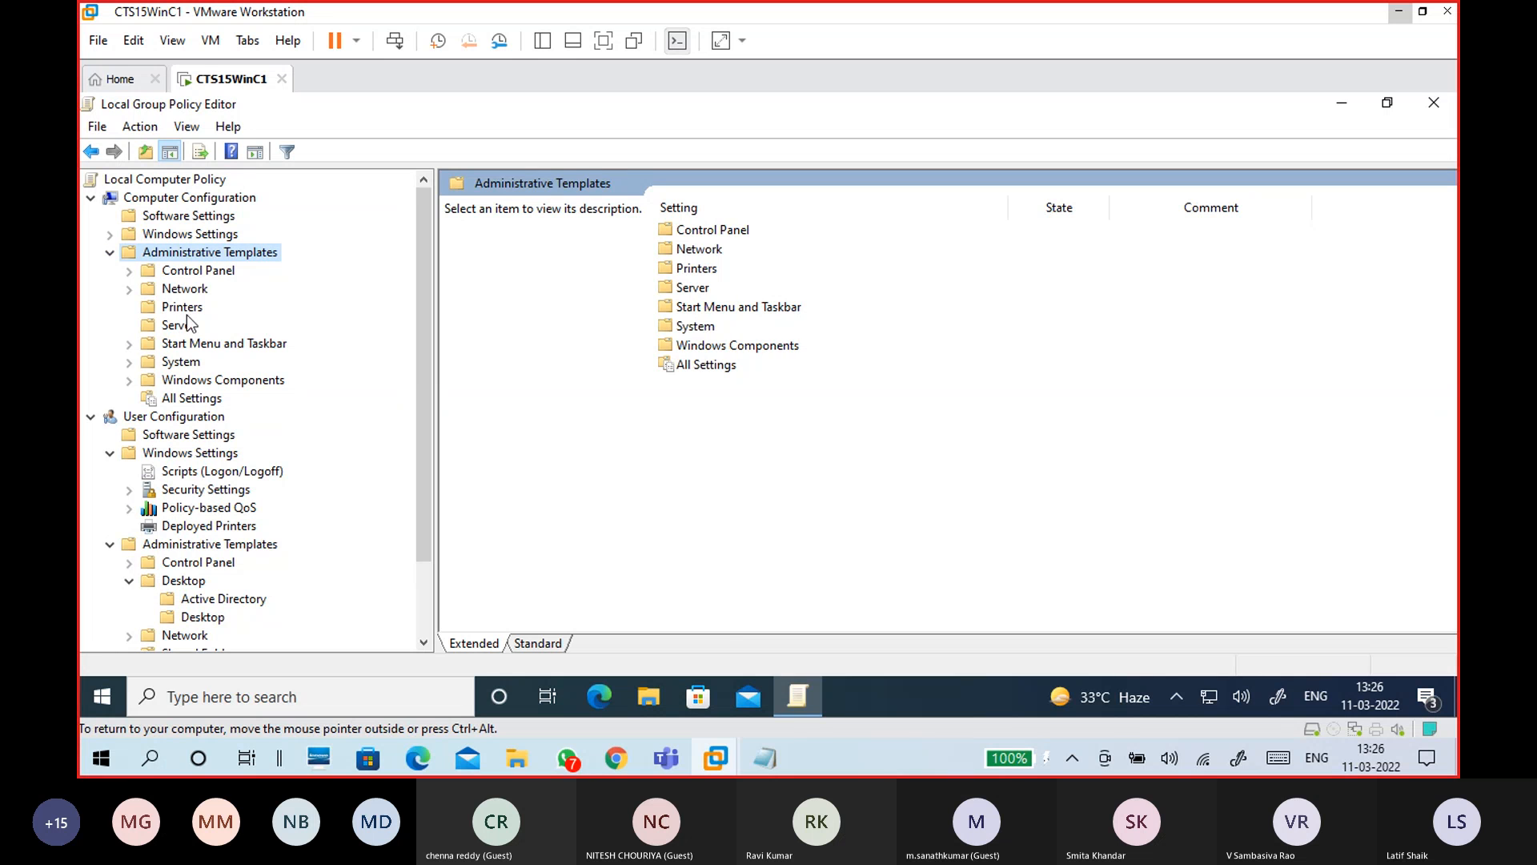
Step: Expand Network under Computer Configuration's Administrative Templates and show the Lanman Workstation settings
left_click(185, 290)
left_click(129, 288)
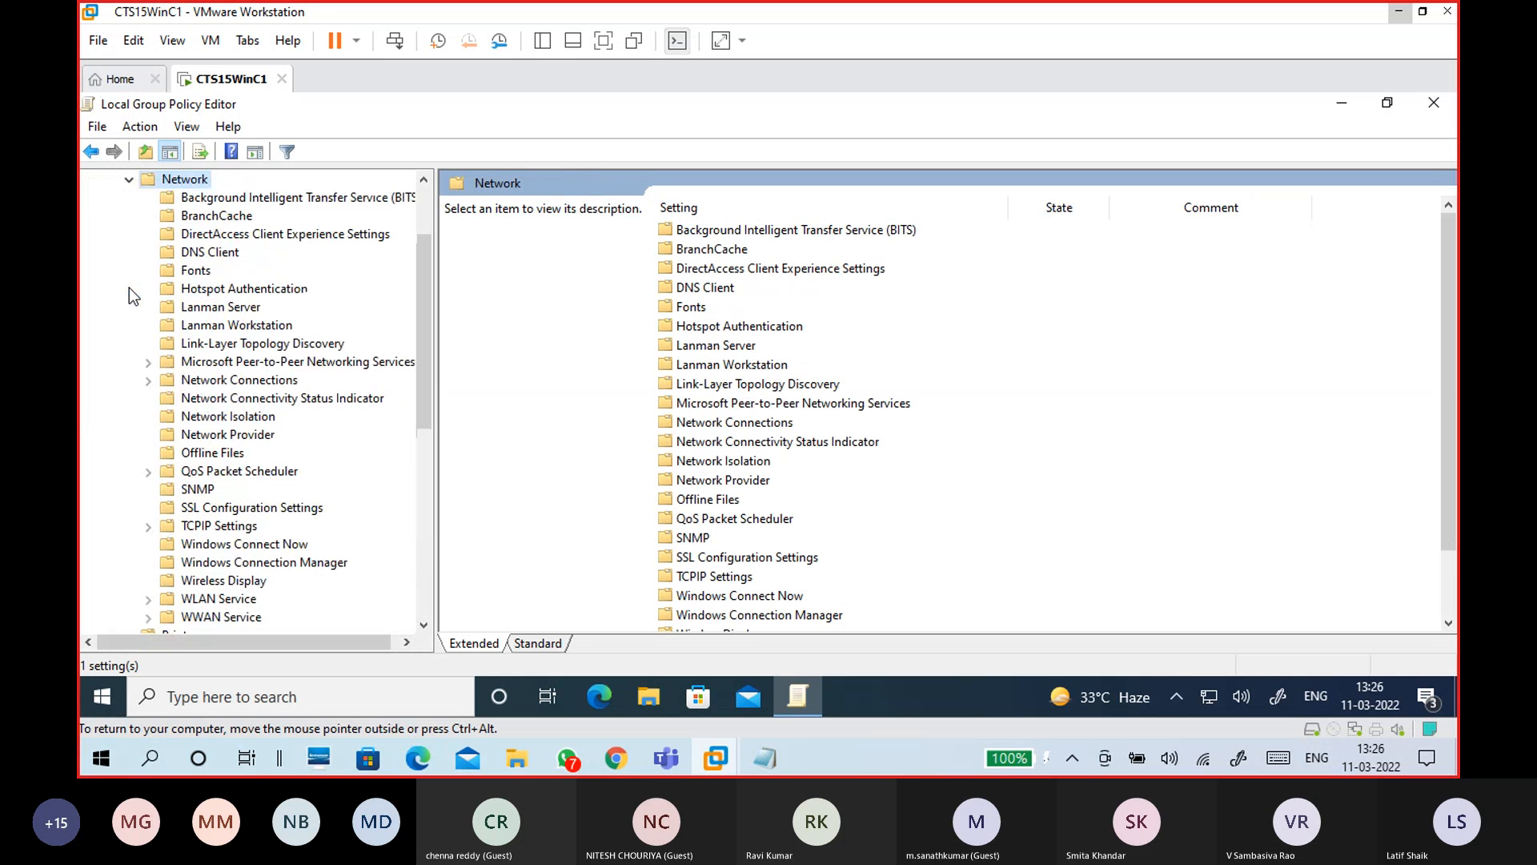
left_click(222, 327)
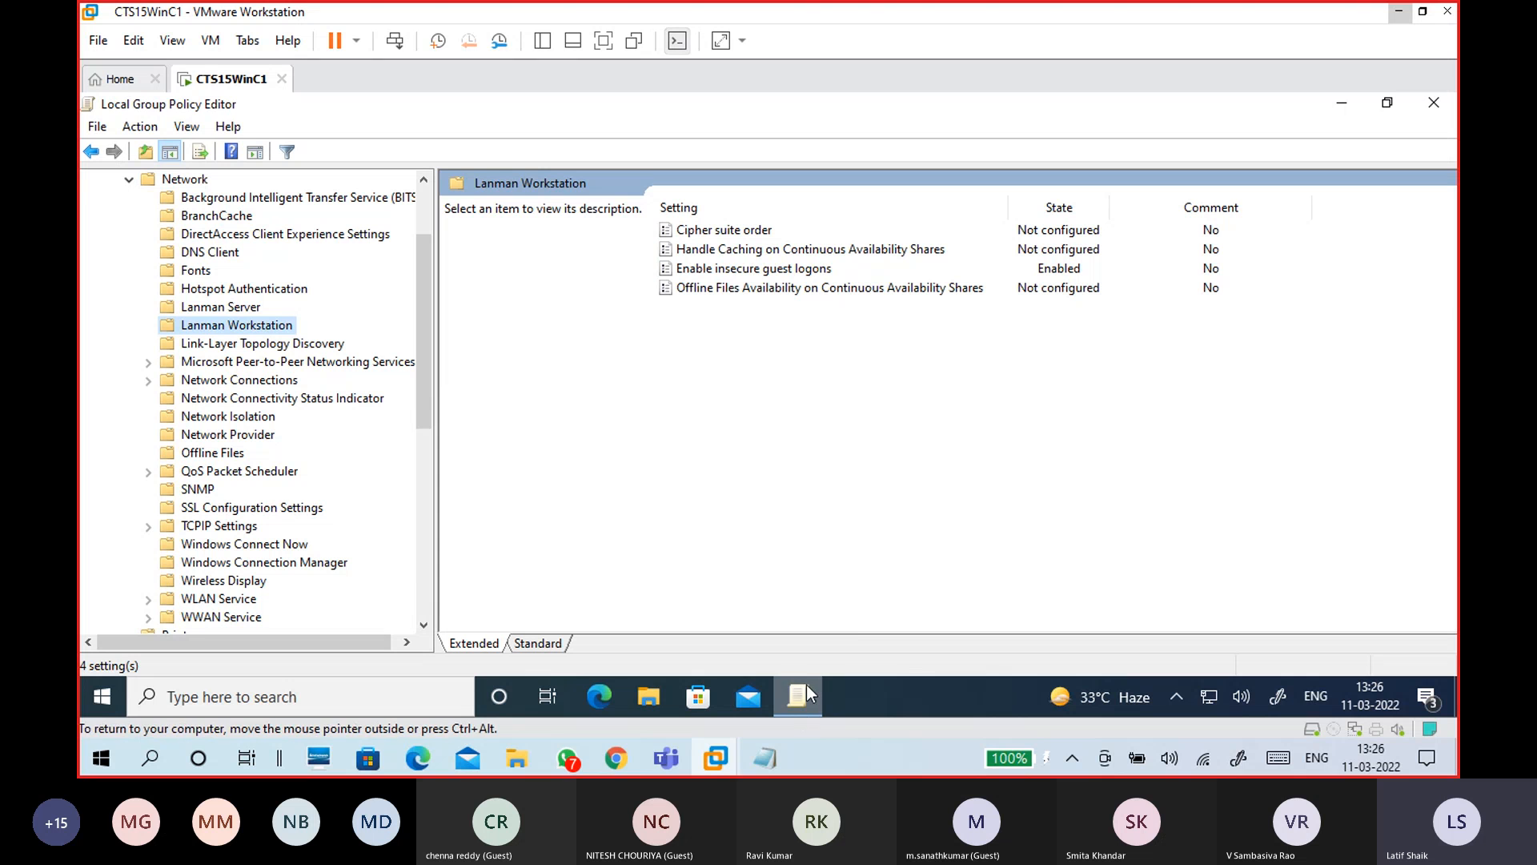
Step: Start the Magnifier inside the virtual machine and enlarge its screen to 150%
key("super")
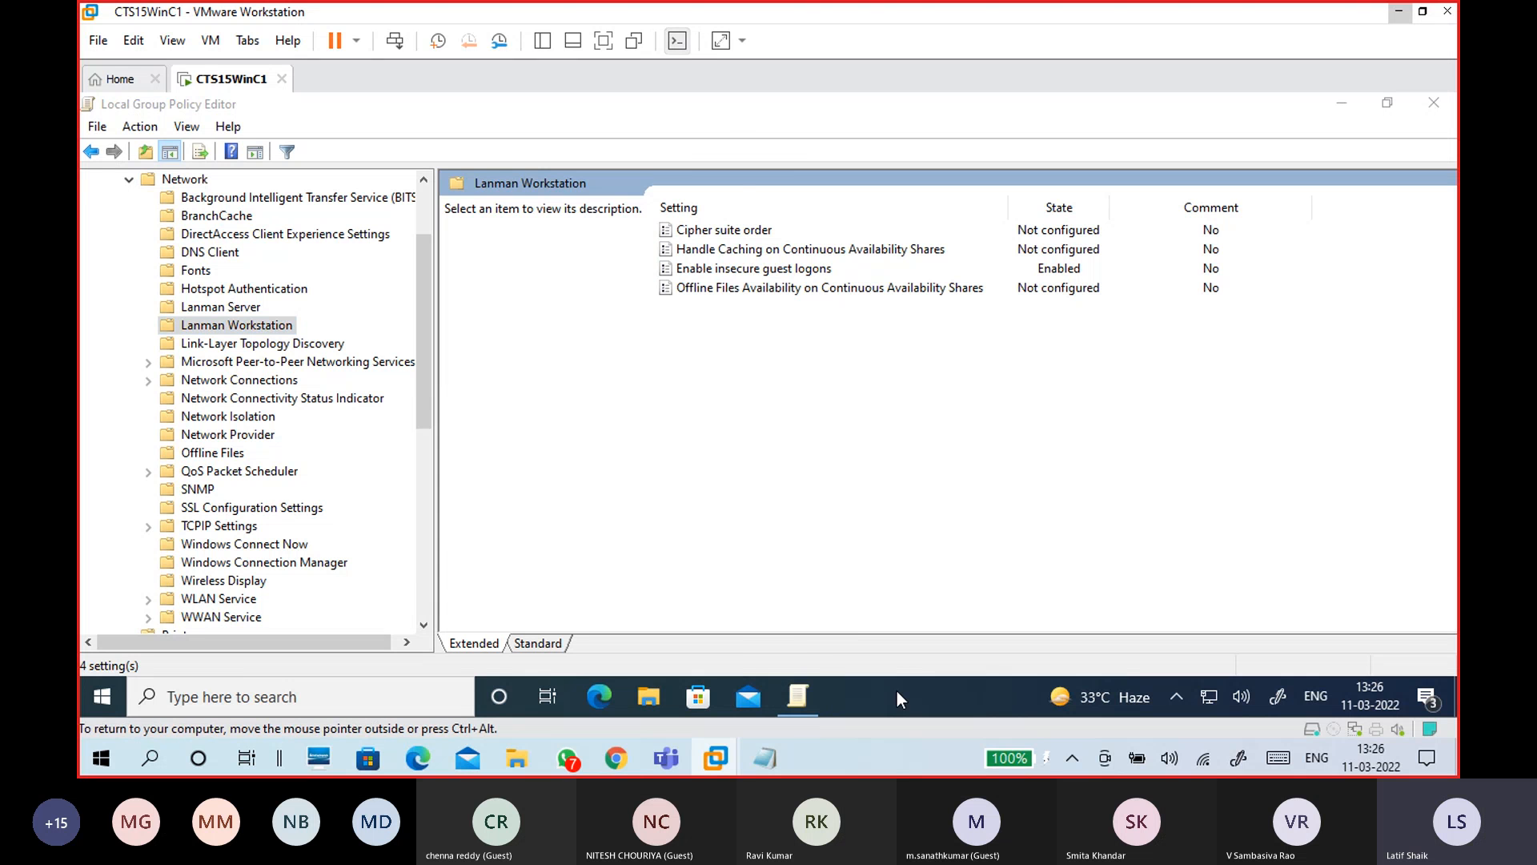
type("mag")
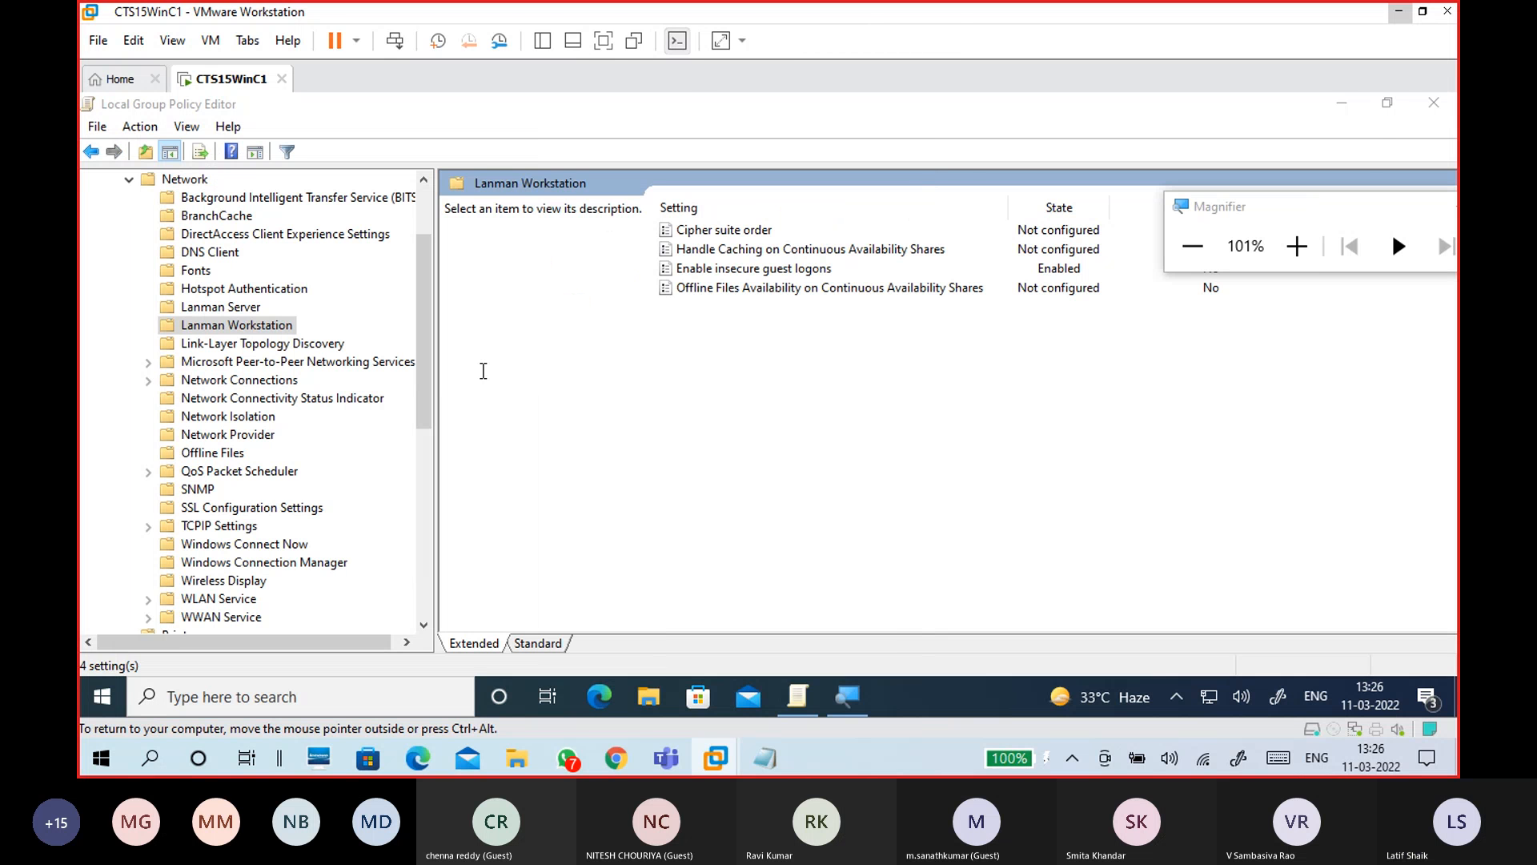
left_click(1297, 246)
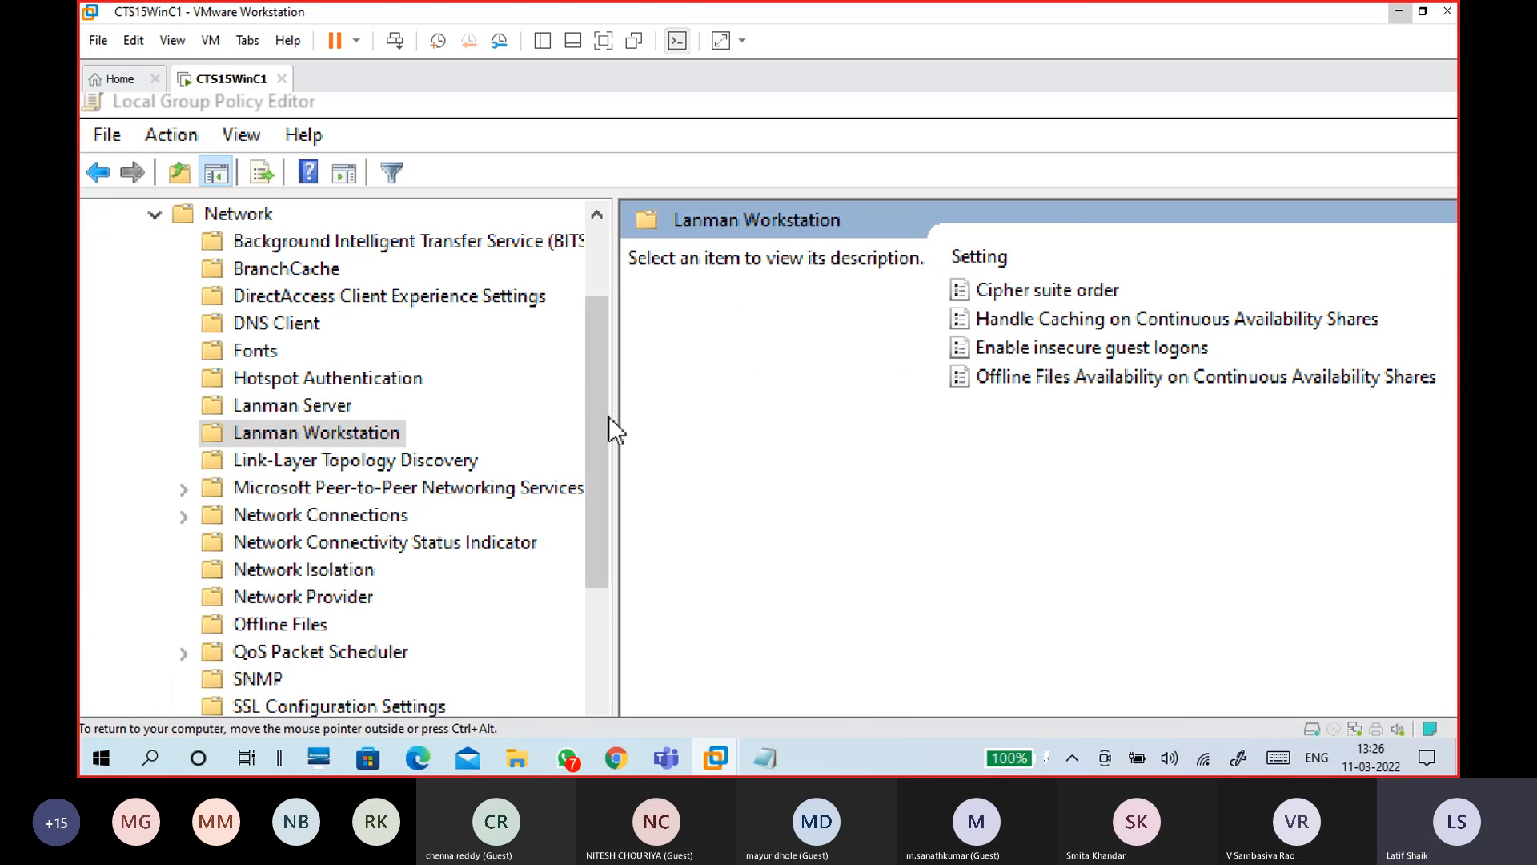
Step: Retrace the path from Computer Configuration through Administrative Templates and Network to Lanman Workstation by selecting the nodes
left_click_drag(608, 420, 616, 223)
left_click(238, 244)
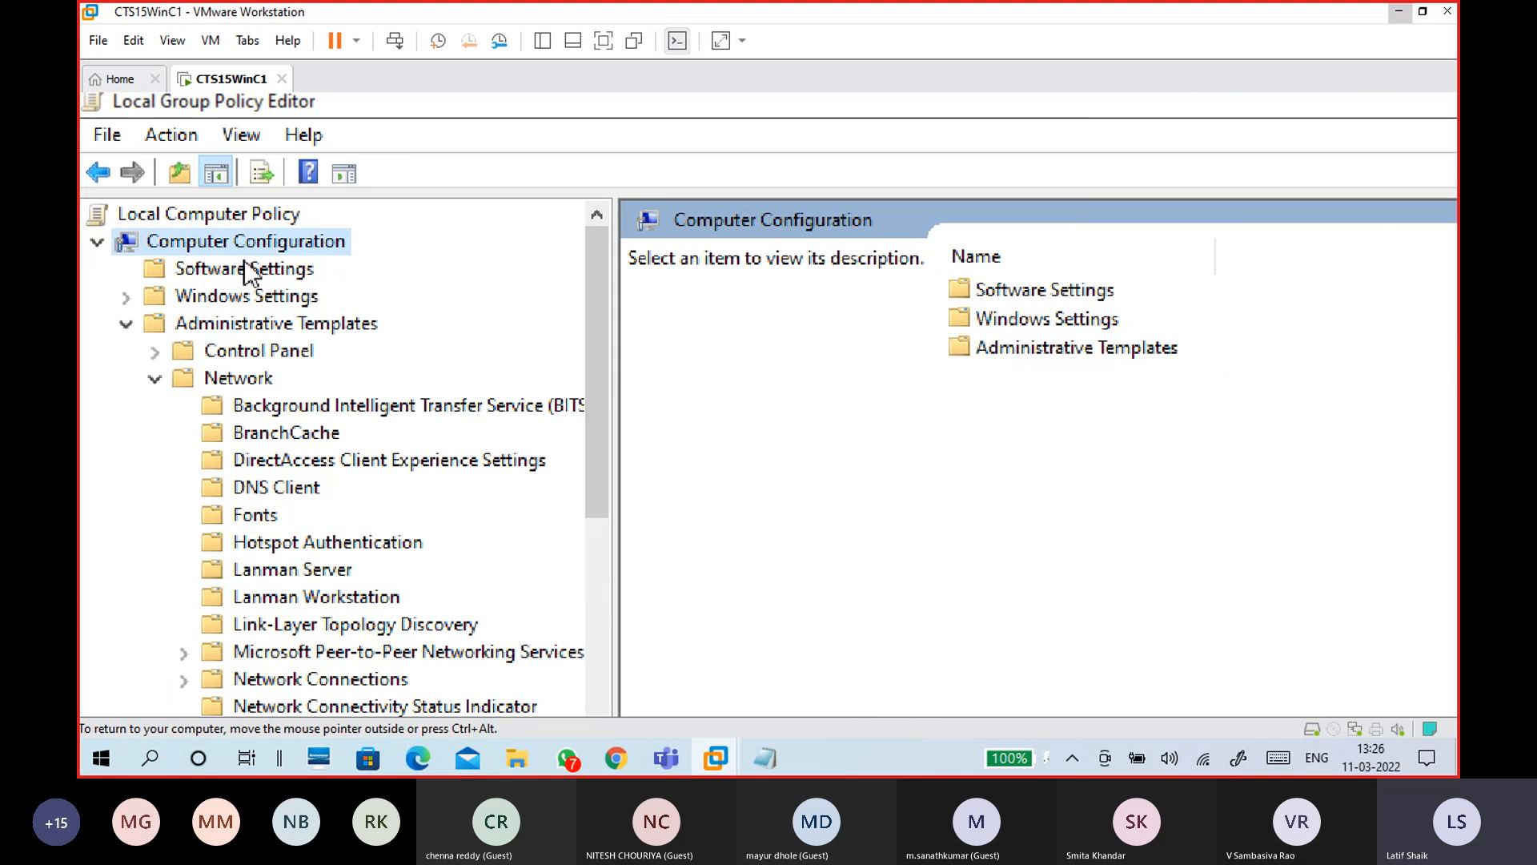
left_click(250, 323)
left_click(264, 382)
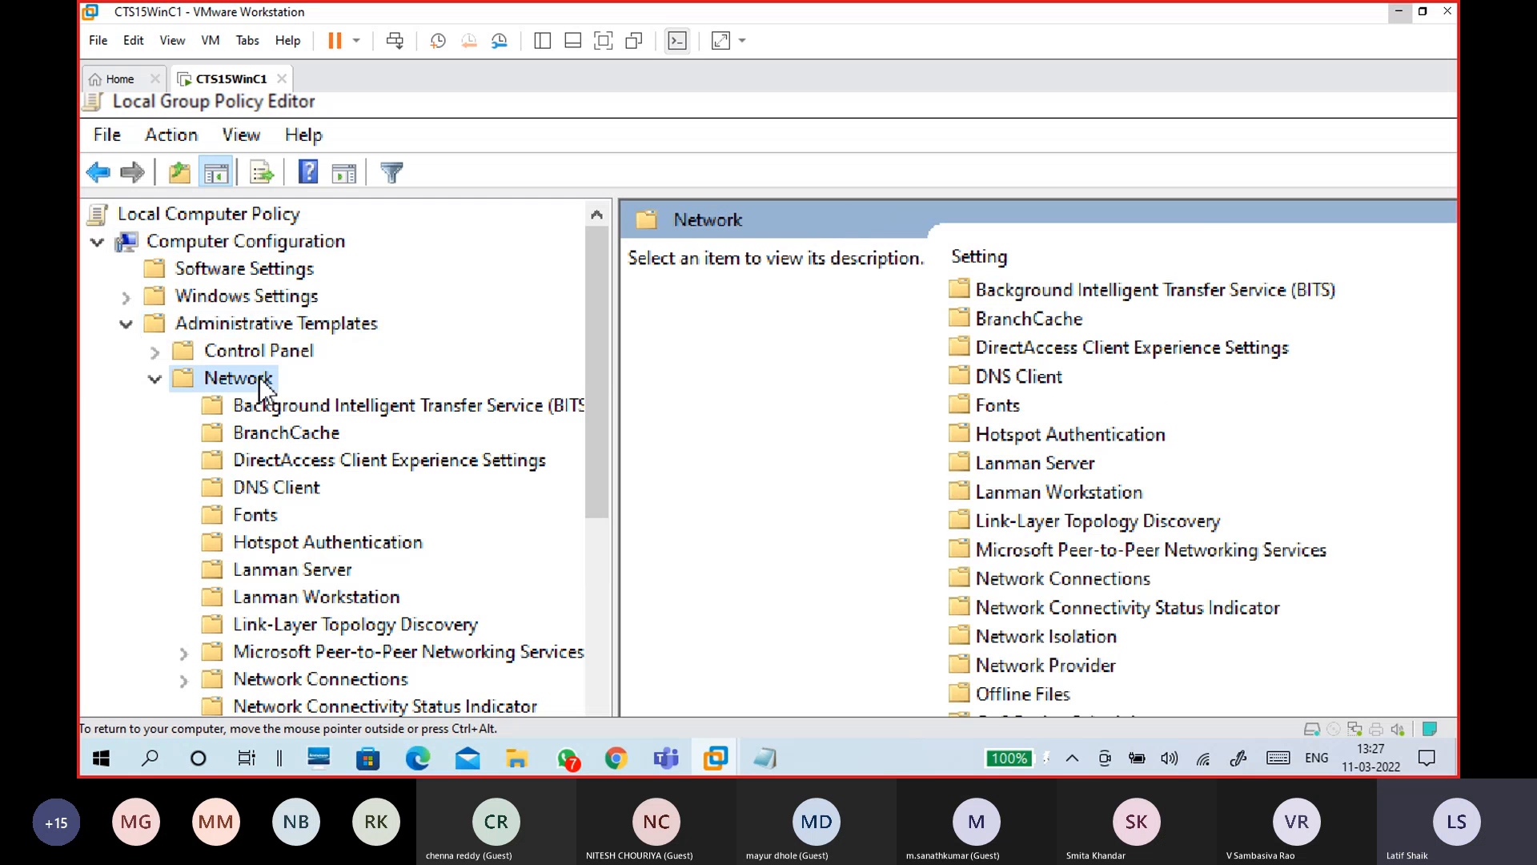
left_click(323, 599)
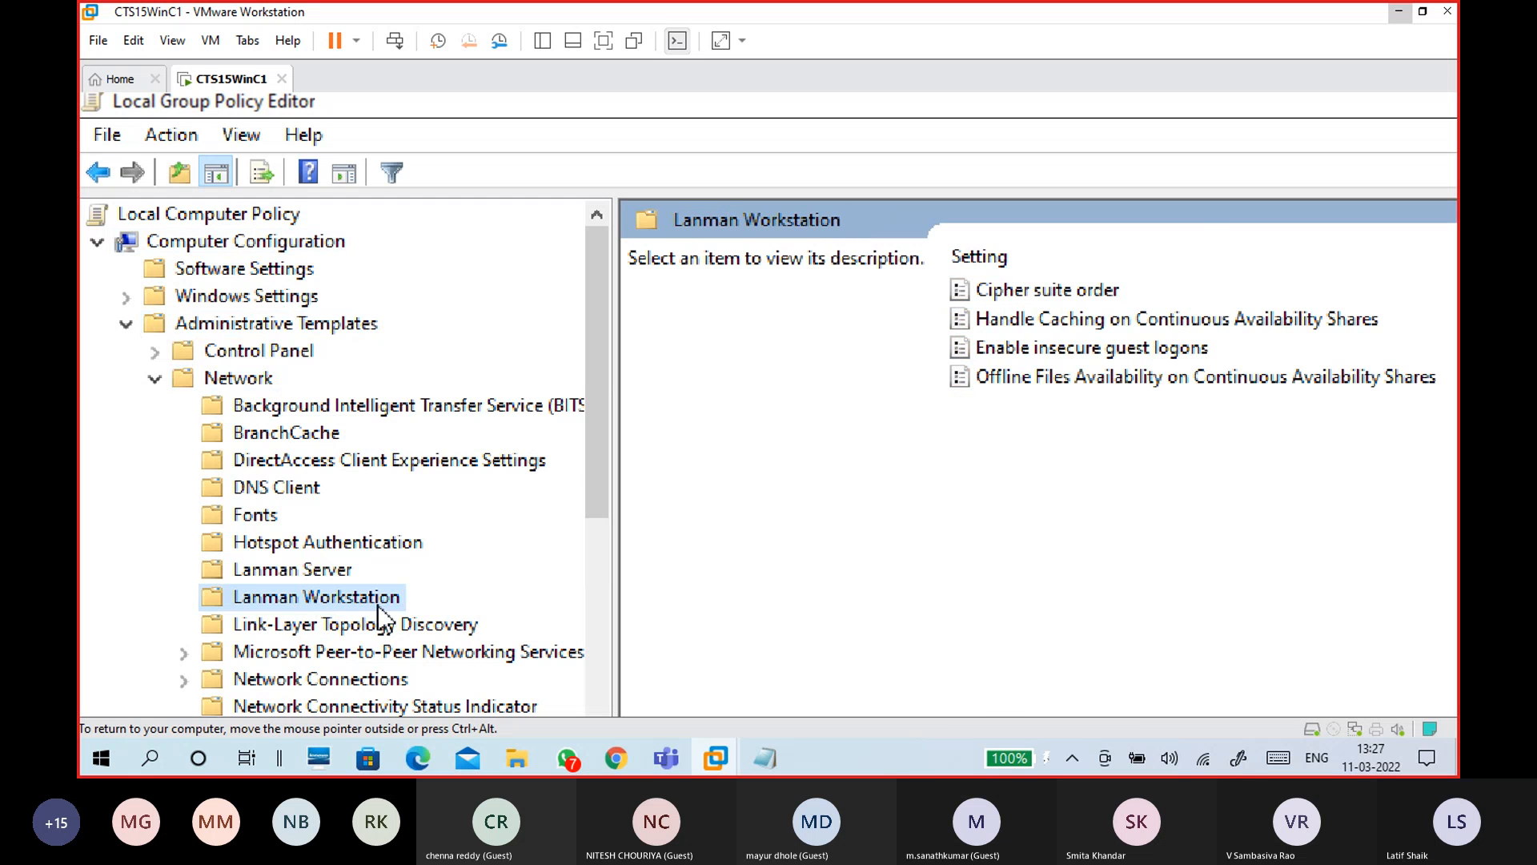
left_click_drag(598, 441, 593, 517)
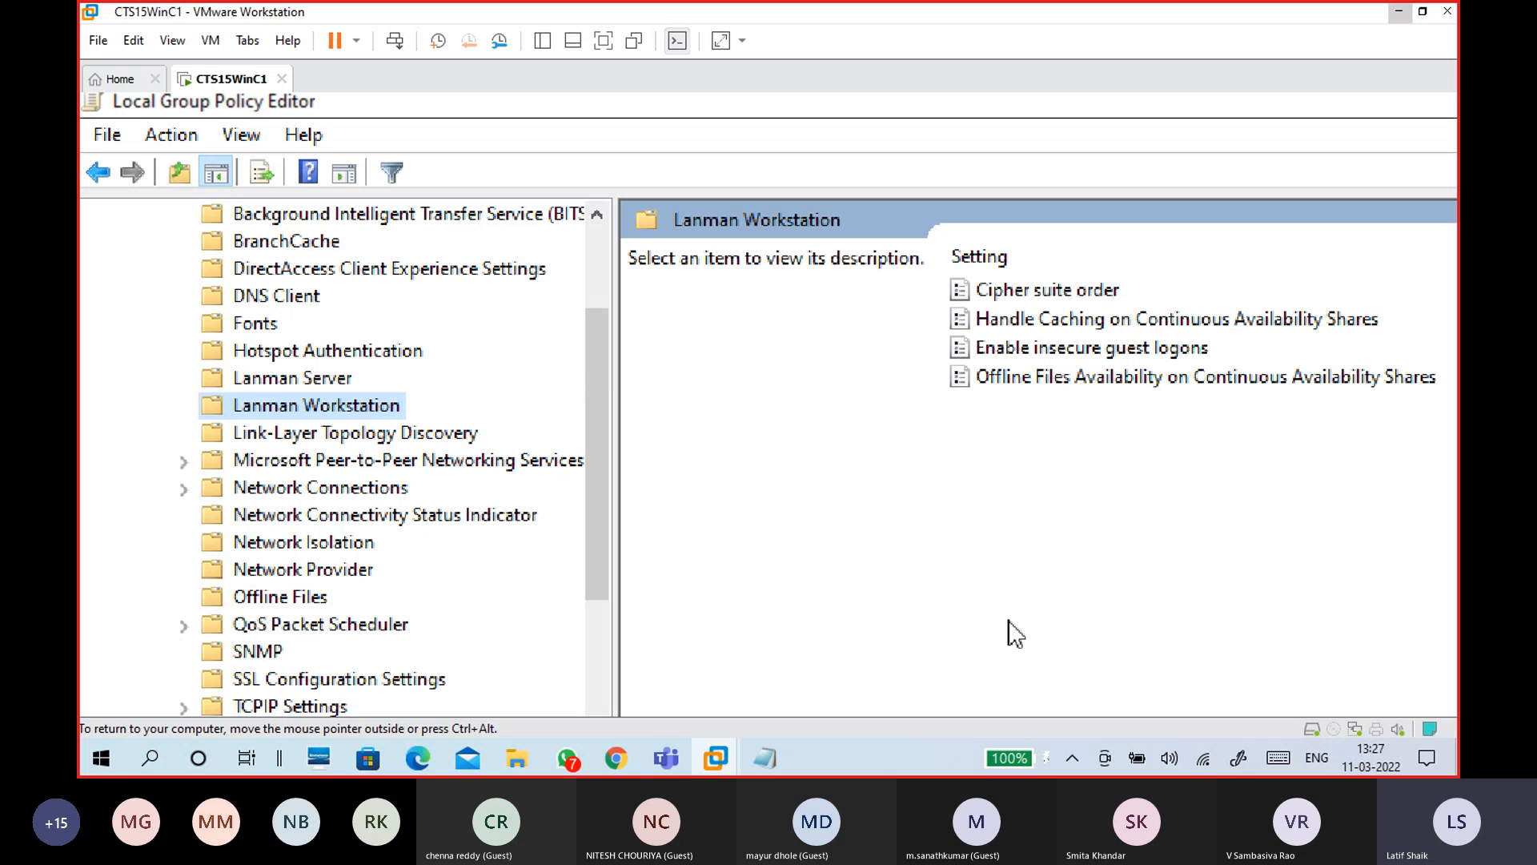
Step: Select the "Enable insecure guest logons" policy and read its requirements and description
left_click(1070, 354)
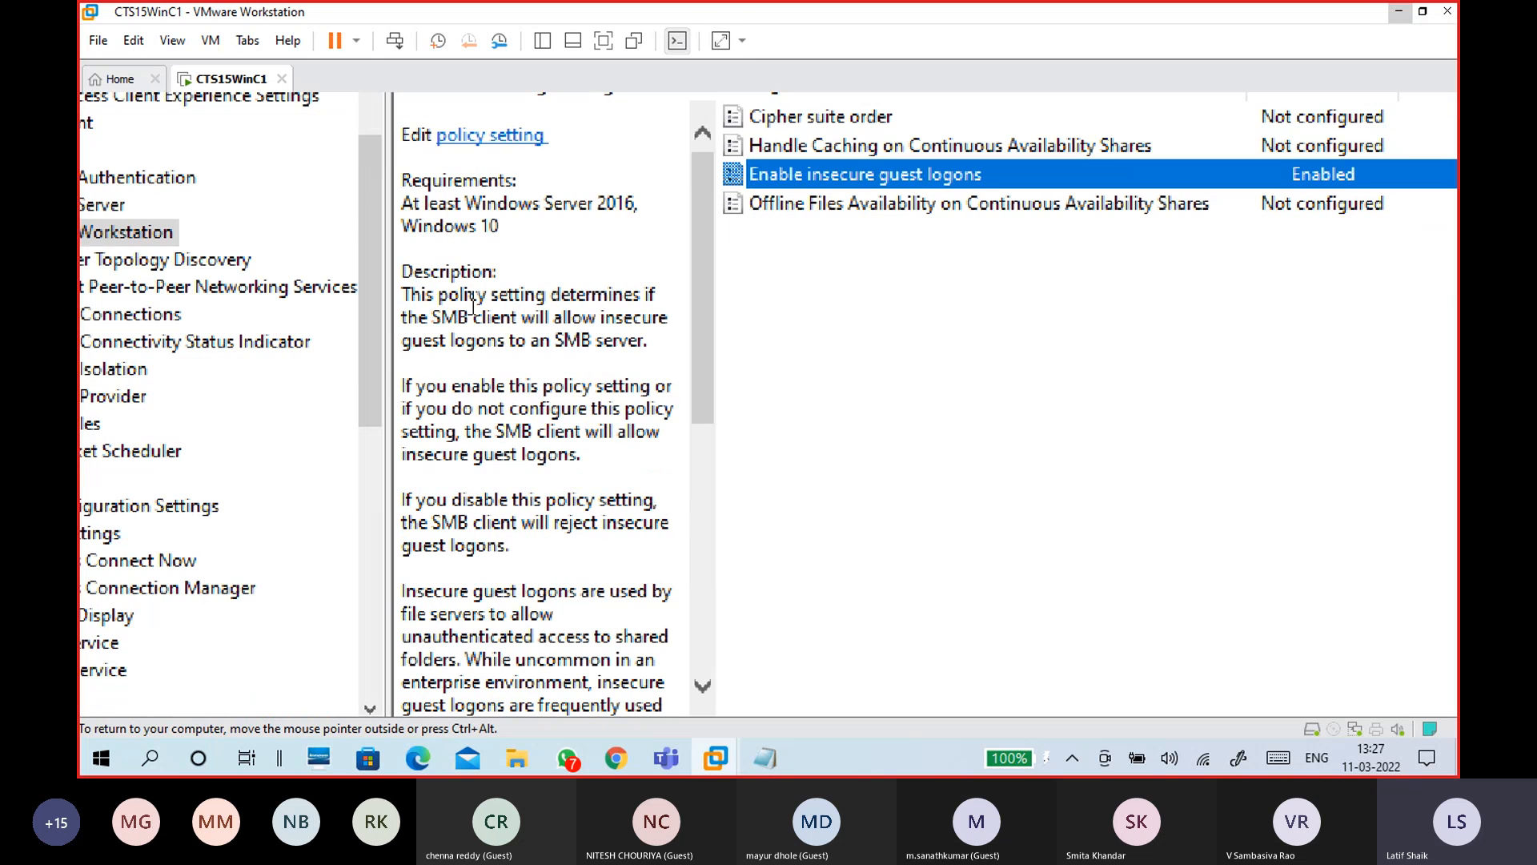
left_click(472, 312)
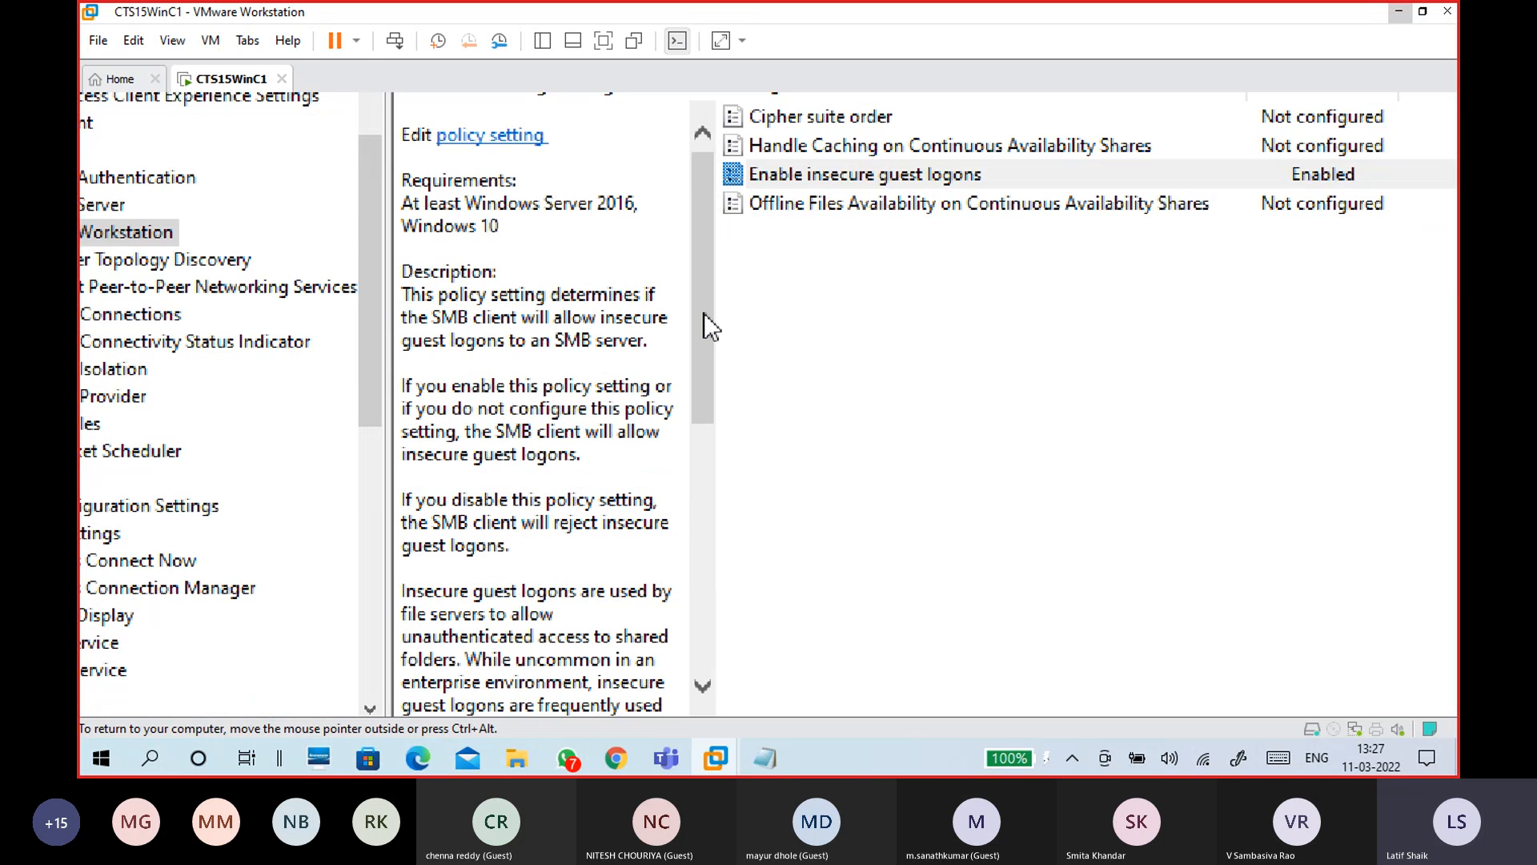
left_click_drag(704, 314, 692, 381)
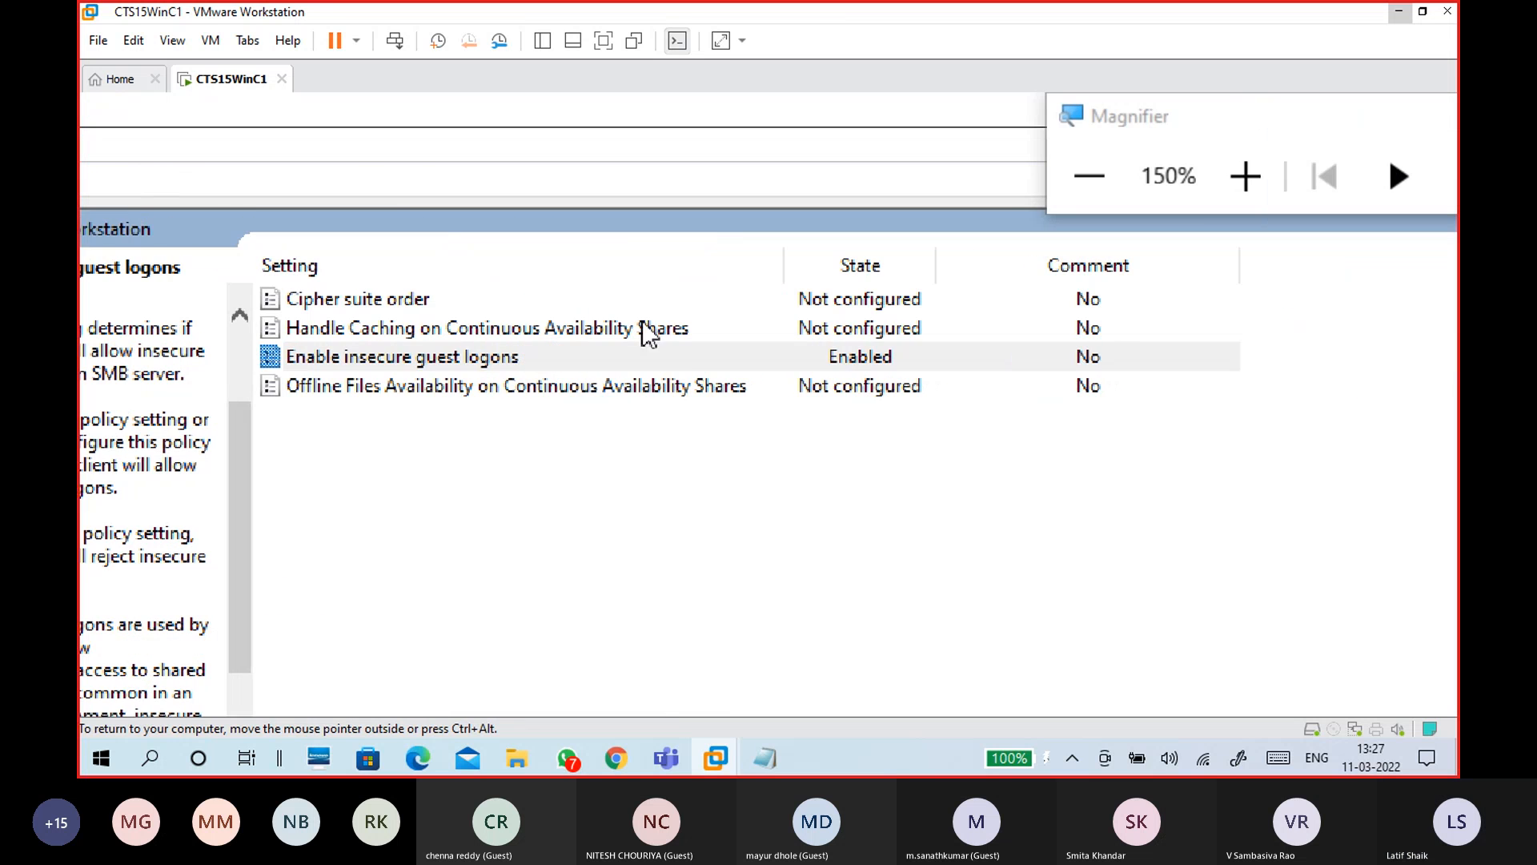
Step: Open the "Enable insecure guest logons" policy, examine its help text in the enlarged dialog, and close it
double_click(627, 357)
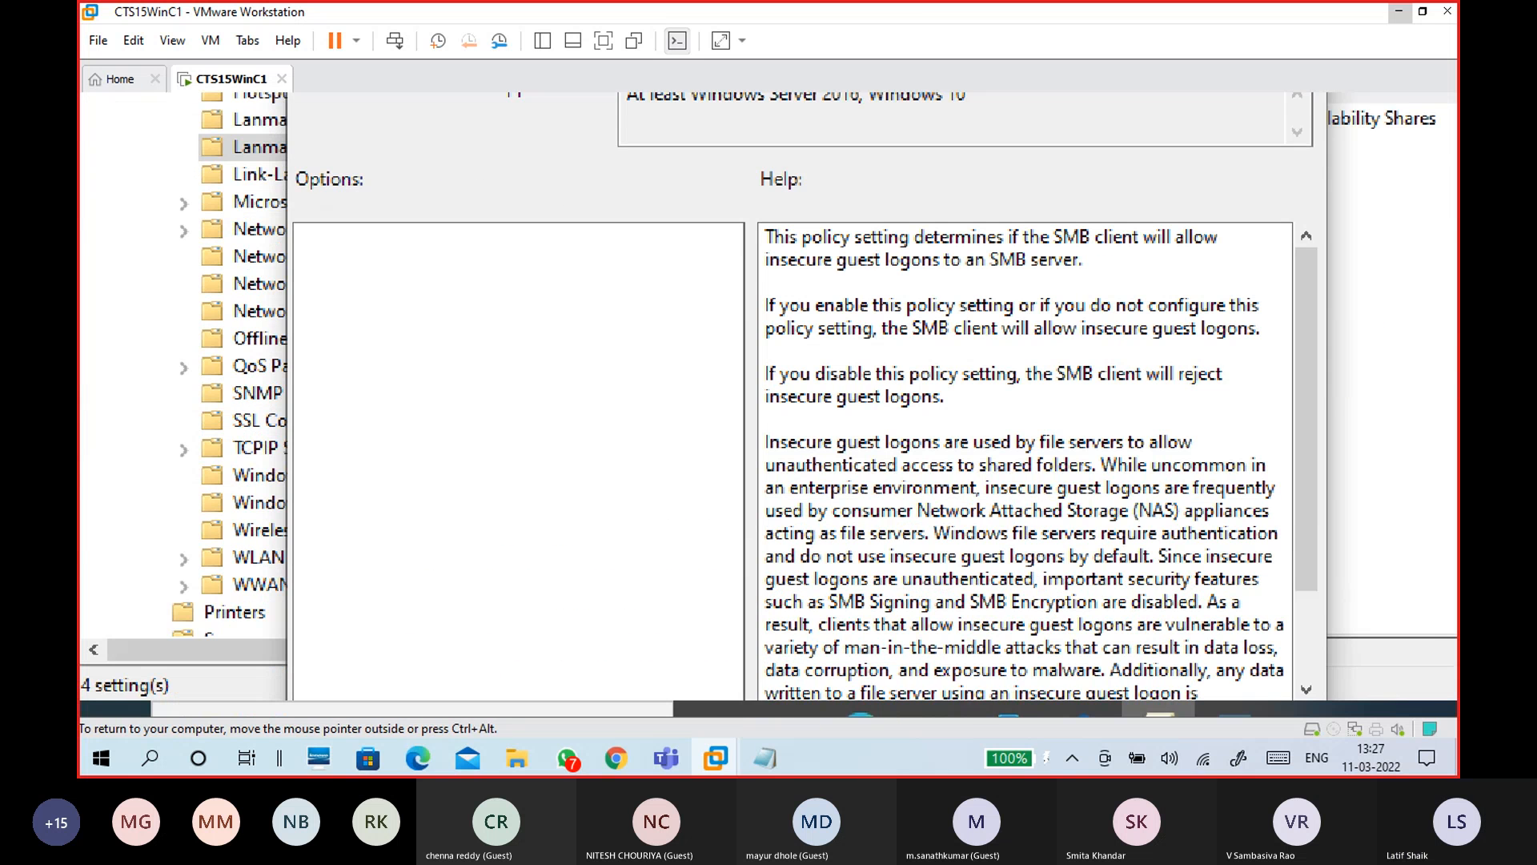
scroll(1304, 333, "down", 2)
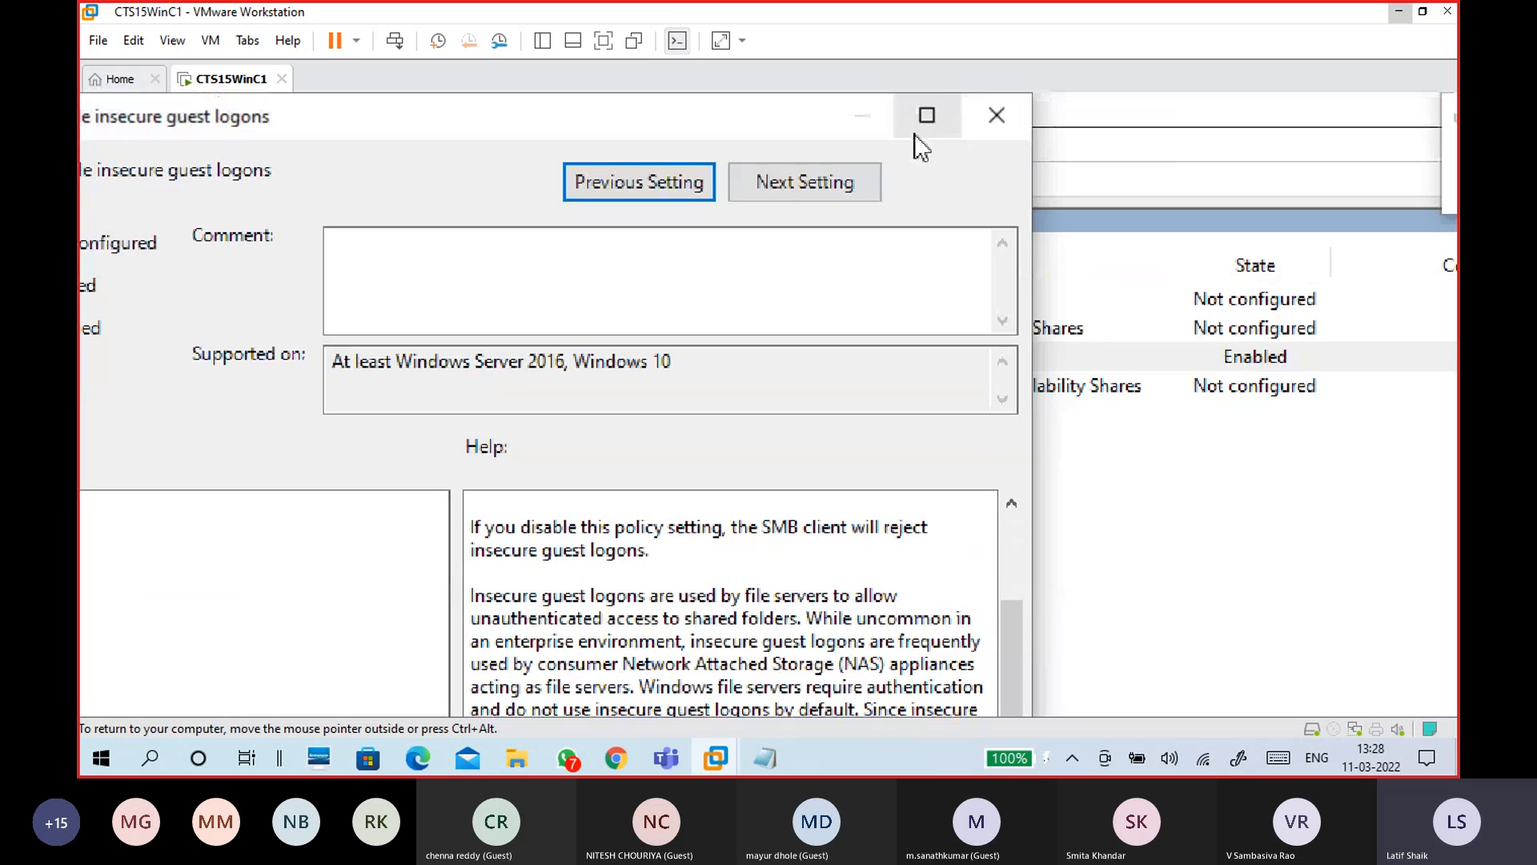
left_click(929, 119)
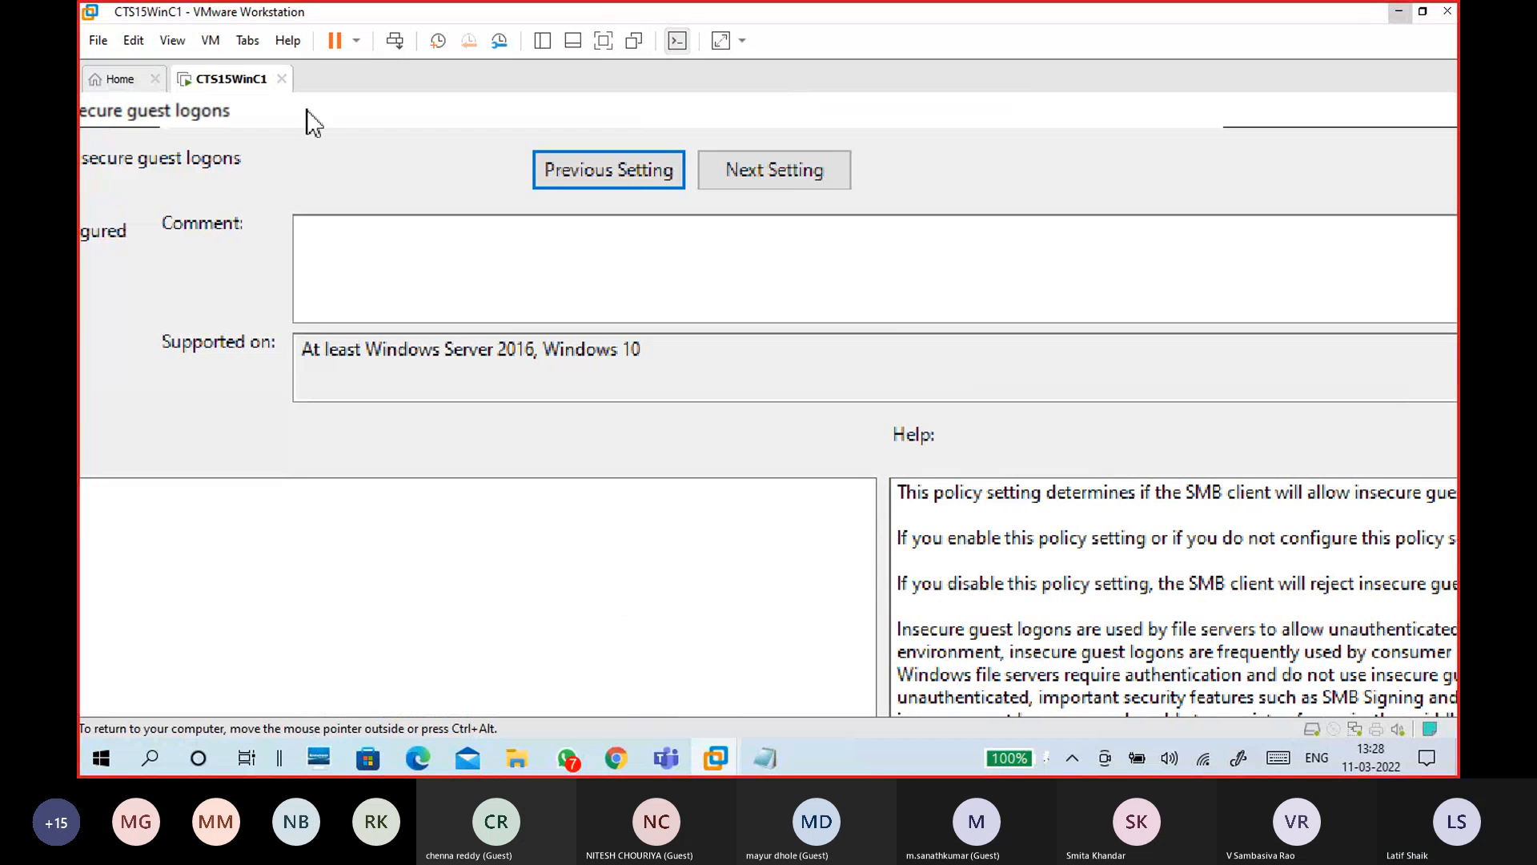
double_click(310, 121)
left_click(1008, 382)
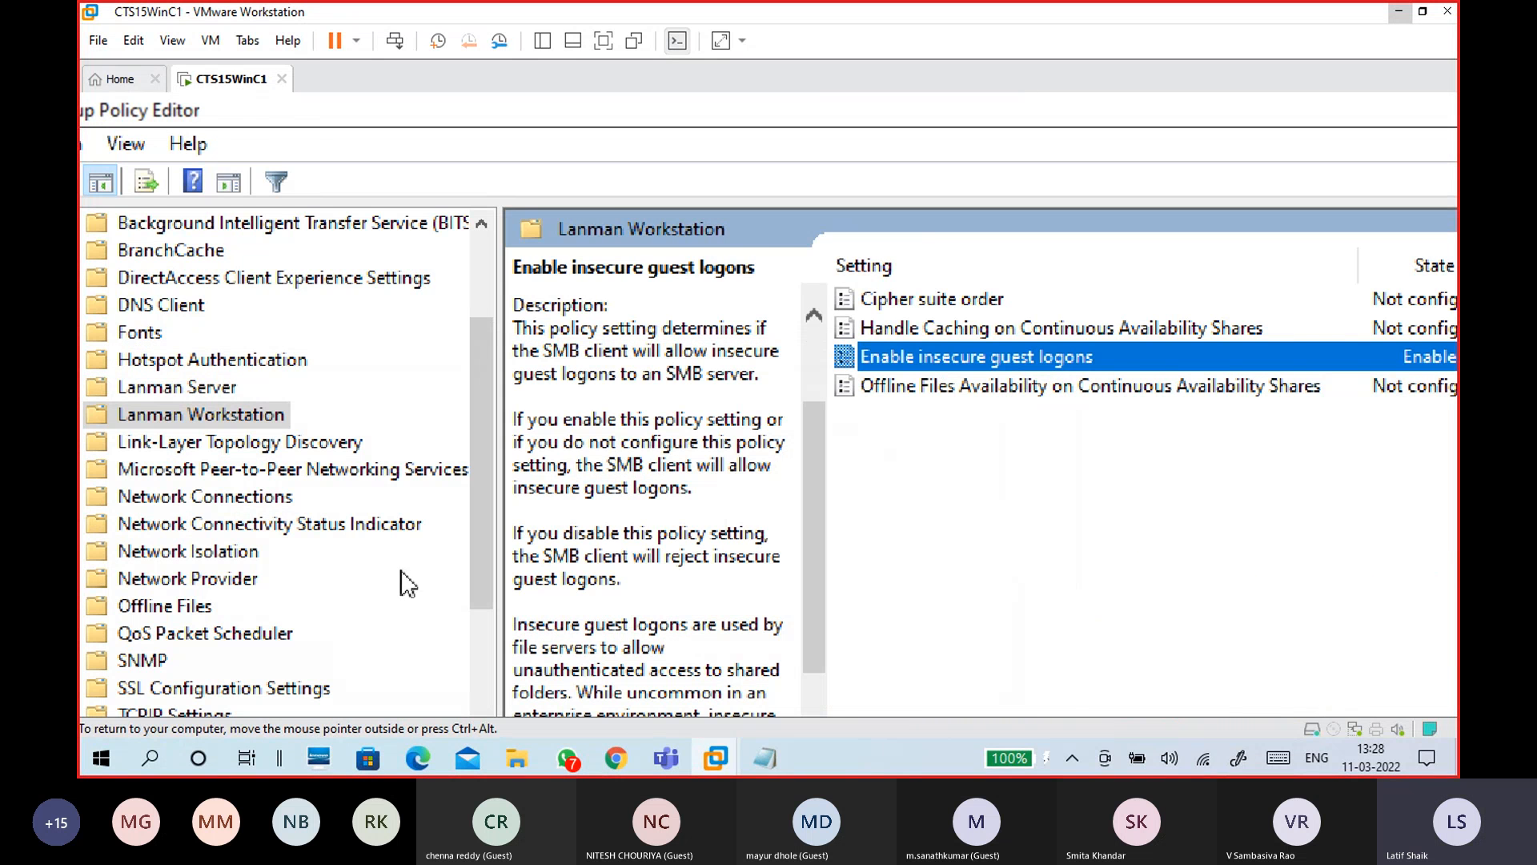
Step: Collapse Network and Administrative Templates under Computer Configuration, and select the Computer Configuration node
left_click_drag(602, 340, 602, 247)
left_click(155, 388)
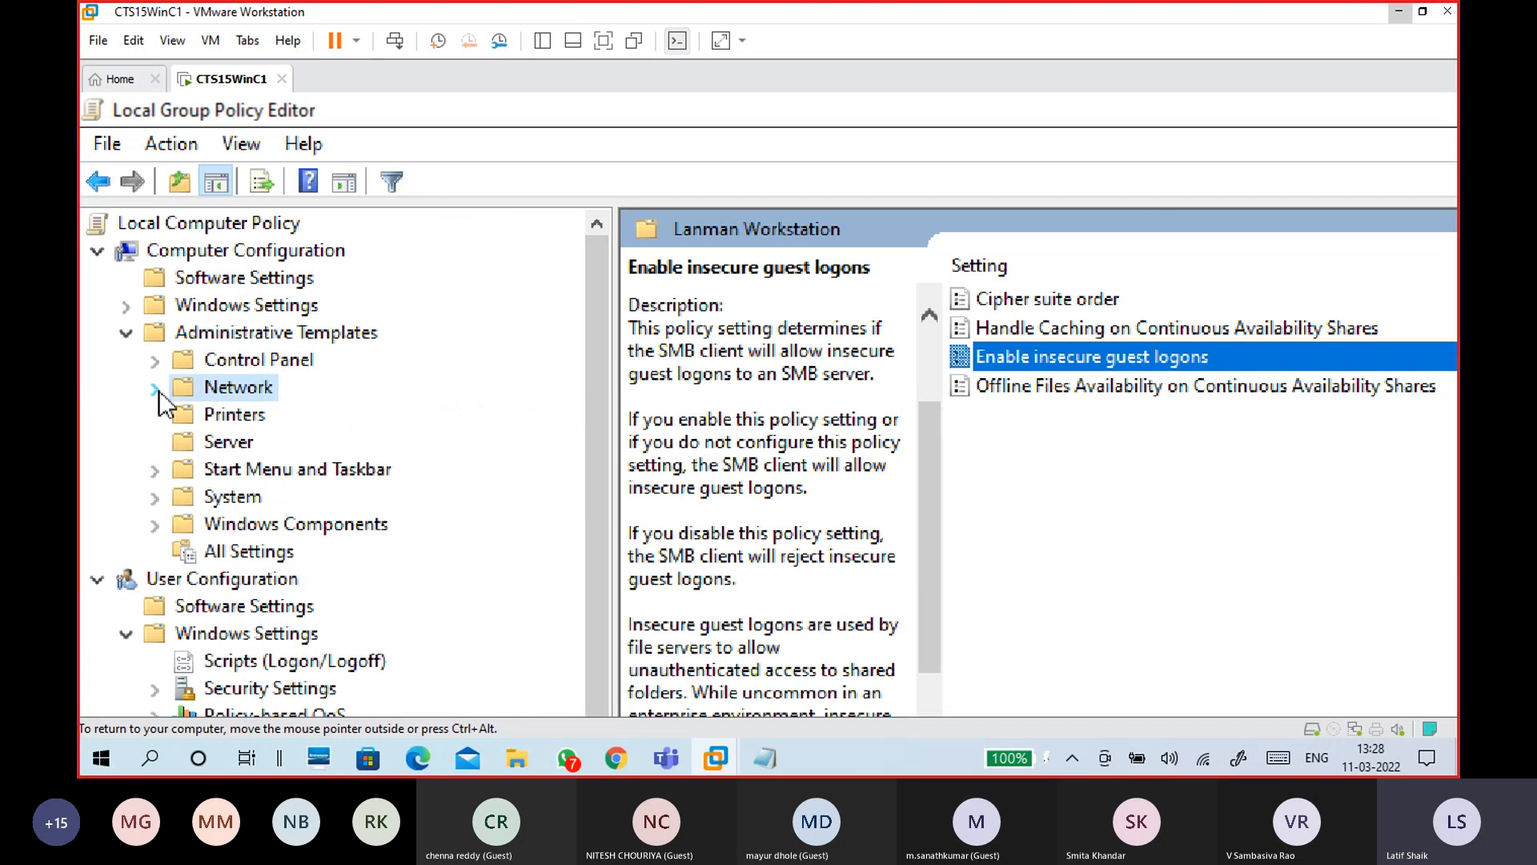
left_click(126, 333)
left_click(276, 253)
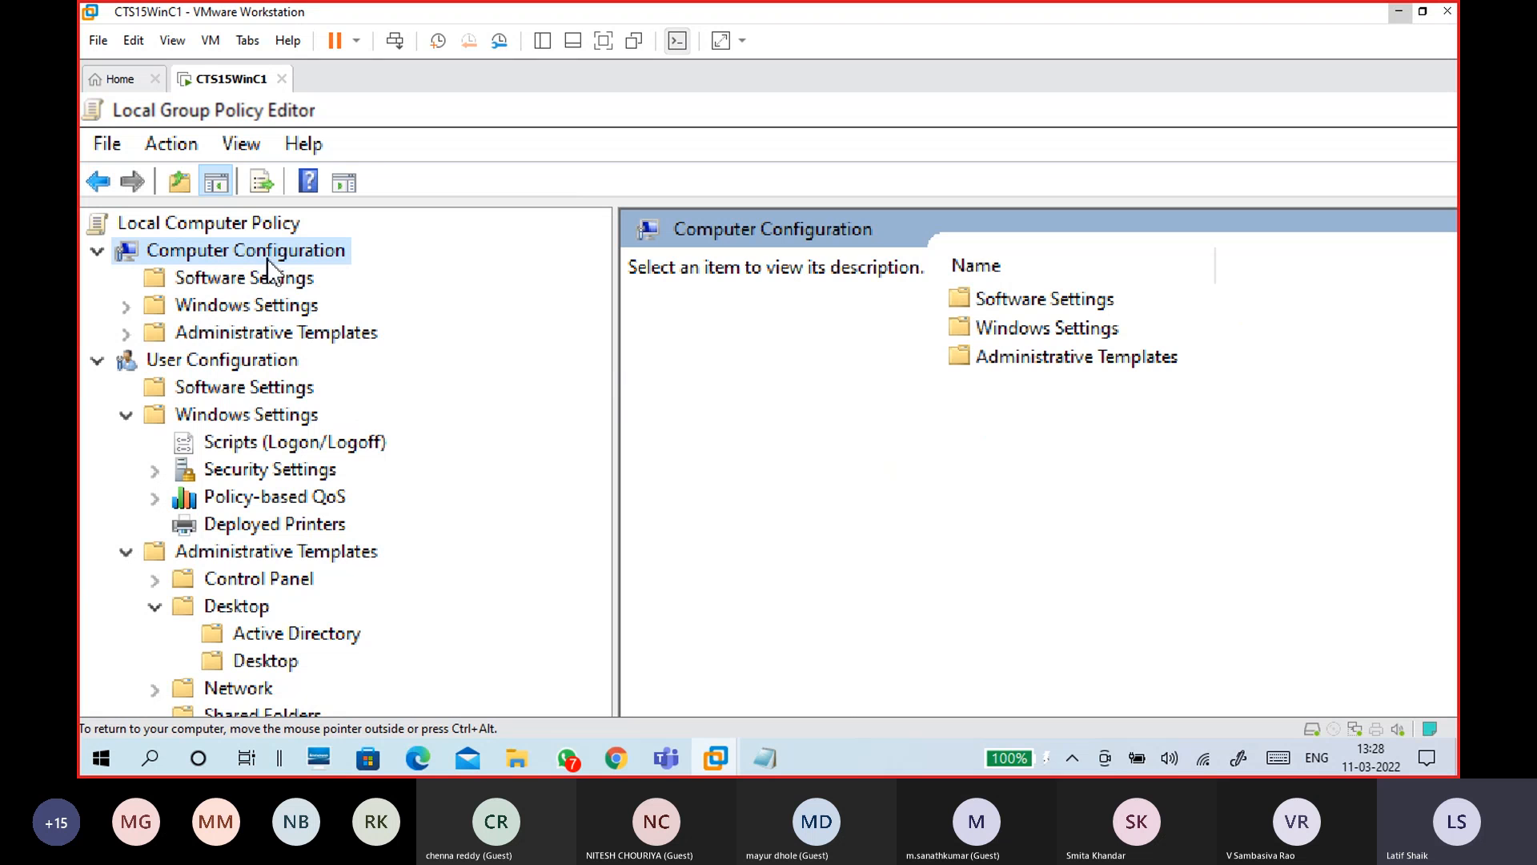
Step: Walk through Administrative Templates > Network > Lanman Workstation again and select "Enable insecure guest logons"
left_click(282, 333)
left_click(126, 333)
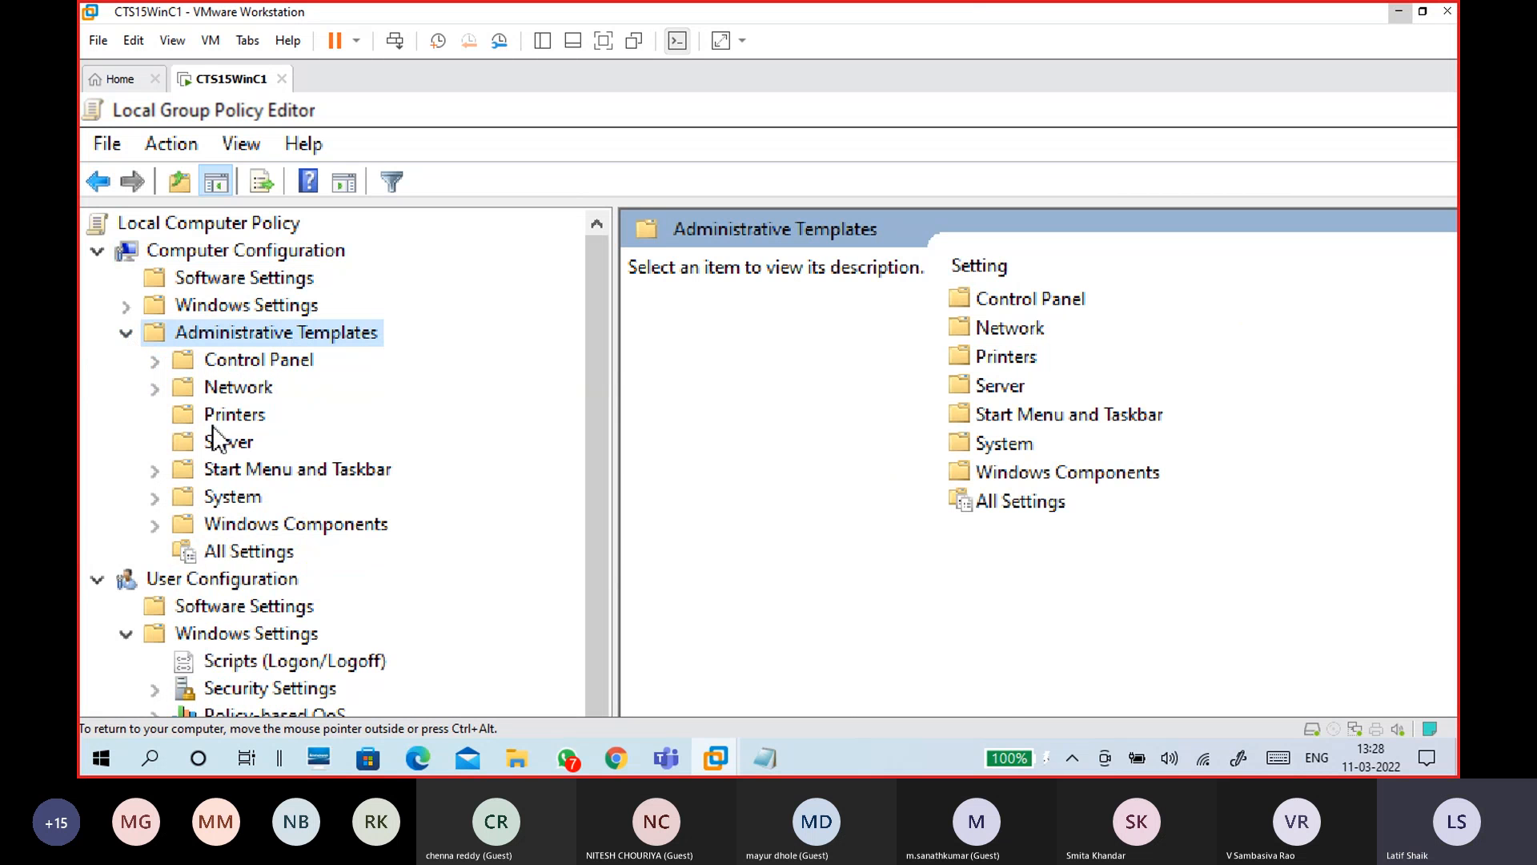
left_click(184, 387)
left_click(155, 388)
left_click(269, 443)
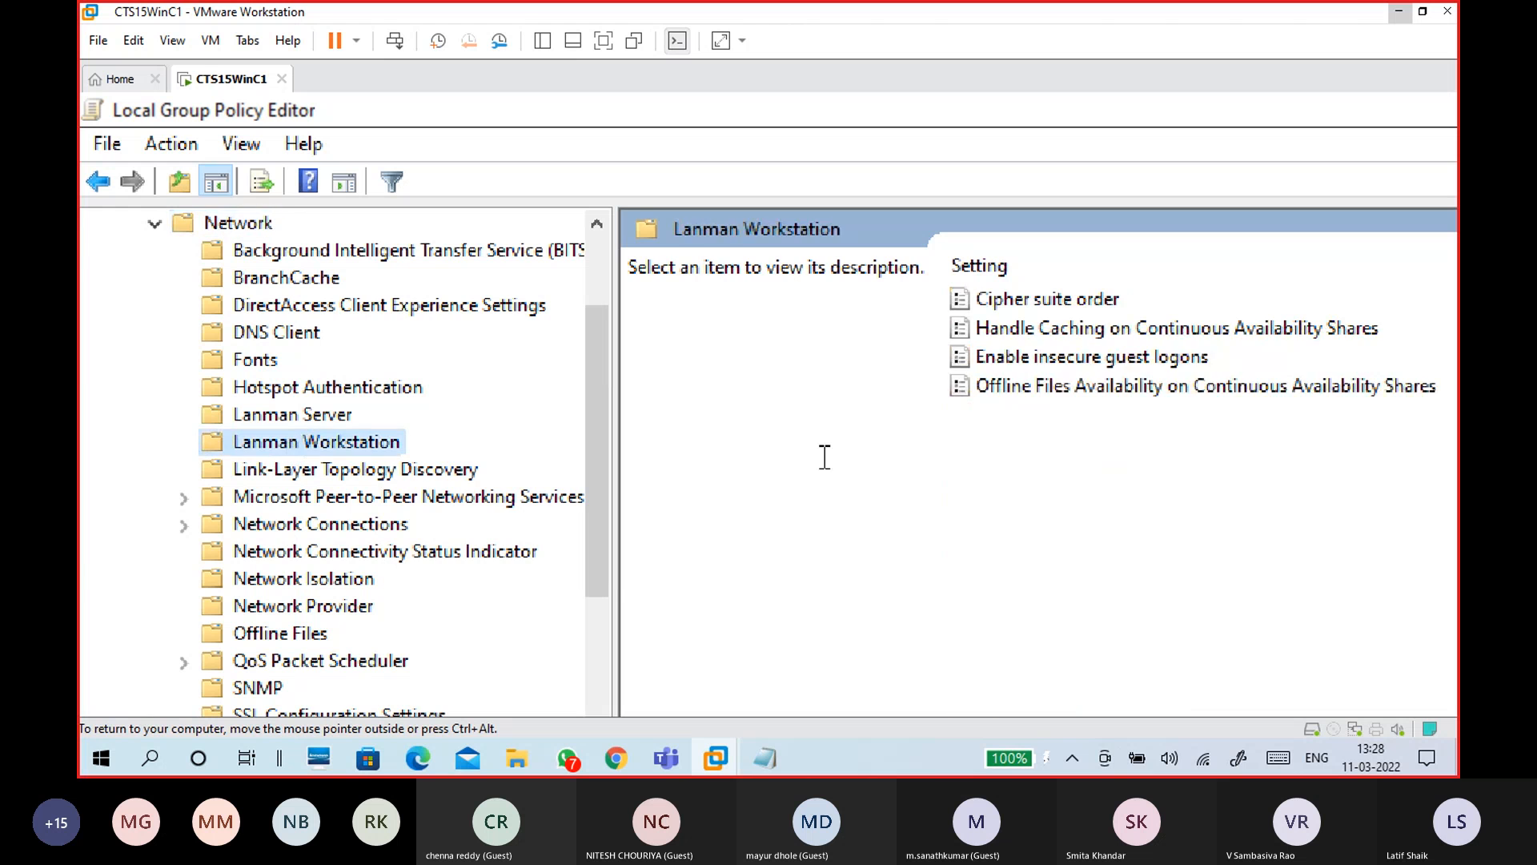
left_click(1093, 358)
Step: Return the Magnifier to 100% and close the Local Group Policy Editor after pointing out the insecure guest logons policy
key("super+plus")
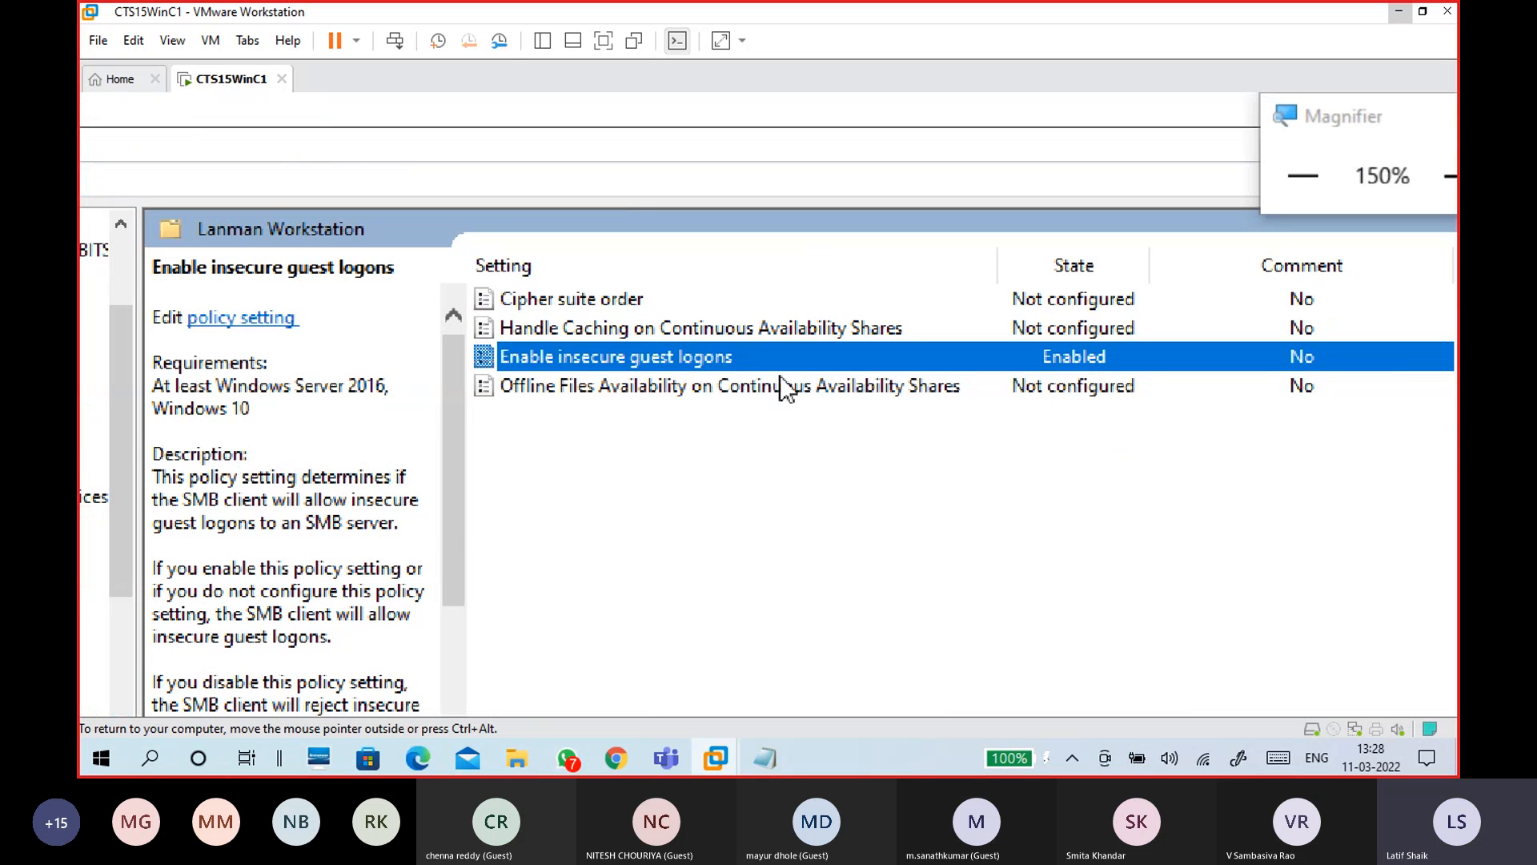
left_click(1305, 184)
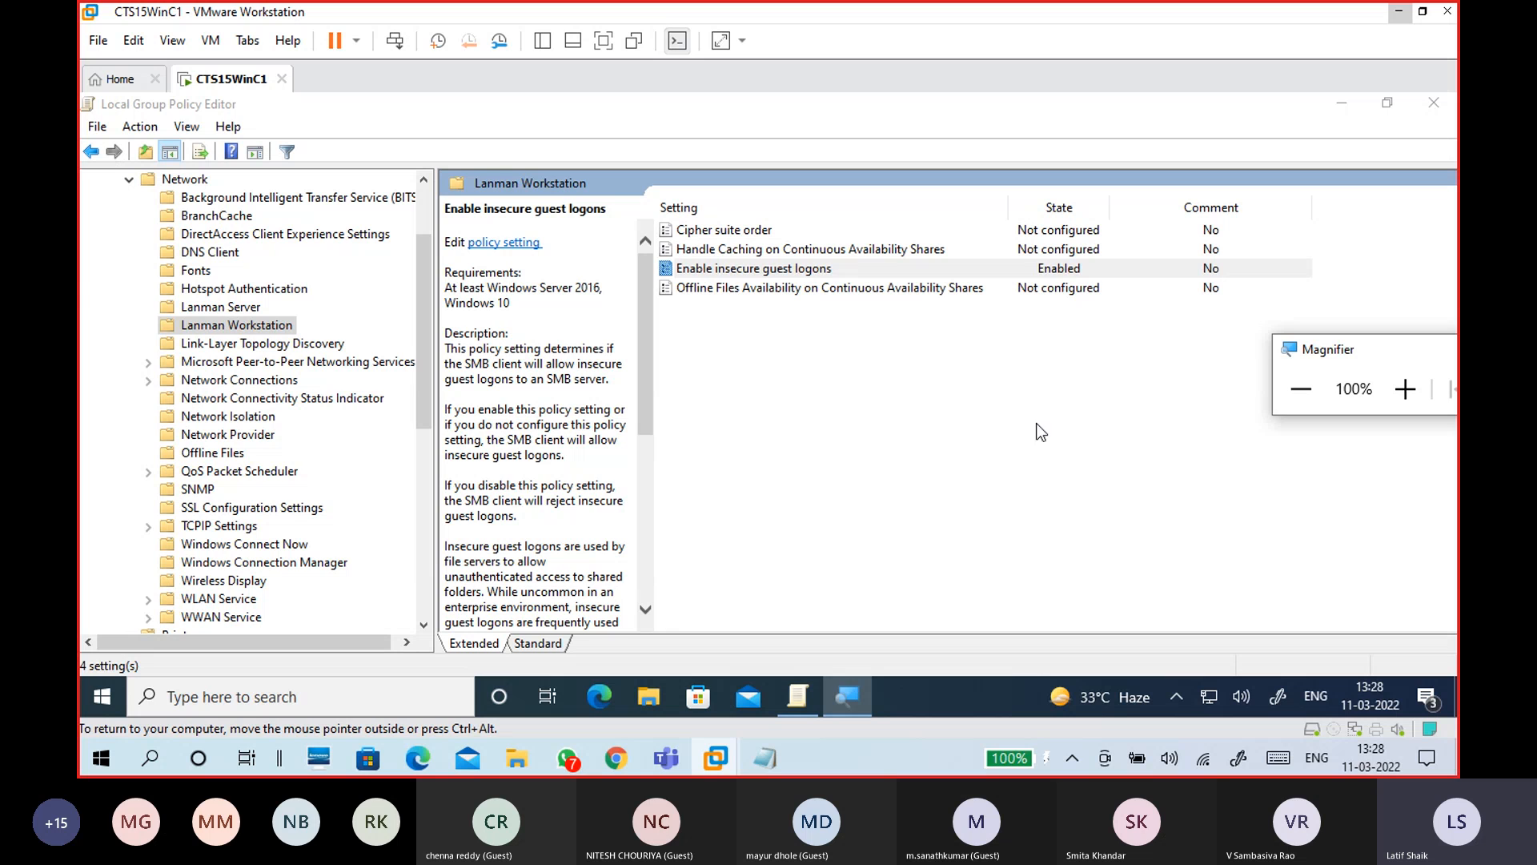
left_click(852, 266)
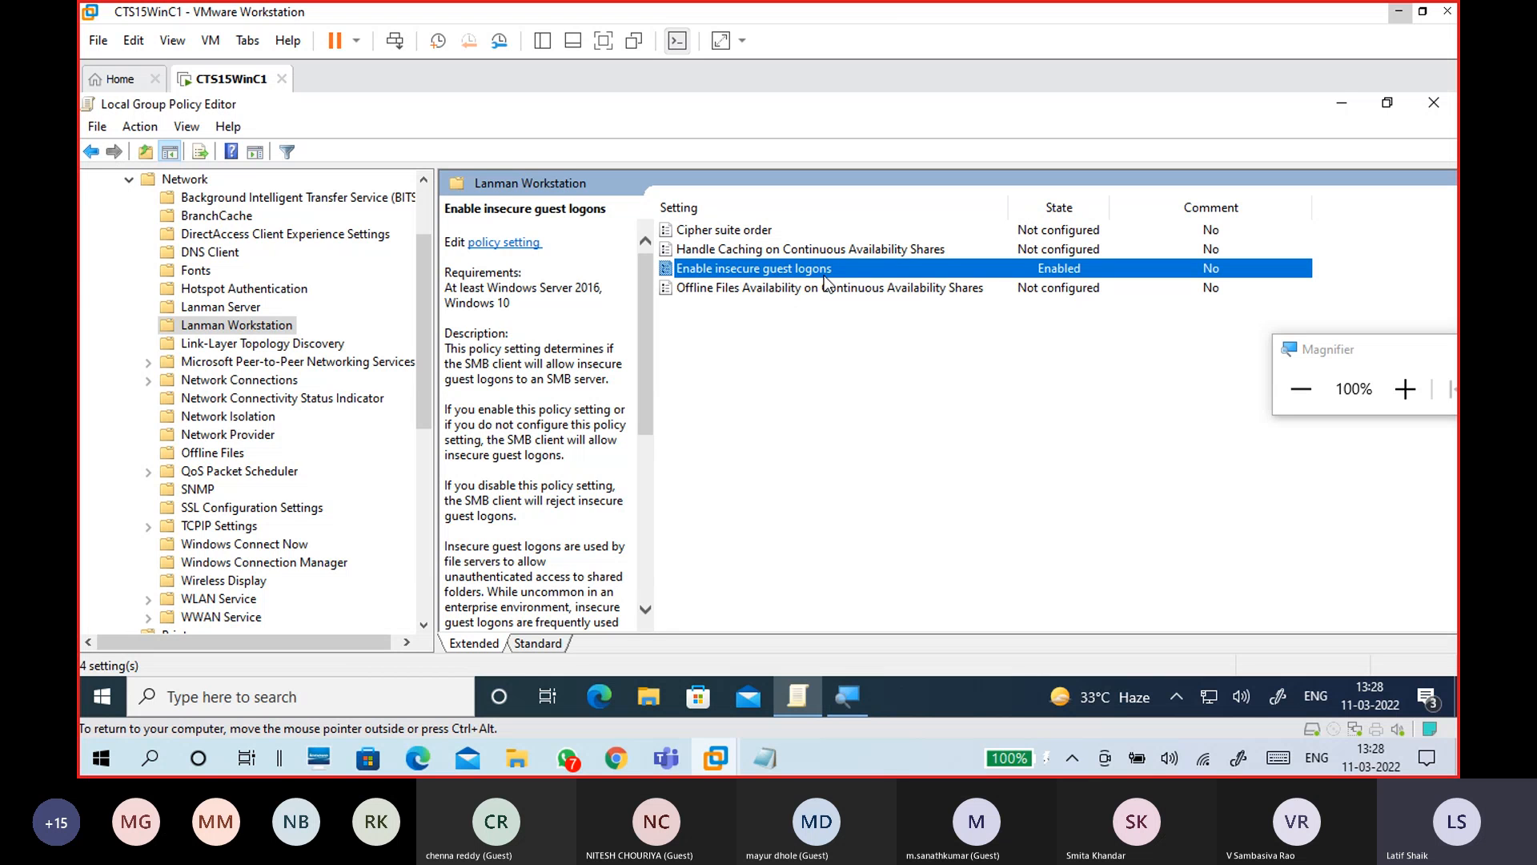
left_click(1430, 107)
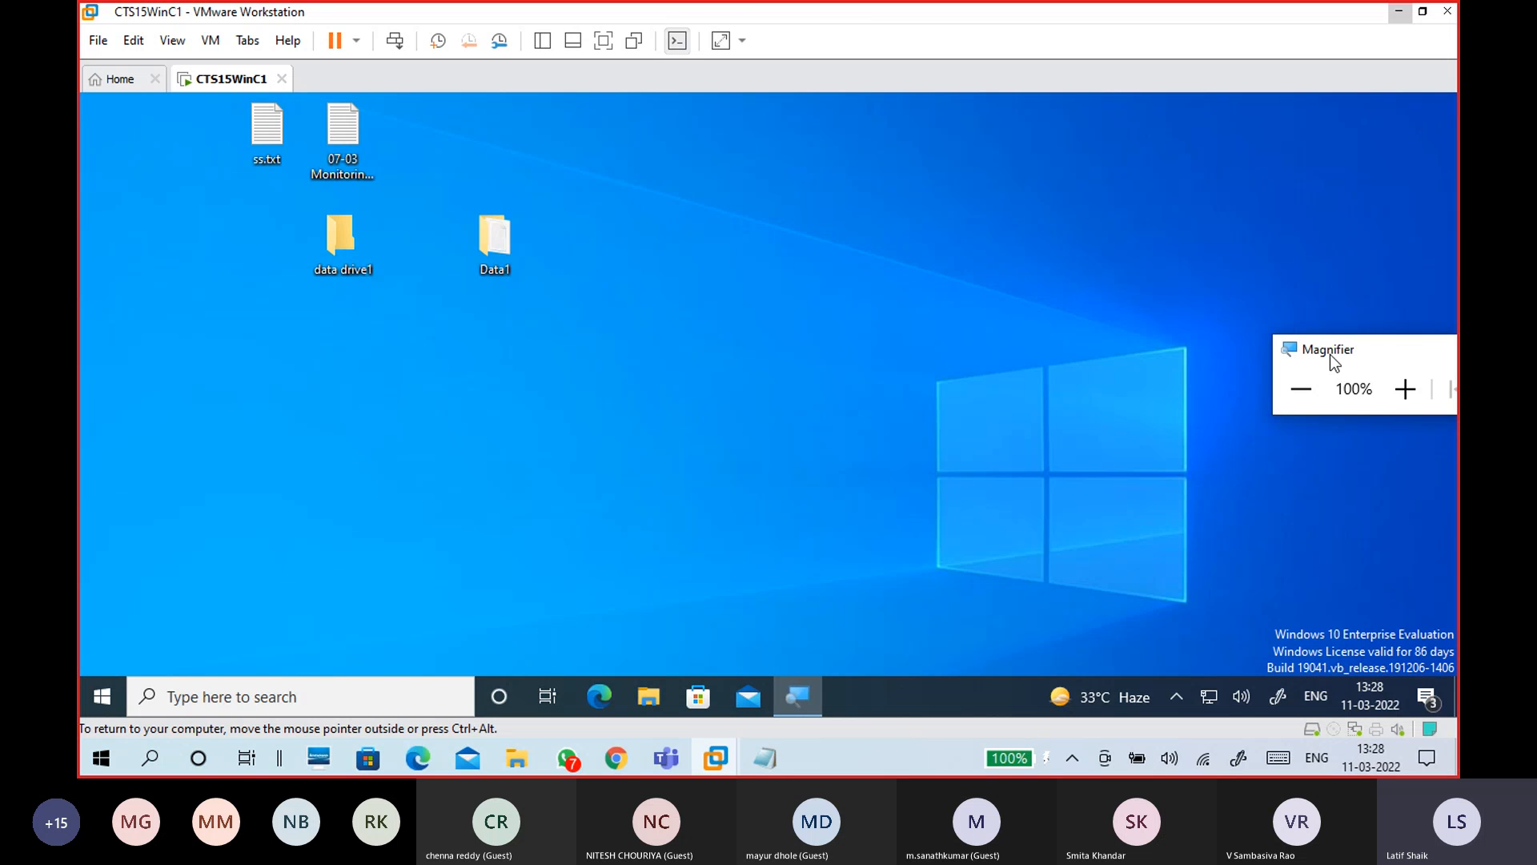
Step: Reopen the Local Group Policy Editor by running gpedit.msc, maximize it and widen the policy tree
left_click(877, 376)
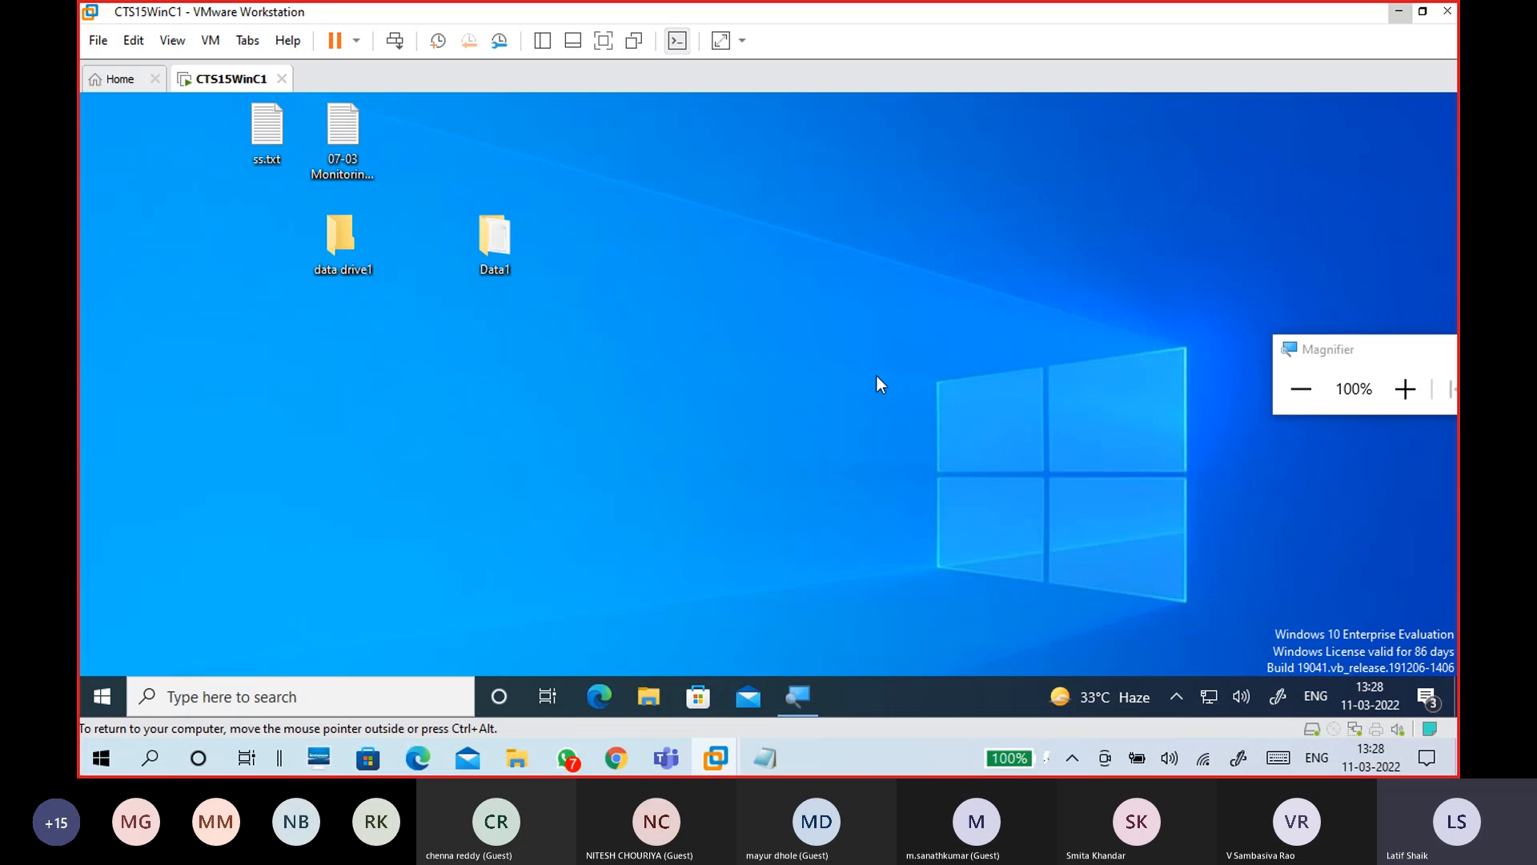
key("super+r")
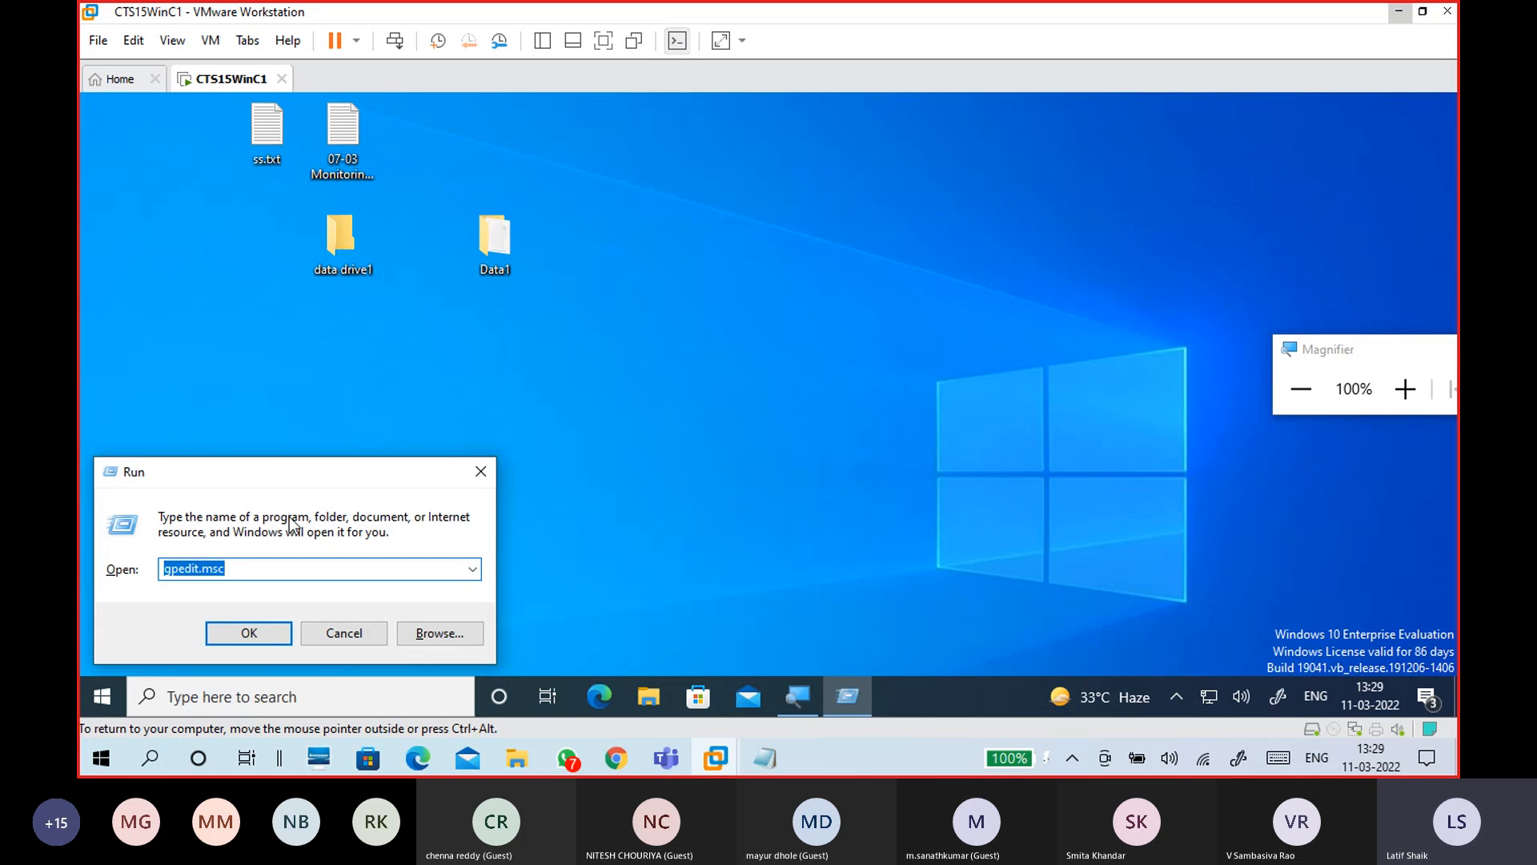
left_click(253, 631)
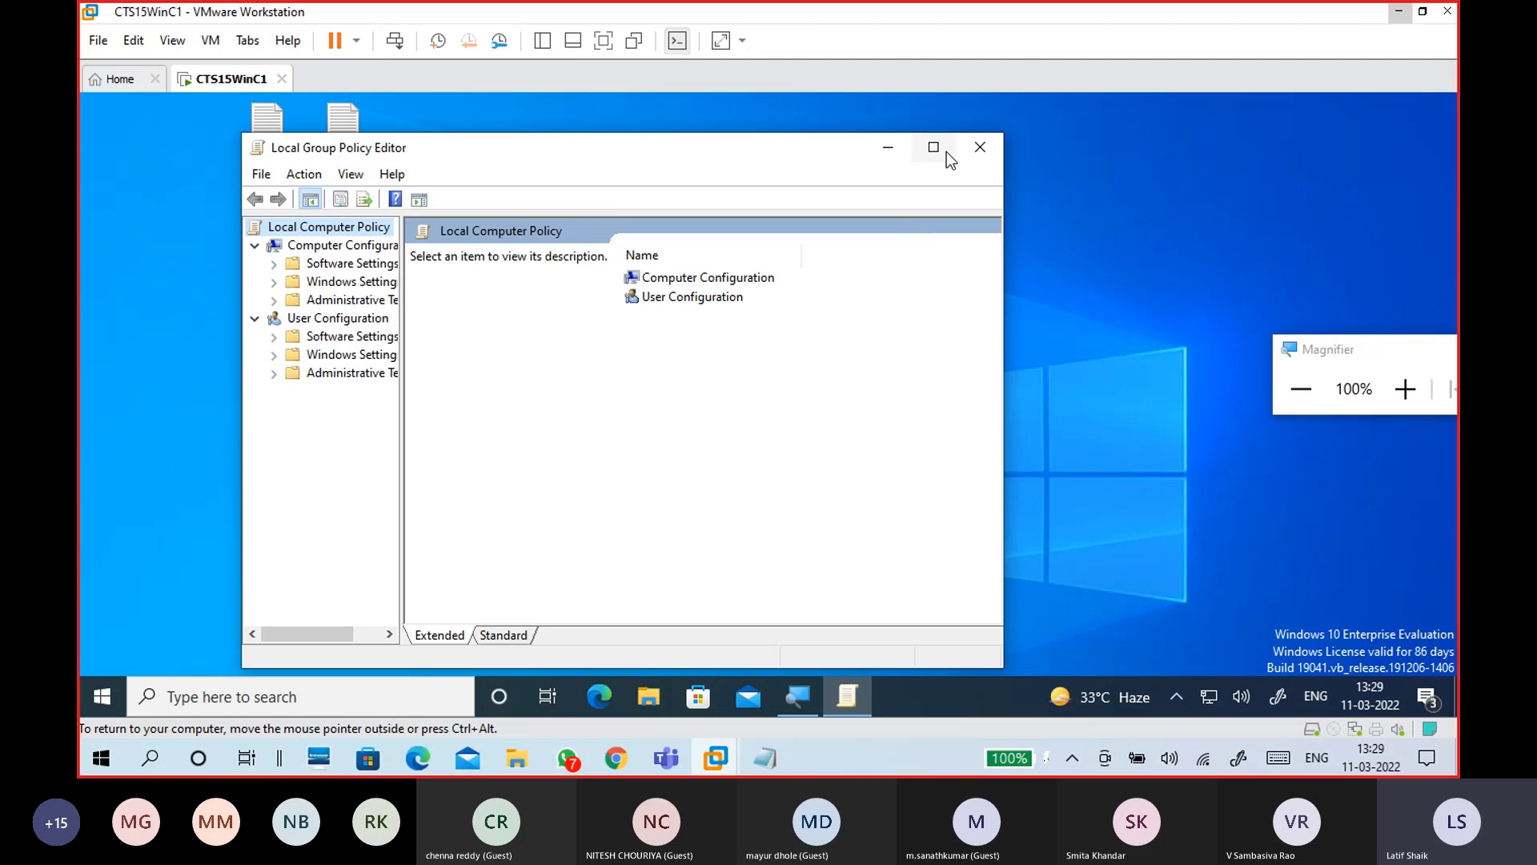
left_click(932, 147)
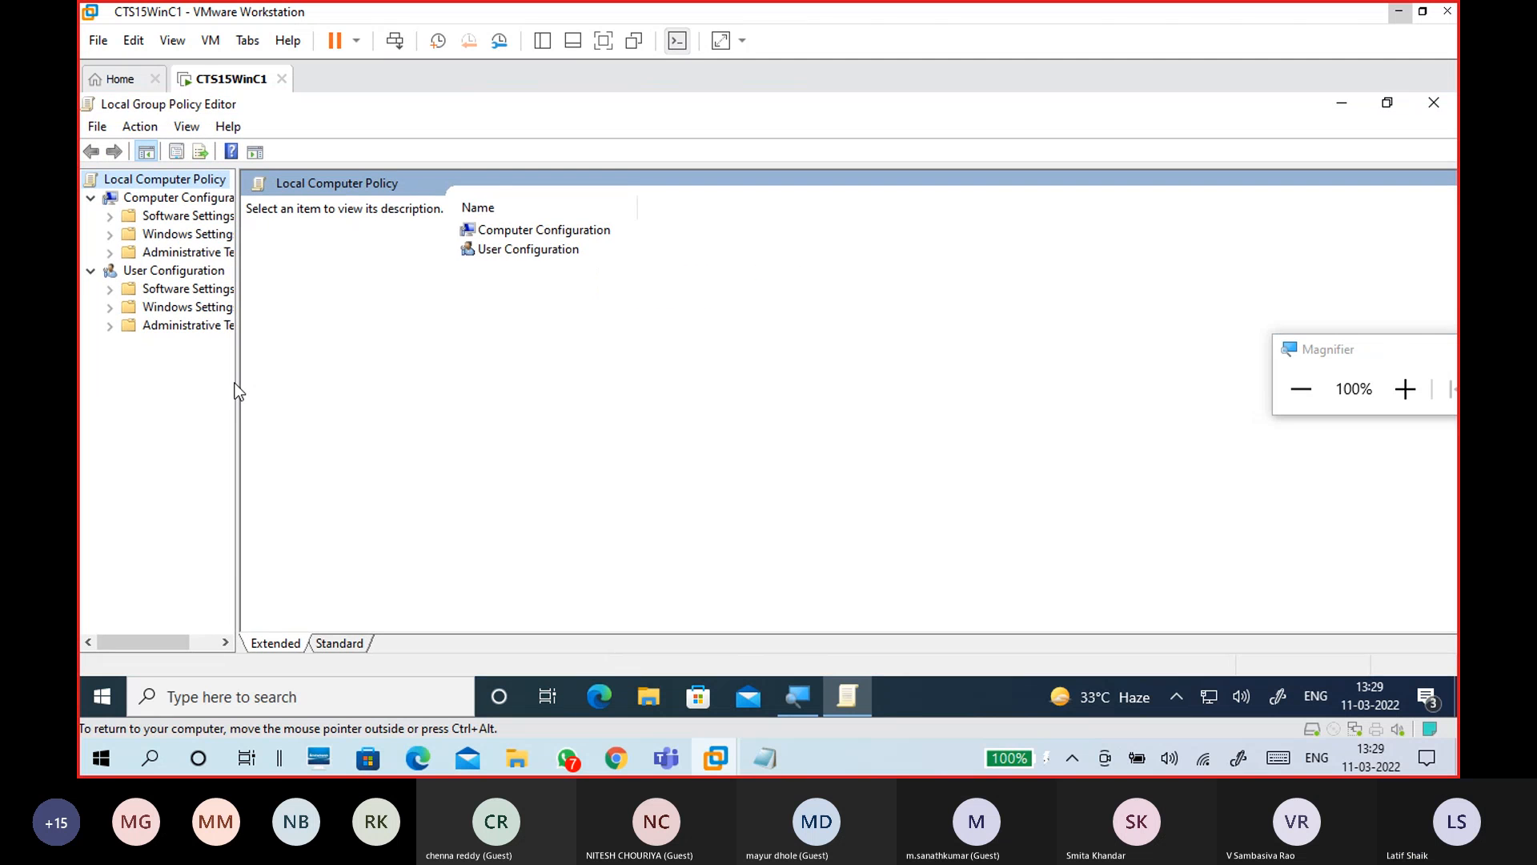
left_click_drag(236, 384, 385, 388)
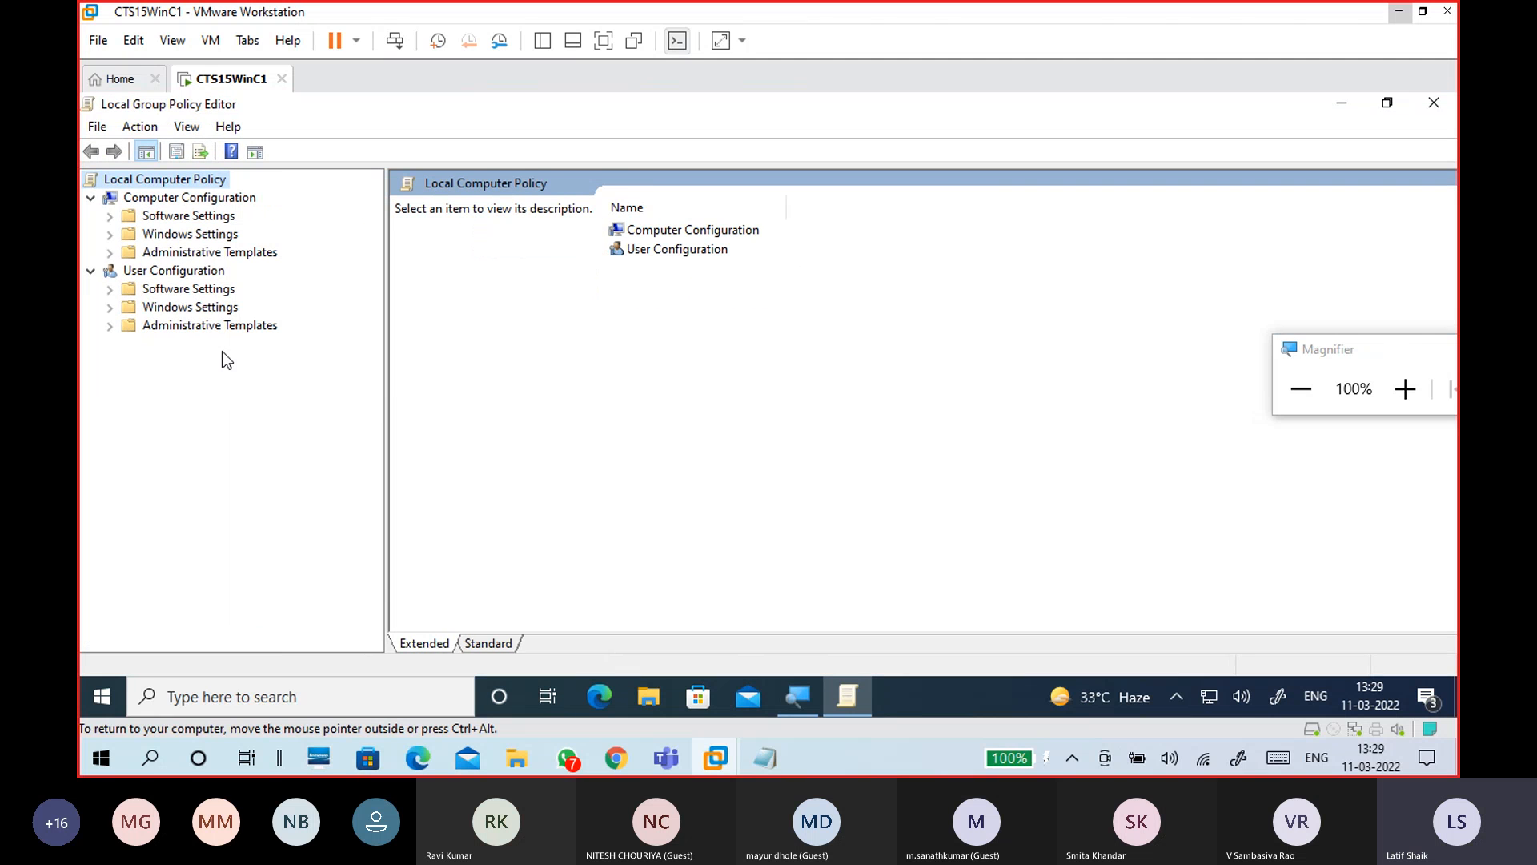
Step: Magnify the screen to 150% and expand Administrative Templates under User Configuration
left_click(209, 325)
left_click(1405, 389)
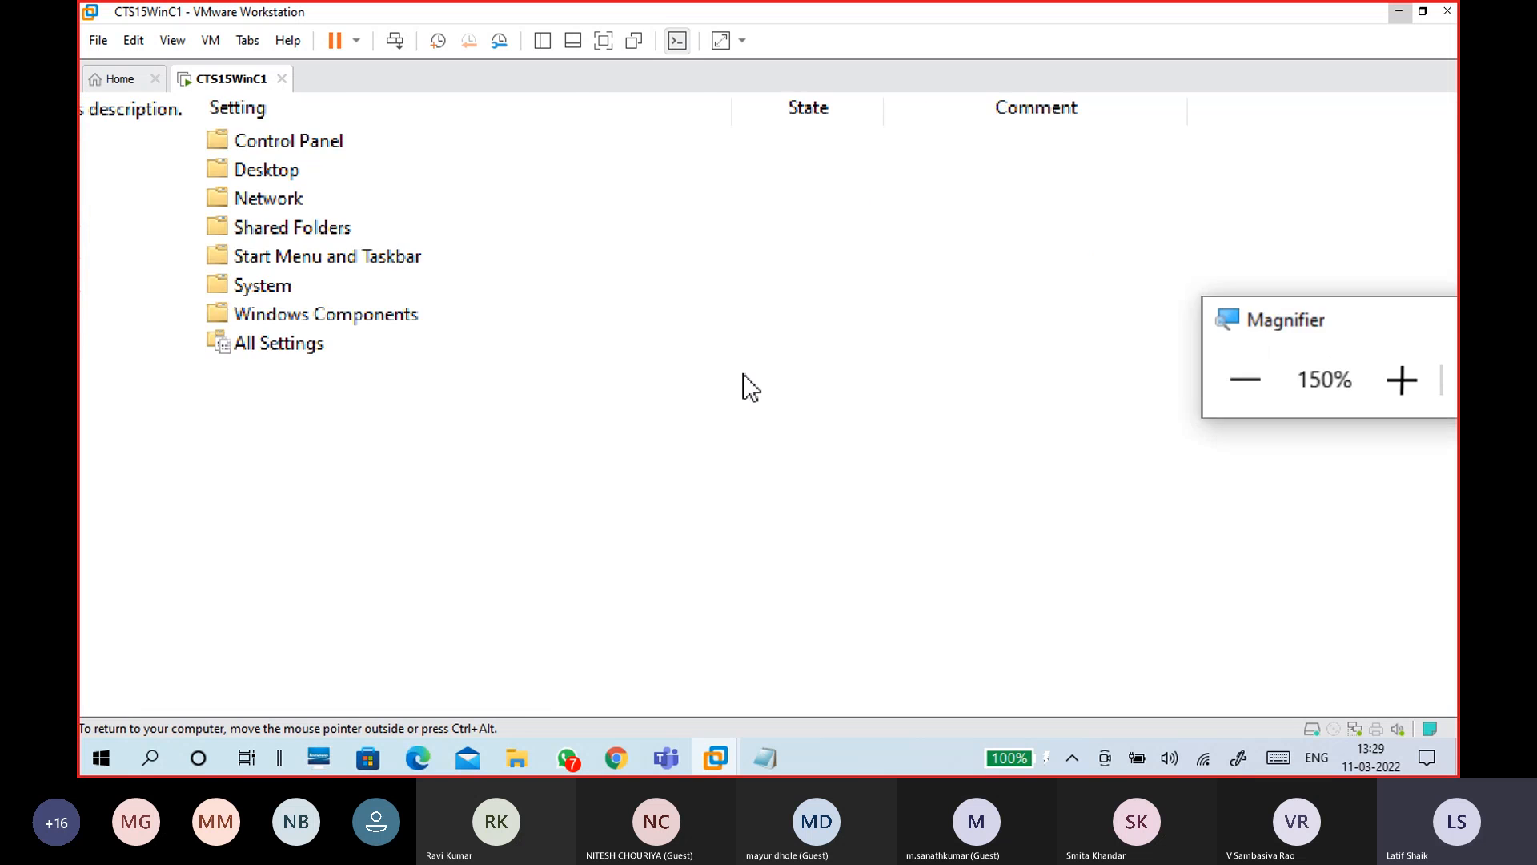
left_click(200, 302)
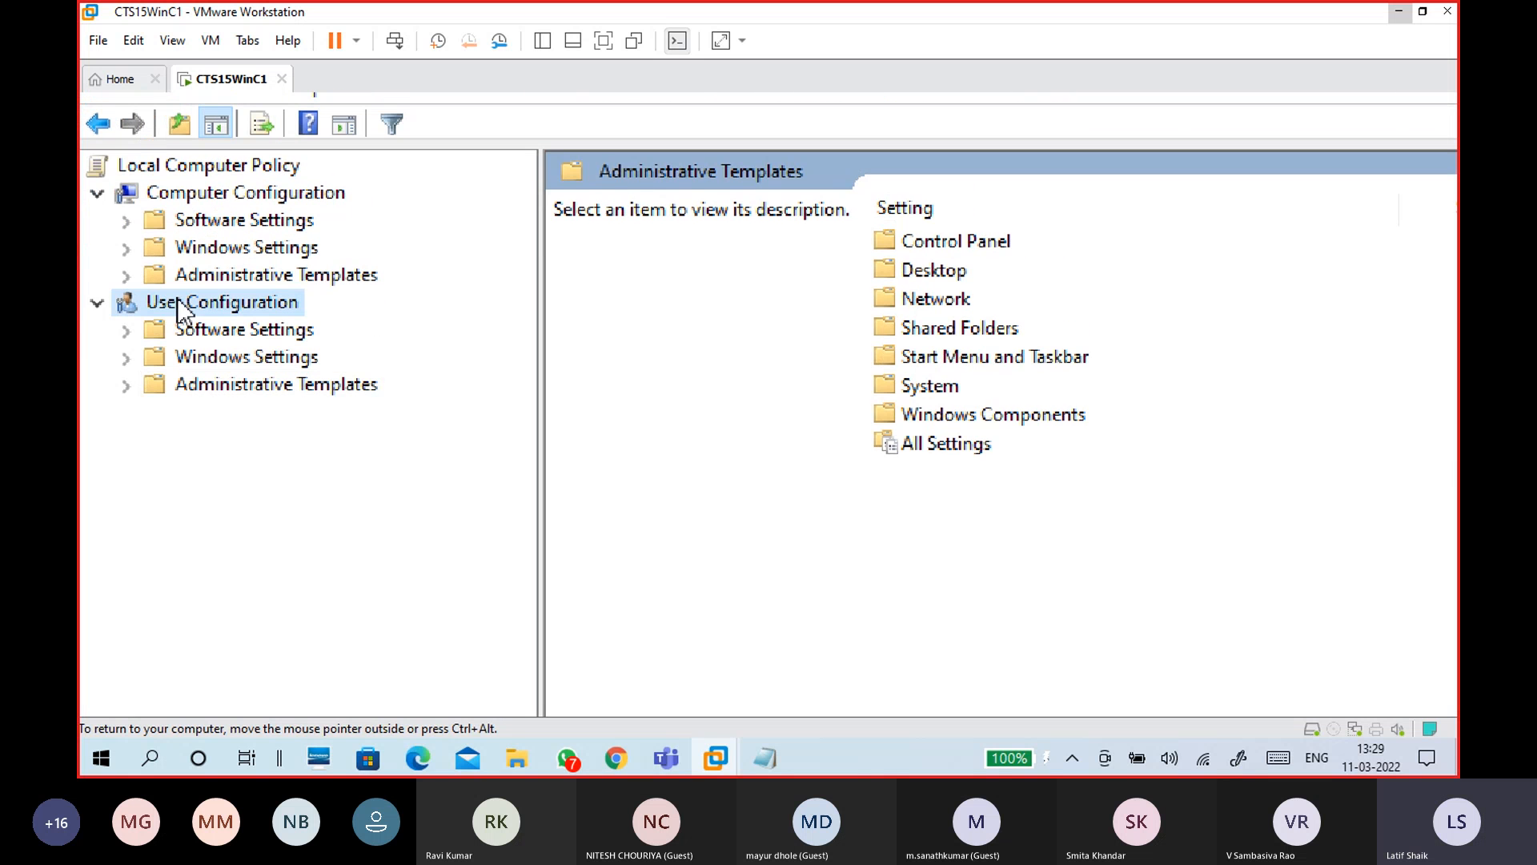
left_click(210, 386)
left_click(125, 386)
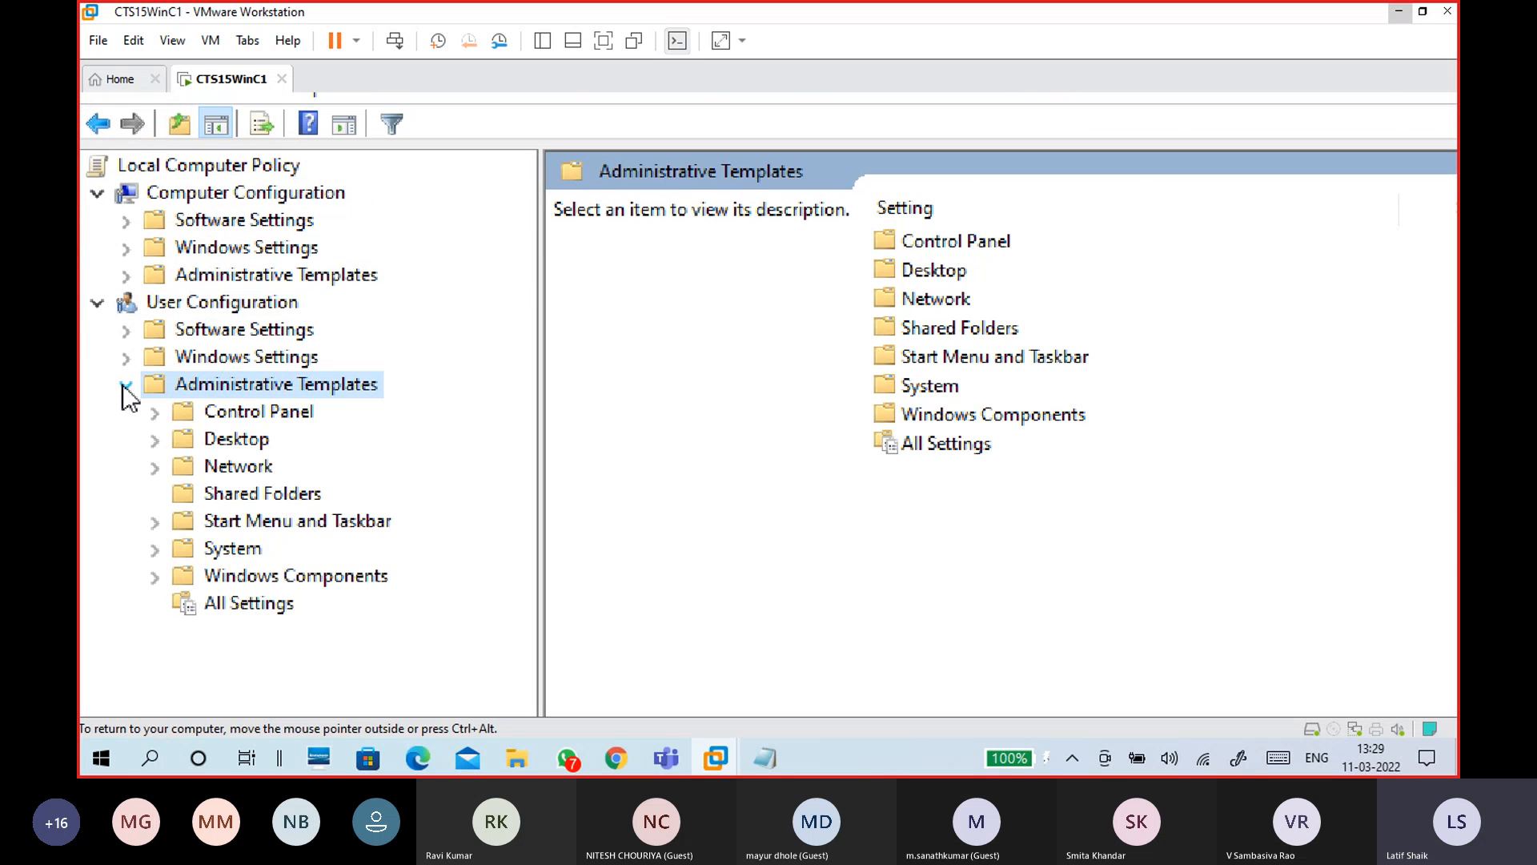
Step: Expand the Desktop folder under User Configuration's Administrative Templates and select the "Remove Recycle Bin icon from desktop" policy
left_click(233, 440)
left_click(156, 439)
left_click(242, 495)
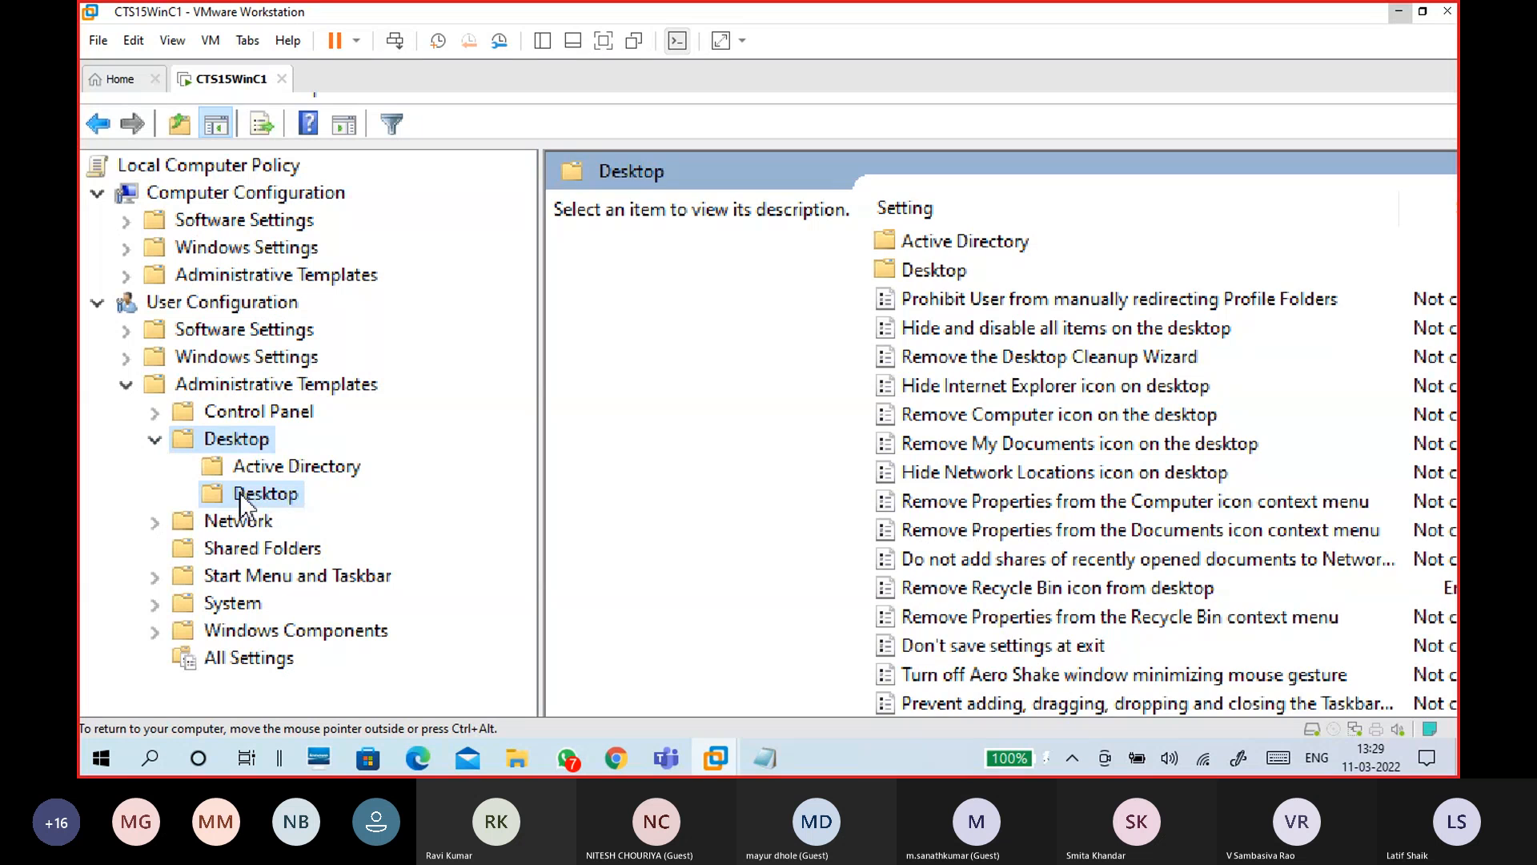
left_click(229, 440)
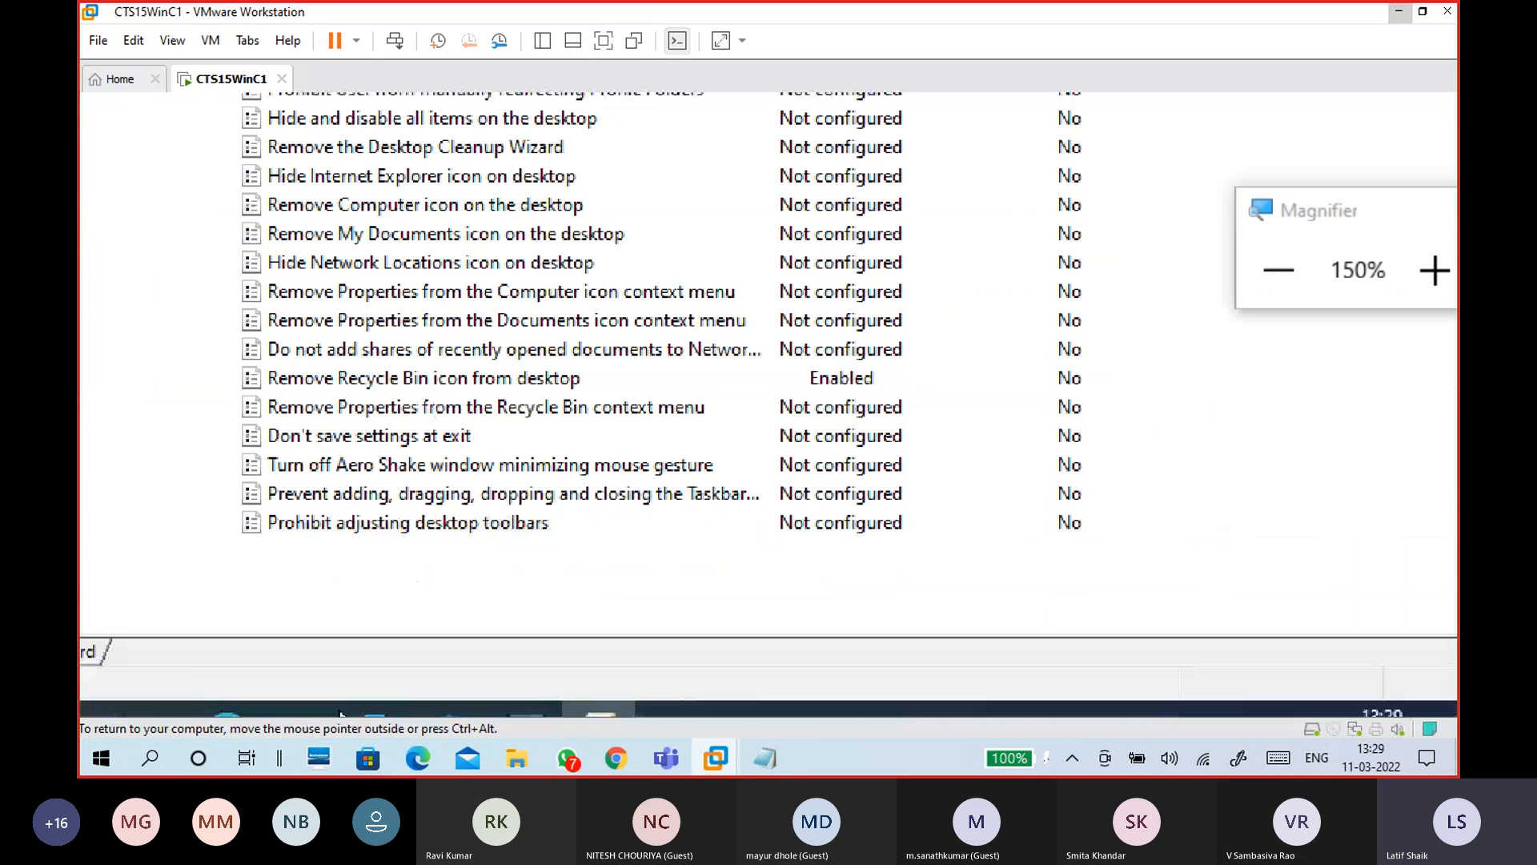
left_click(353, 378)
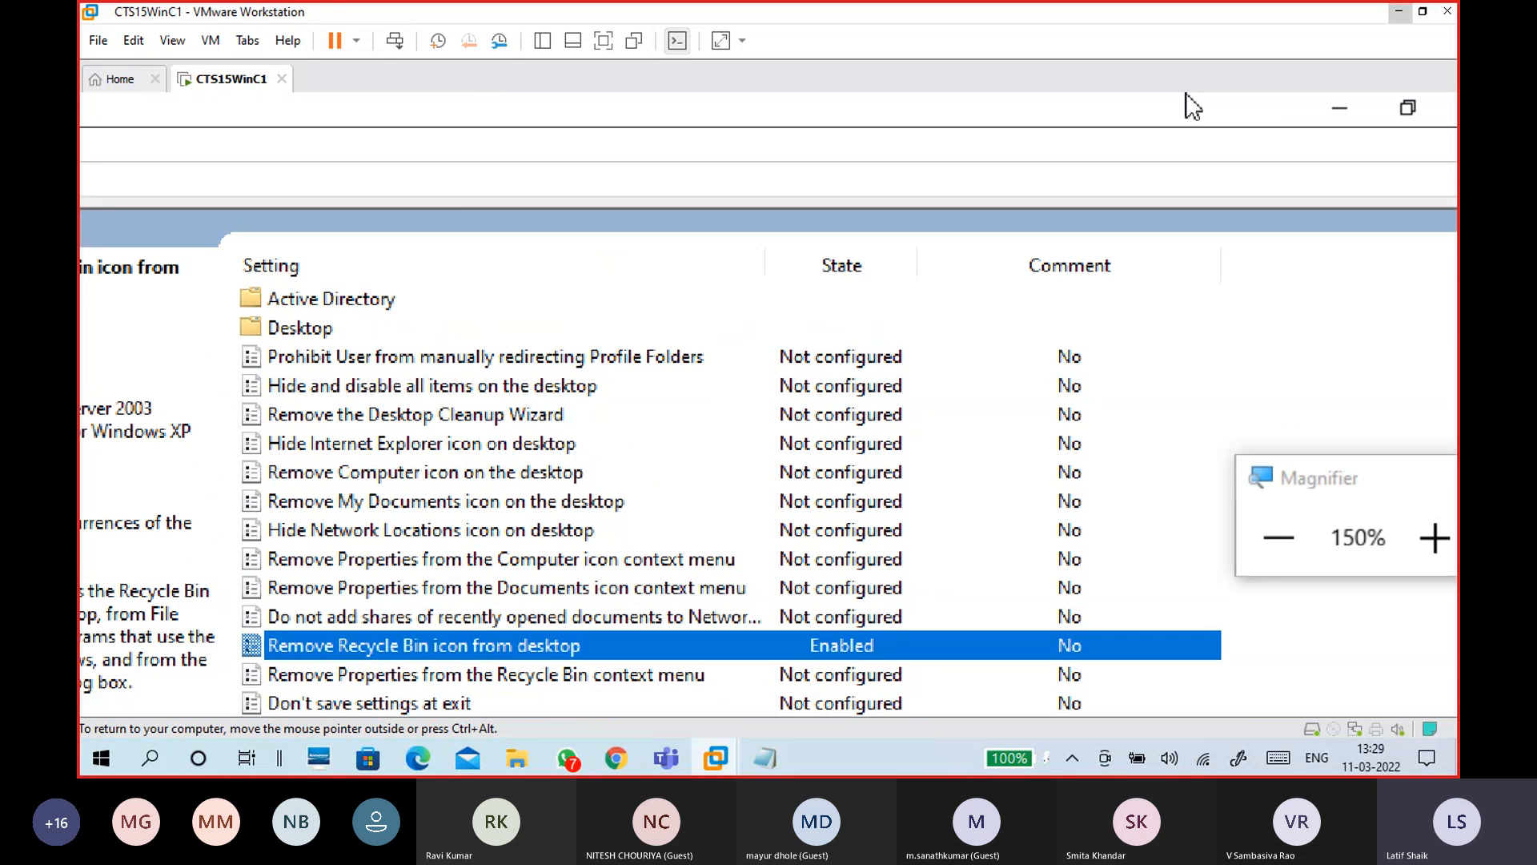
Step: Minimize the Local Group Policy Editor to check the desktop for the Recycle Bin icon, and restore the editor at 150% magnification
left_click(1364, 96)
key("super+Escape")
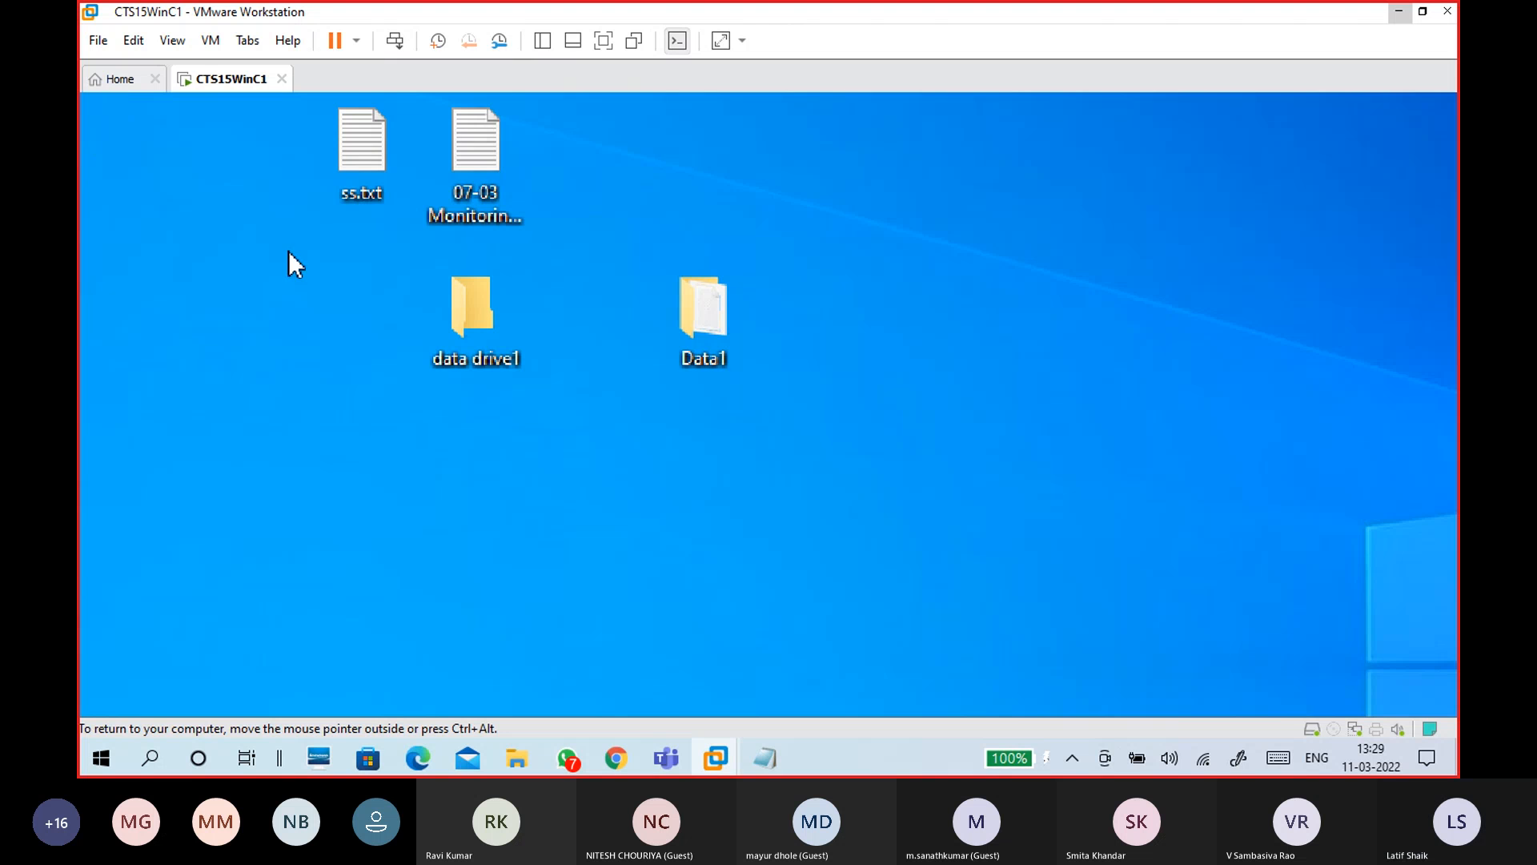
key("super+plus")
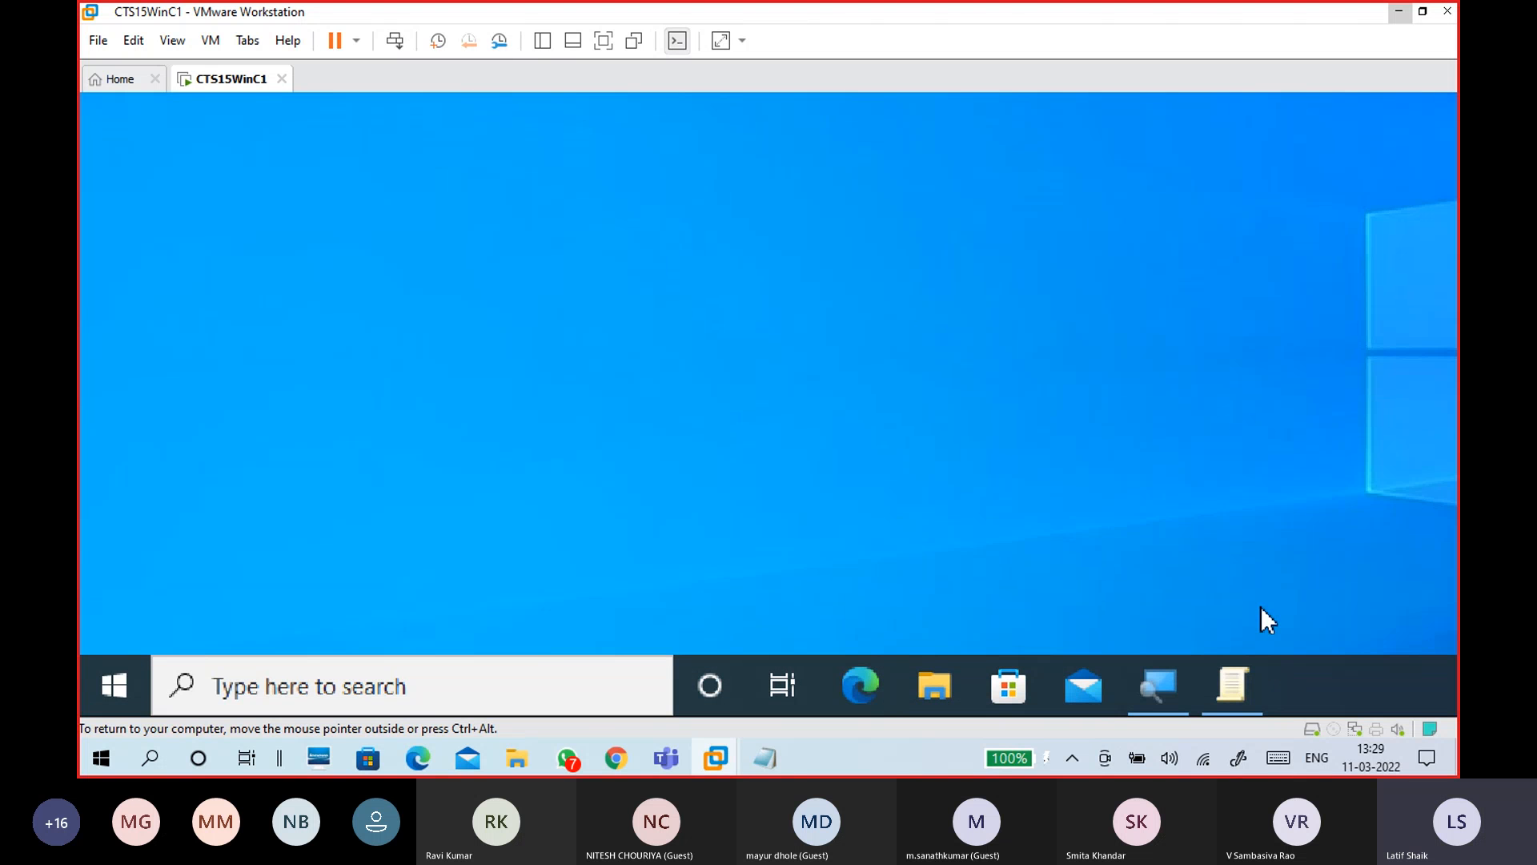
left_click(1243, 686)
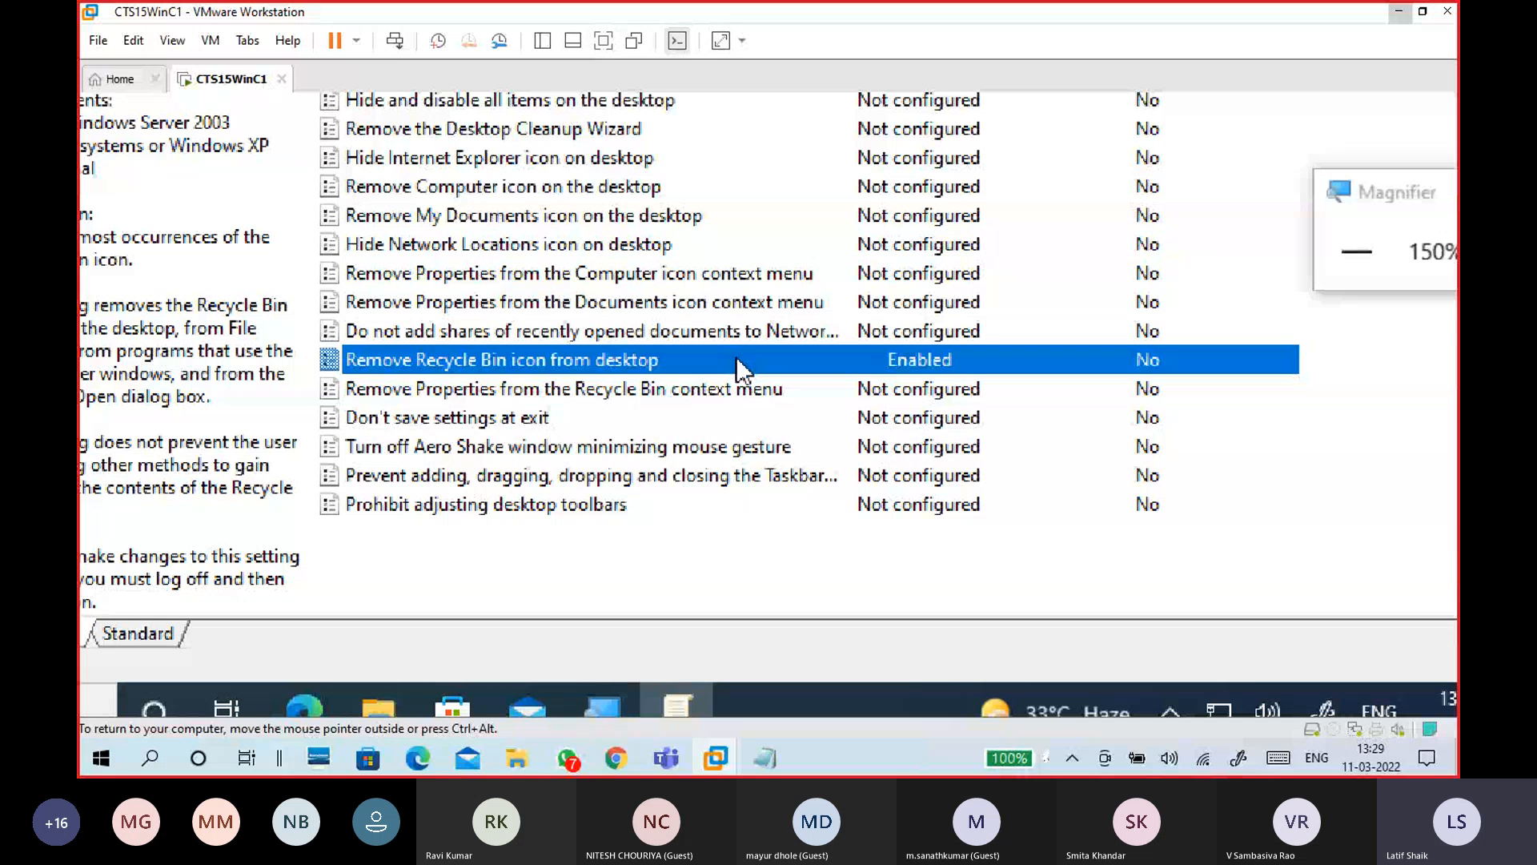
Step: Open the "Remove Recycle Bin icon from desktop" policy, maximize its dialog and apply the Disabled state
double_click(740, 366)
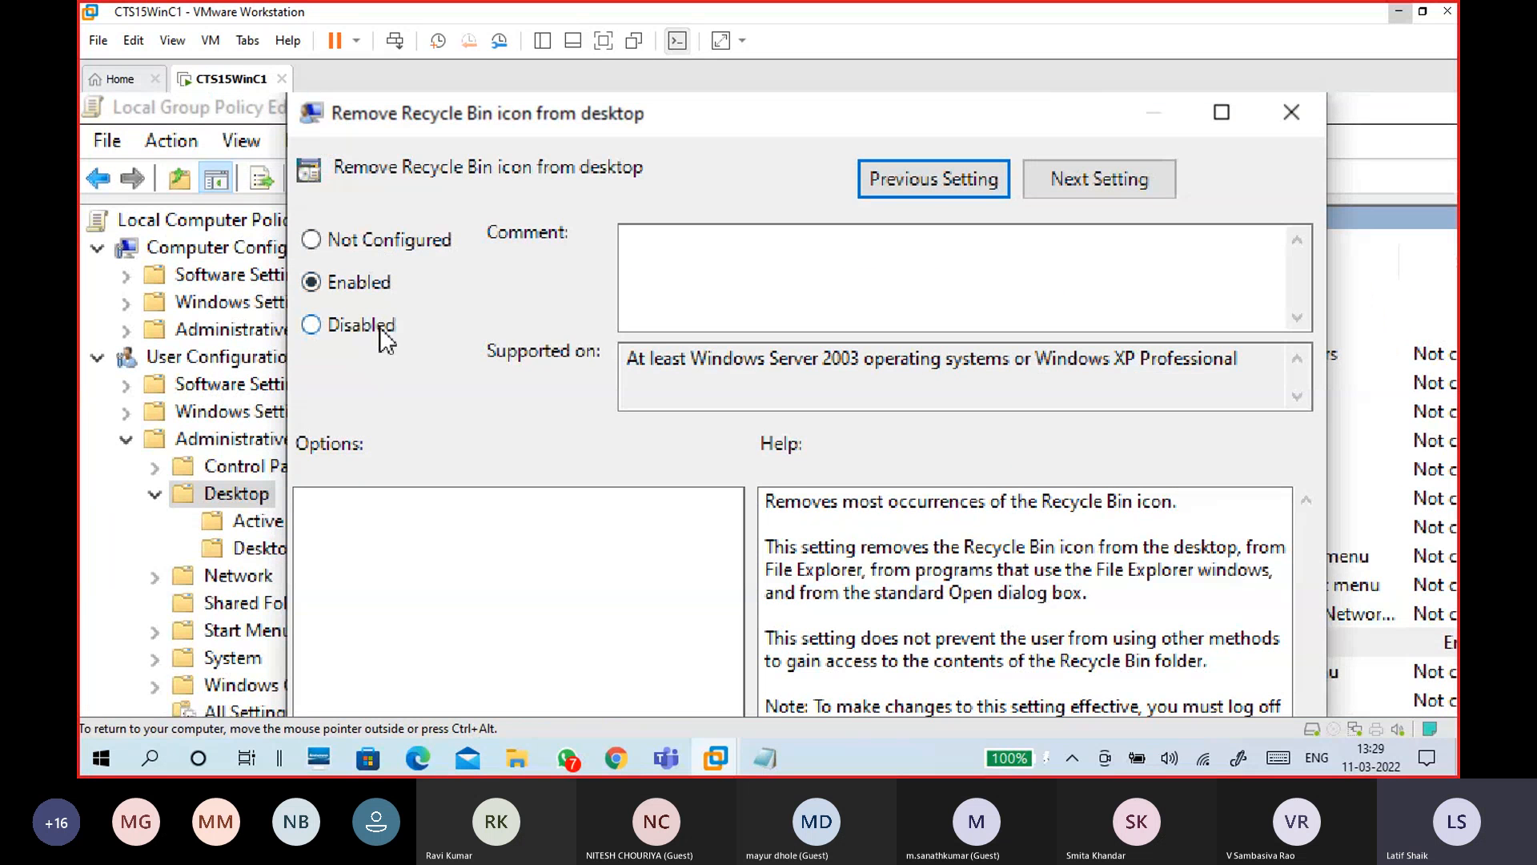
left_click(383, 328)
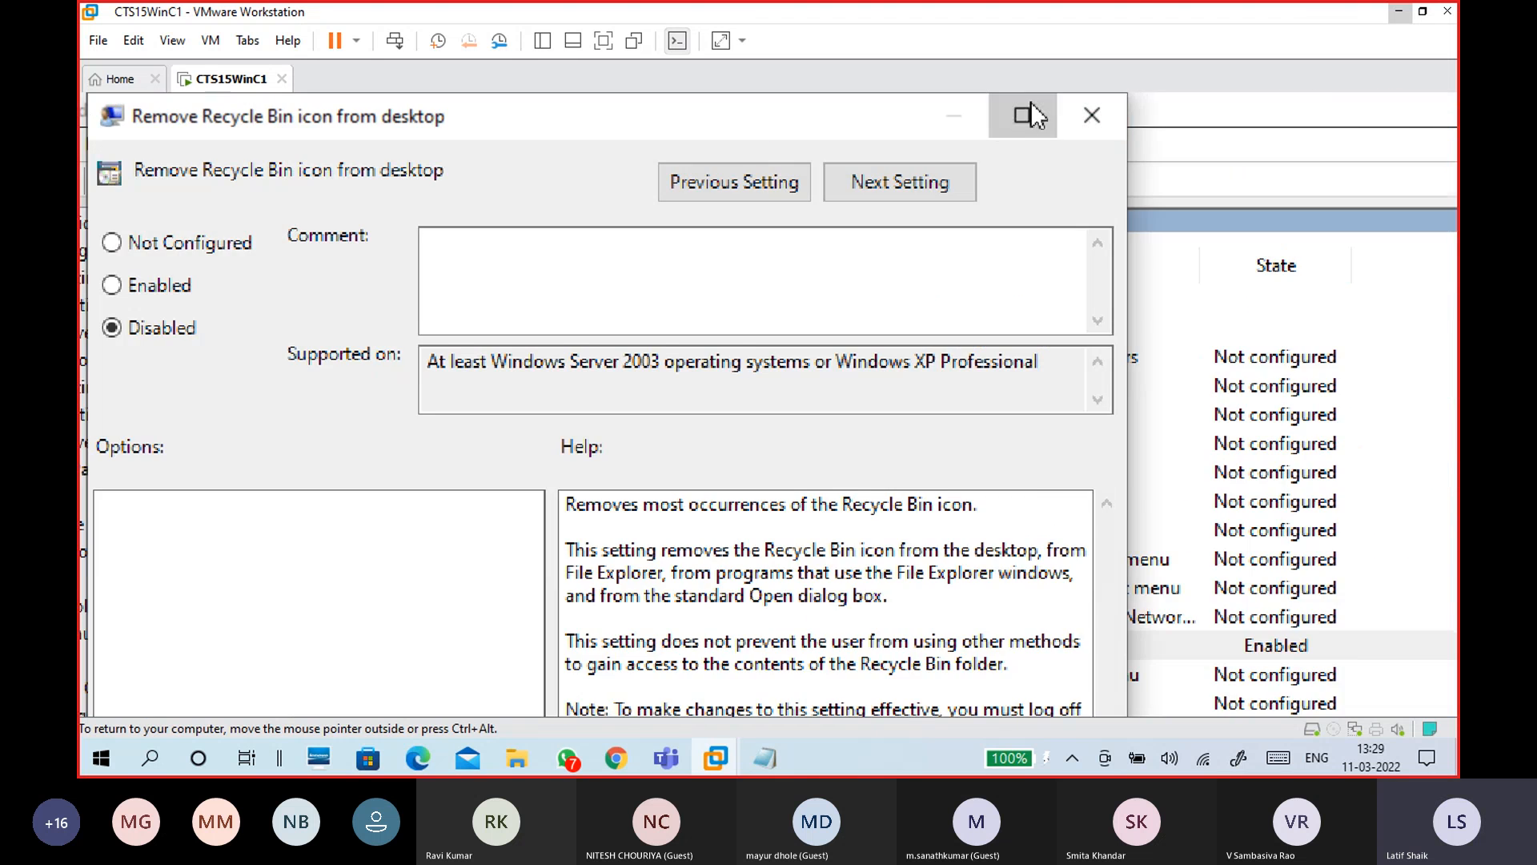
left_click(1023, 113)
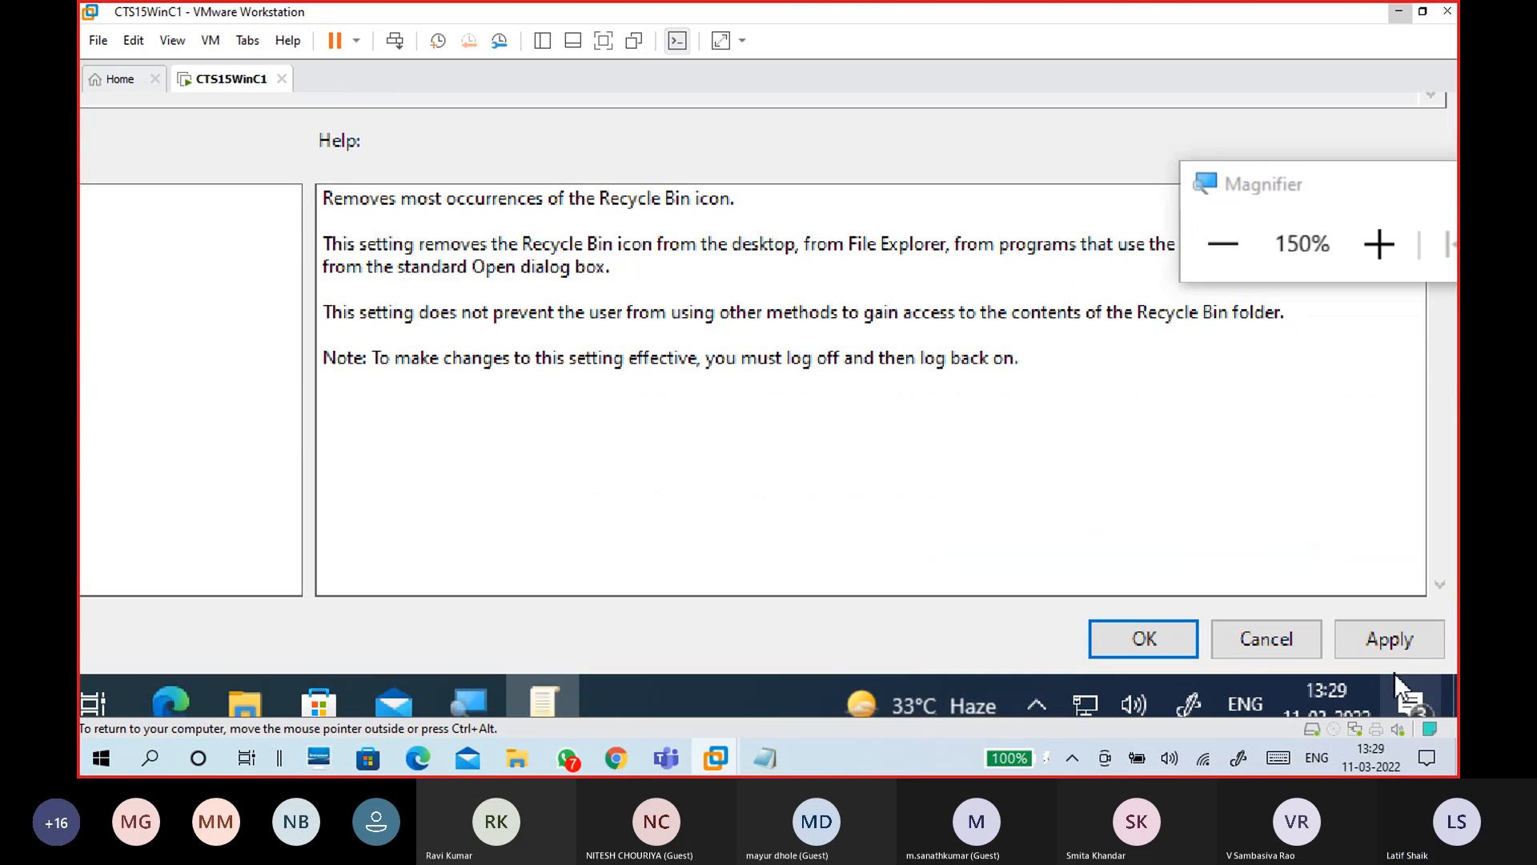
left_click(1382, 647)
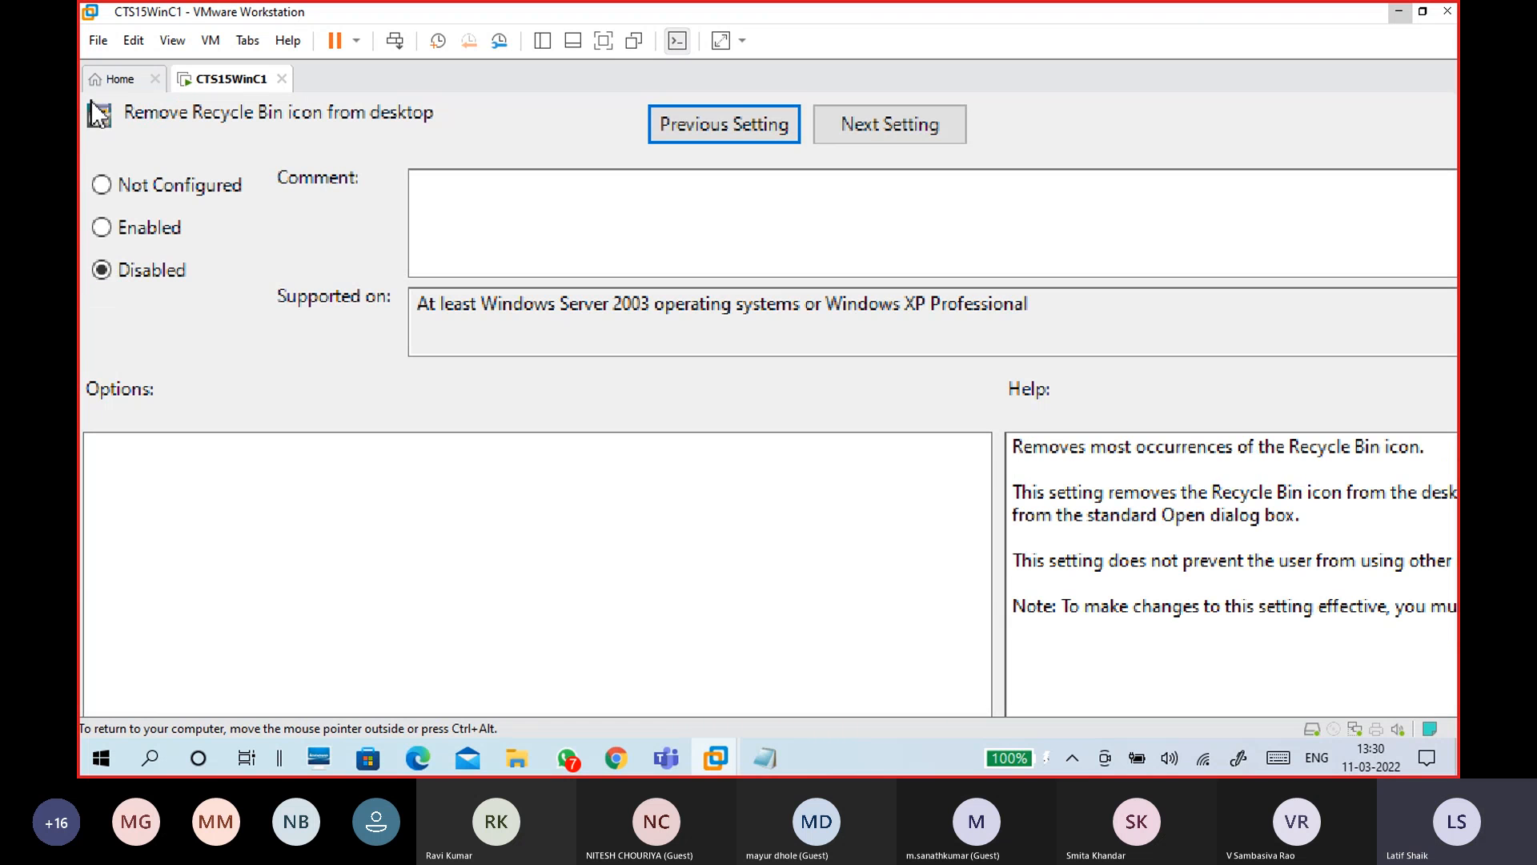
Step: Set the "Remove Recycle Bin icon from desktop" policy to Not Configured, apply it and close the dialog
left_click(151, 185)
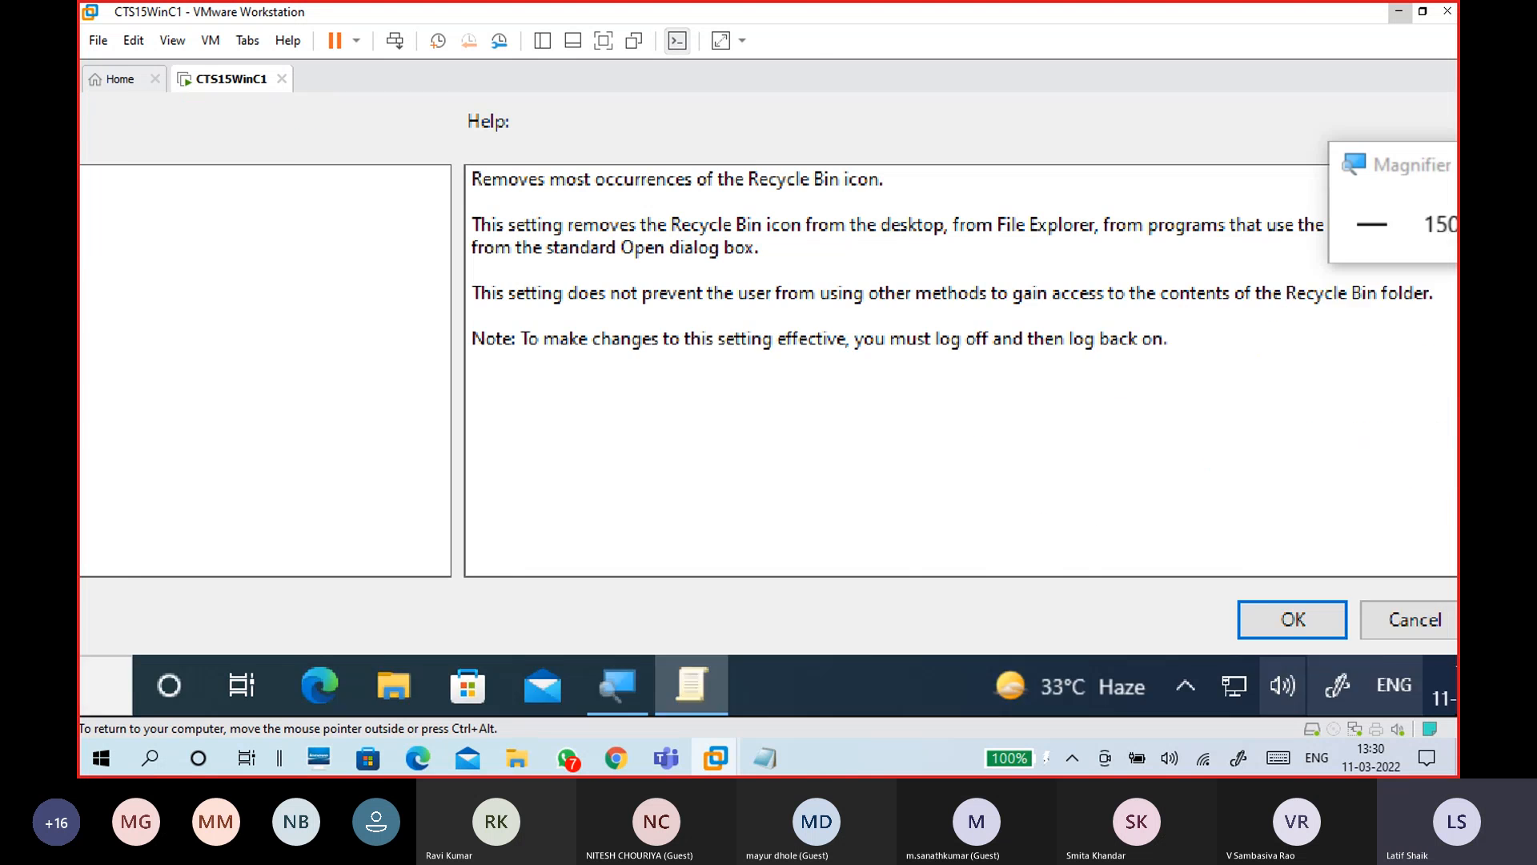
left_click(1410, 622)
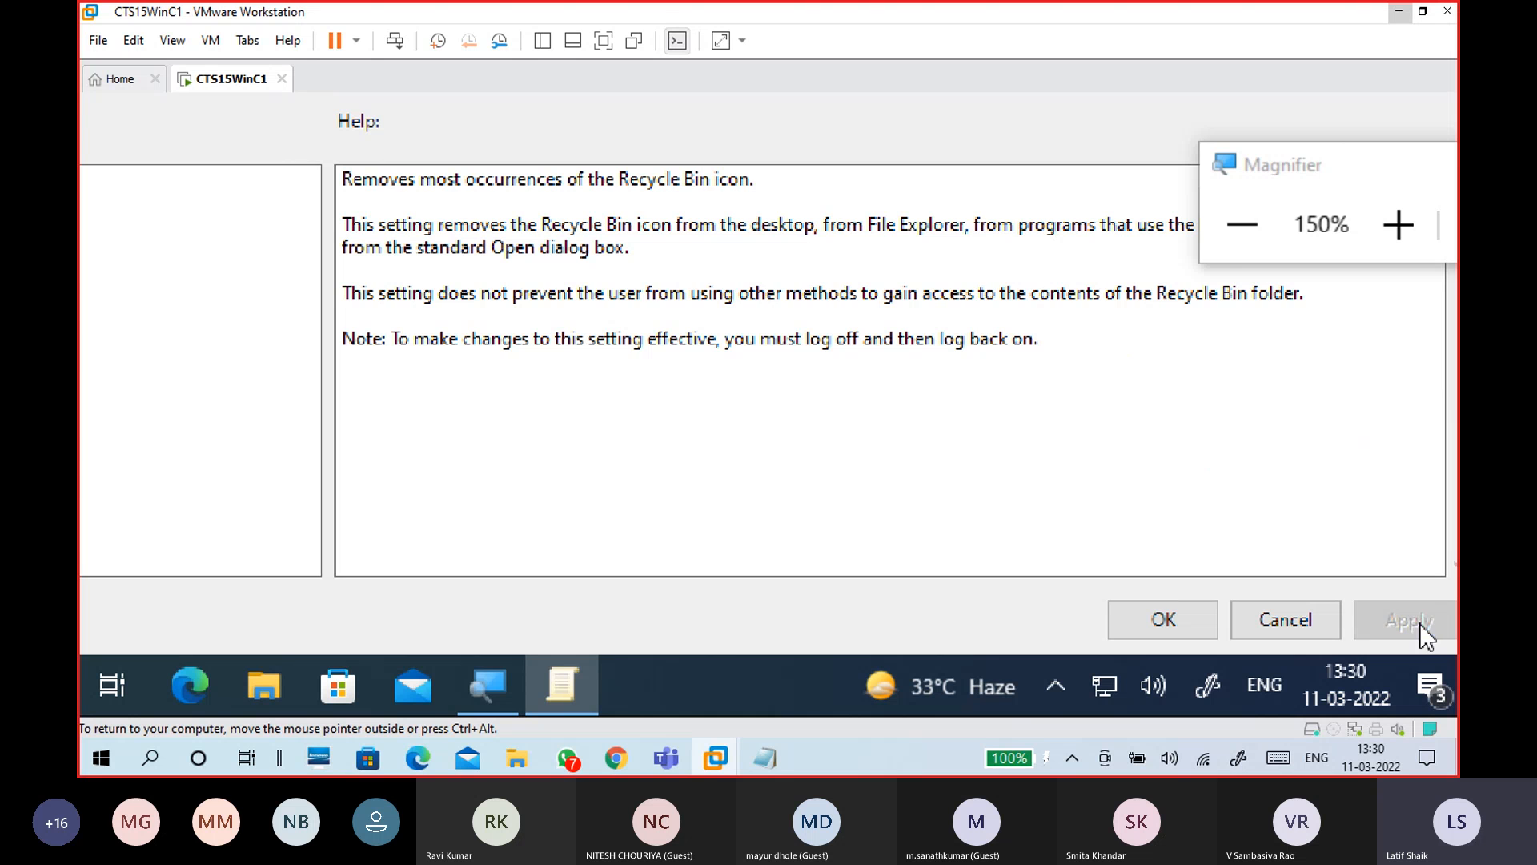
left_click(1168, 619)
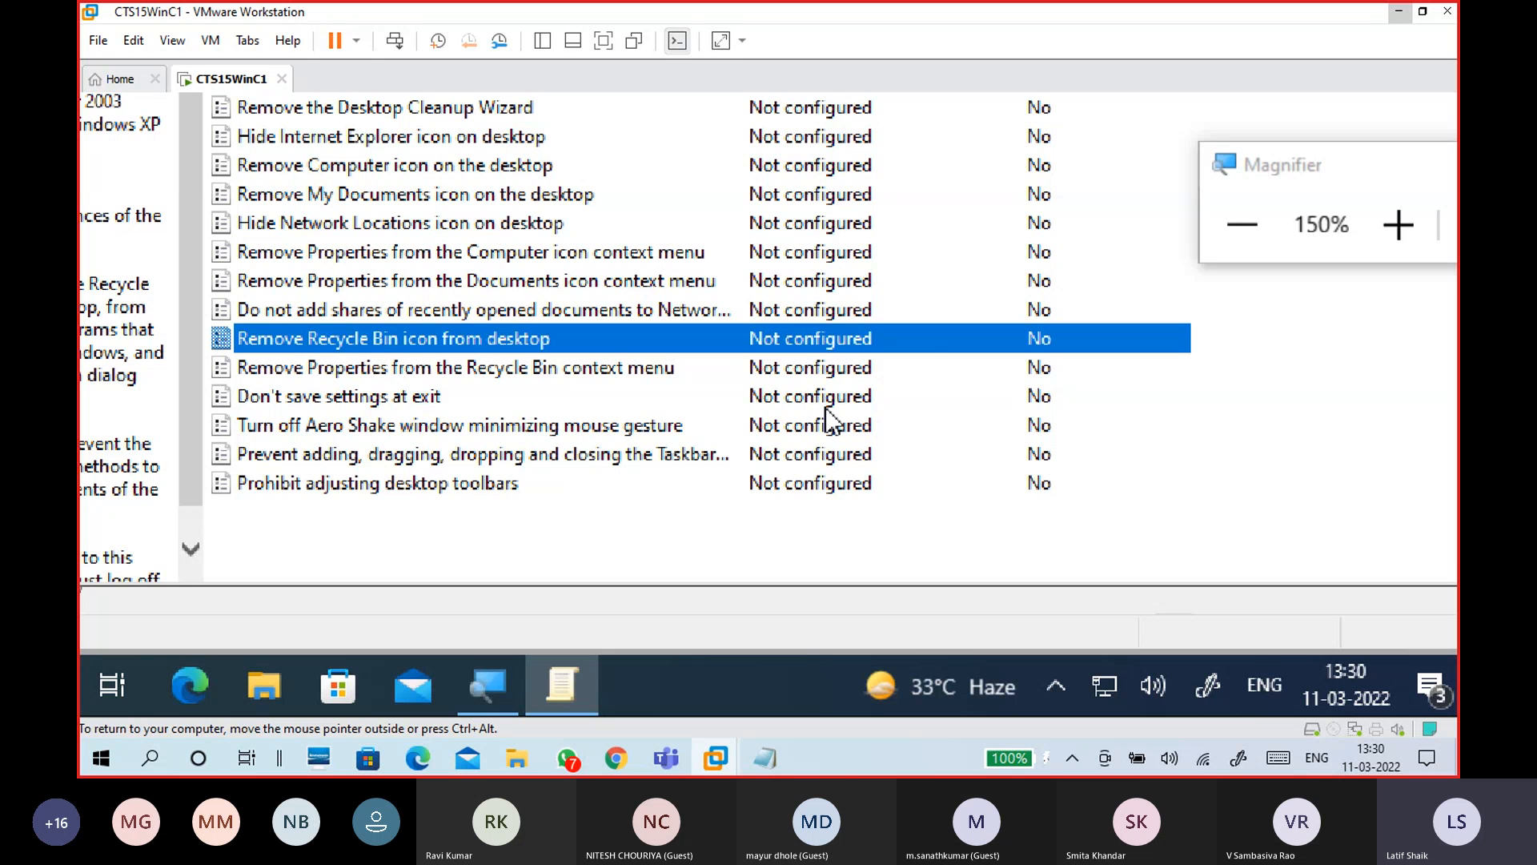
Step: Return the Magnifier to 100%, move its window out of the way and close the Local Group Policy Editor
left_click(1240, 223)
left_click(1262, 310)
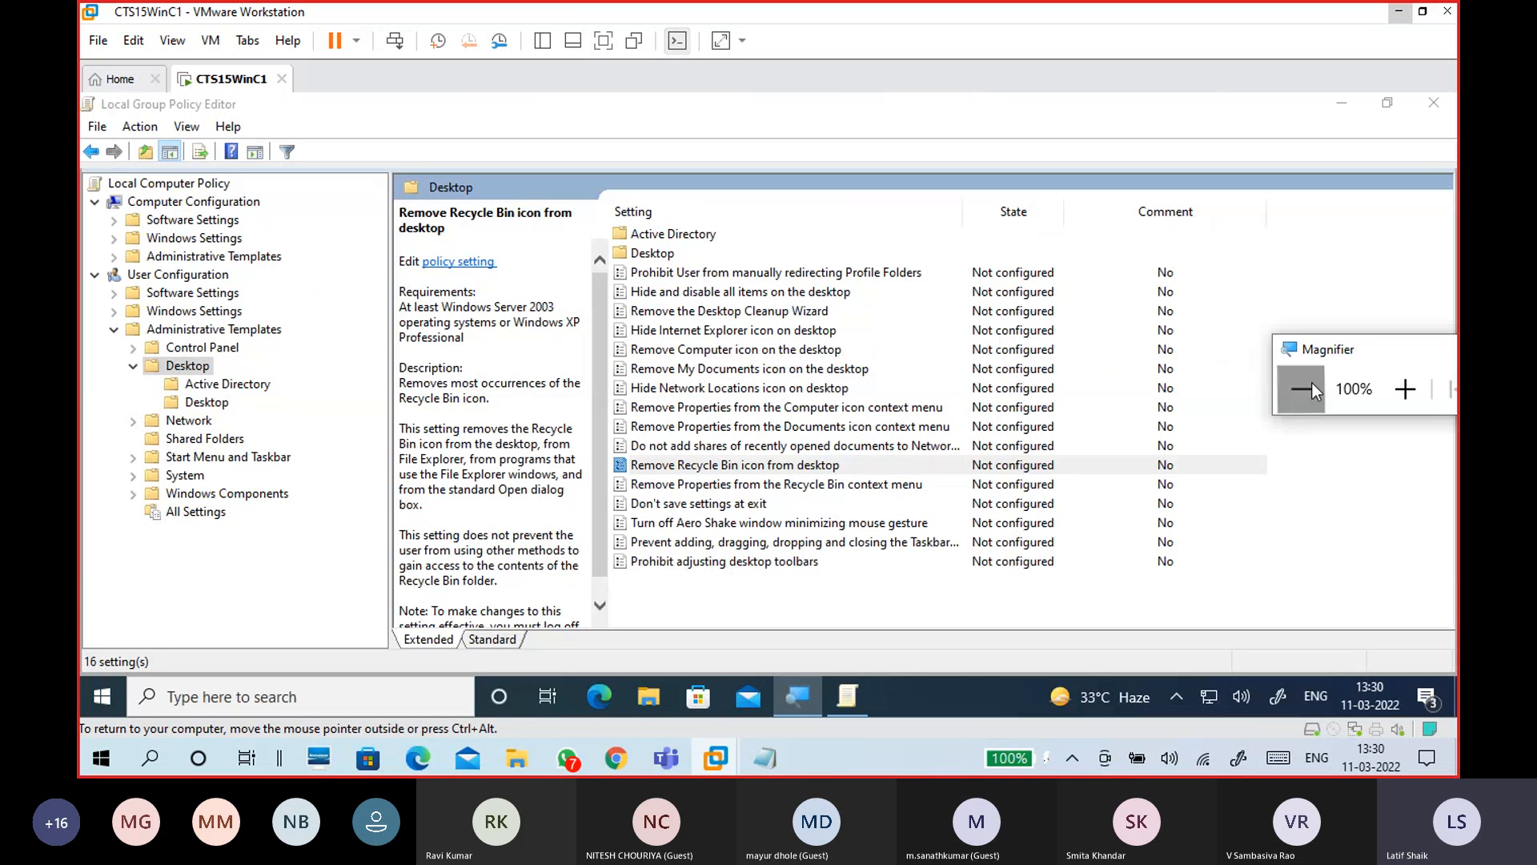
left_click_drag(1331, 343, 1329, 238)
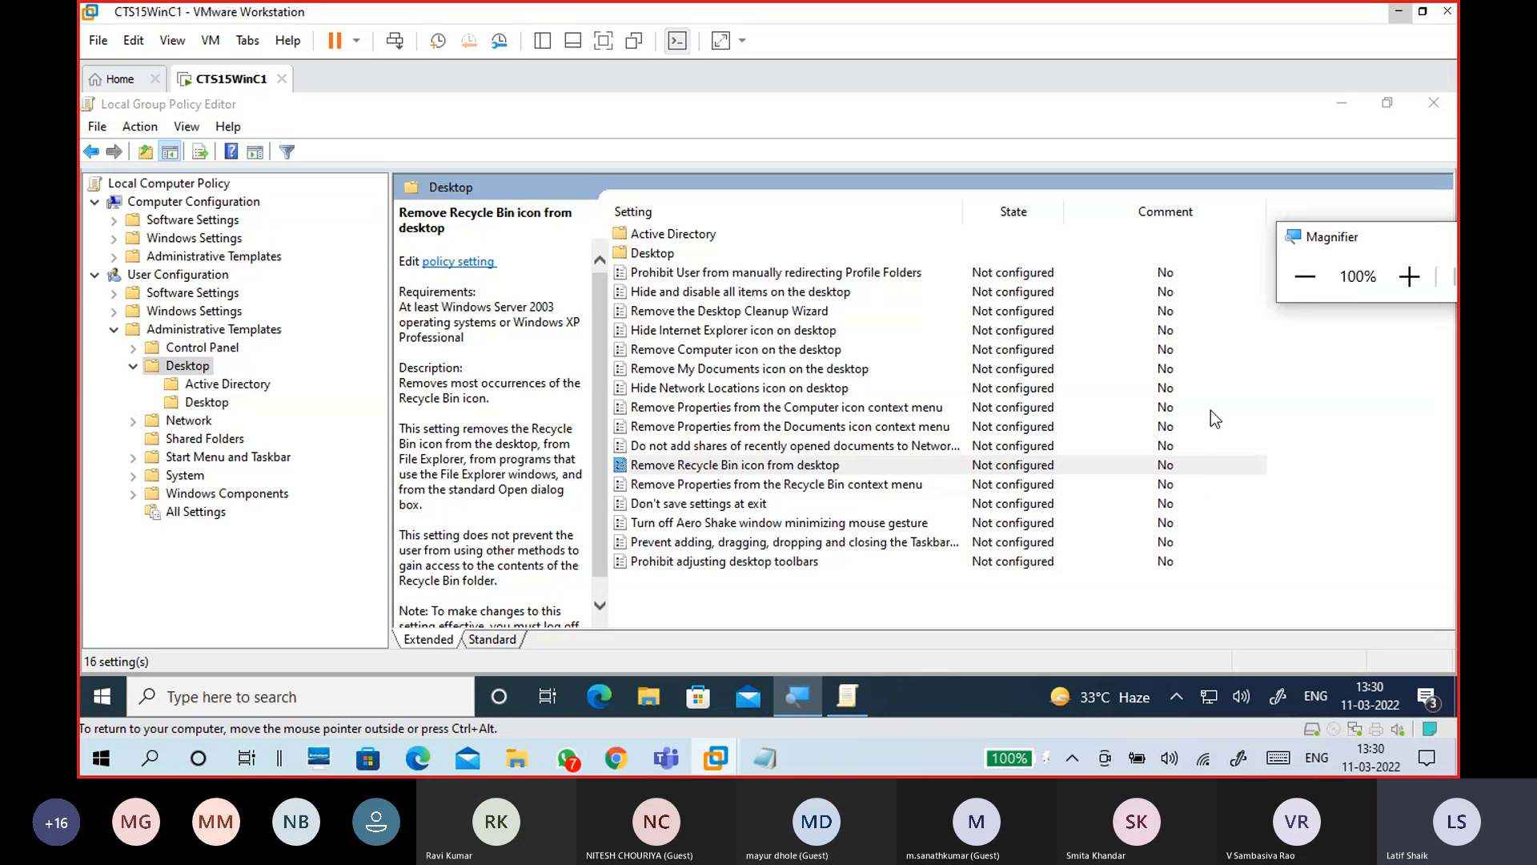
left_click(1433, 104)
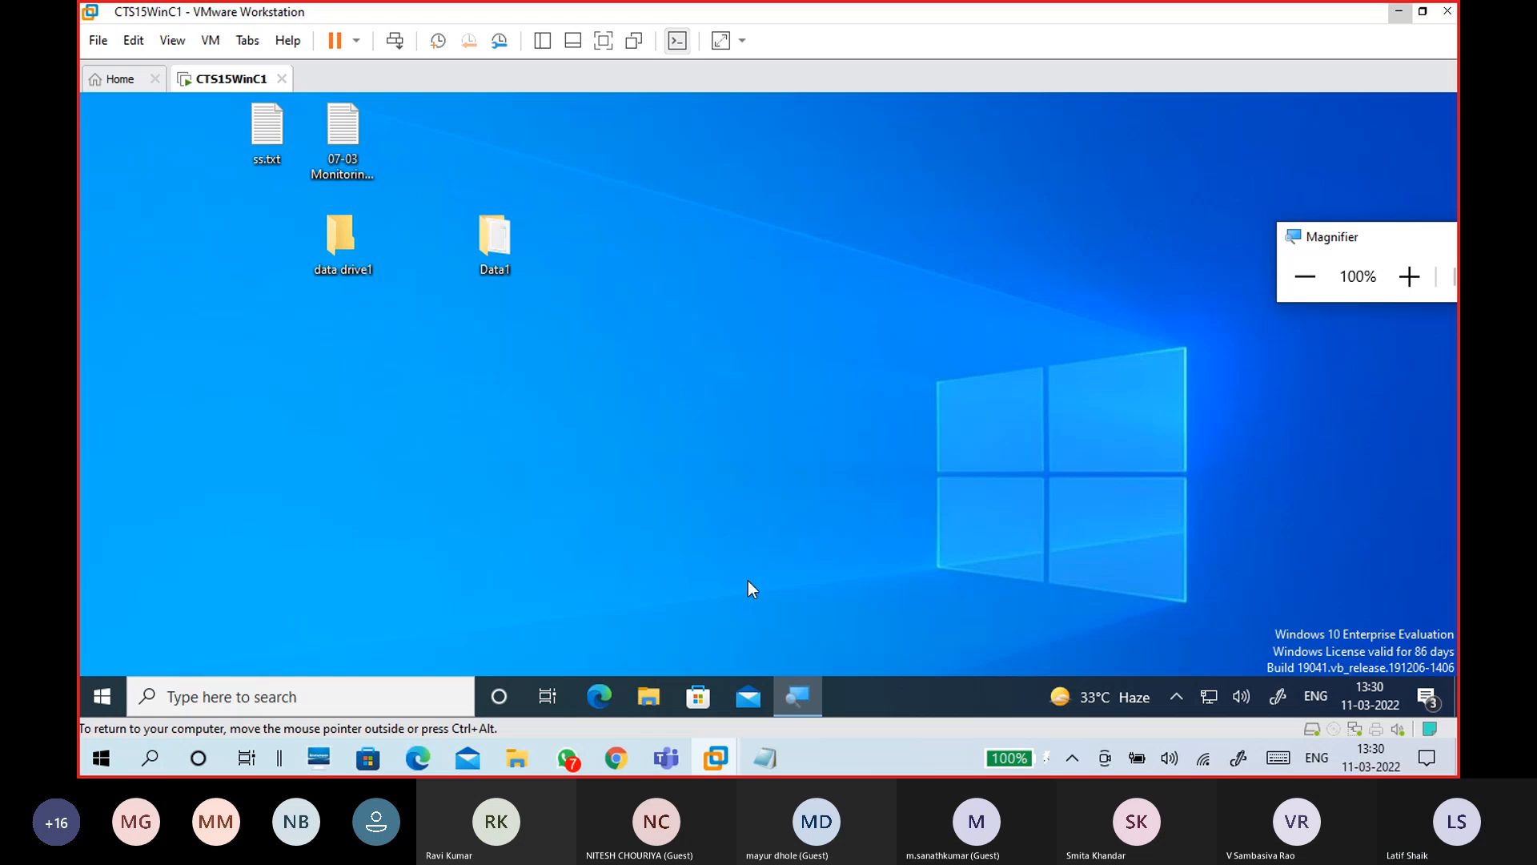
Step: Force a group policy refresh by running gpupdate /force
key("super+r")
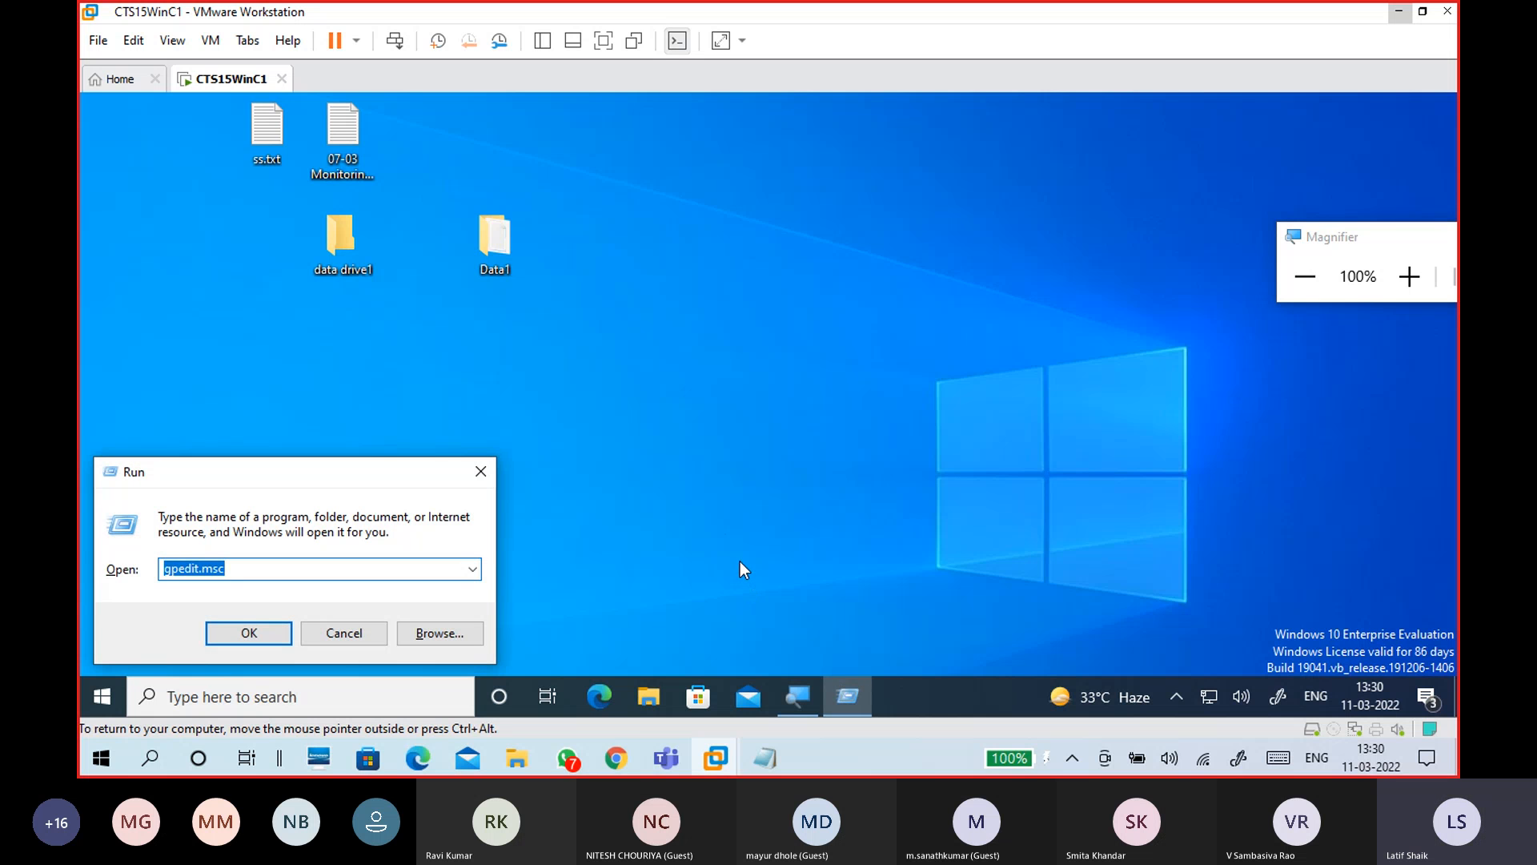
type("gp")
key("Down")
key("Down")
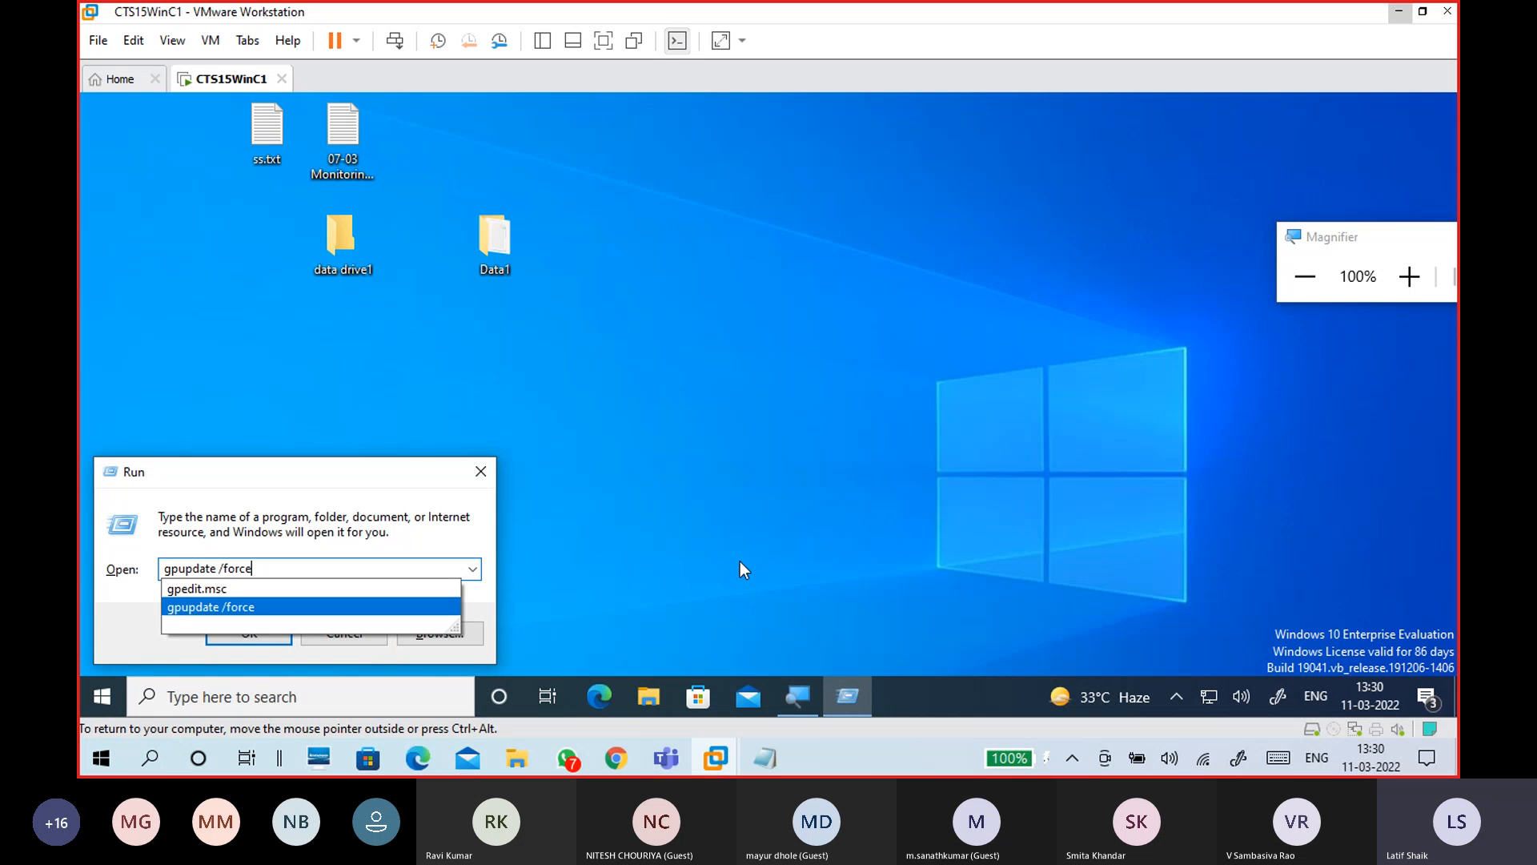
key("Return")
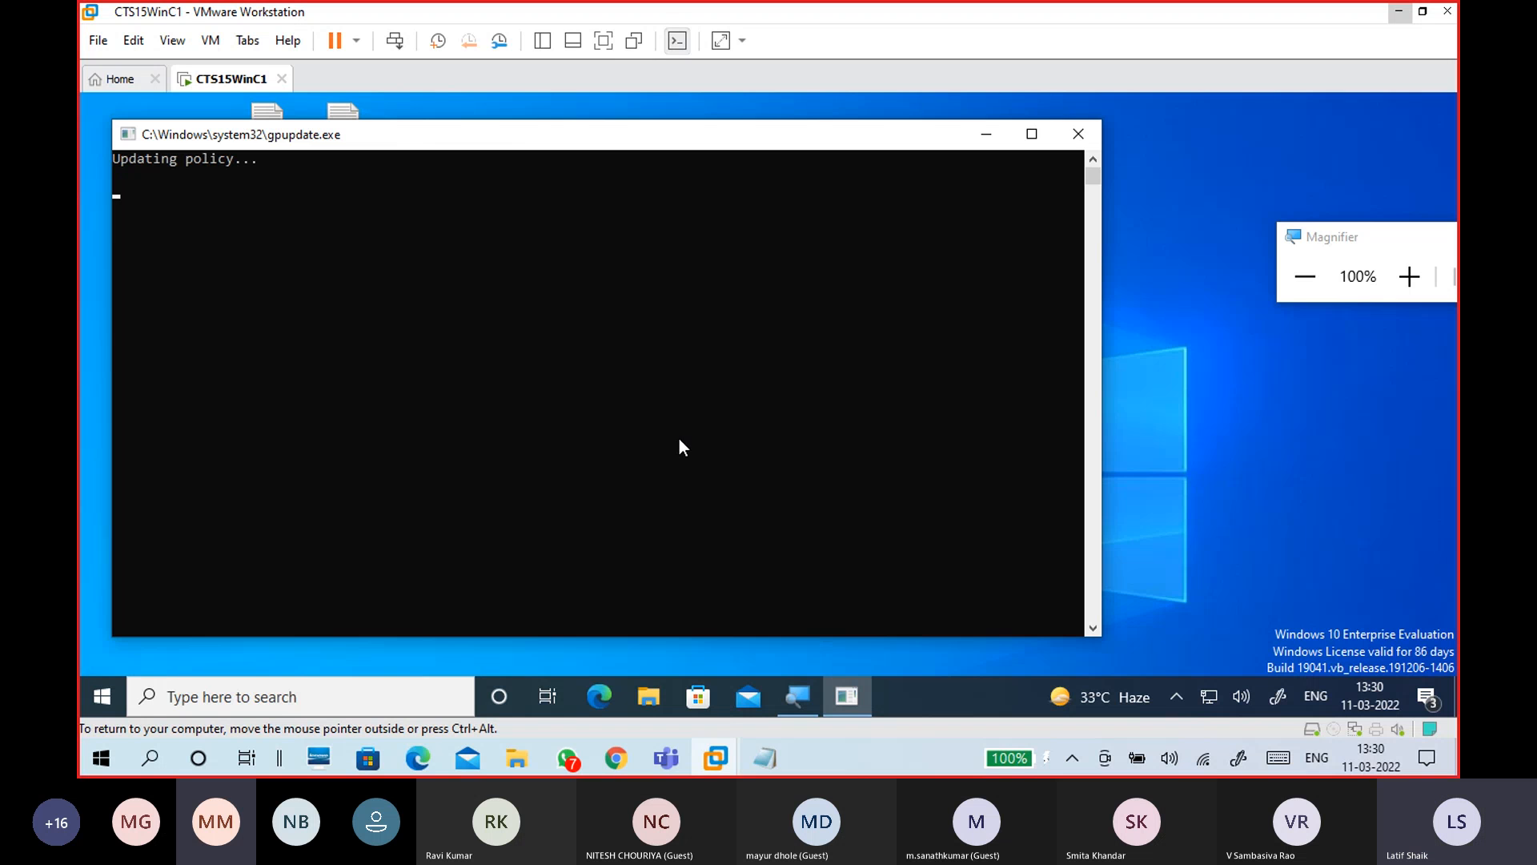
left_click_drag(504, 134, 713, 143)
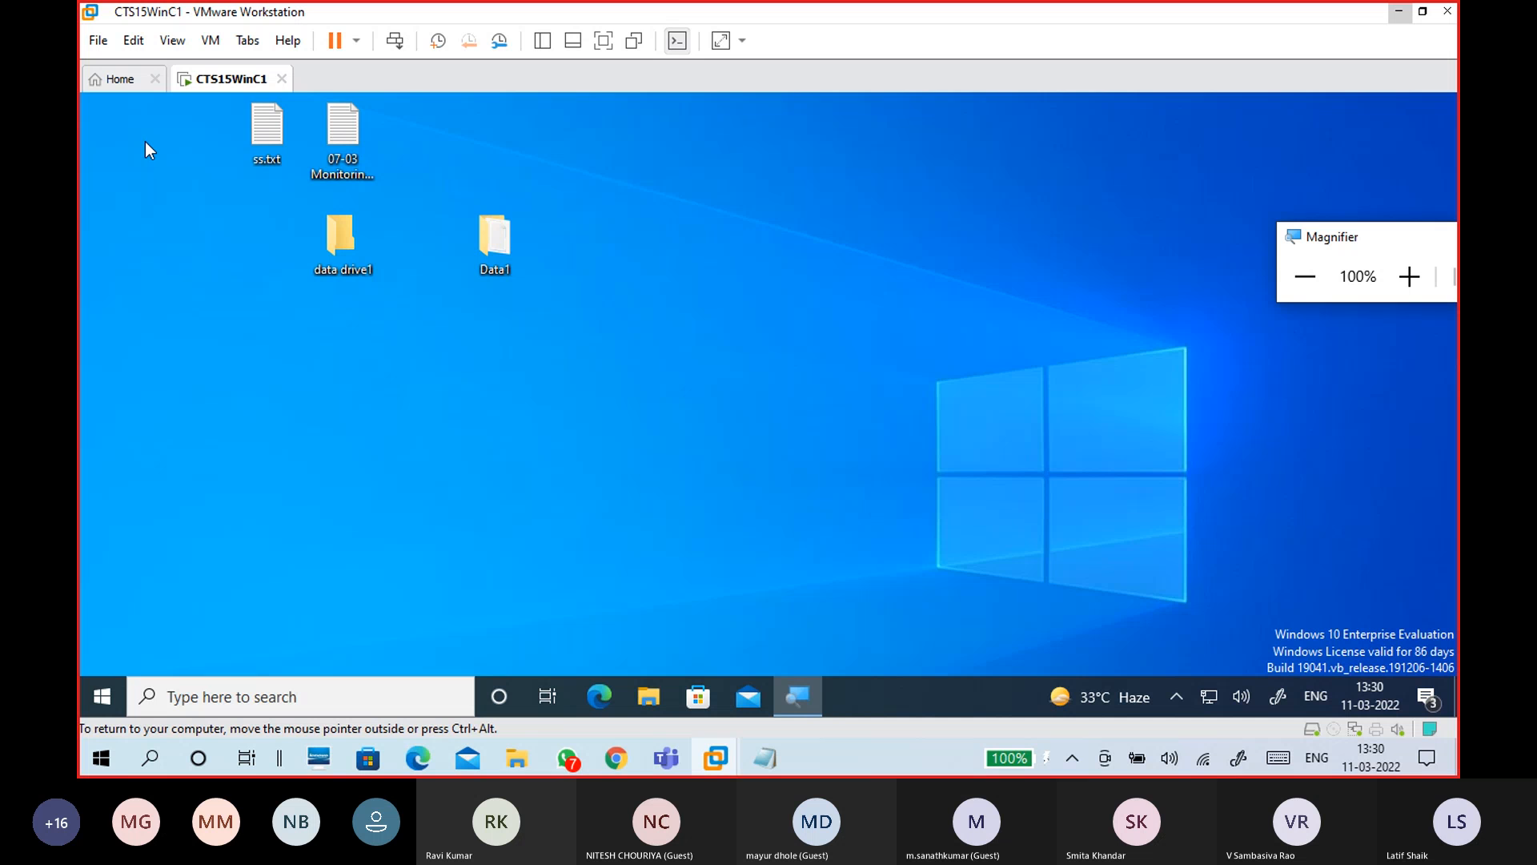
Step: Sign out of the Student1 account in the virtual machine
left_click(109, 695)
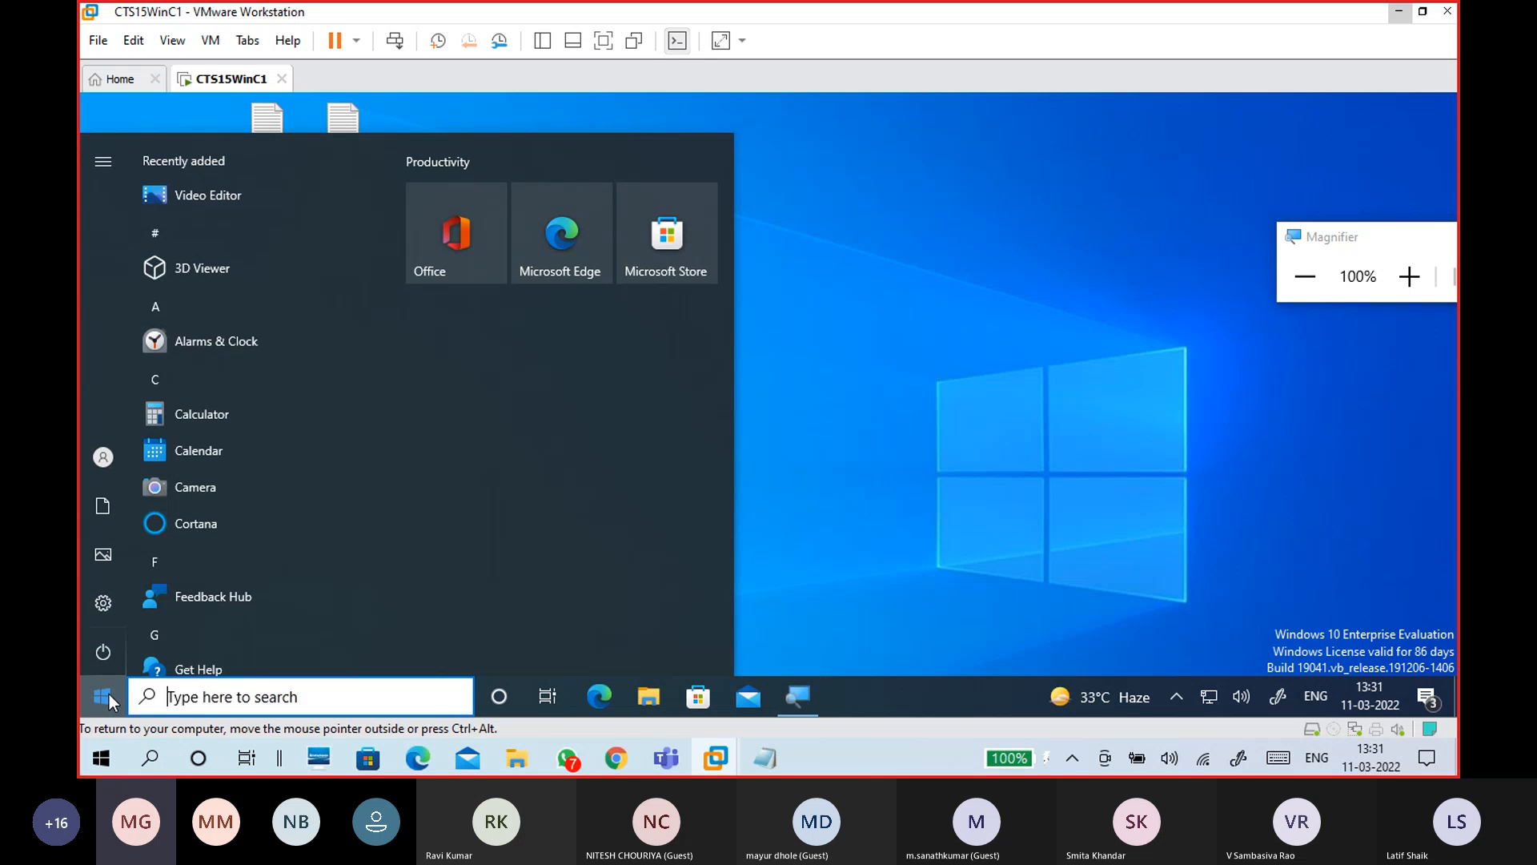
mouse_move(100, 463)
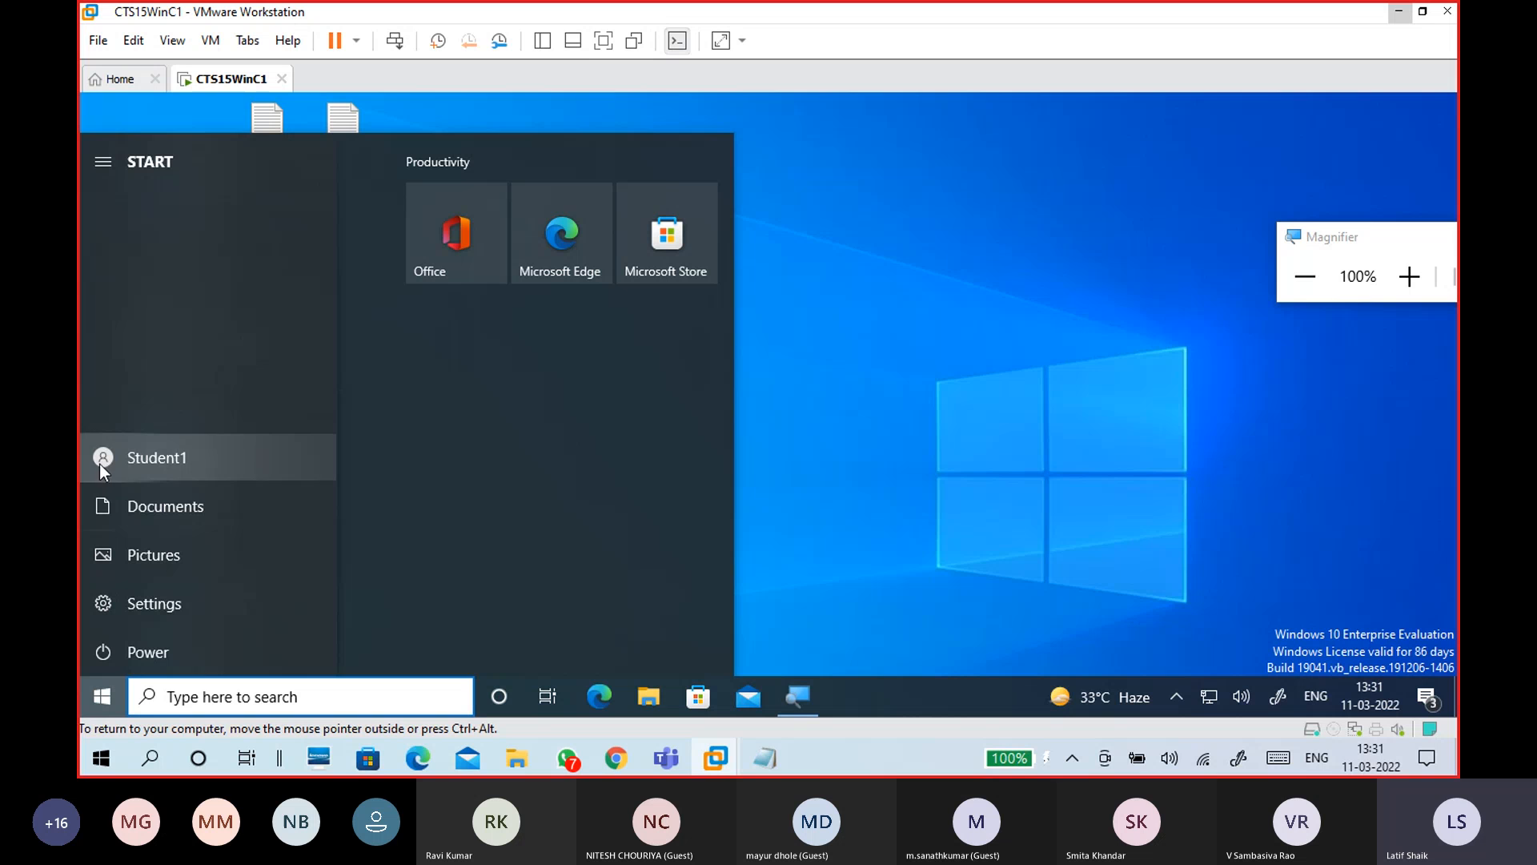
left_click(170, 472)
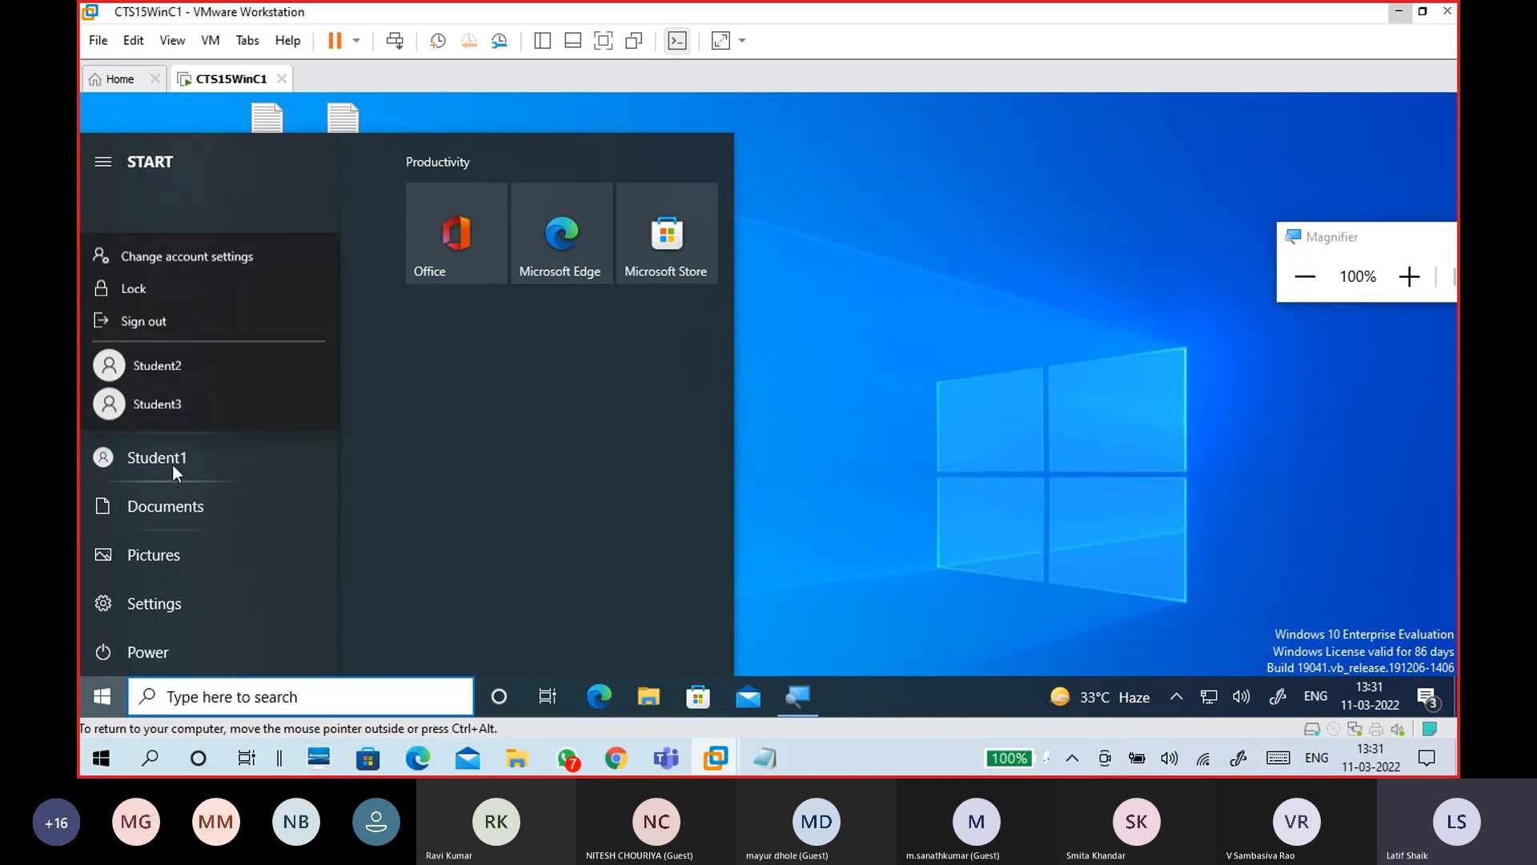
left_click(178, 325)
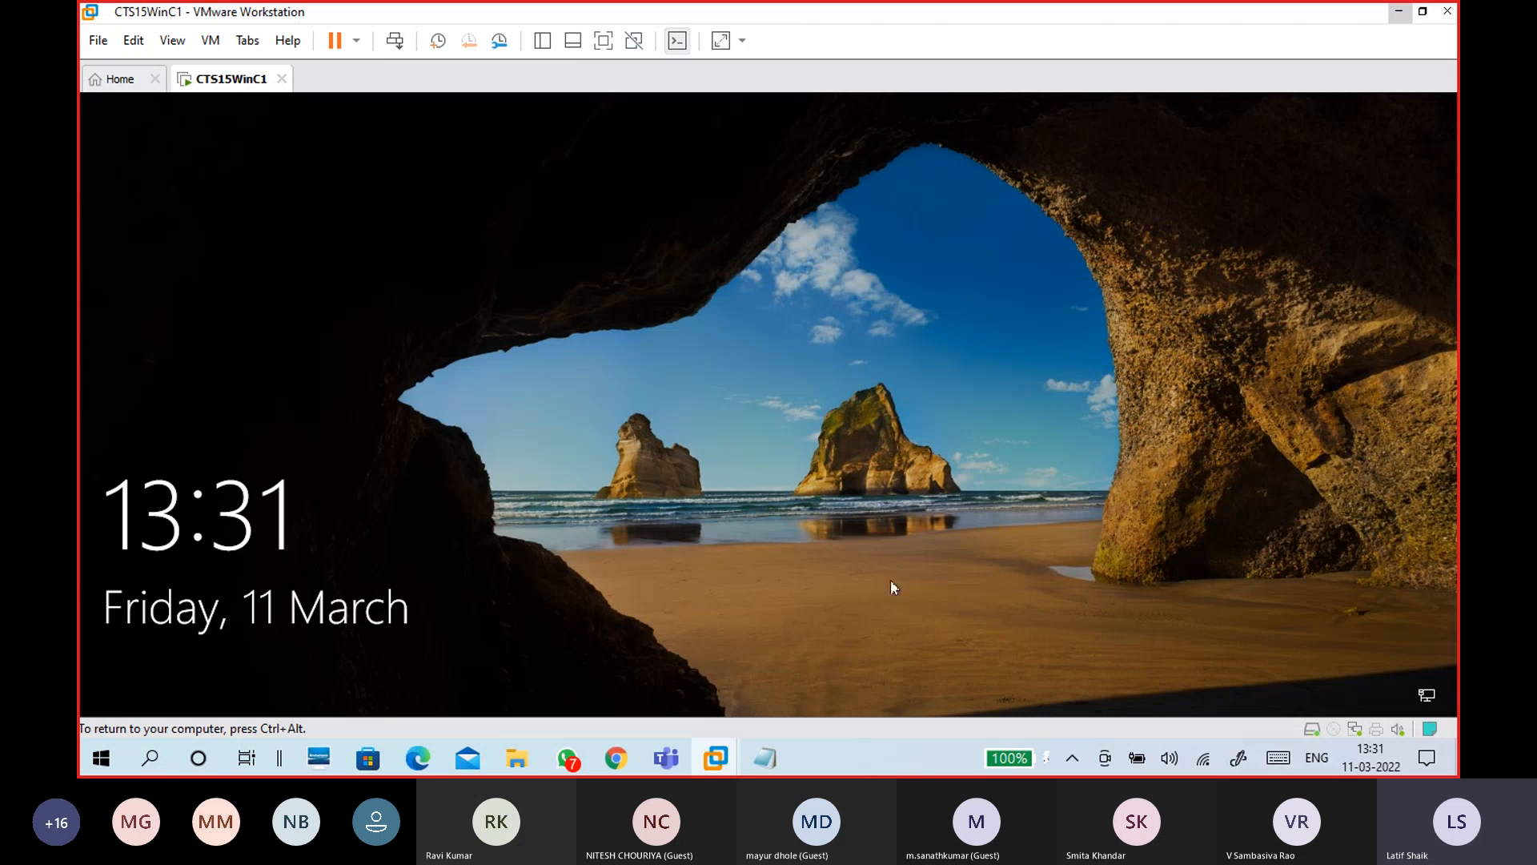
Step: Sign back in to Student1 with the account password and select the Recycle Bin on the desktop
left_click(709, 586)
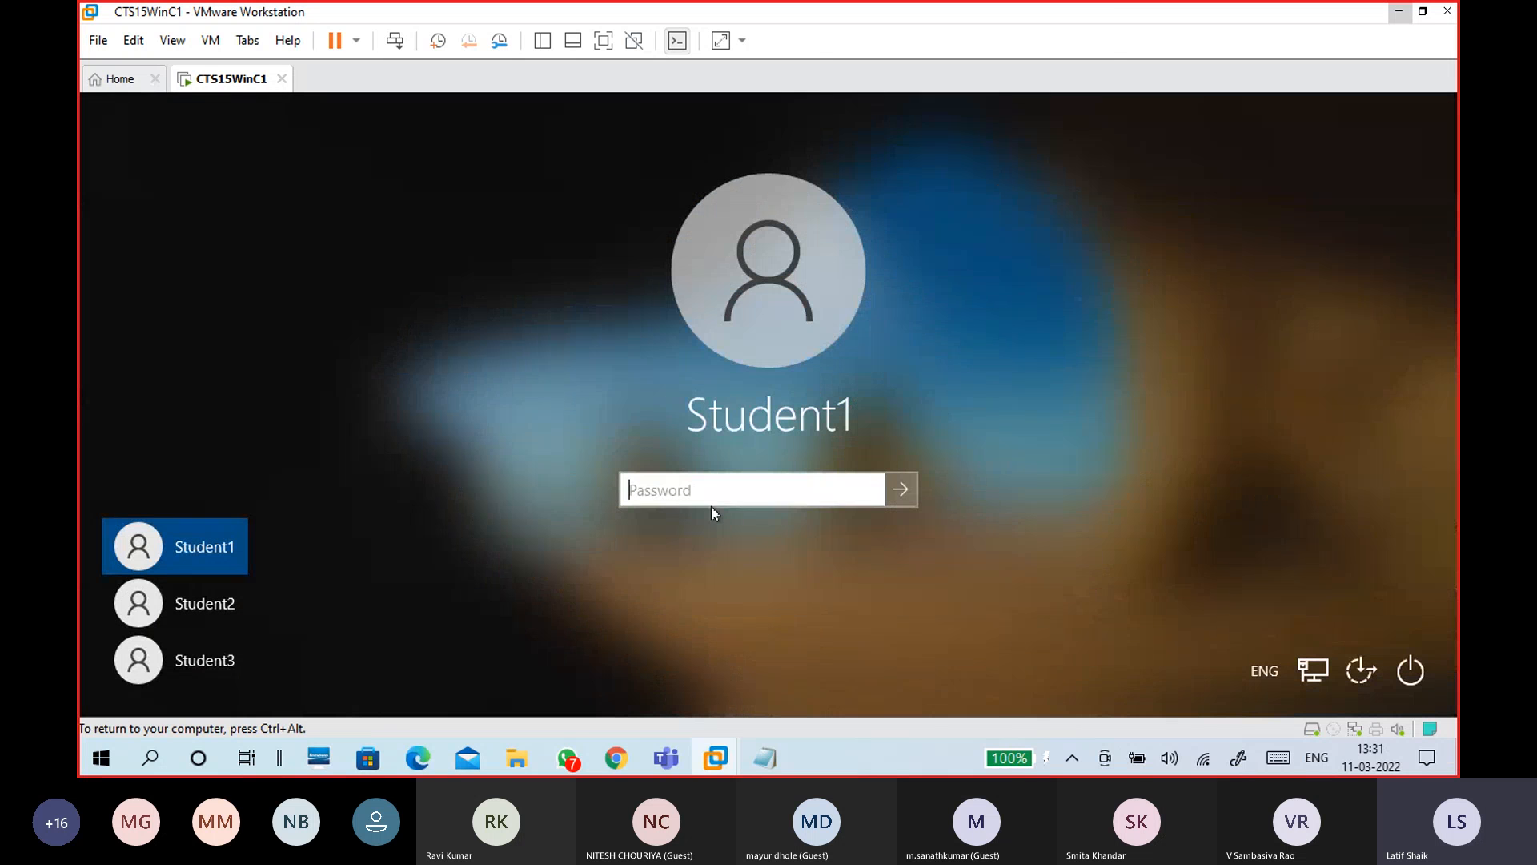
type("••••••••••")
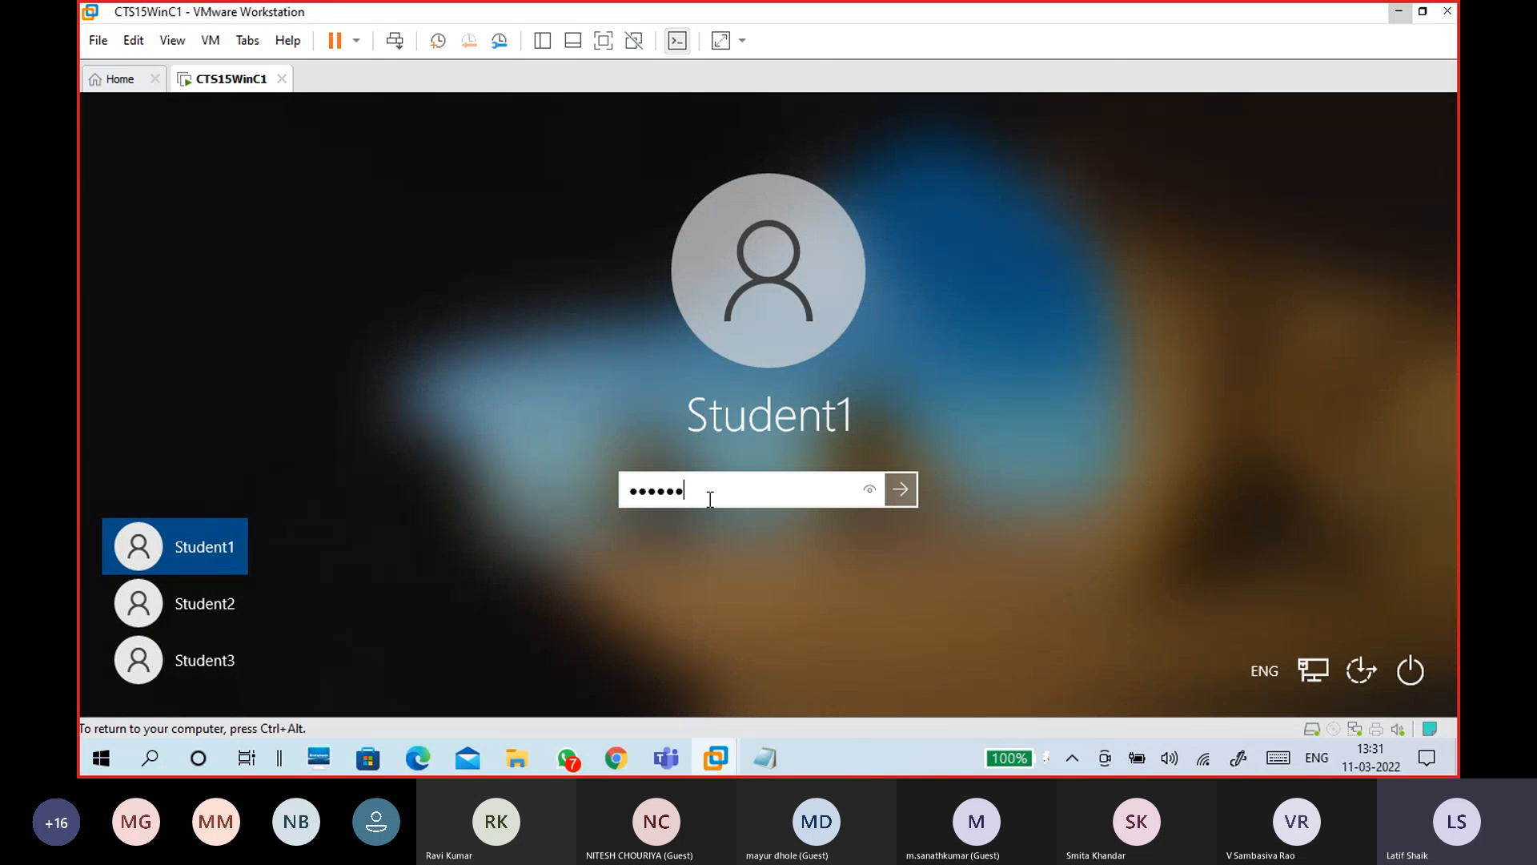
key("Return")
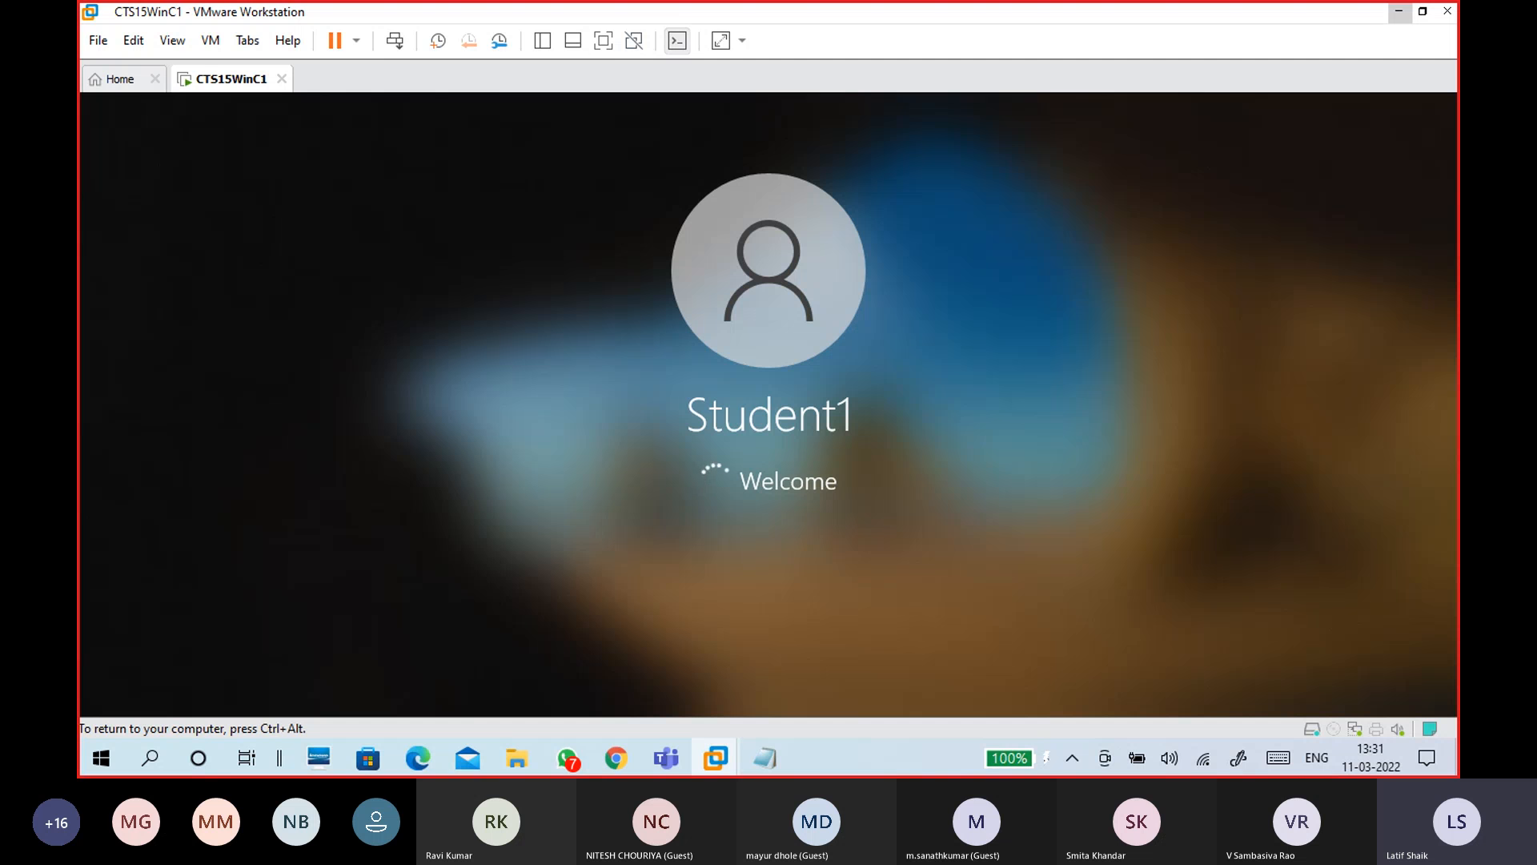
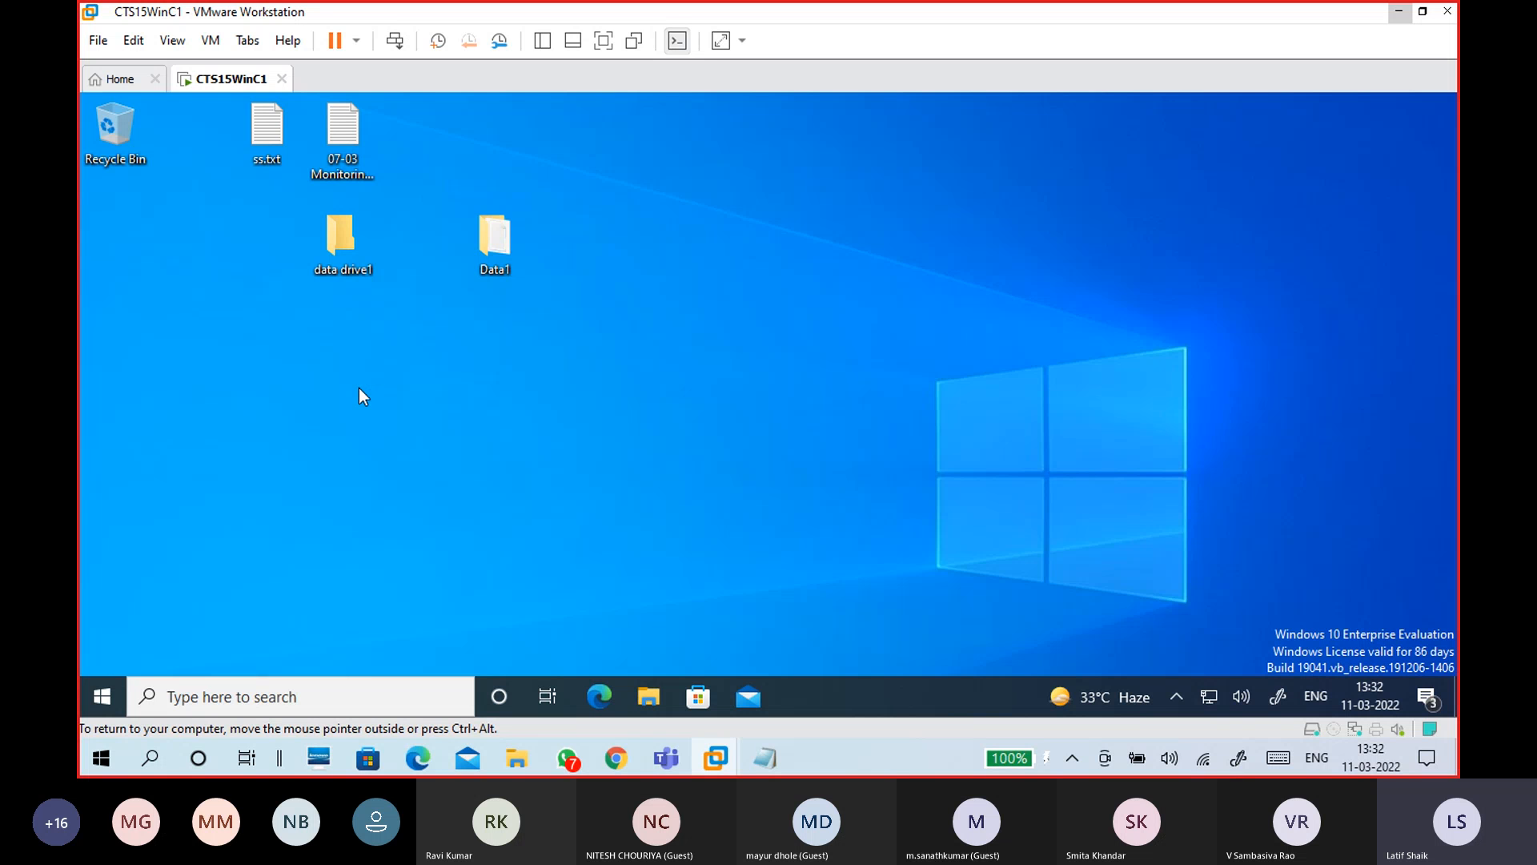
left_click(120, 140)
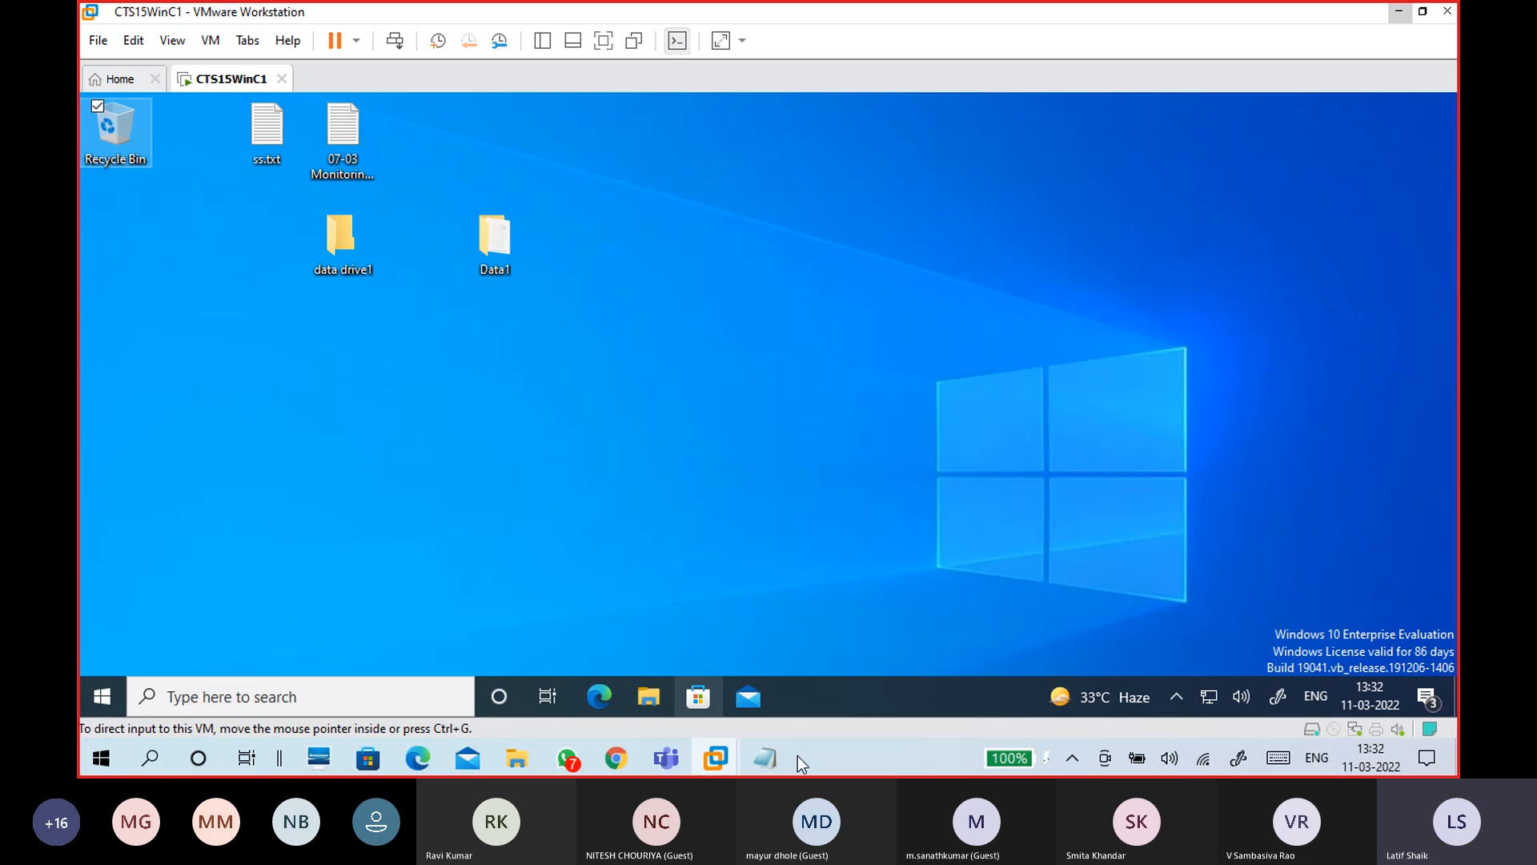
Step: Switch to the Notepad notes and add the heading "--to reset back / get back recycle bin icon on desktop" below the "signout/signin -verify" line
mouse_move(767, 758)
left_click(806, 658)
scroll(681, 465, "down", 10)
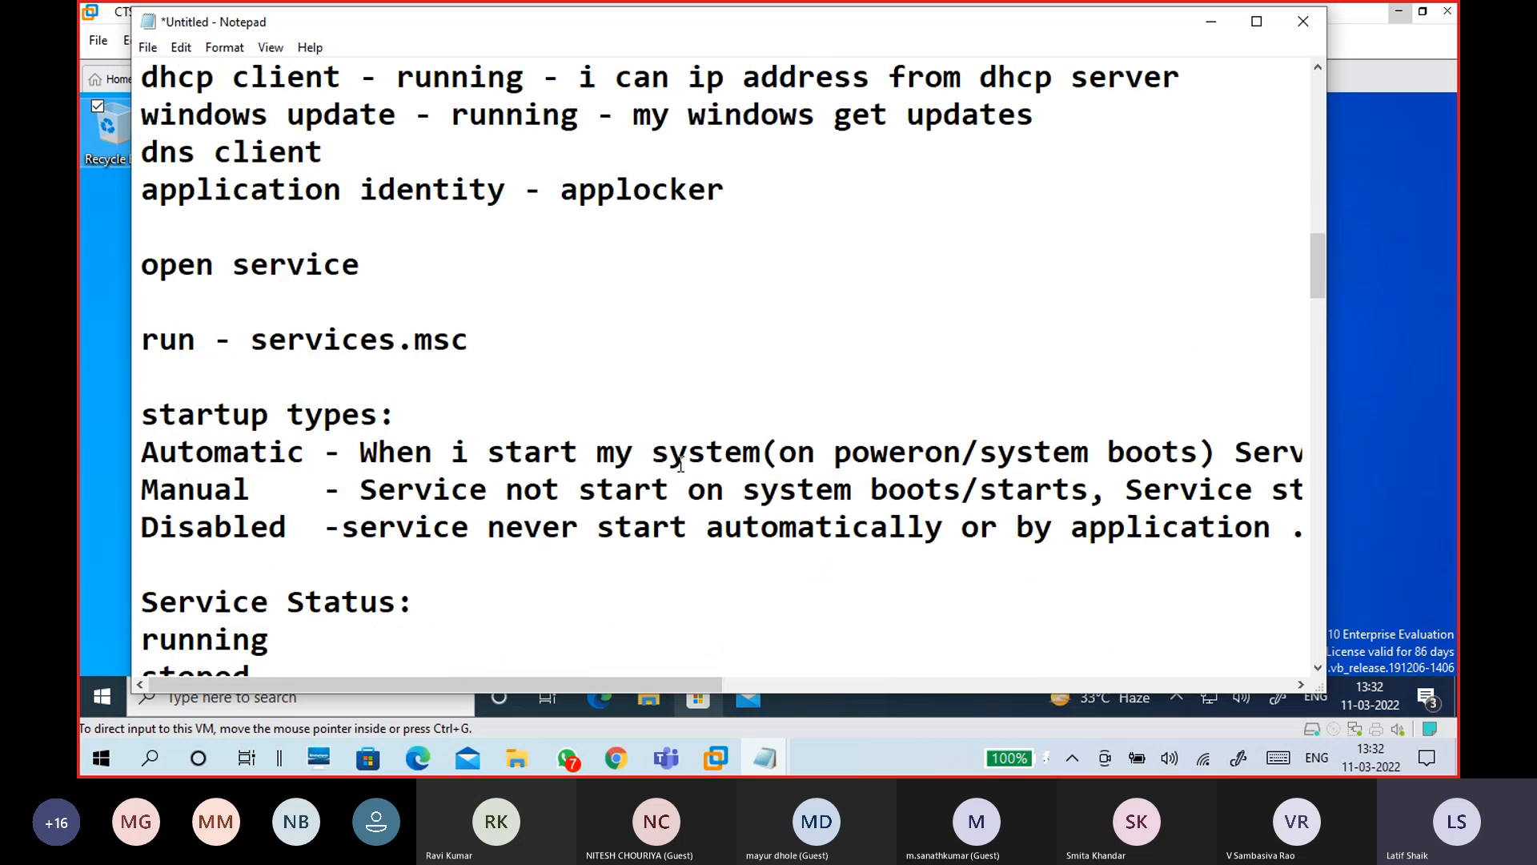
scroll(680, 464, "down", 10)
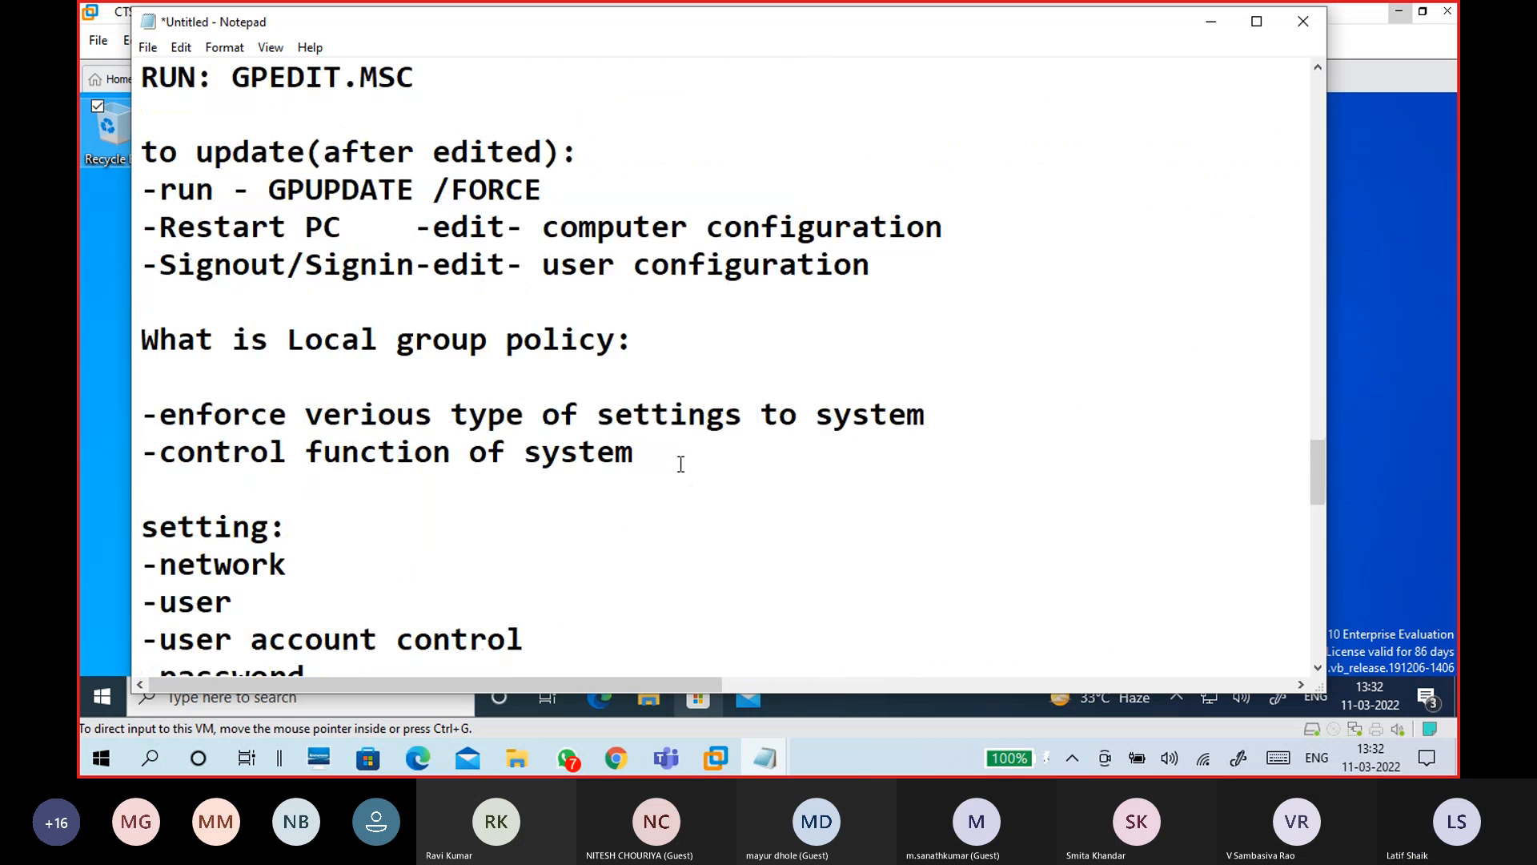
scroll(681, 464, "down", 10)
scroll(681, 465, "up", 3)
scroll(681, 465, "down", 3)
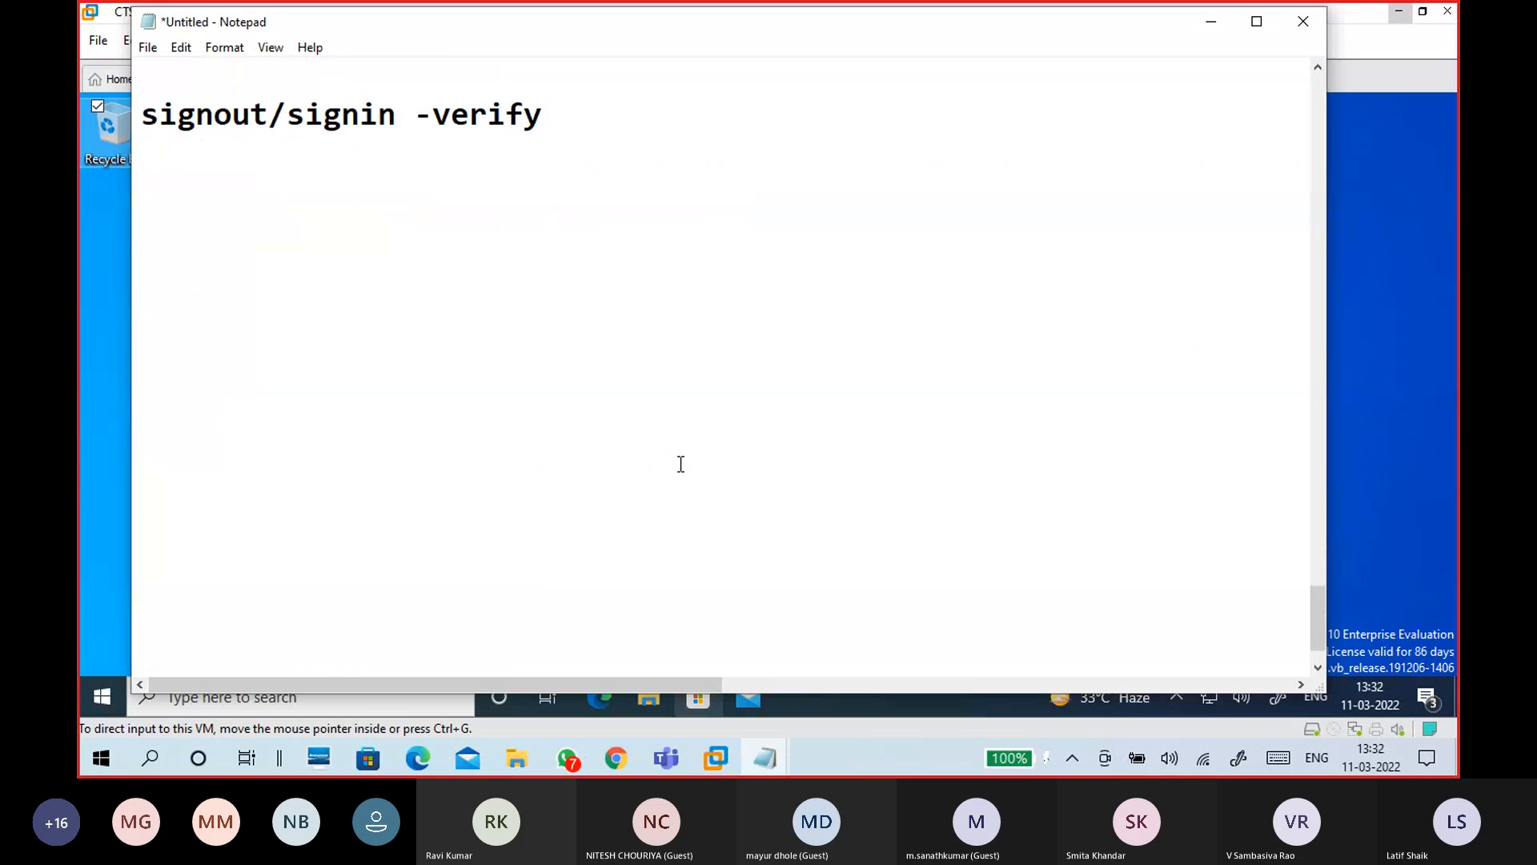
left_click(333, 228)
type("--")
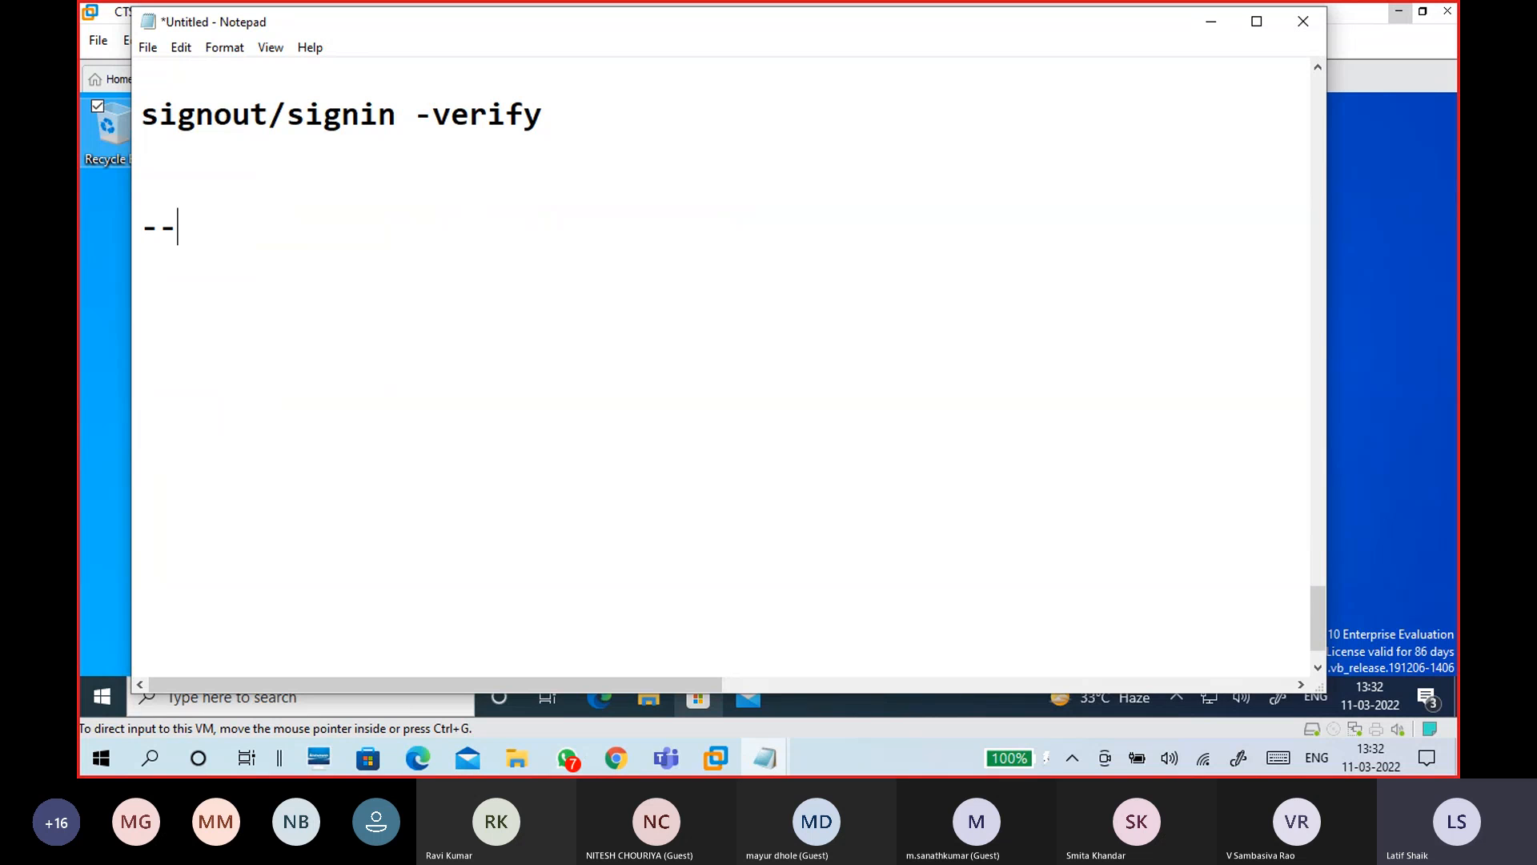
type("to reset ")
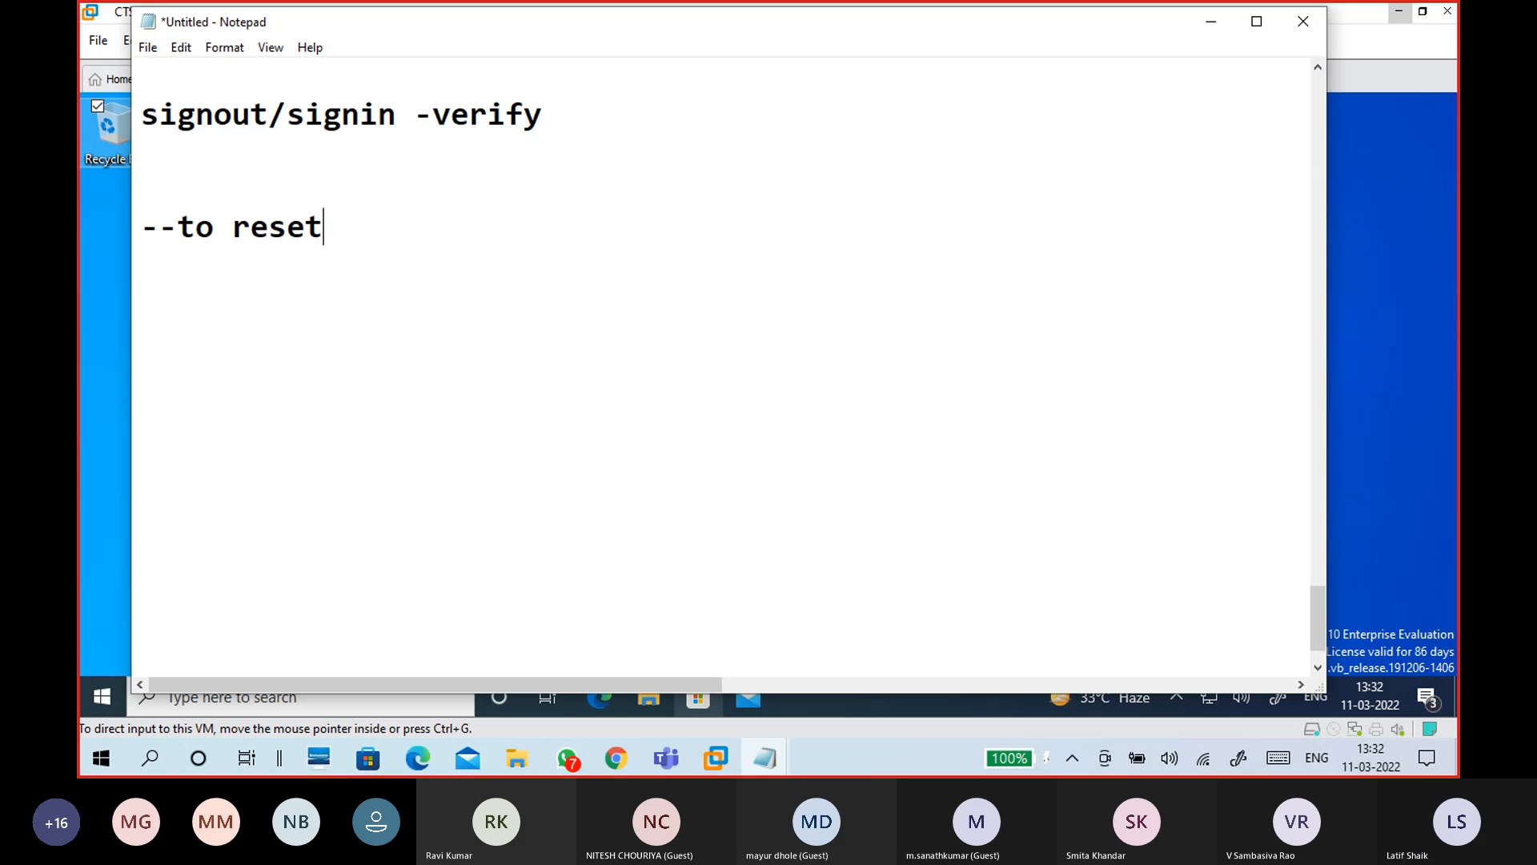
type("back/")
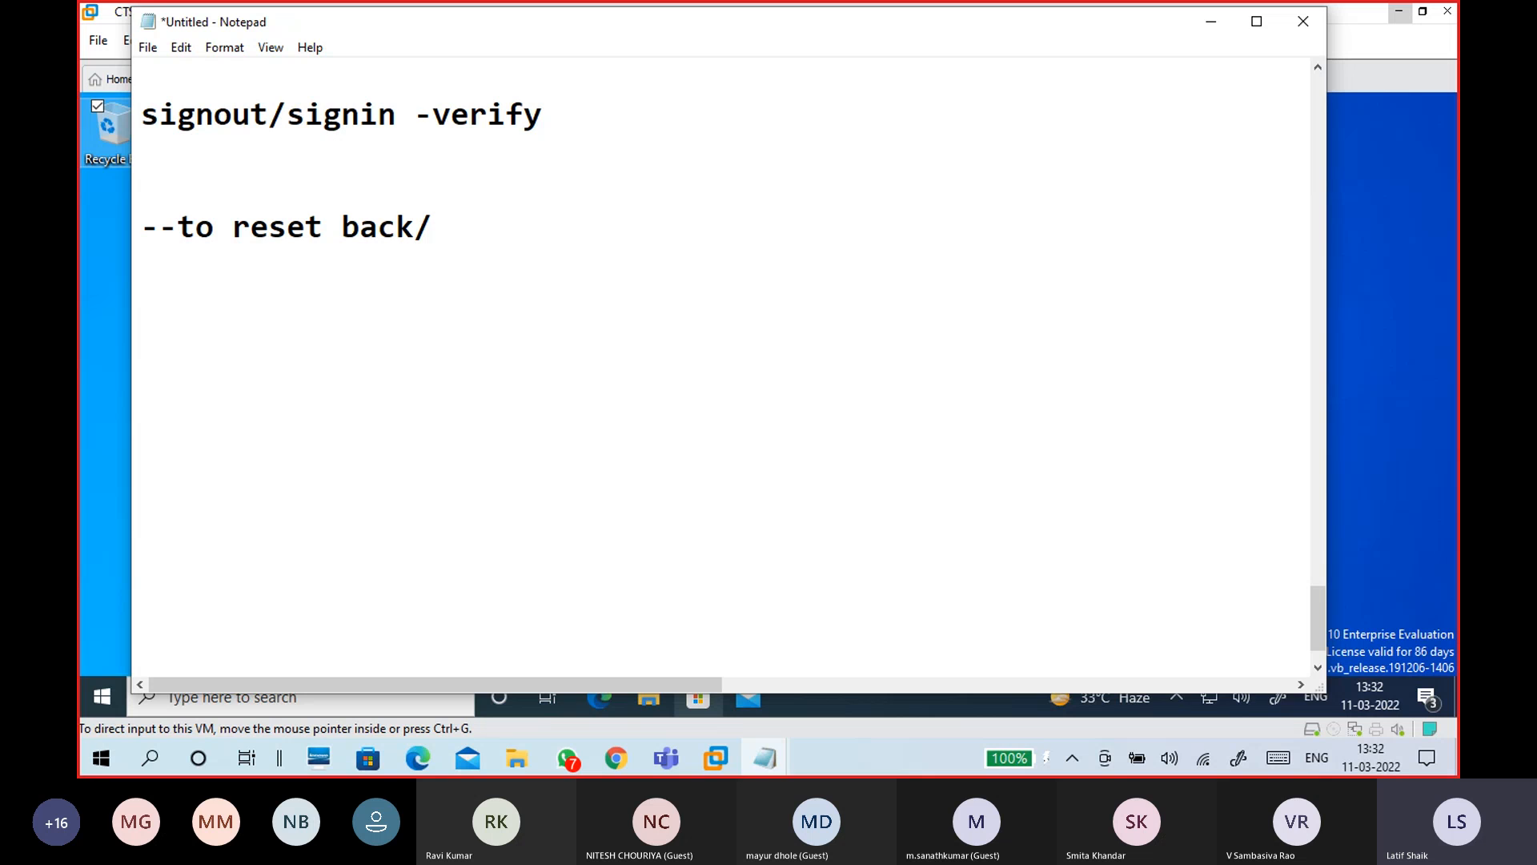
key("BackSpace")
key("BackSpace")
type("/ ")
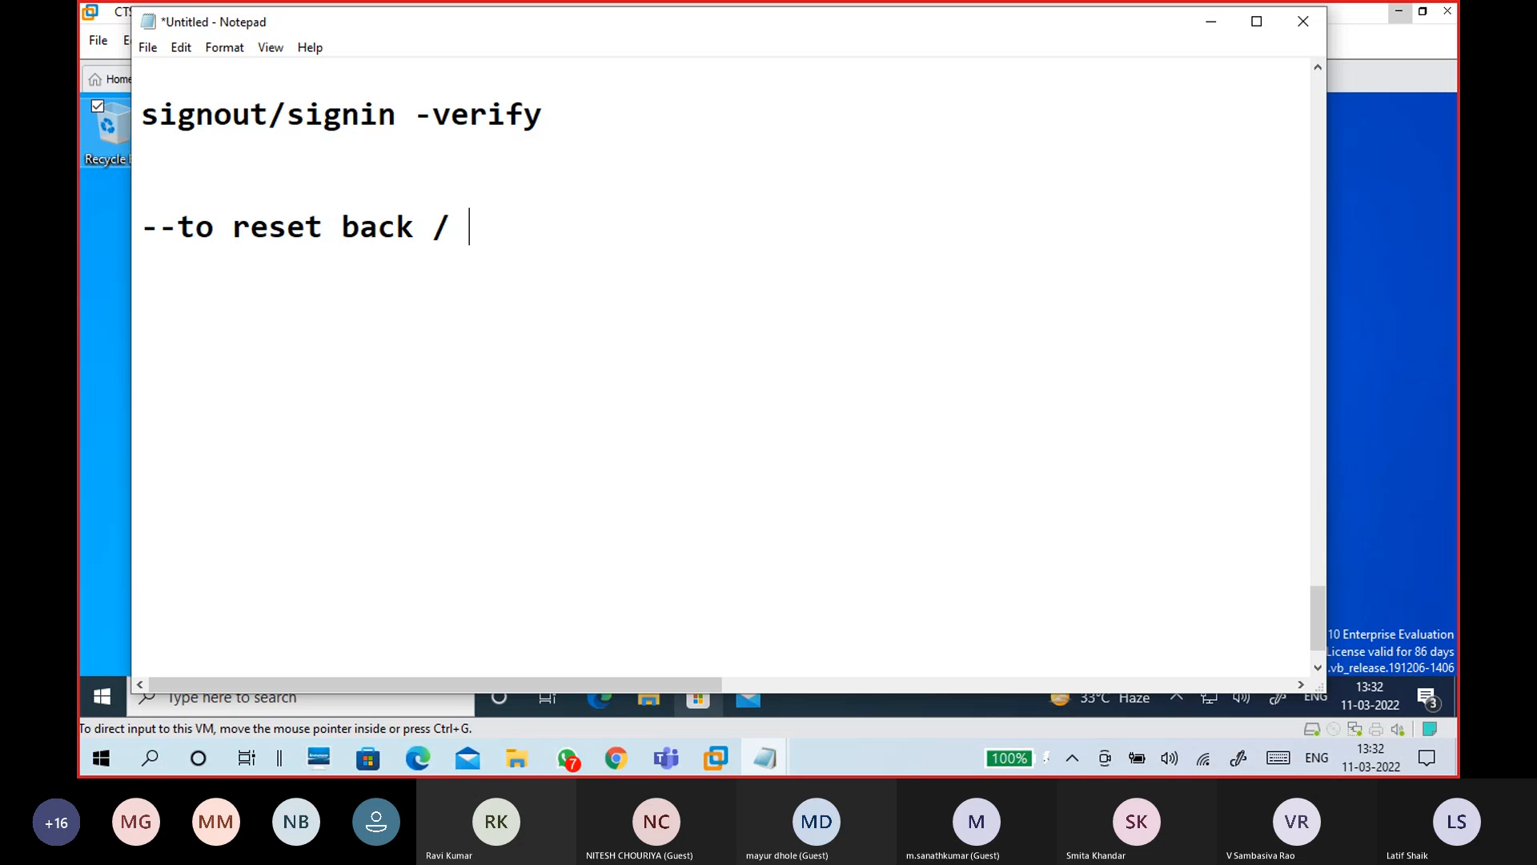
type("get back")
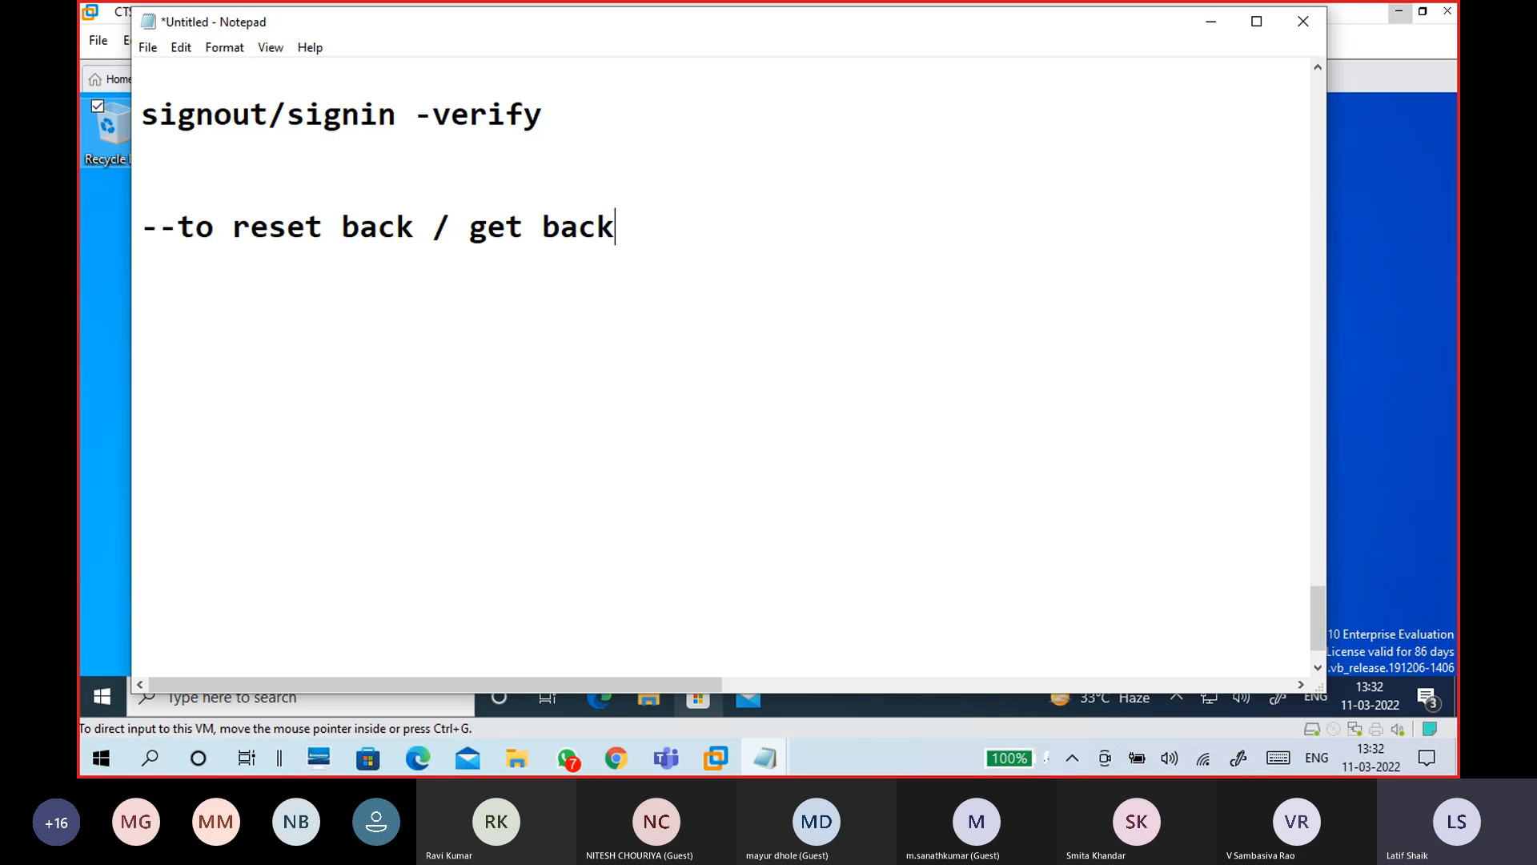
type(" recyc")
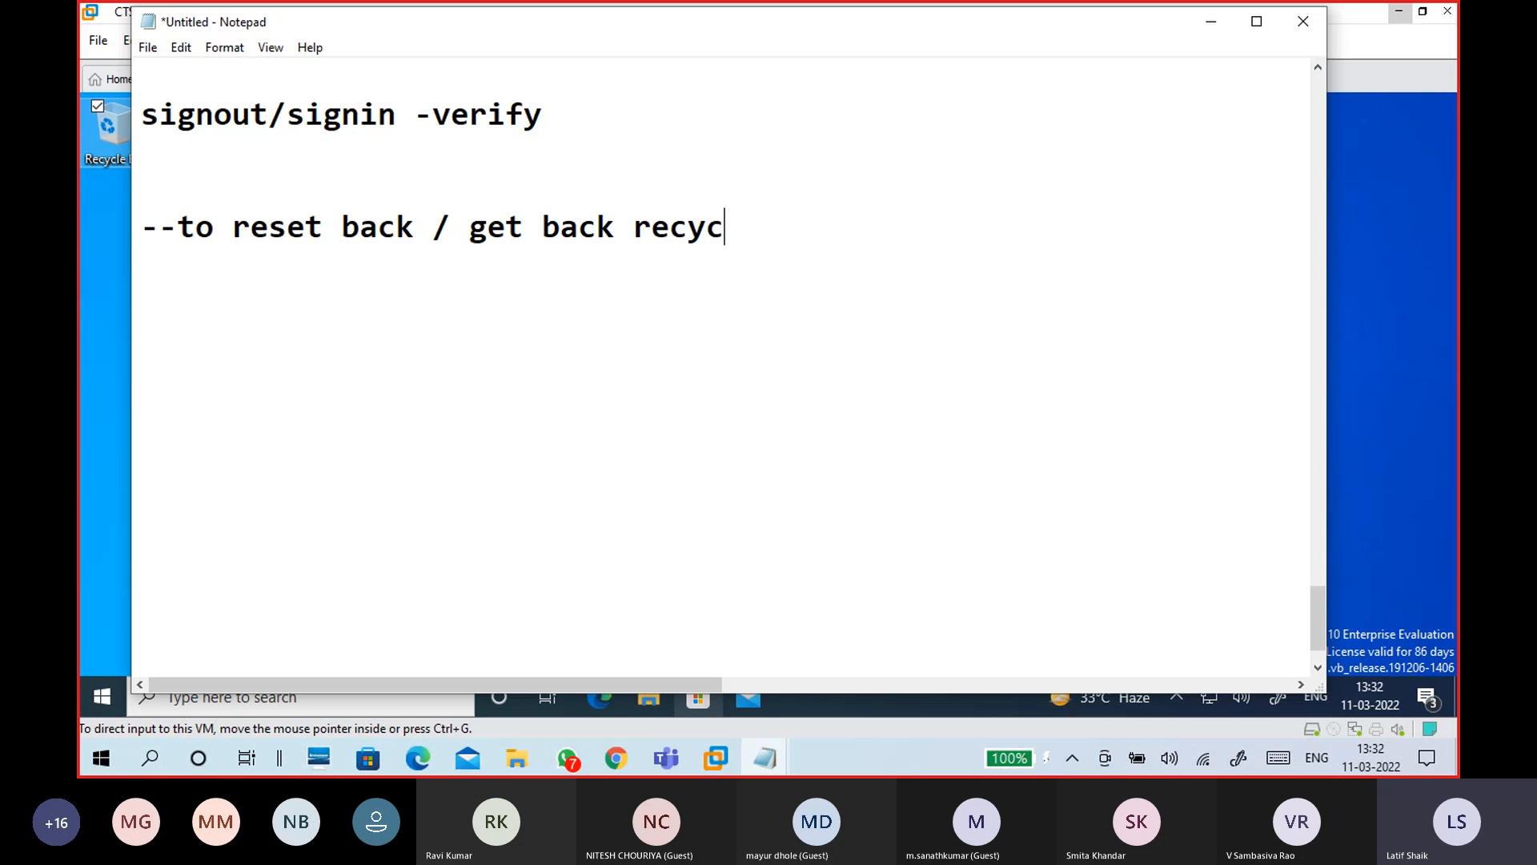
type("le bin ico")
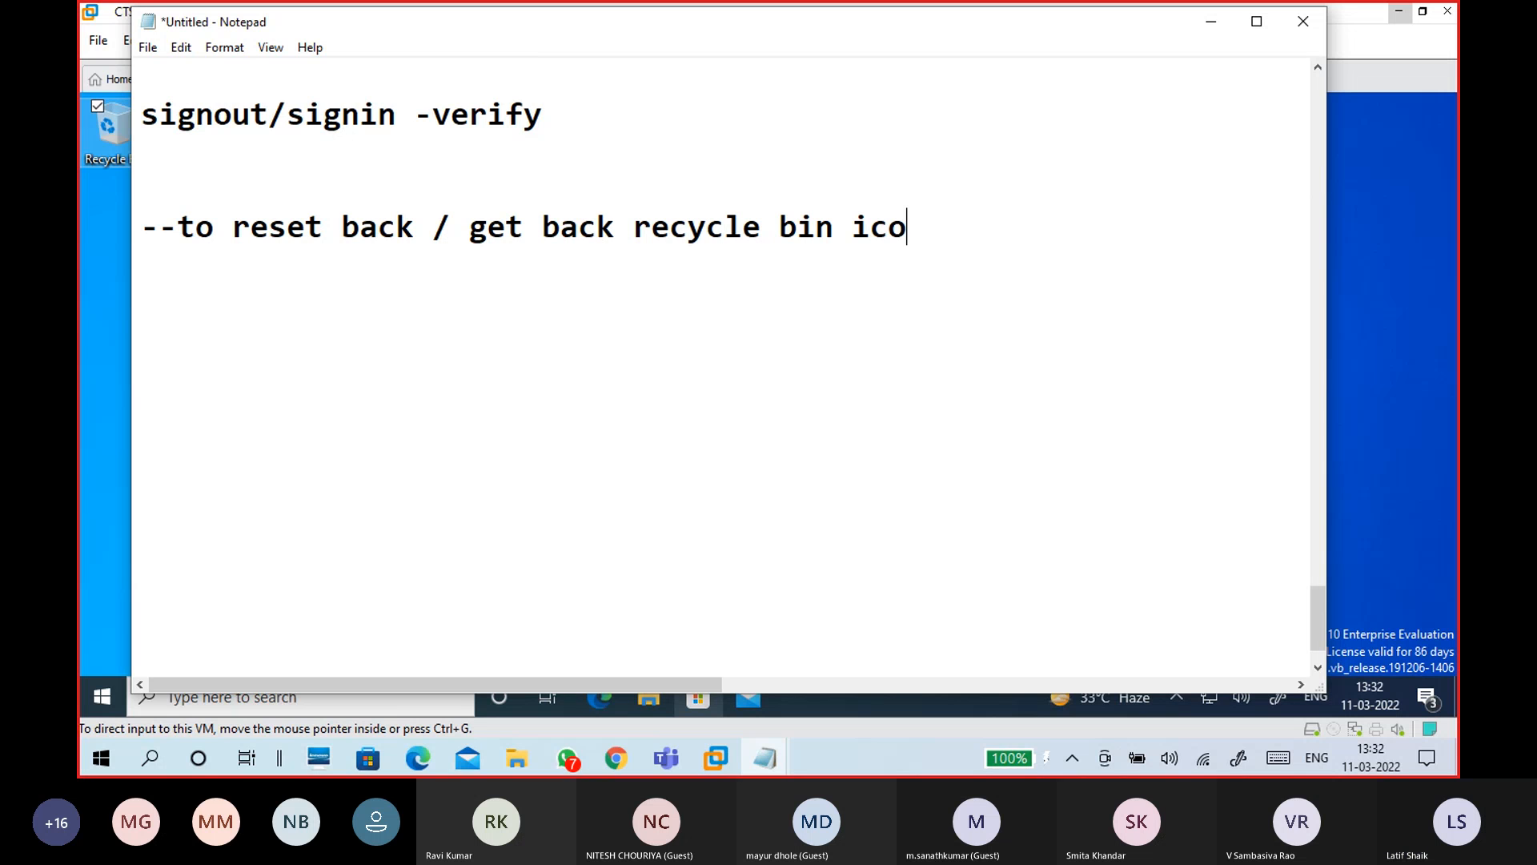
type("n from")
key("BackSpace")
key("BackSpace")
key("BackSpace")
key("BackSpace")
type("on d")
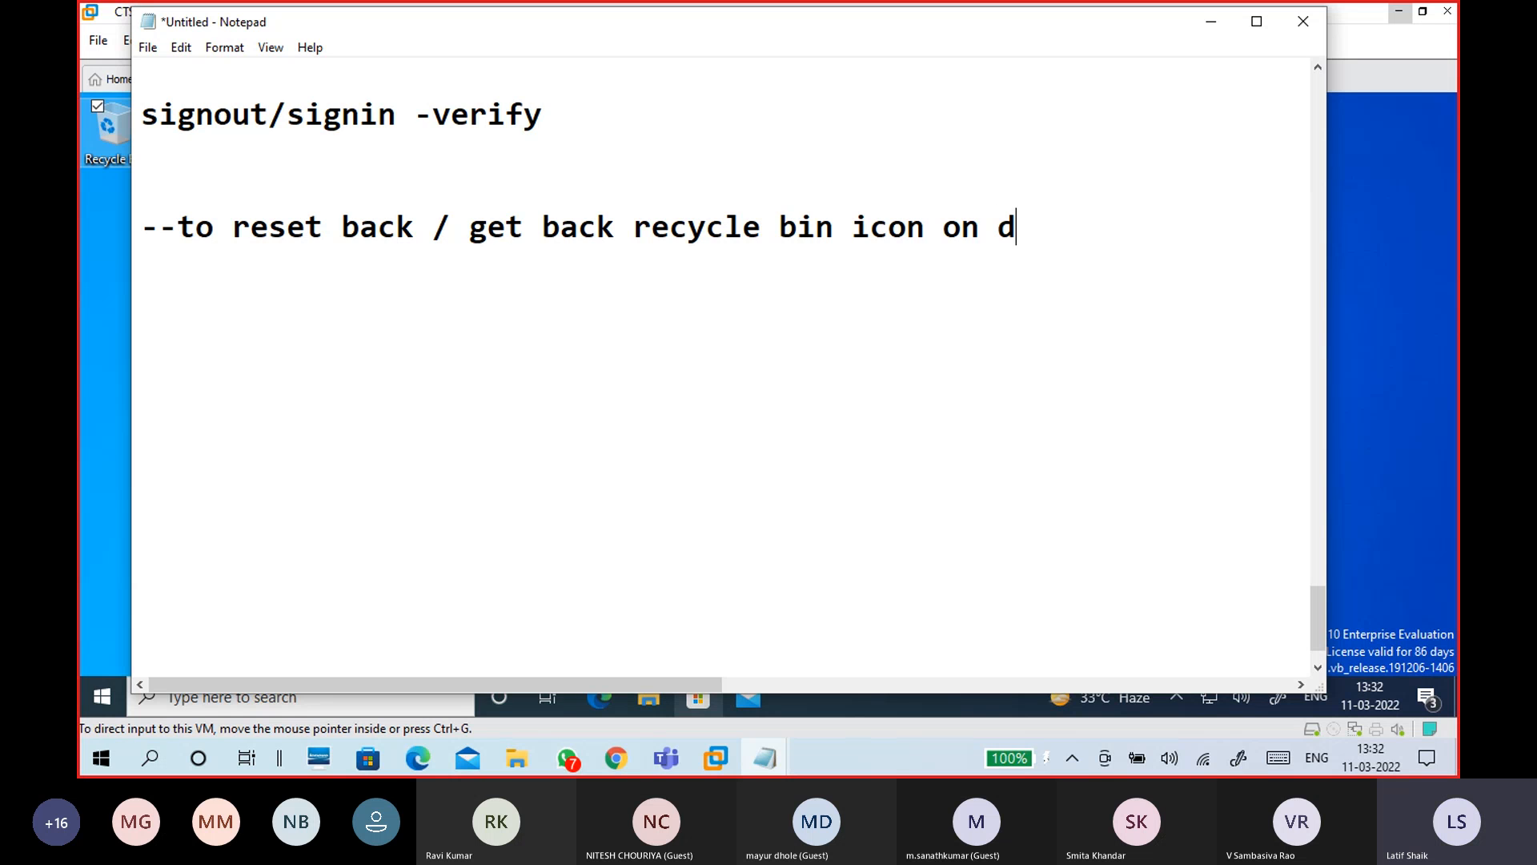
type("esktop")
key("Return")
key("Return")
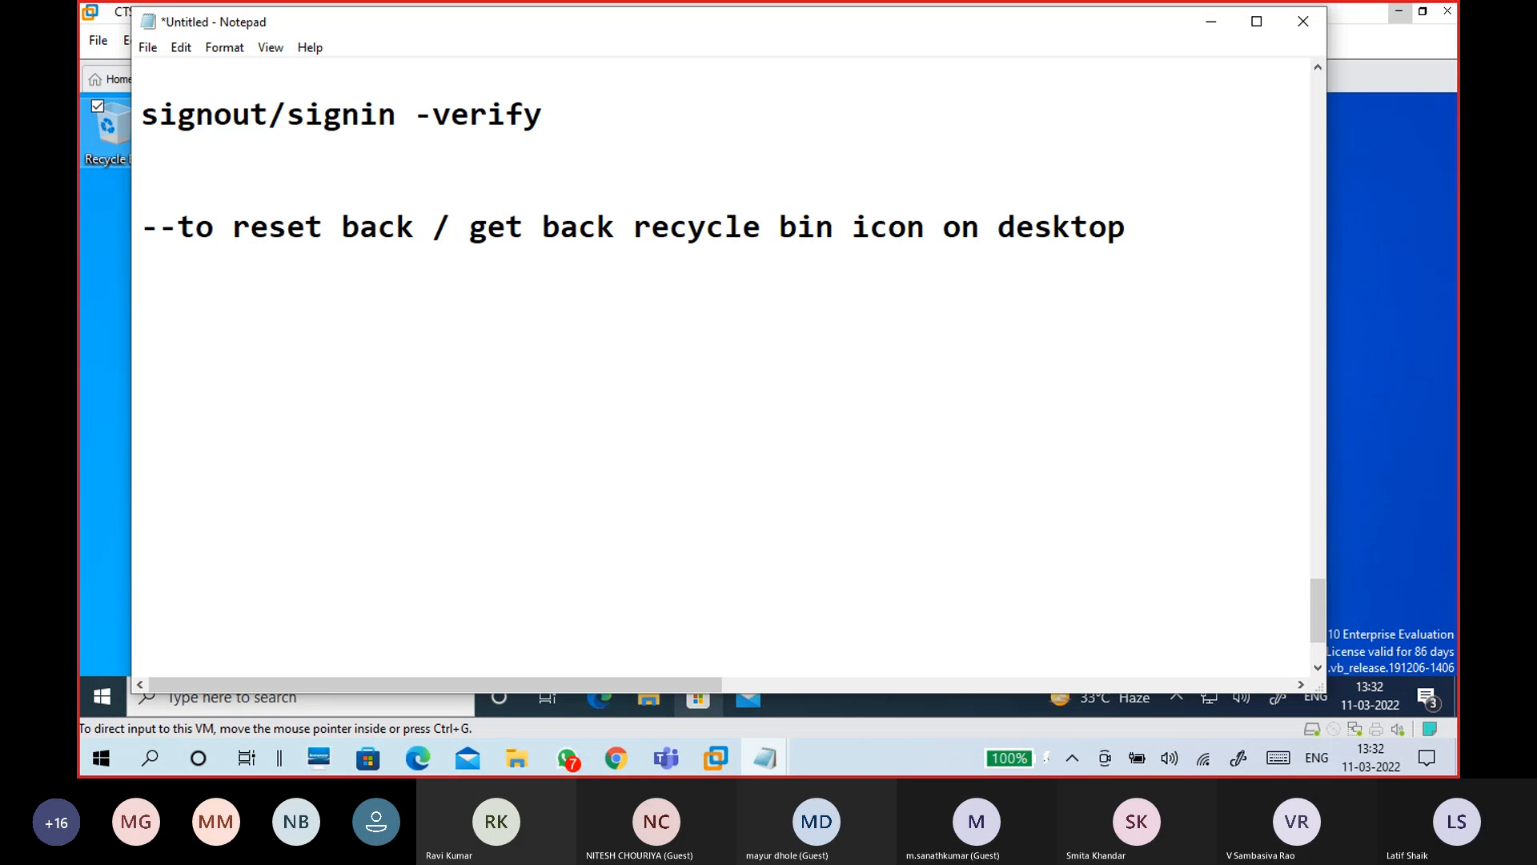
Step: Add the line "gpedit.msc" below the new heading, followed by a blank line
type("eg")
key("BackSpace")
key("BackSpace")
type("gpedit.ms")
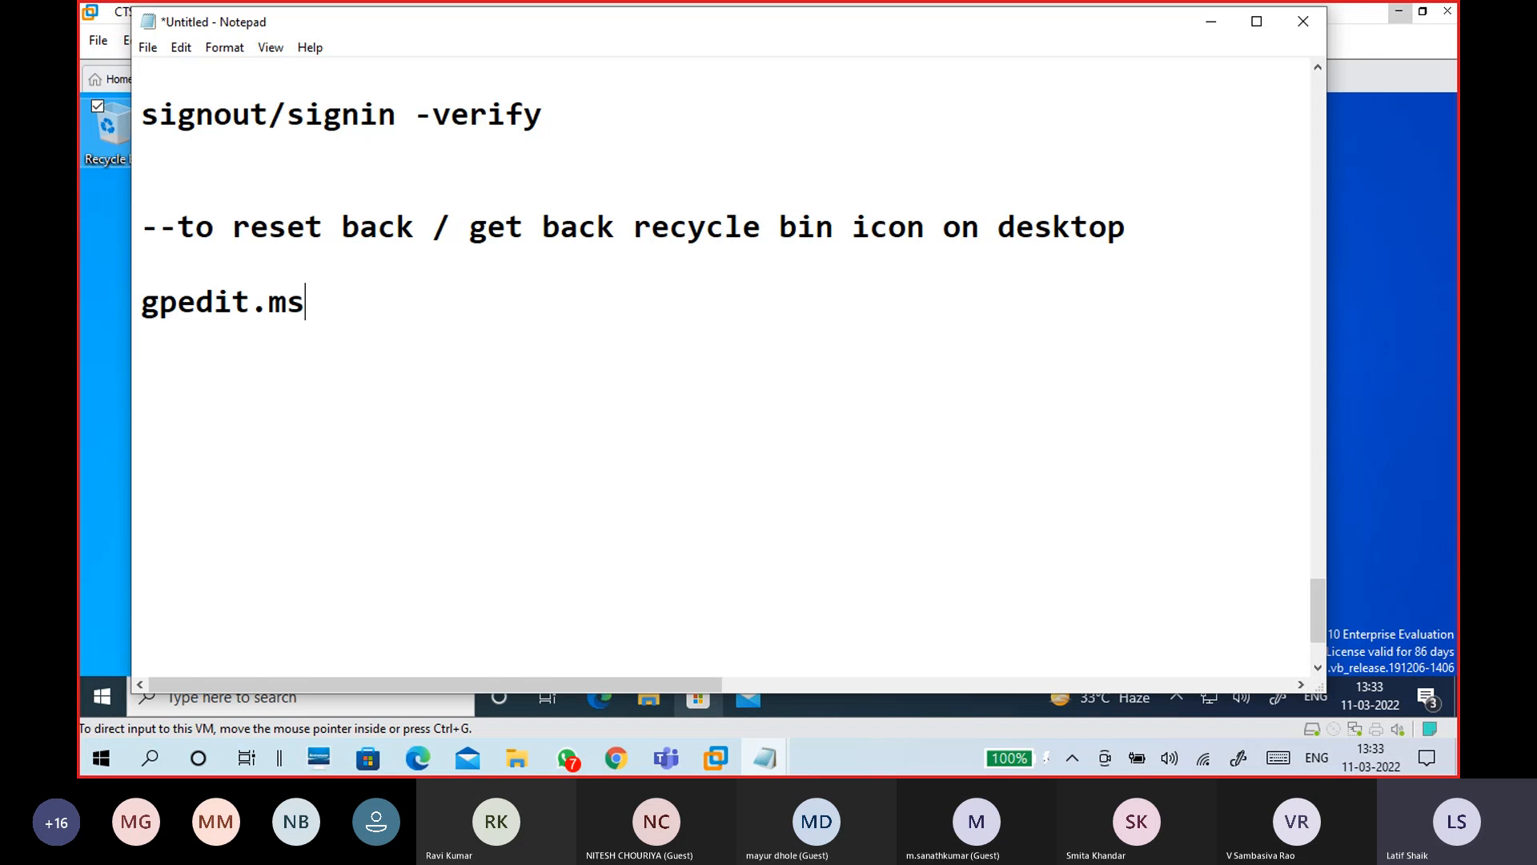
type("c")
key("Return")
key("Return")
Step: Note the policy path on two lines, "-user configuration" and "--administrative templetes"
type("-user co")
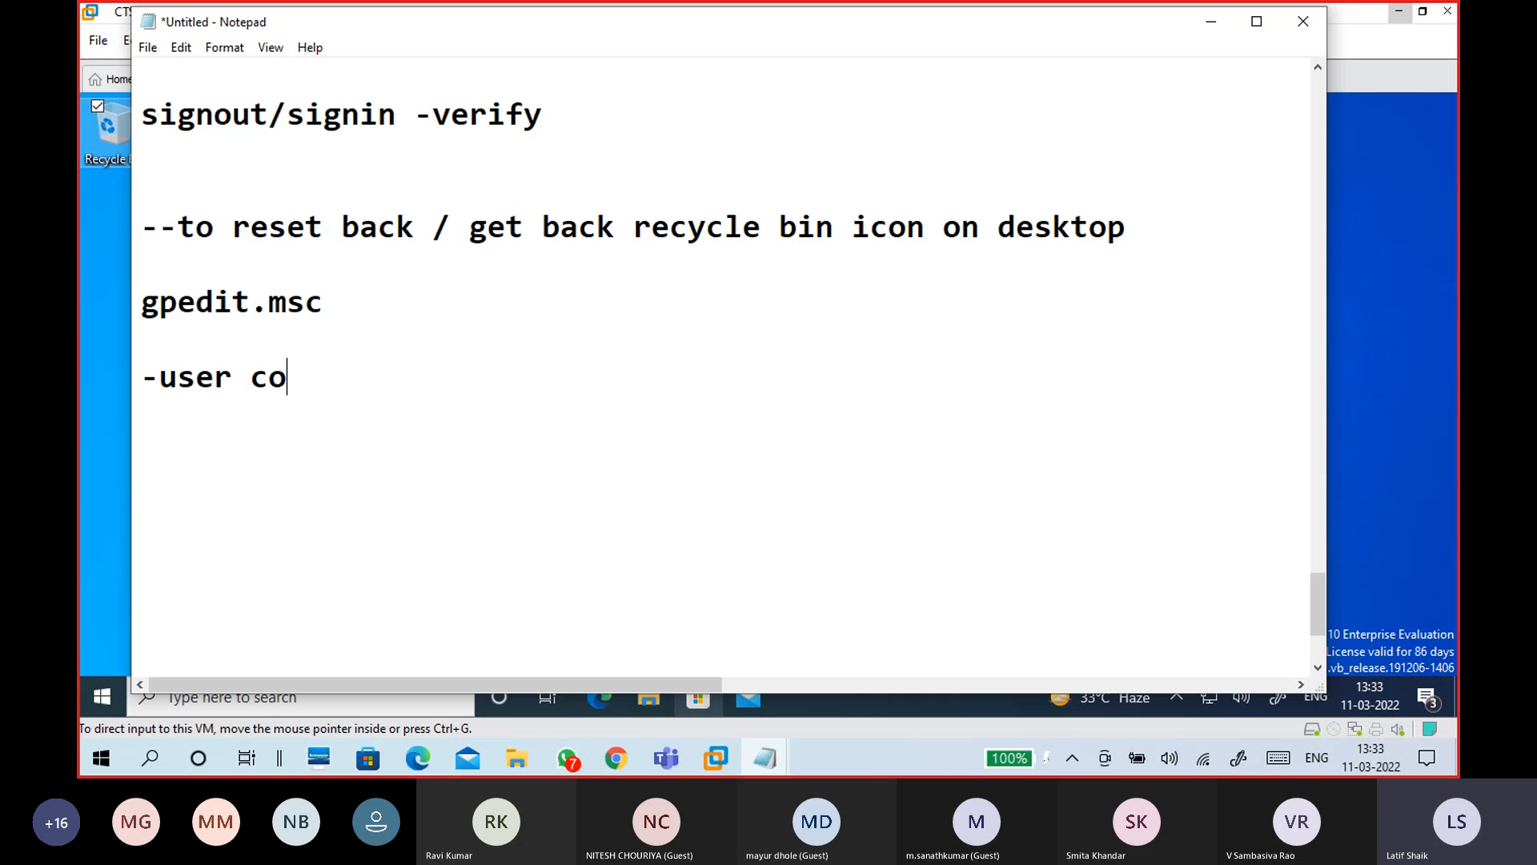
type("nfigure")
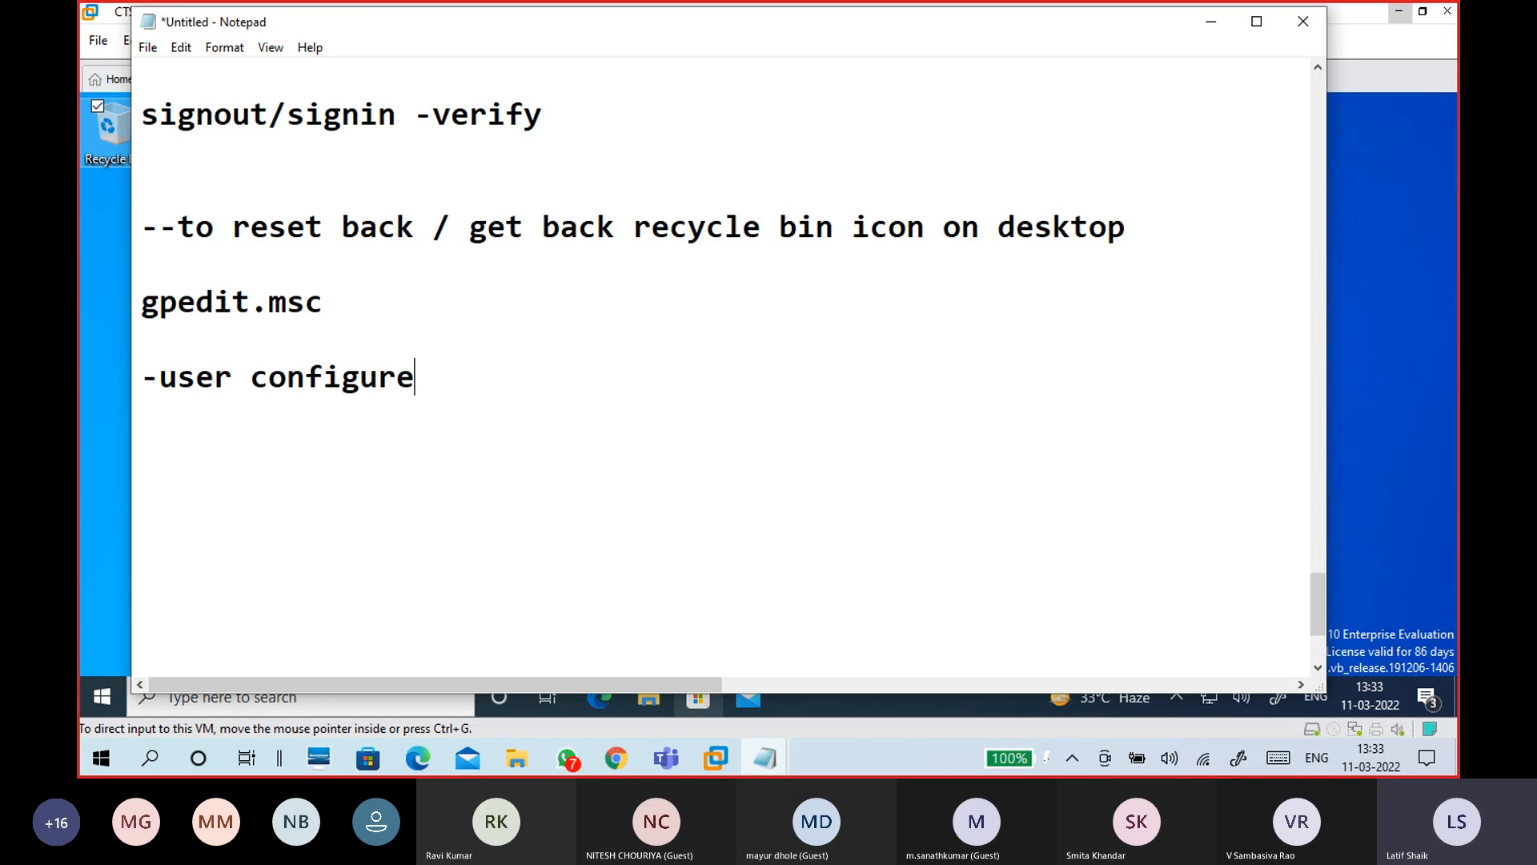
key("BackSpace")
type("ation")
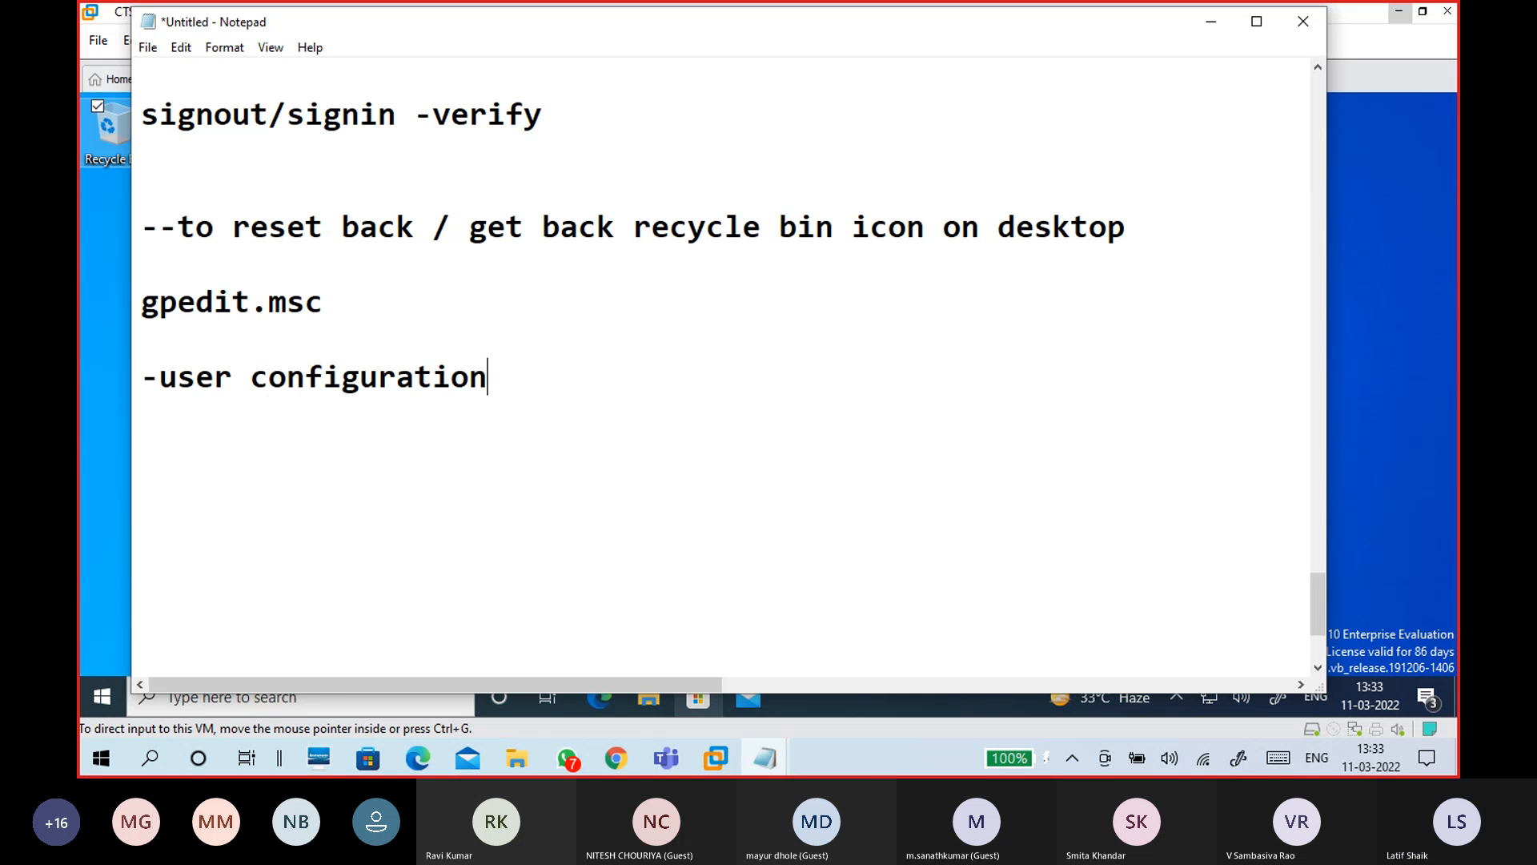
key("Return")
type("--a")
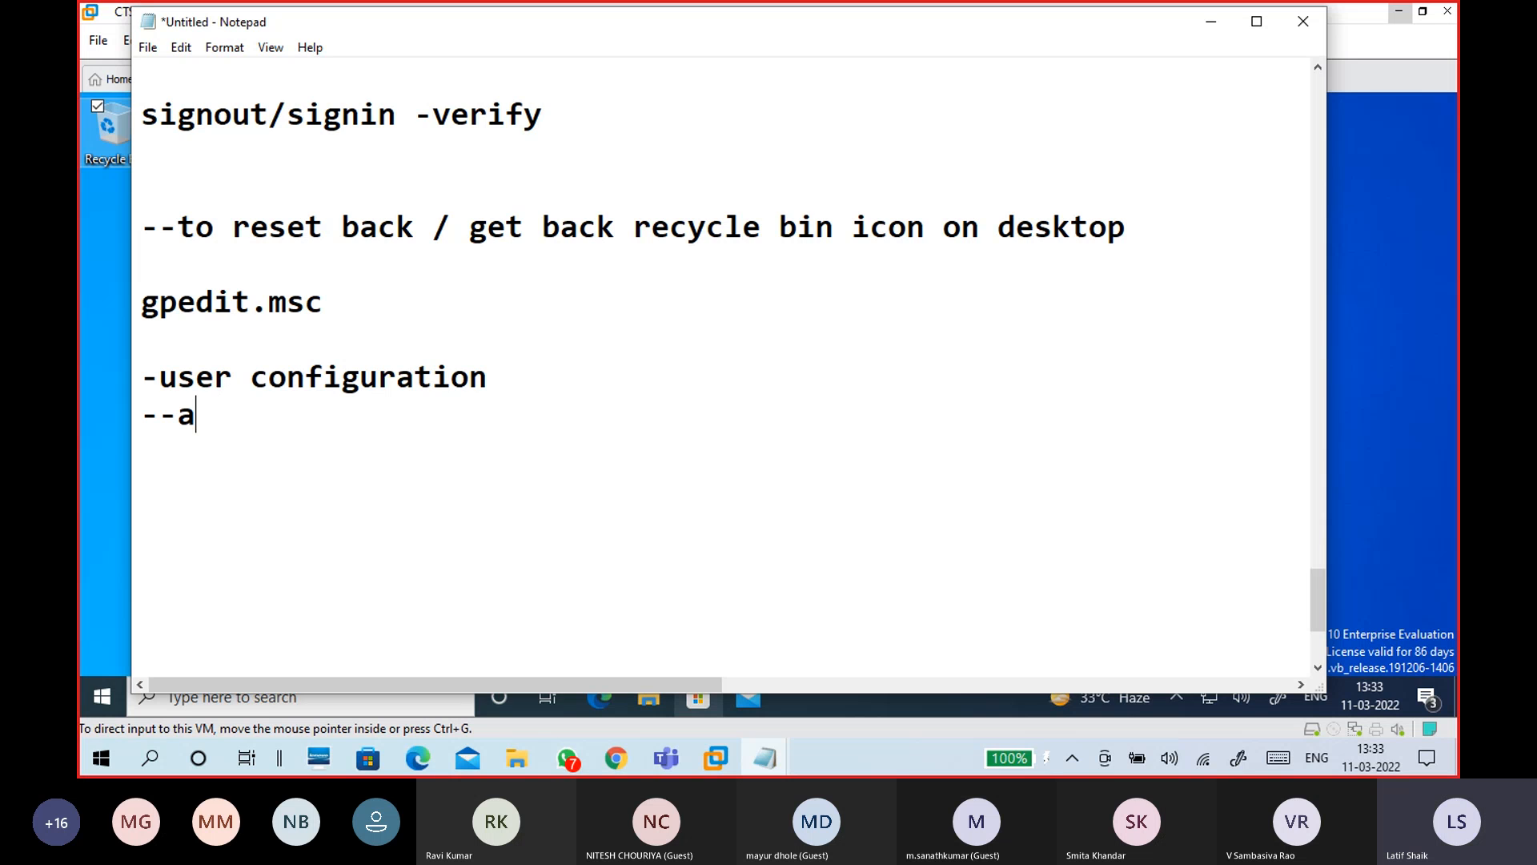
type("dministra")
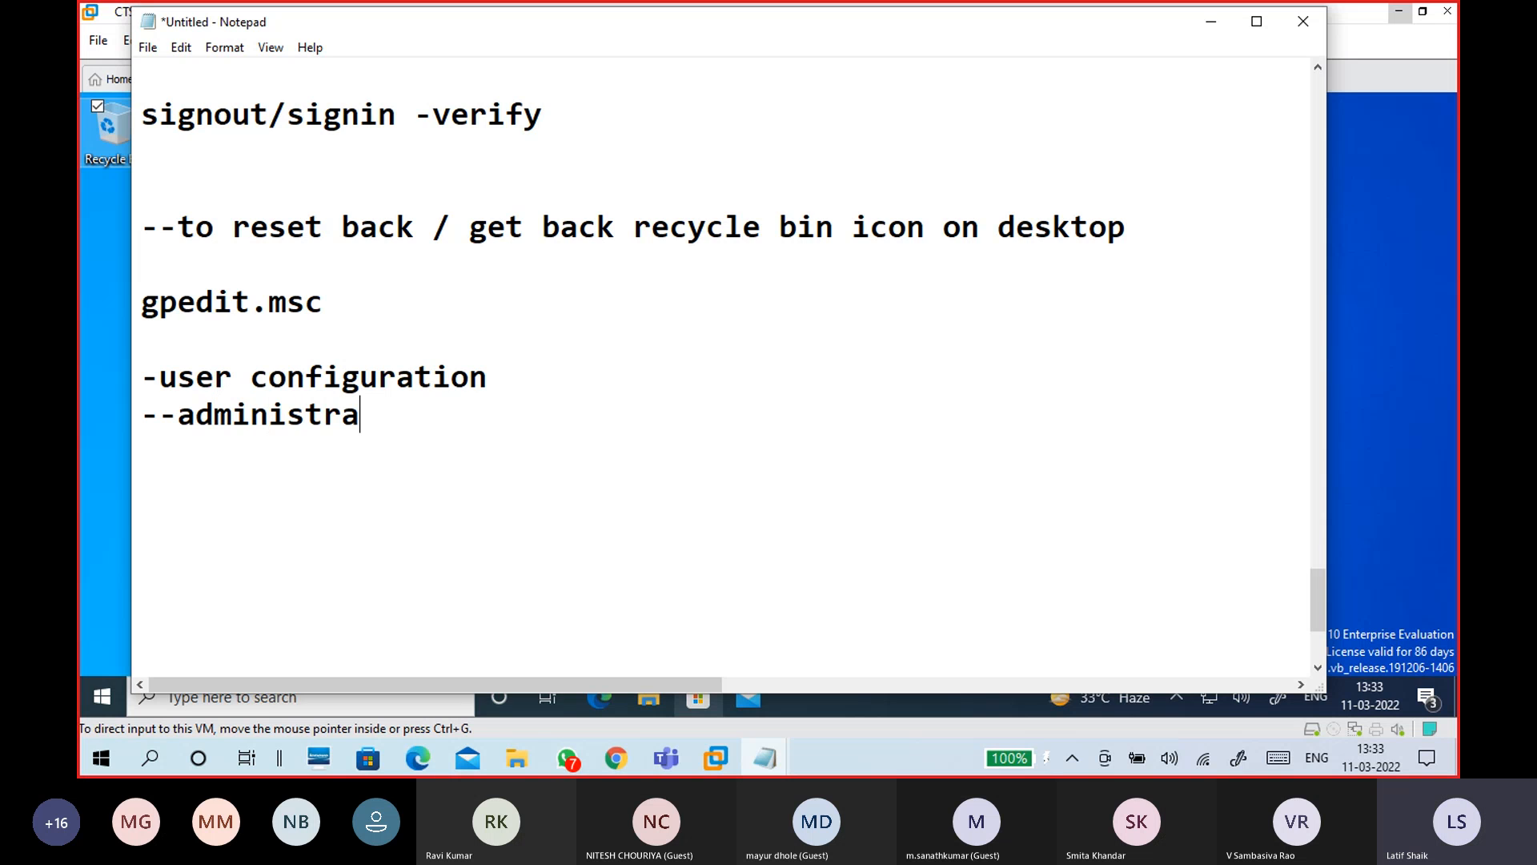
type("tive templetes")
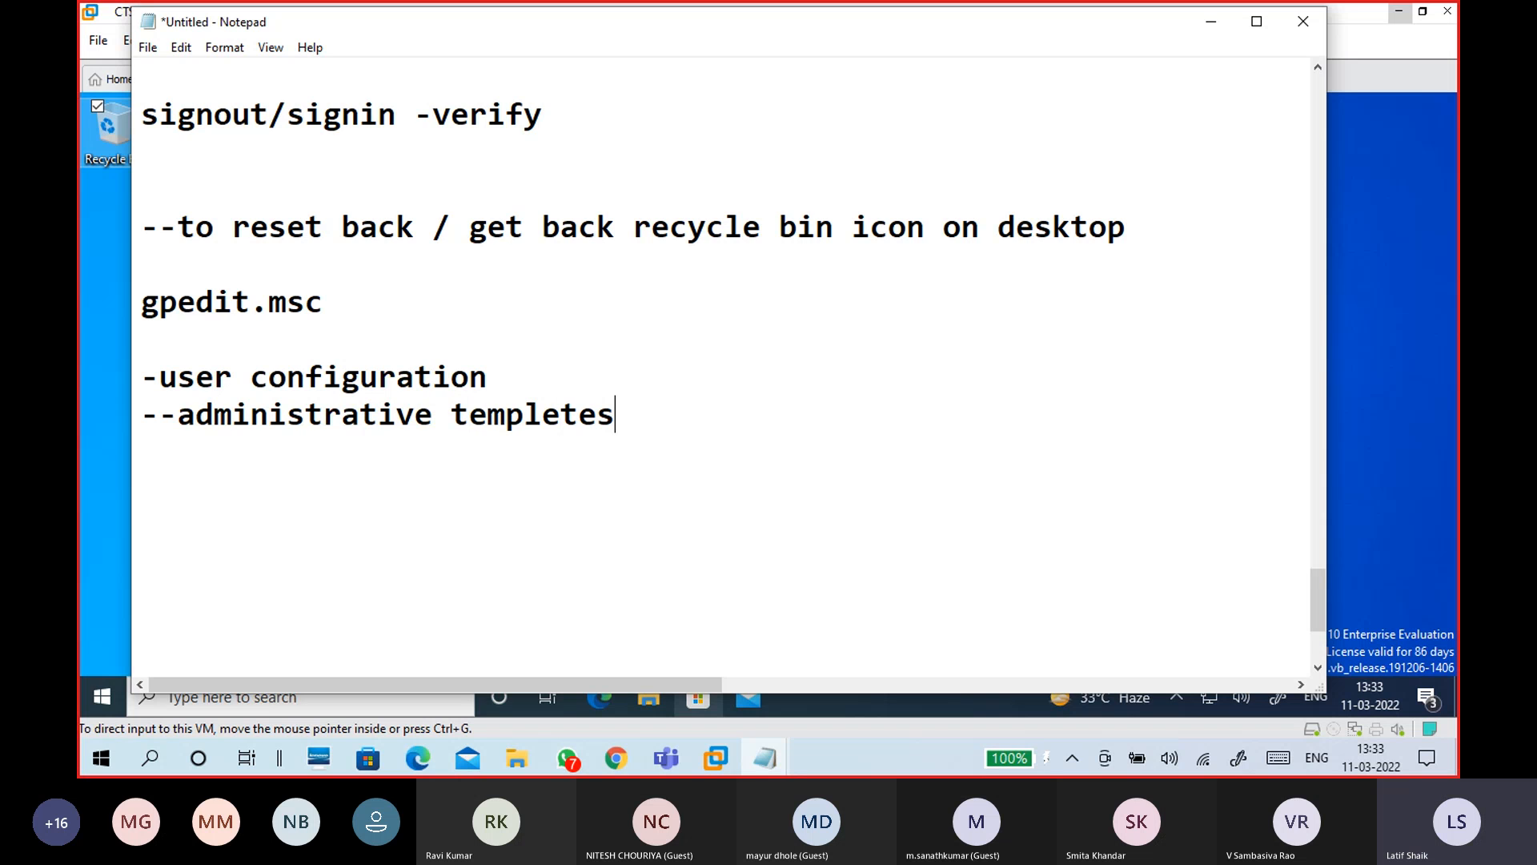
Step: Add the line "---desktop - remove recycle bin icon from desktop - enable" under the administrative templates line
key("Return")
type("---")
type("ne")
key("BackSpace")
key("BackSpace")
type("desktop - ")
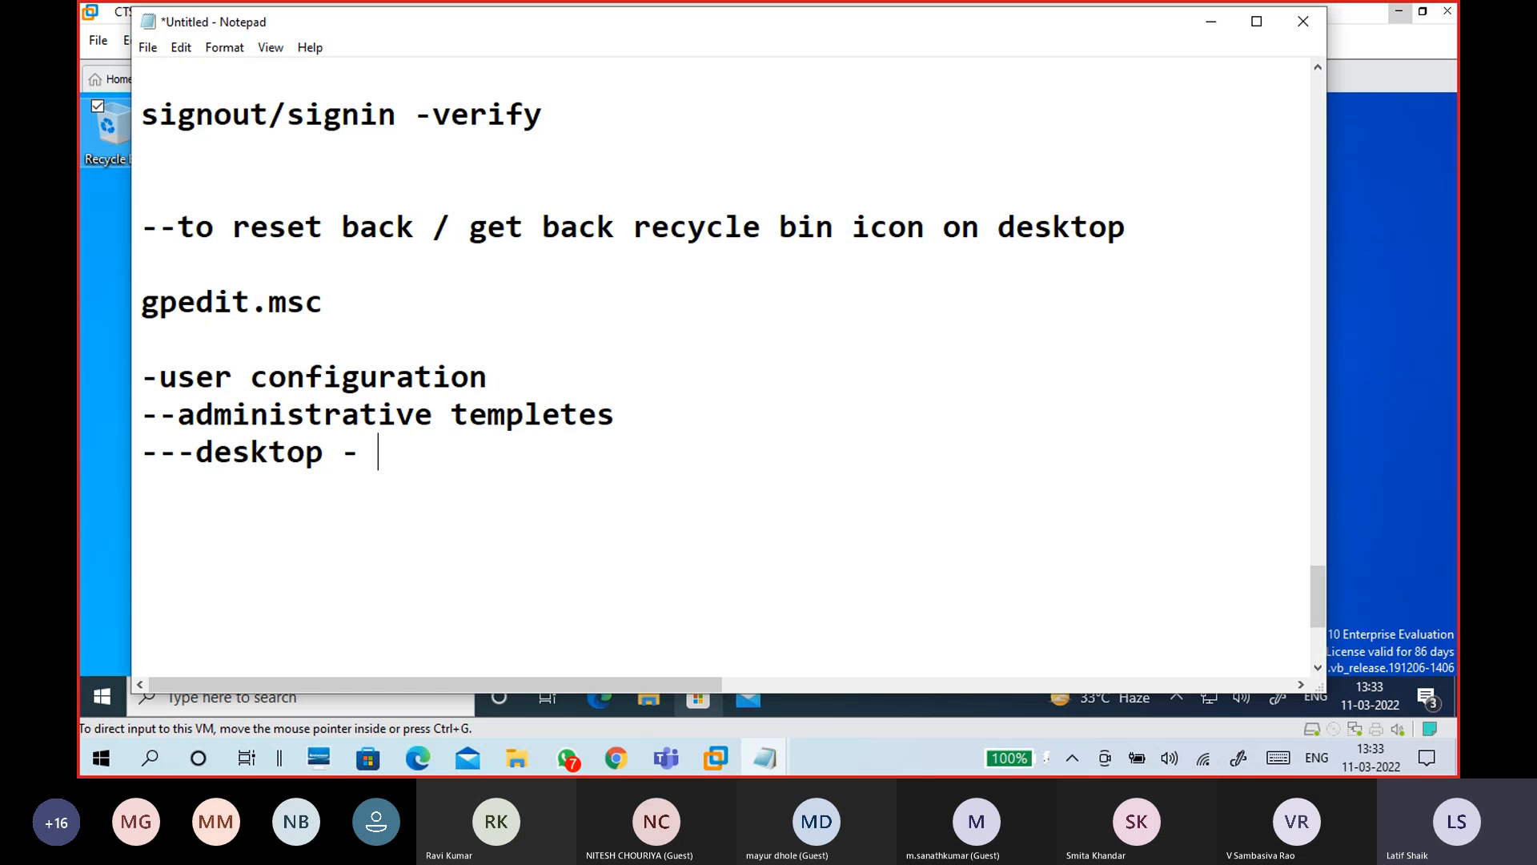
type("remove recycle bi")
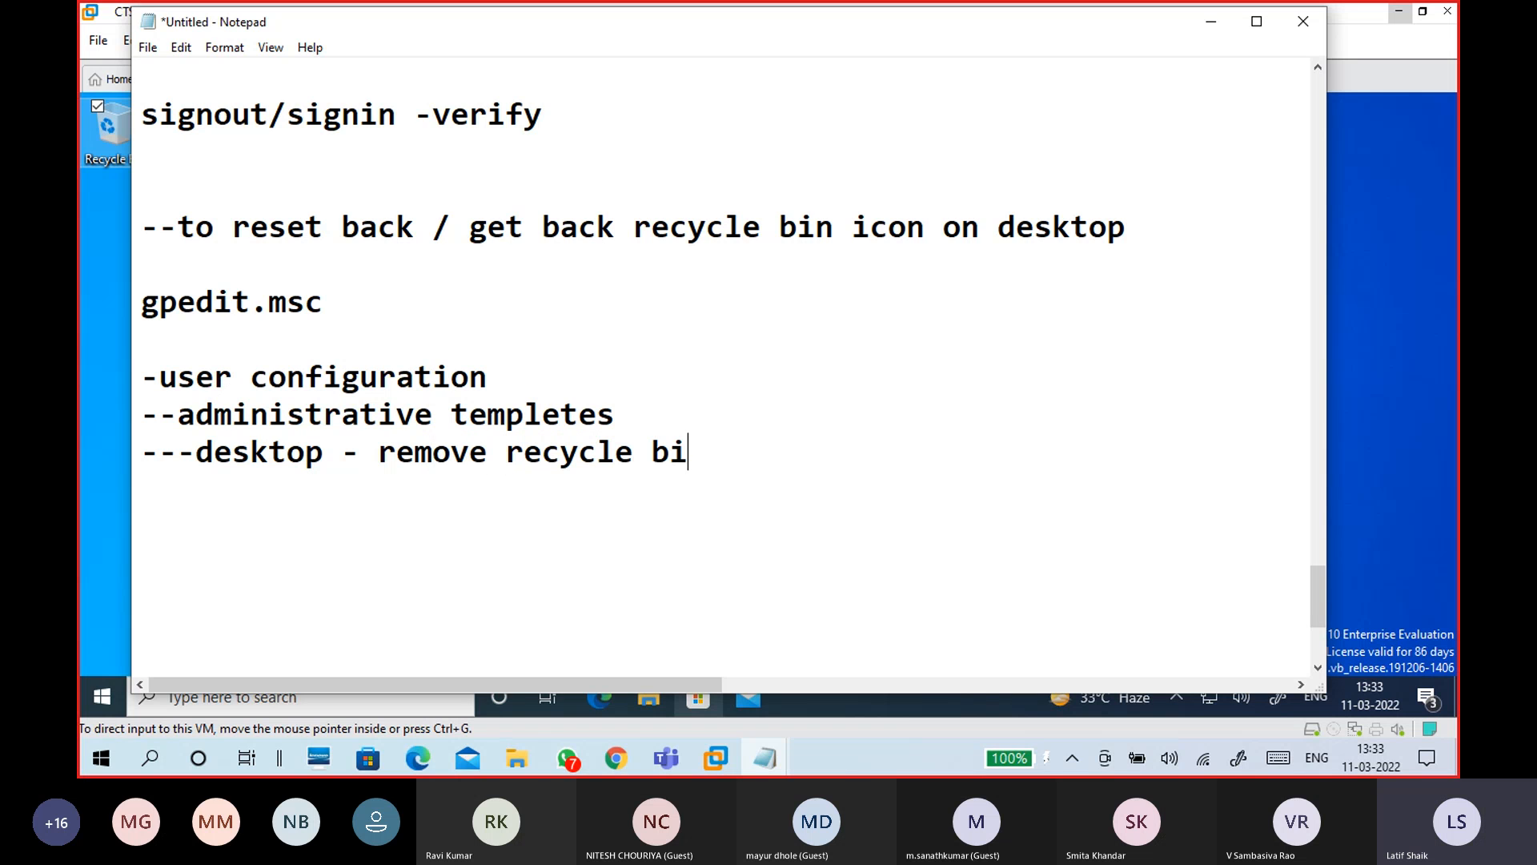
type("n icon")
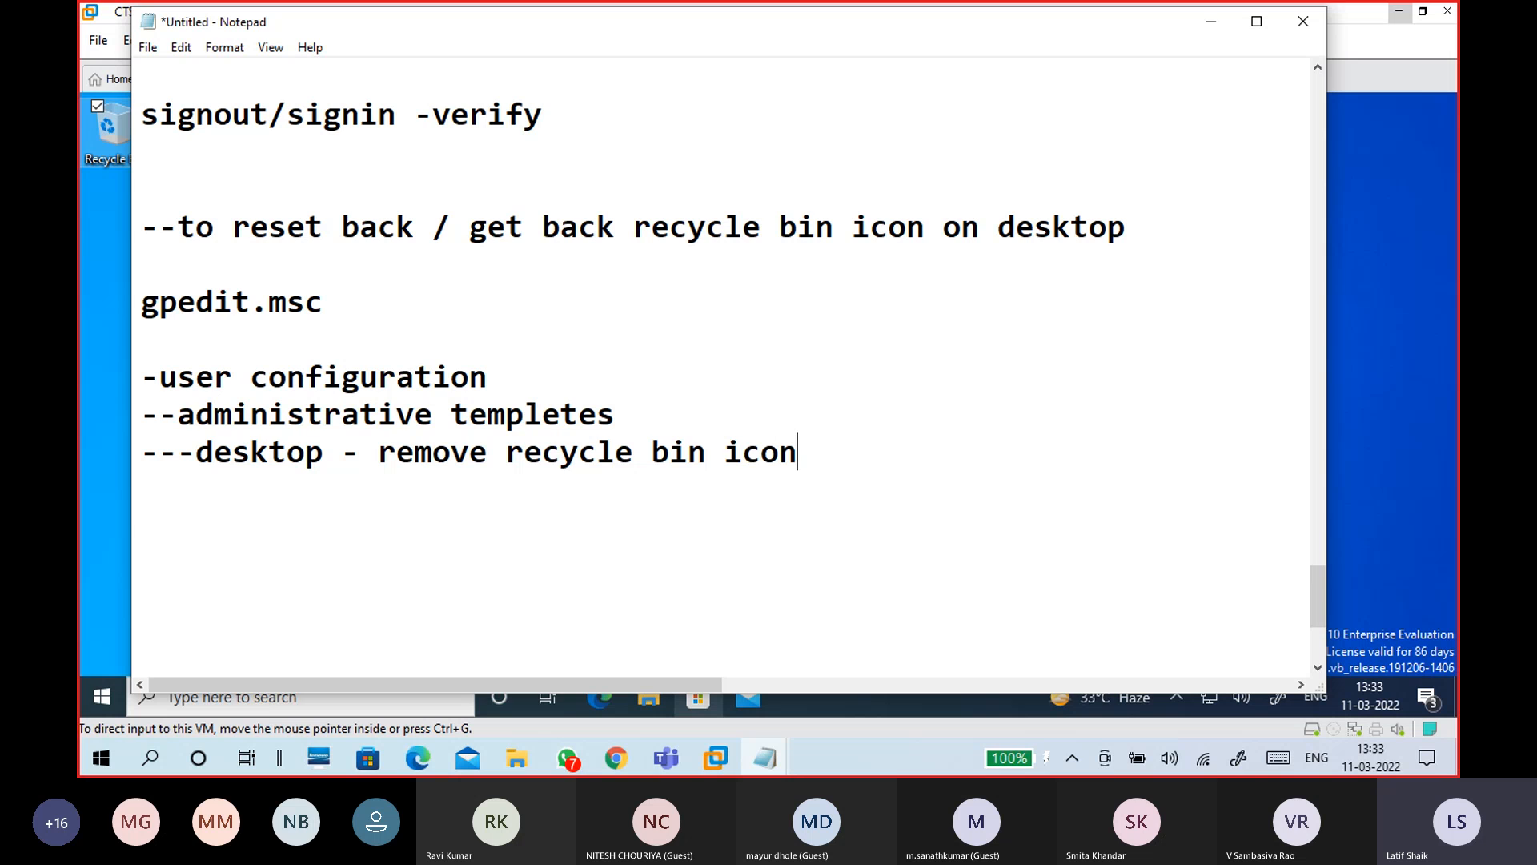
type(" from desk")
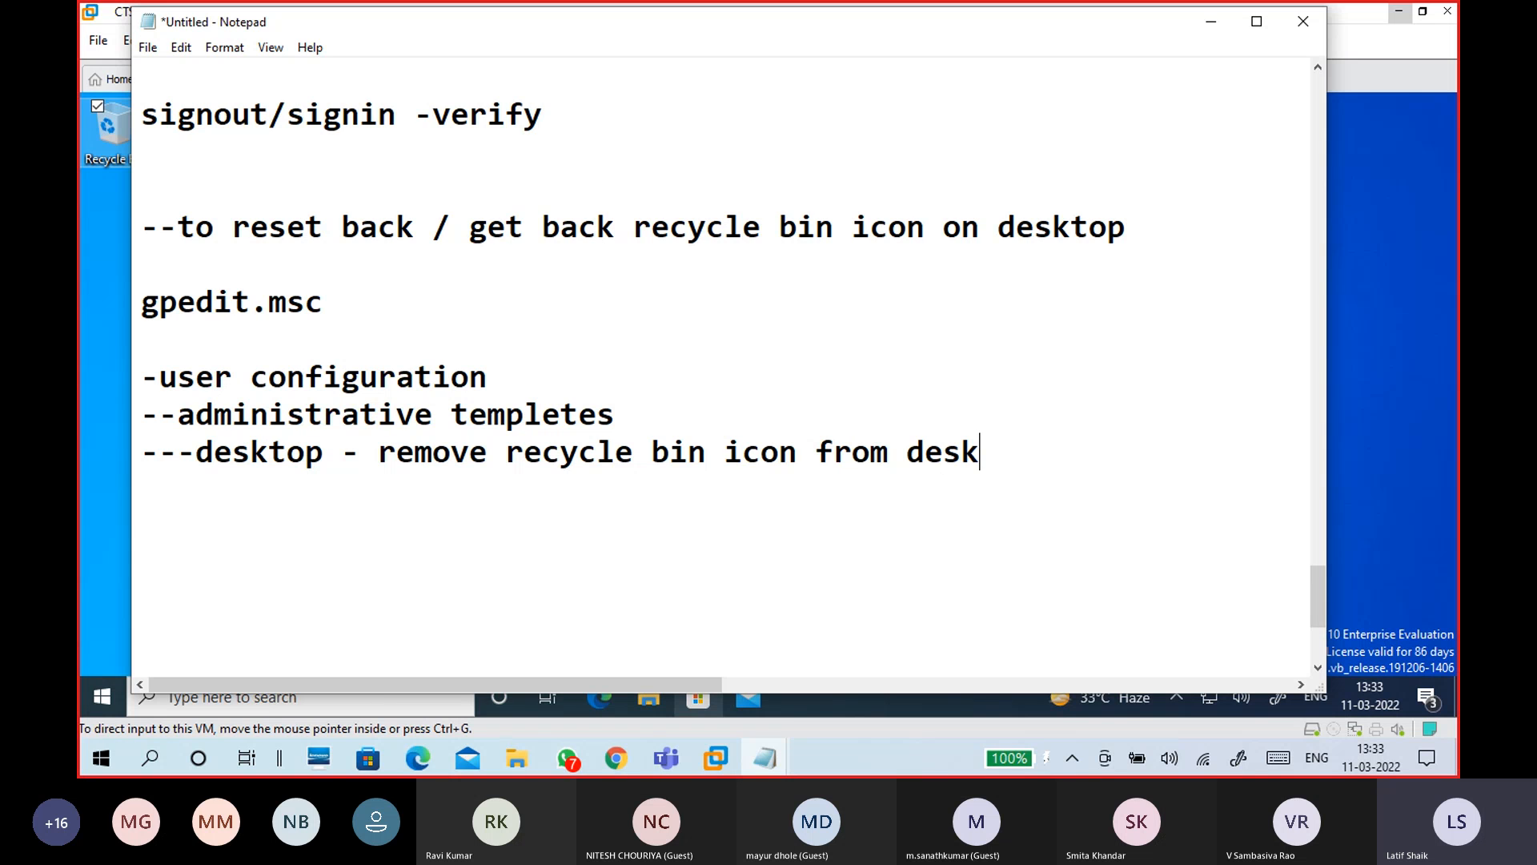
type("top - ")
type("enable")
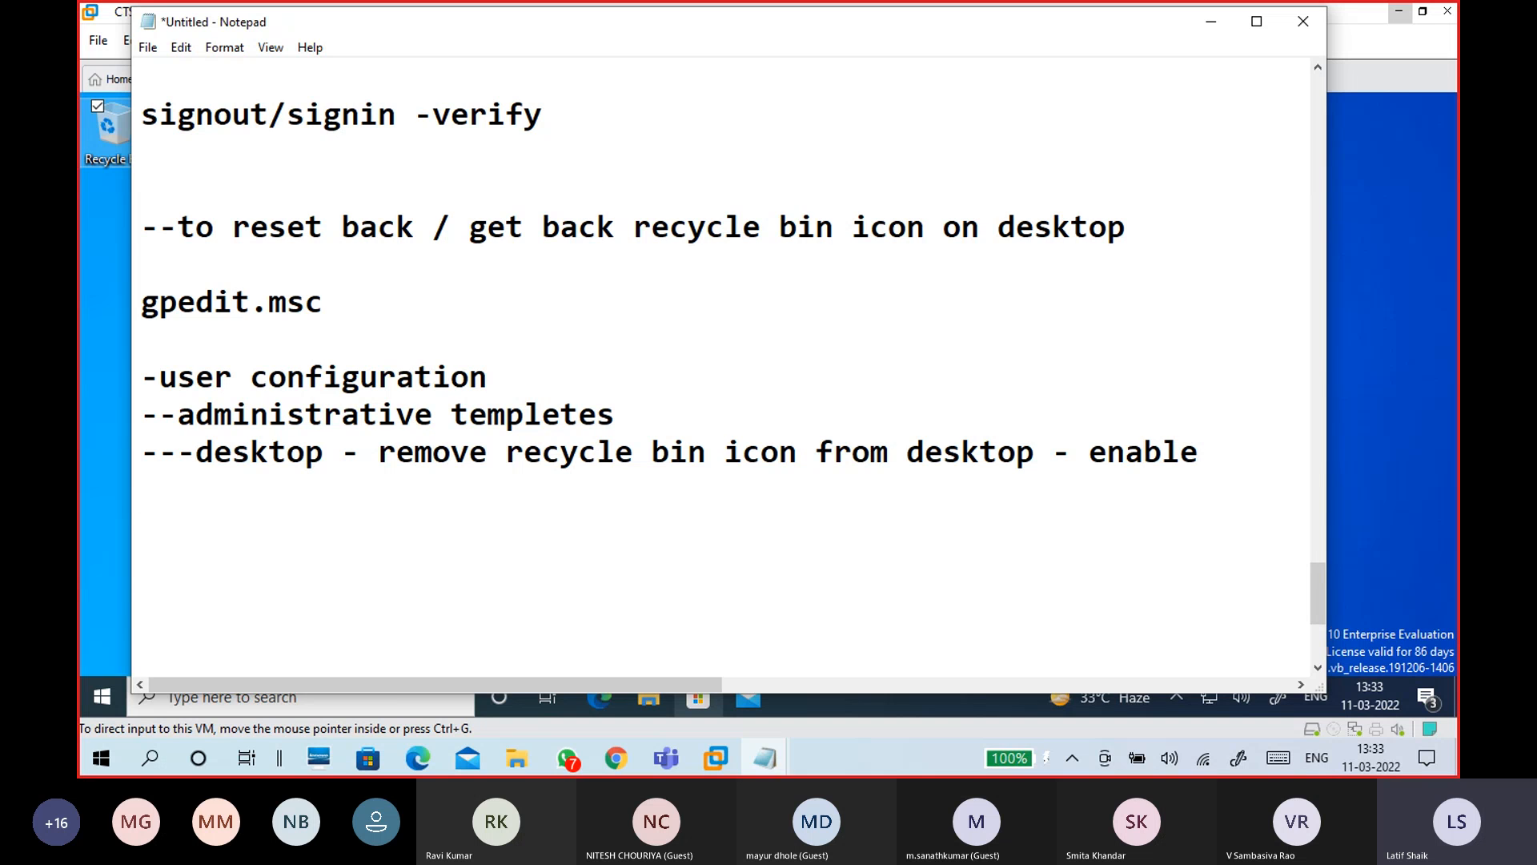
Step: Add the line "----double click - disable -apply - not configured - apply-ok" below the desktop policy line, followed by a blank line
key("Return")
type("----")
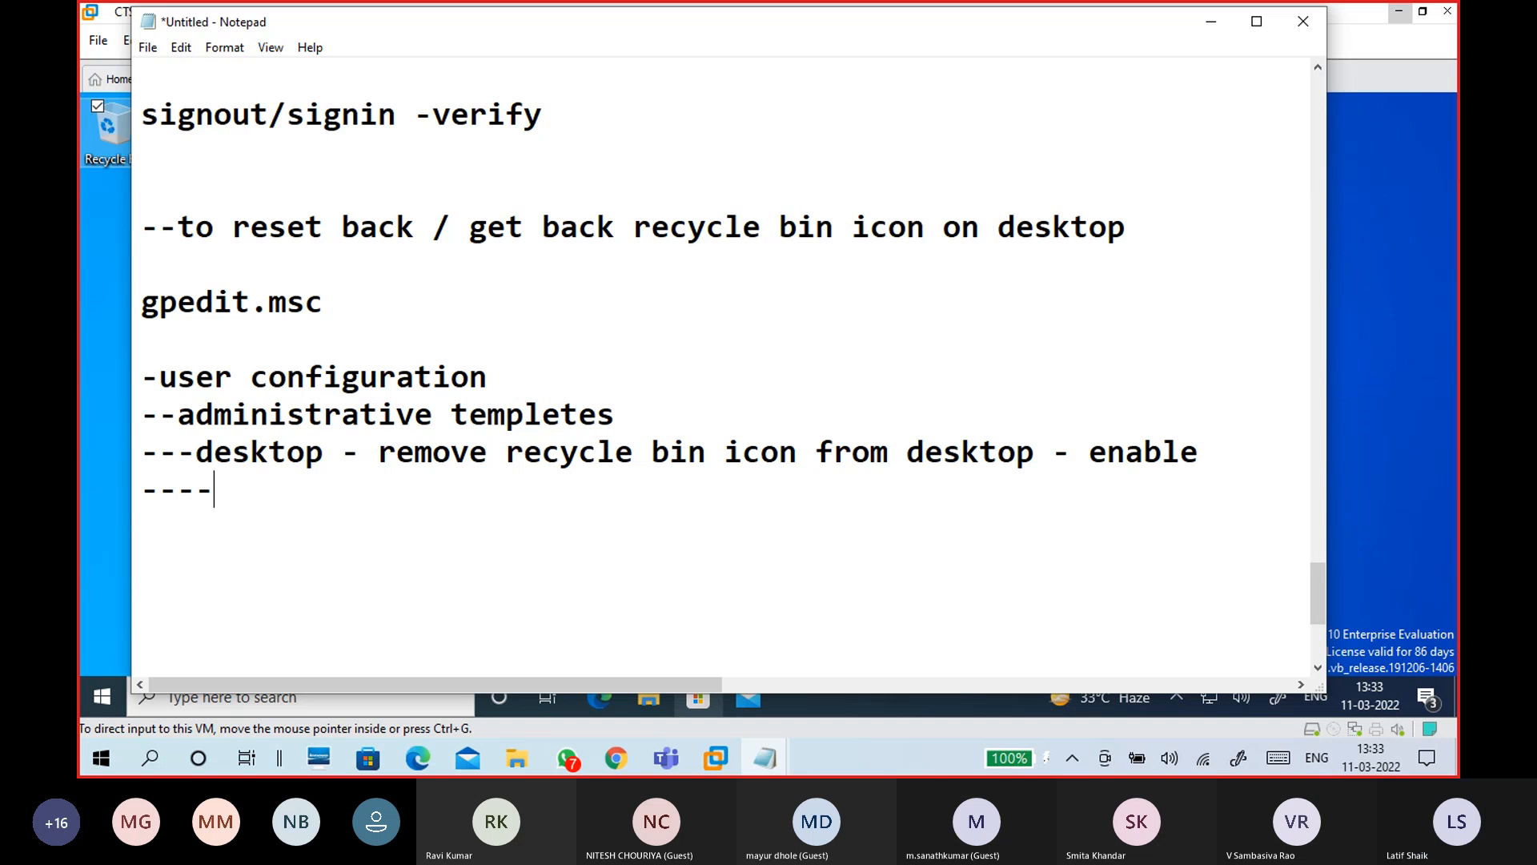
type("double cli")
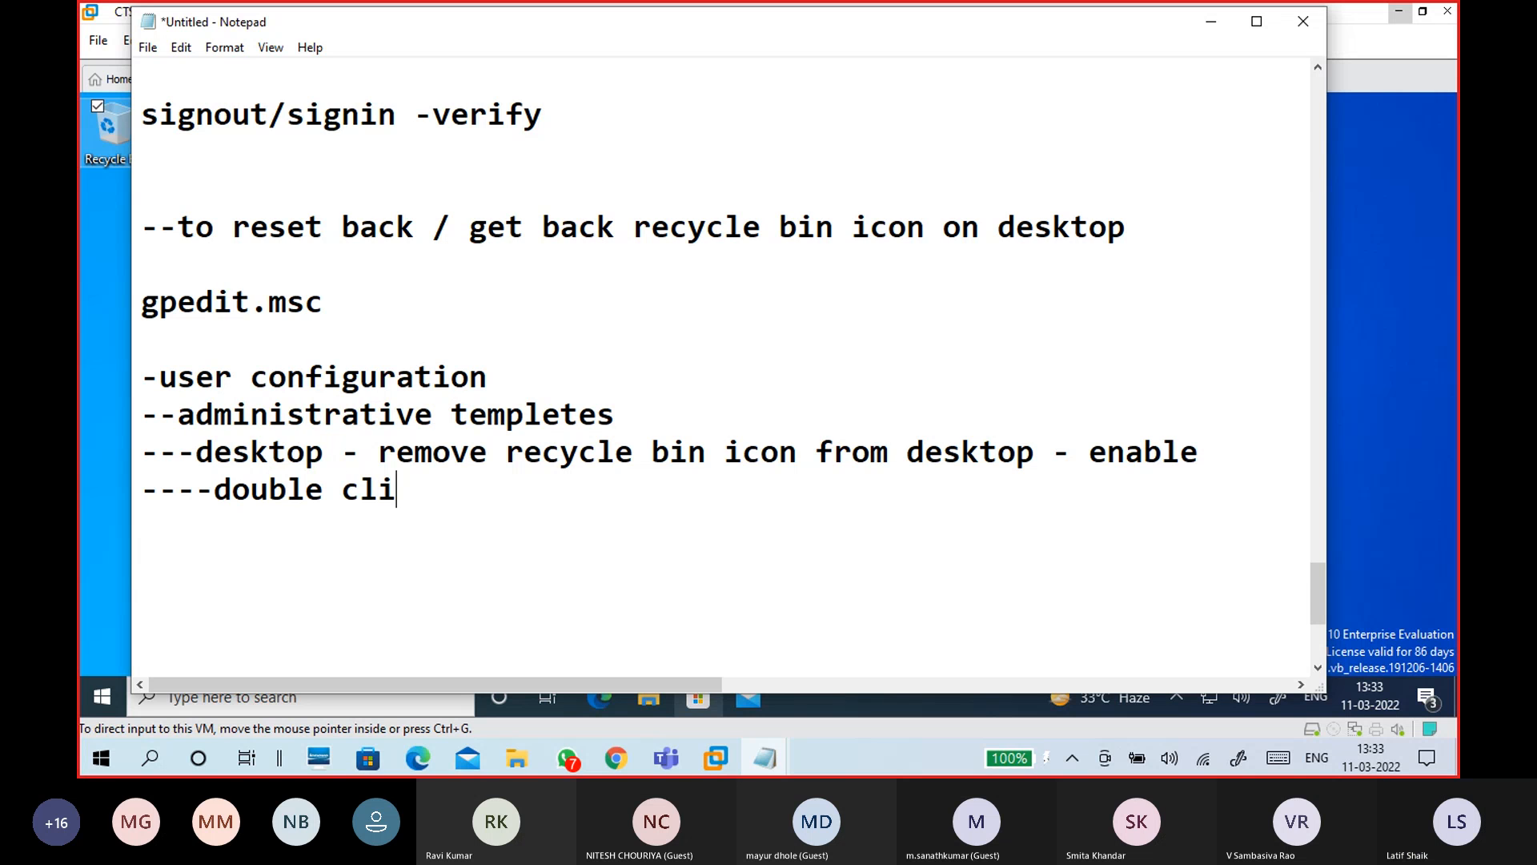
type("ck - dis")
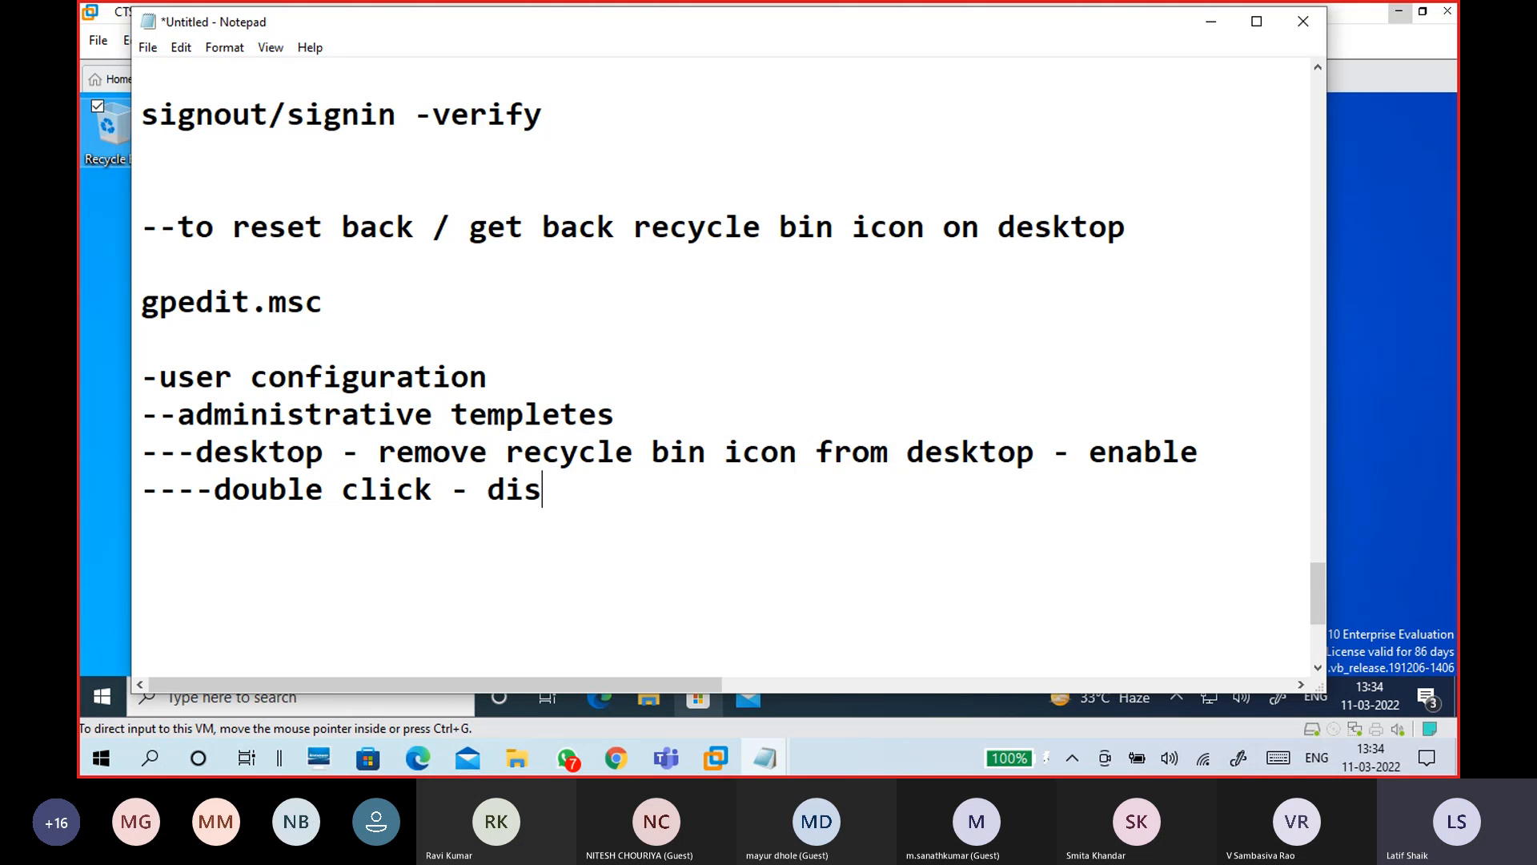
type("able -apply -")
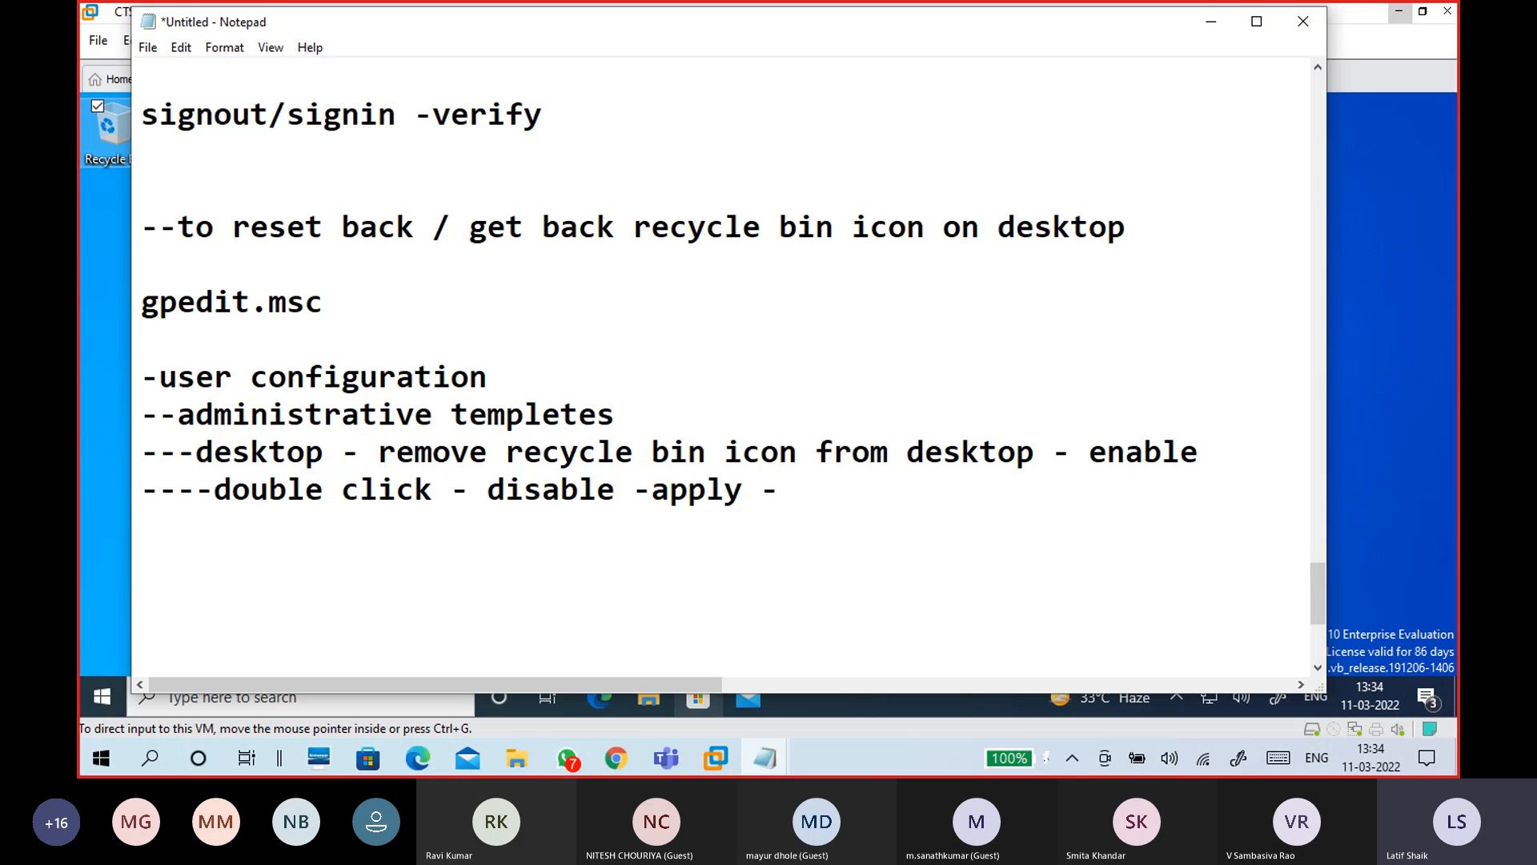
type(" not configured")
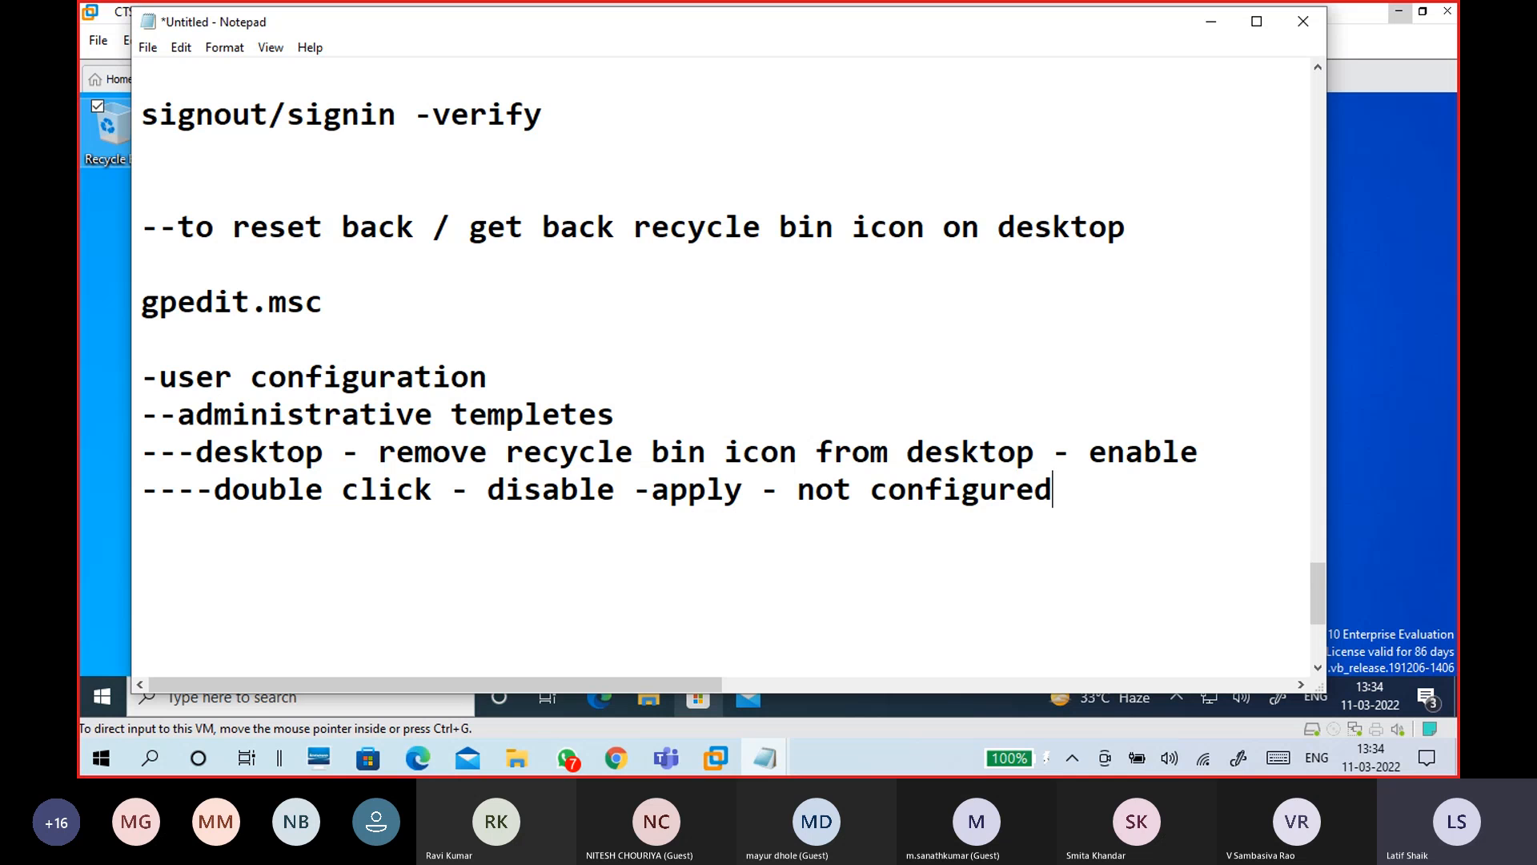
type(" - applu")
key("BackSpace")
key("BackSpace")
type("y ok")
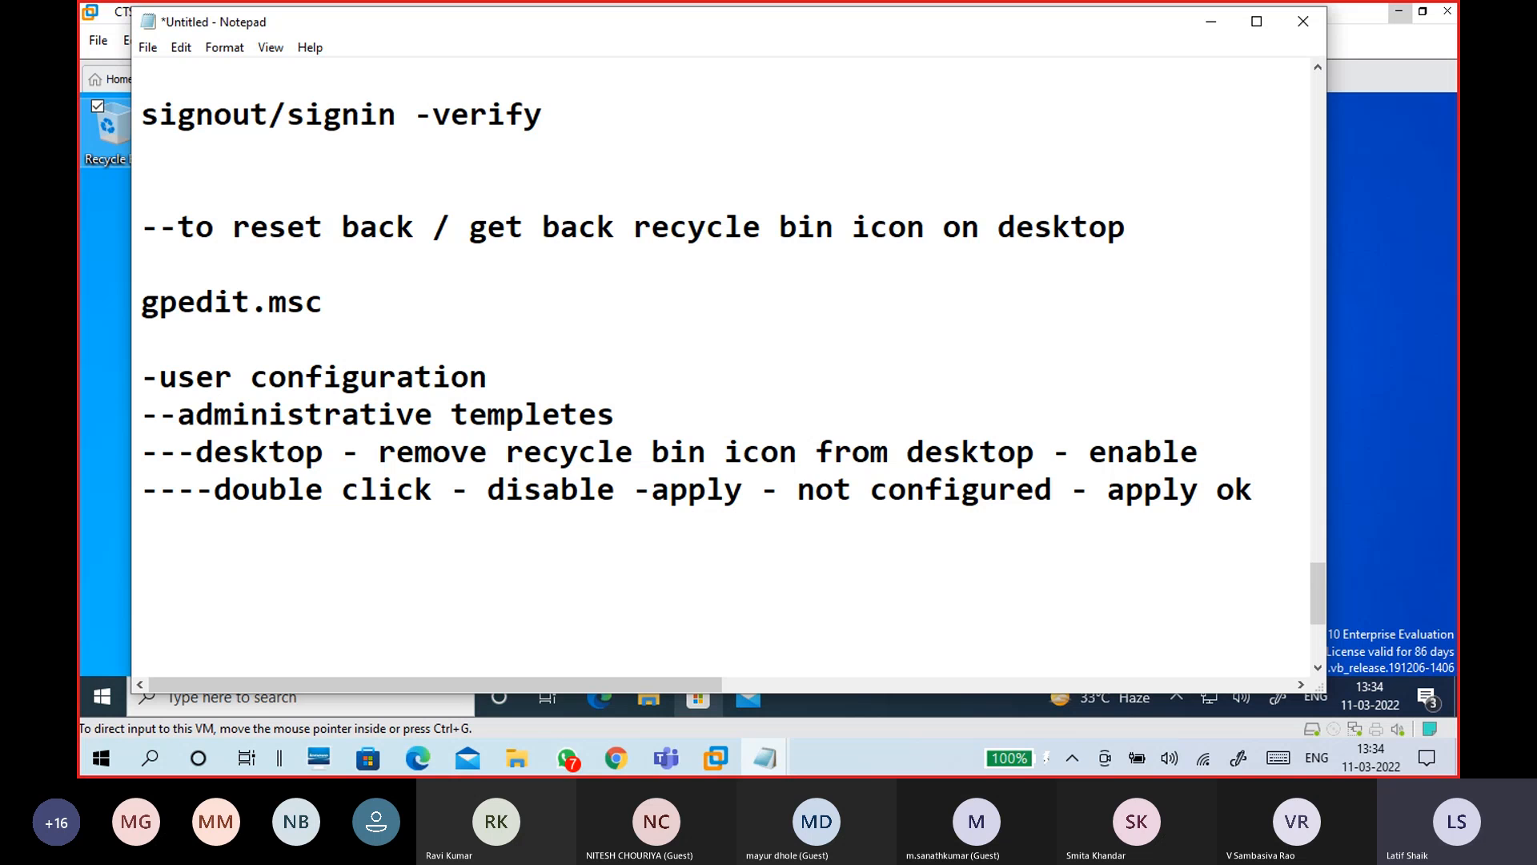
key("Left")
key("Left")
key("BackSpace")
type("-")
key("Right")
key("Right")
key("Return")
key("Return")
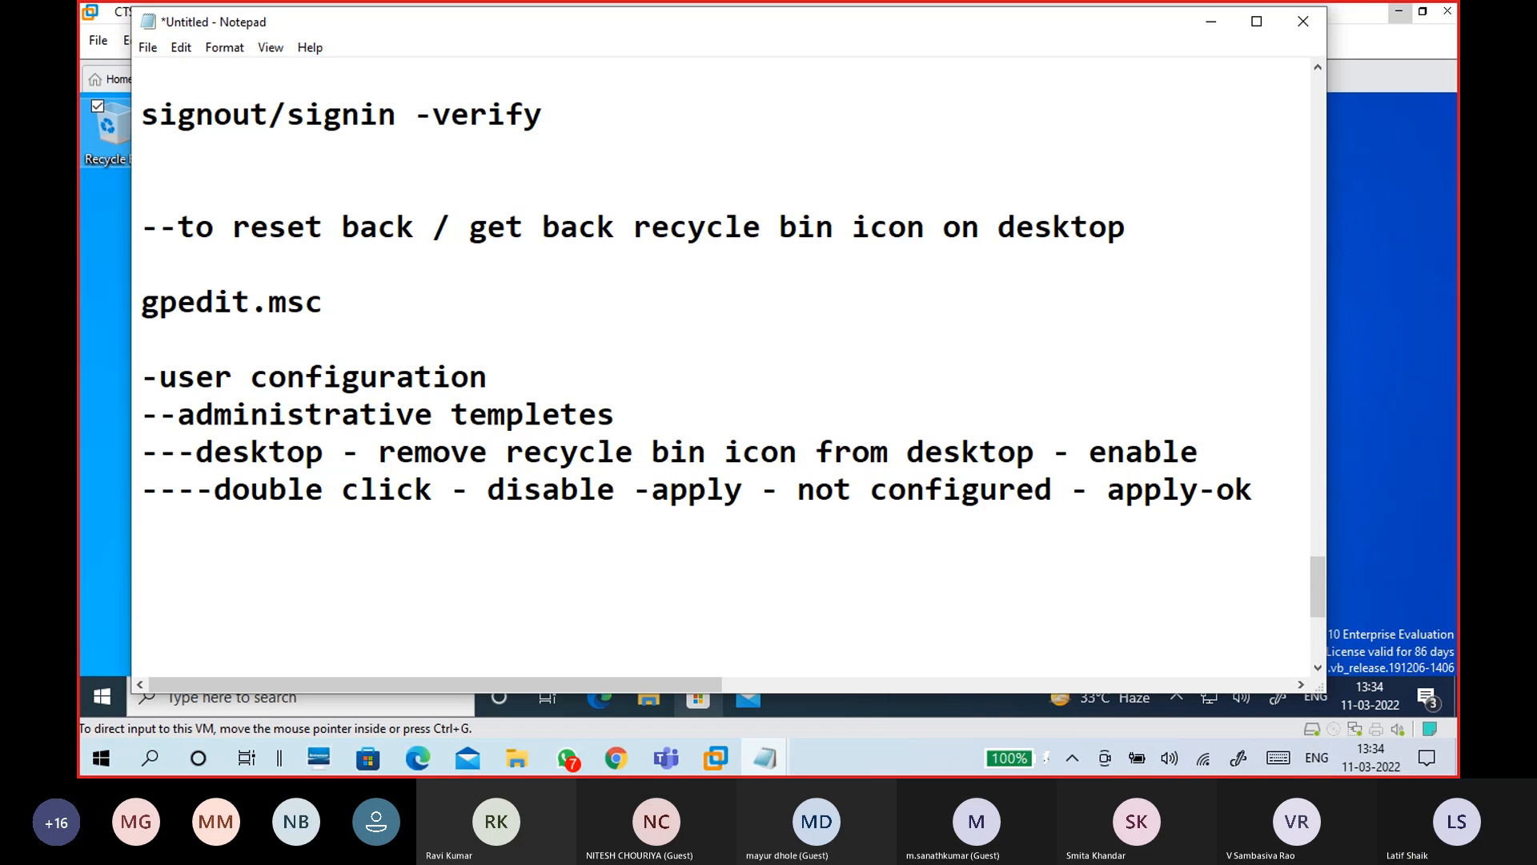
Step: Add the line "run:gpupdate /force" to the notes and leave several blank lines after it
type("run:e")
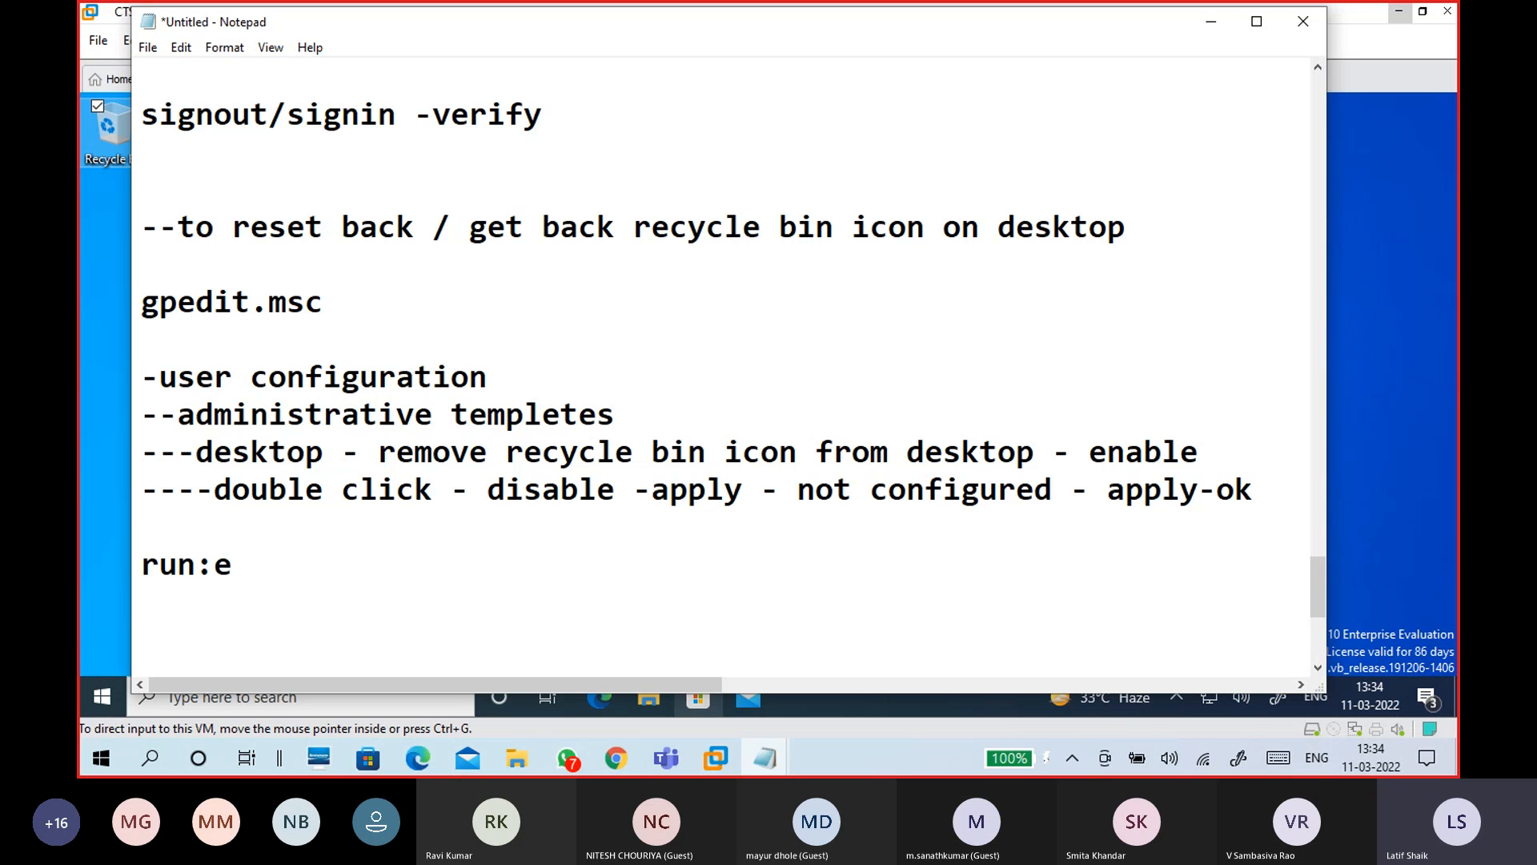
key("BackSpace")
type("go")
key("BackSpace")
type("pupda")
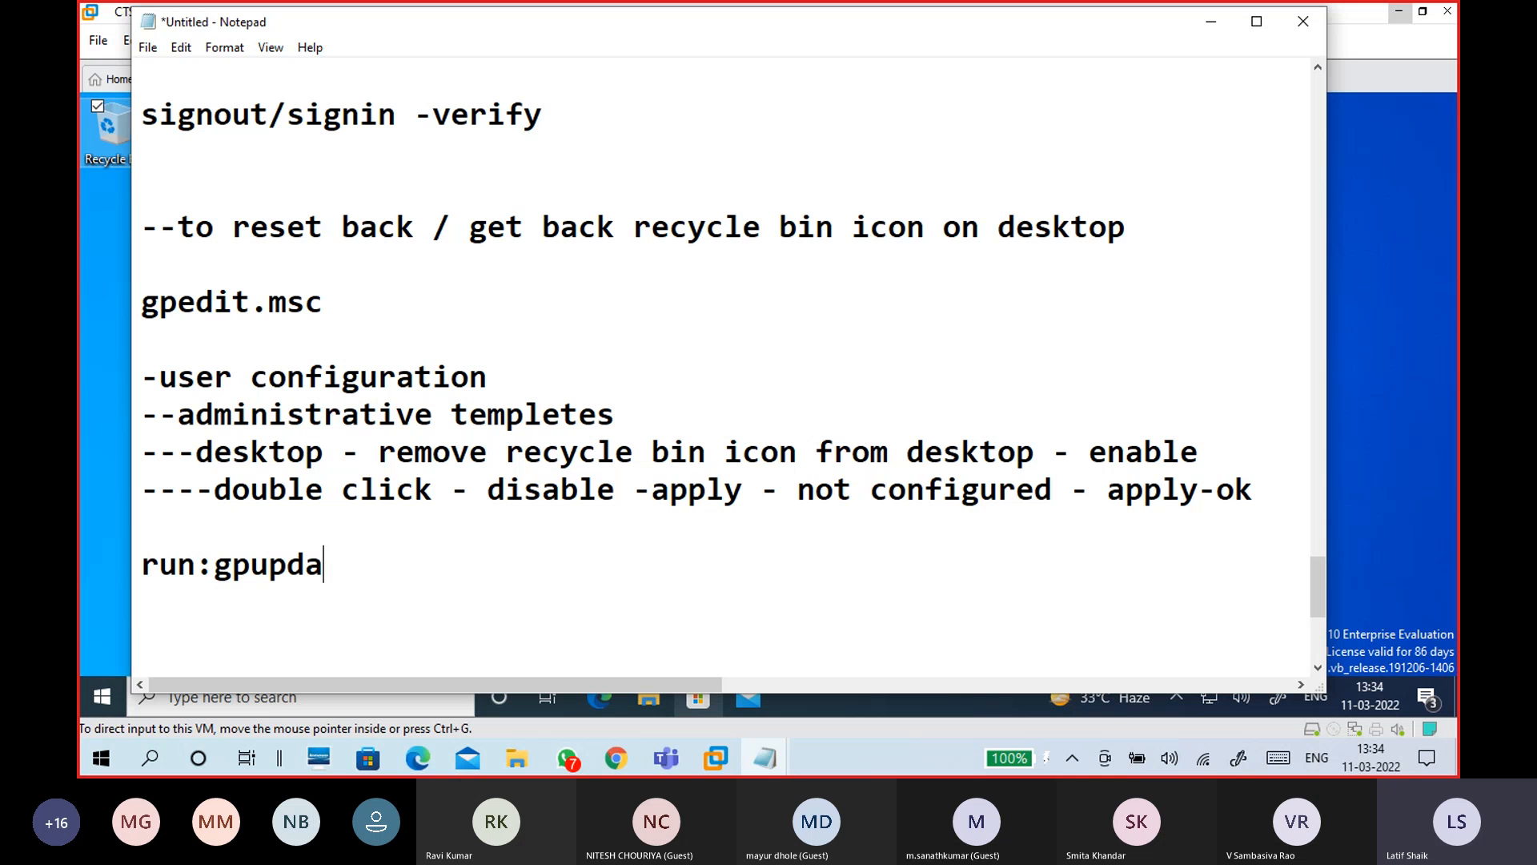
type("te /force")
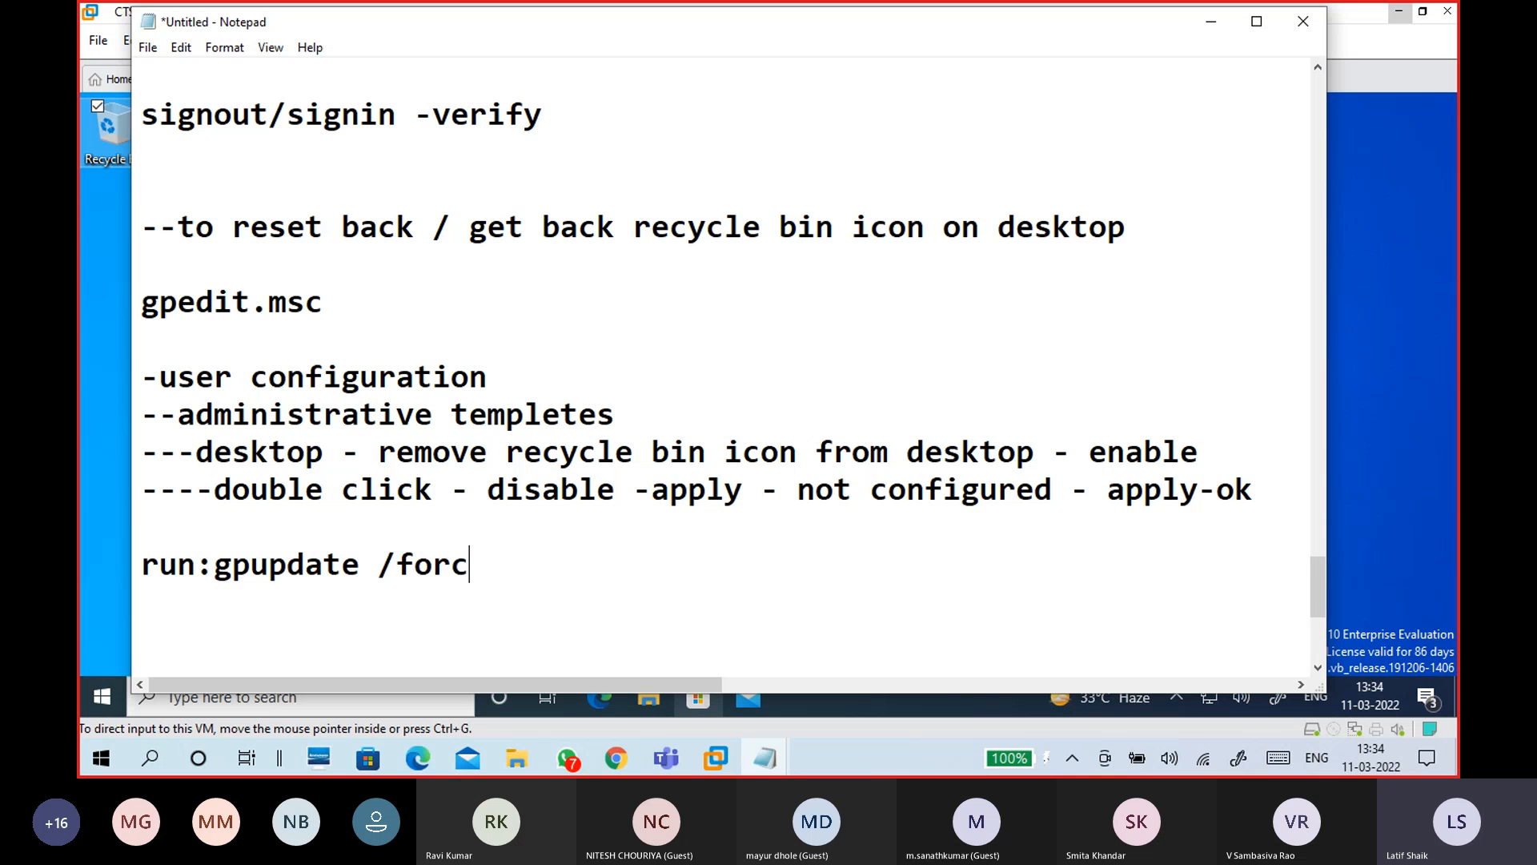
key("Return")
key("Return")
key("Return")
key("Return")
key("Return")
key("Return")
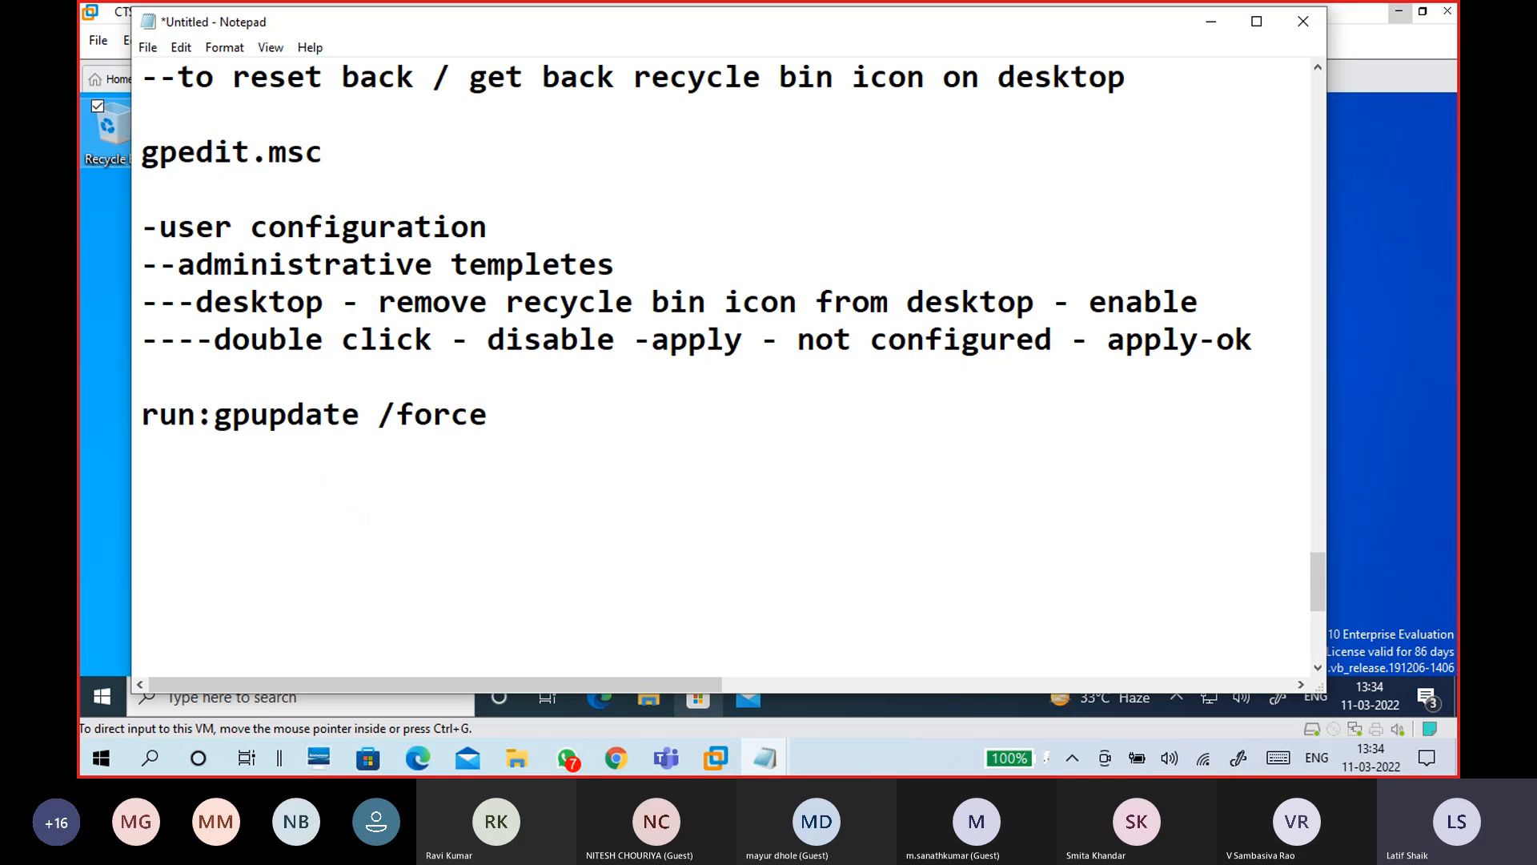
Step: Add the line "Signout/signin - verify" below the gpupdate command in the notes and close the section with a dashed separator line
key("Up")
key("Up")
type("Signout/sign")
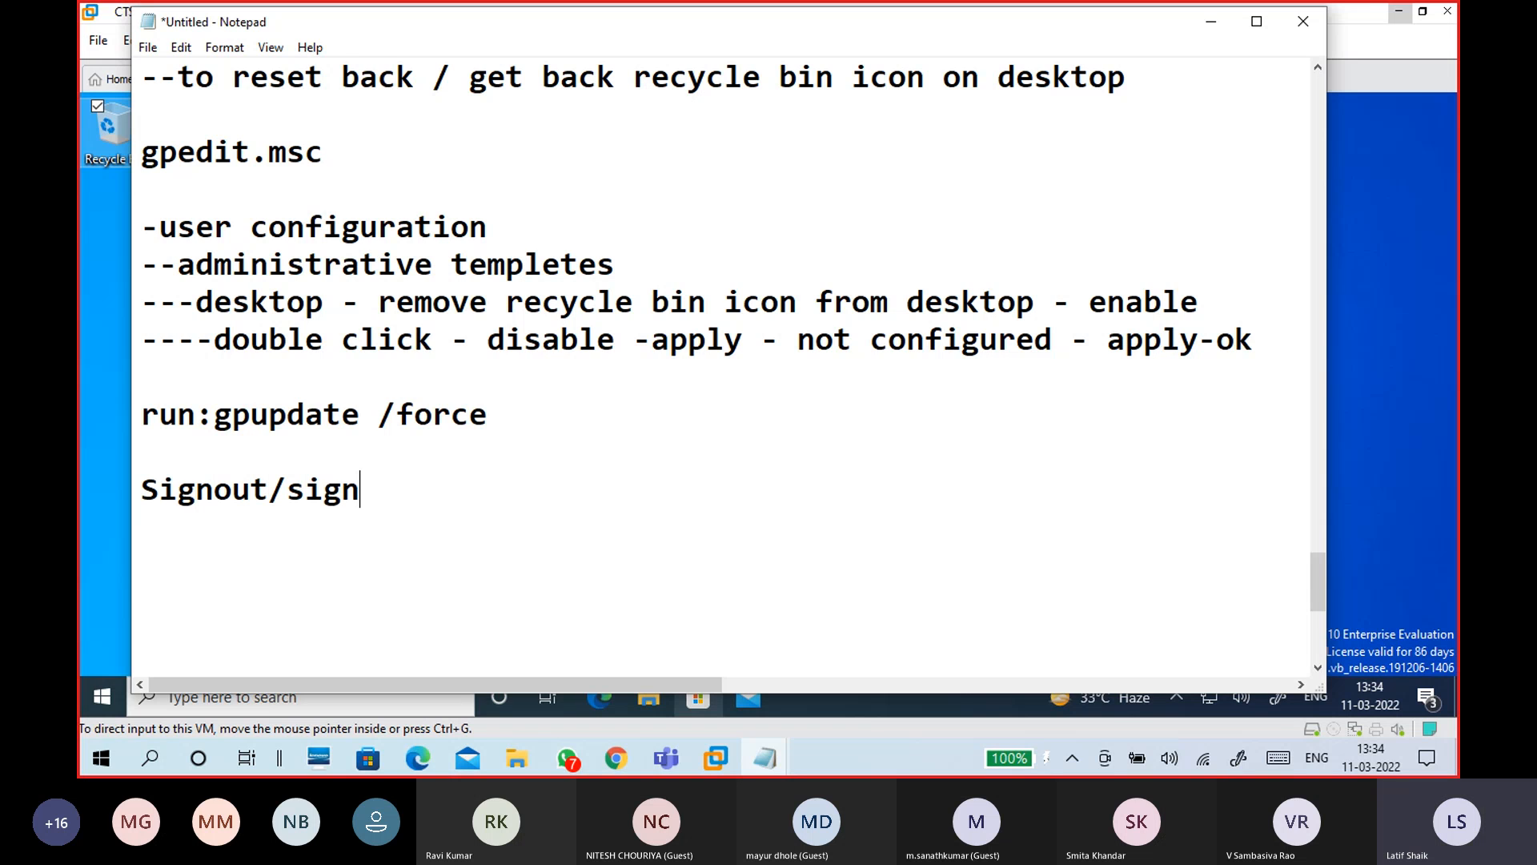
type("in - verify")
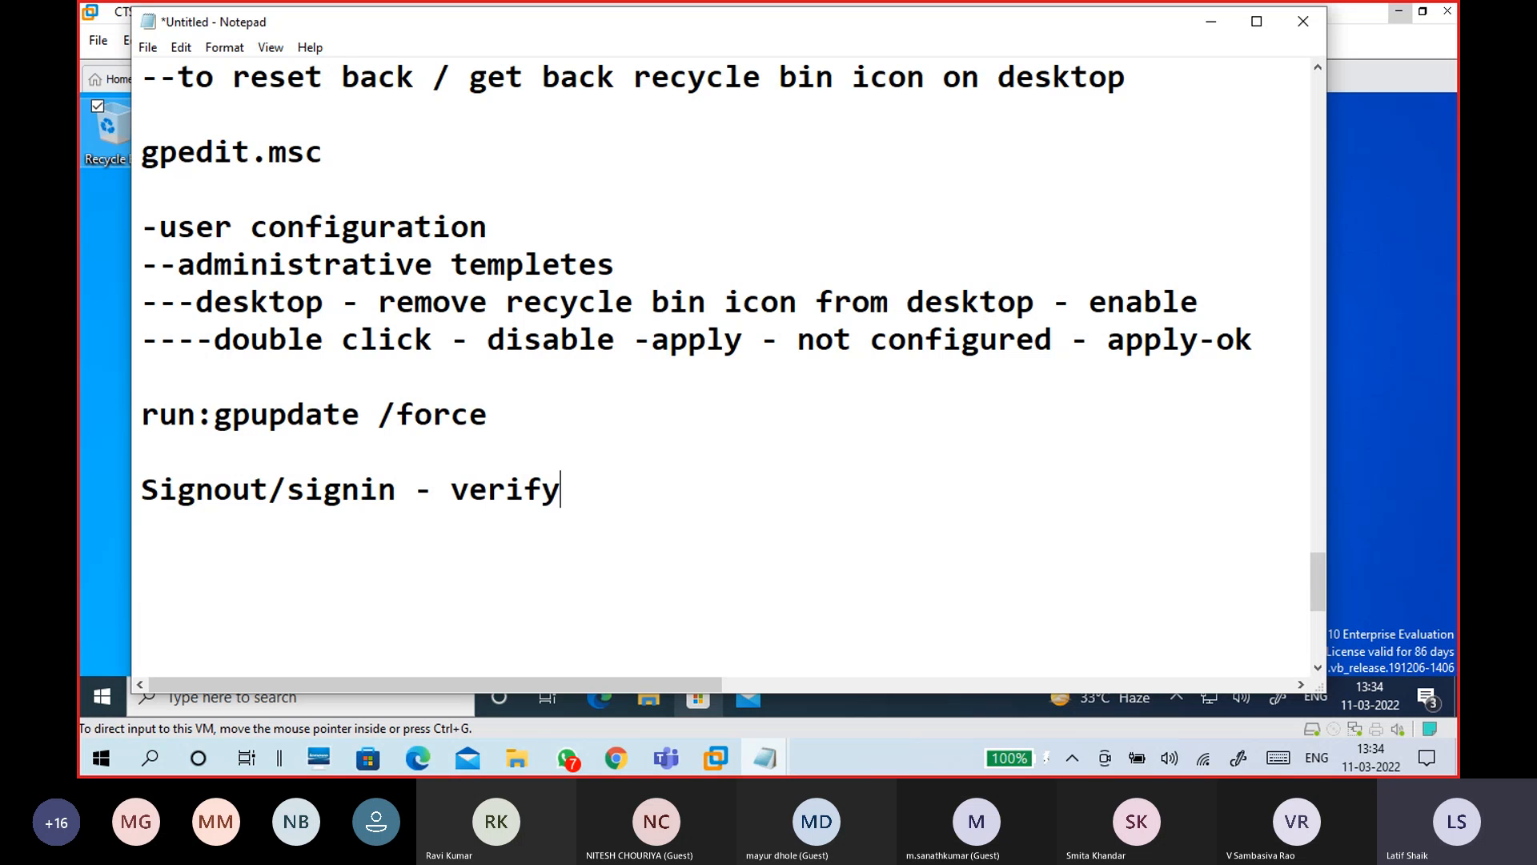
key("Return")
key("Return")
type("------------------------------------------------------")
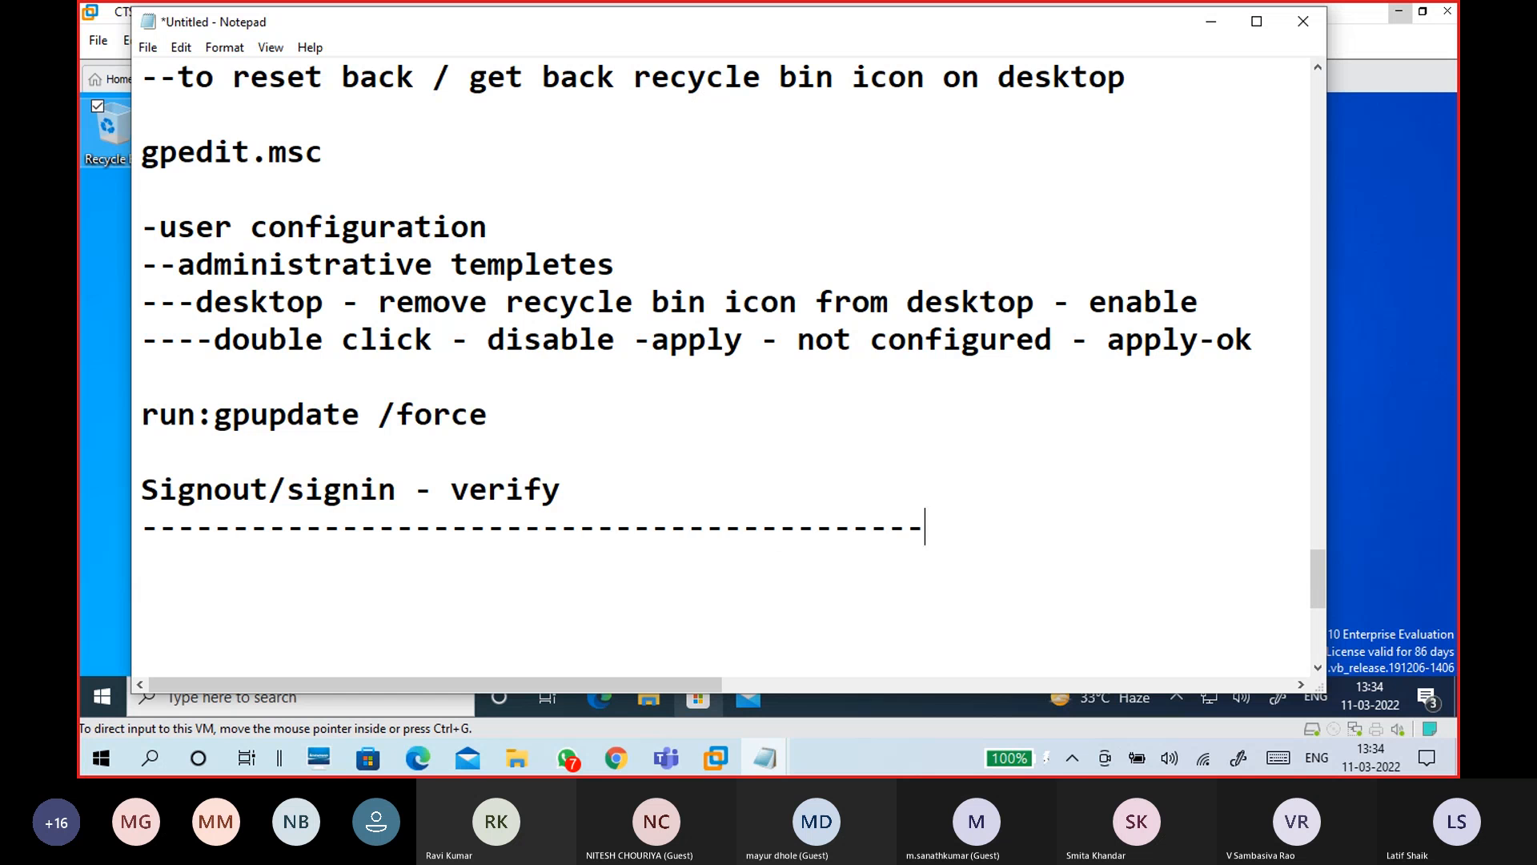
Step: Review the earlier notes, examining the Local Group Policy section on enabling insecure guest logons, then the service management and local group policy sections
scroll(348, 216, "up", 15)
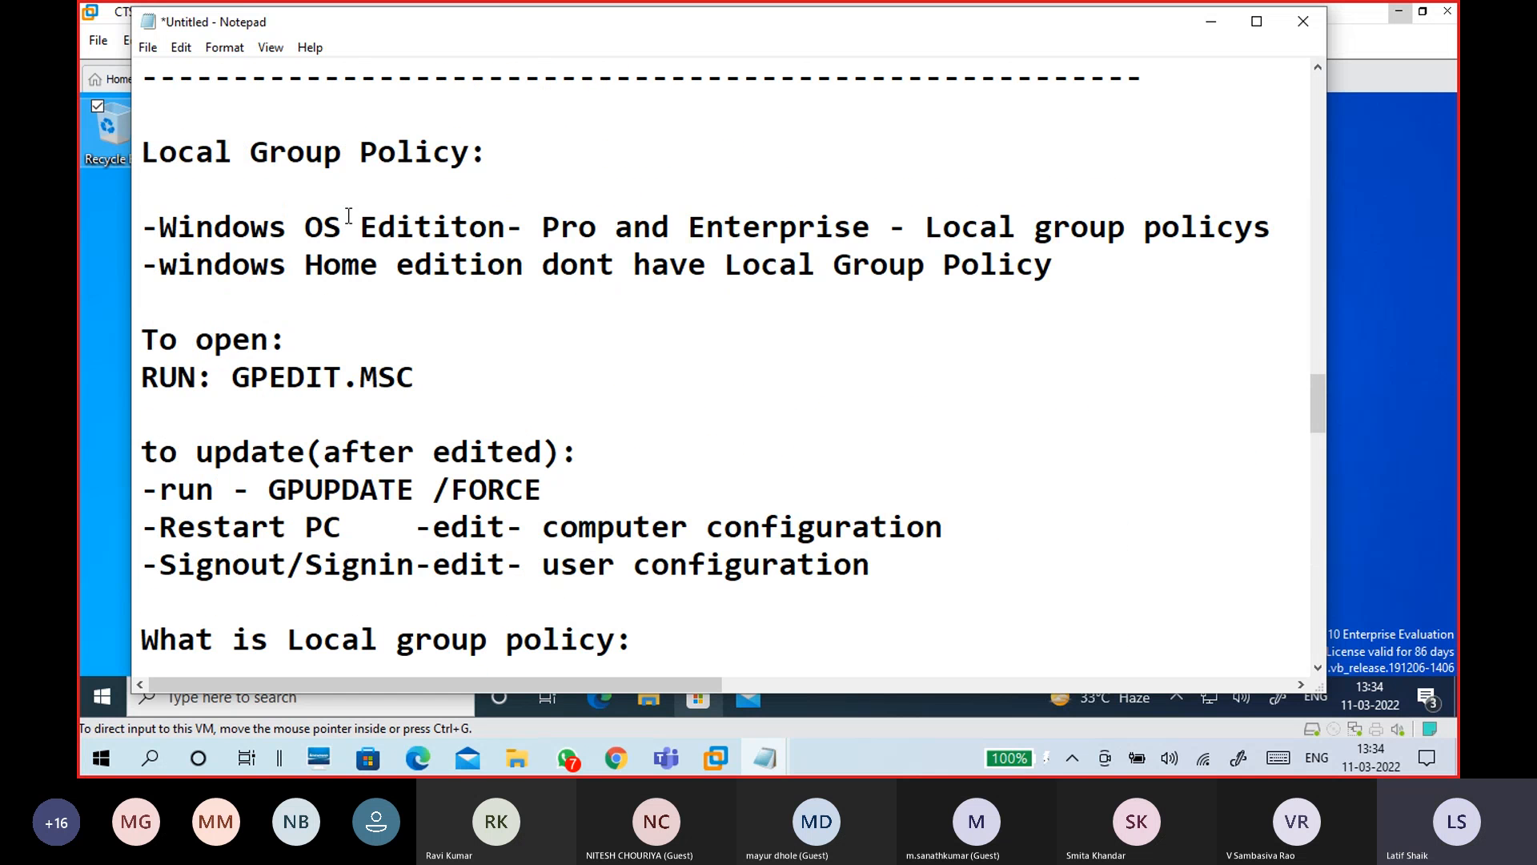
scroll(348, 216, "up", 15)
scroll(366, 242, "up", 8)
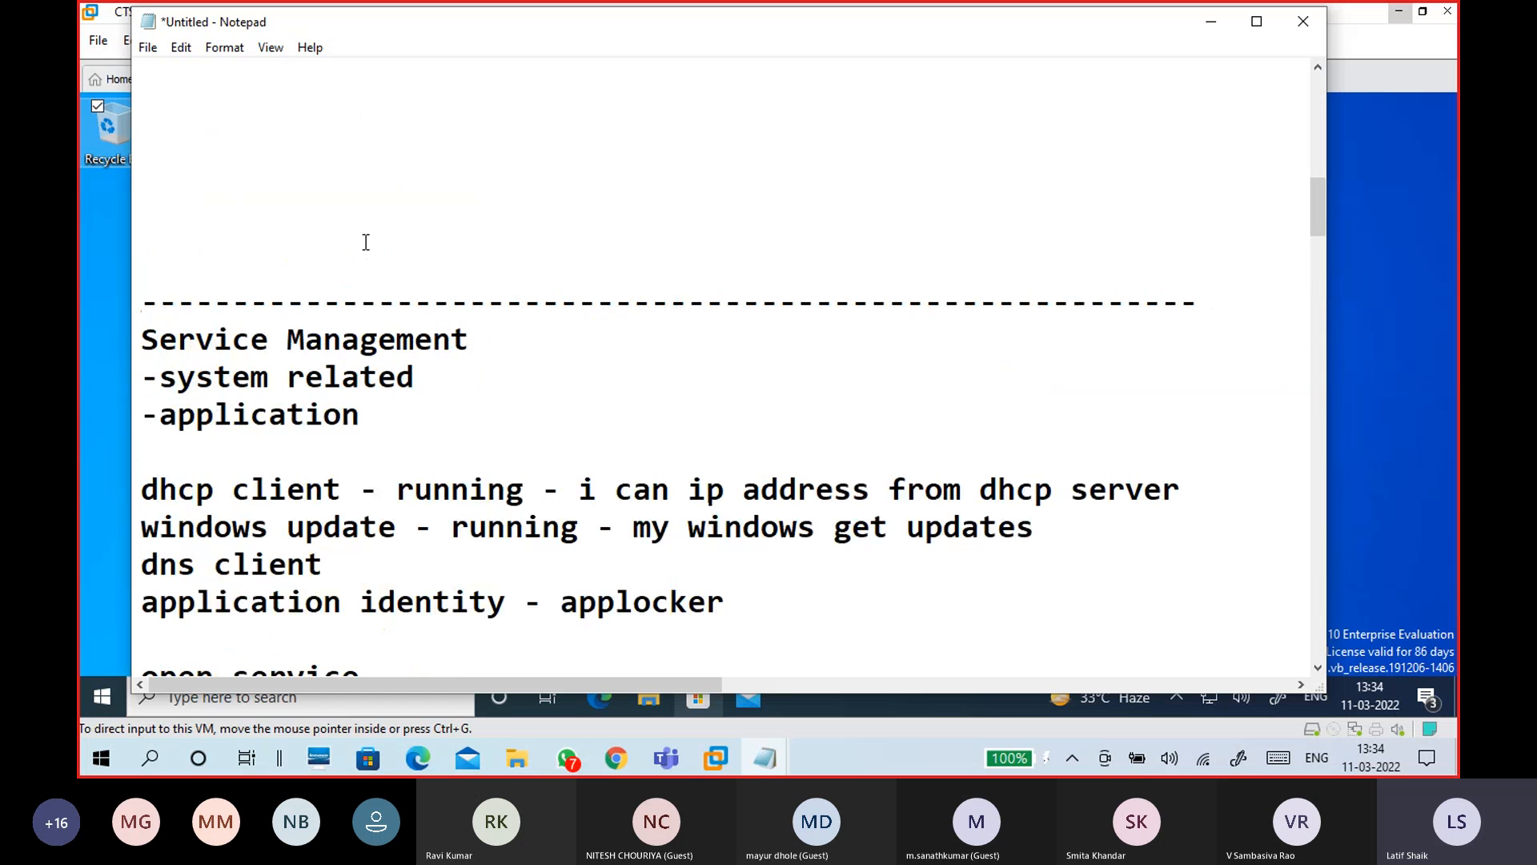
scroll(382, 225, "up", 3)
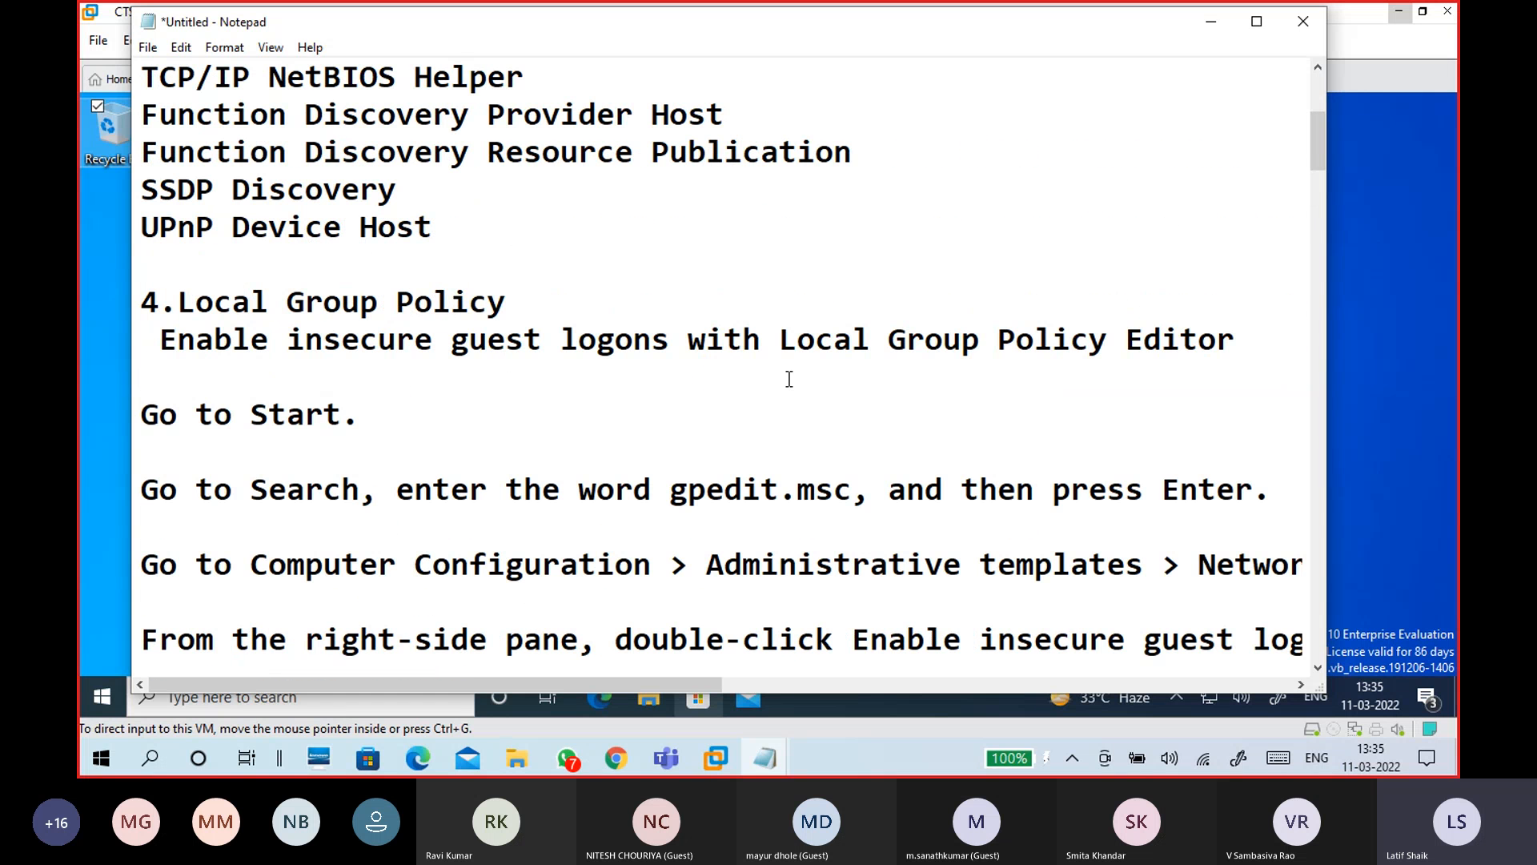
scroll(788, 379, "down", 2)
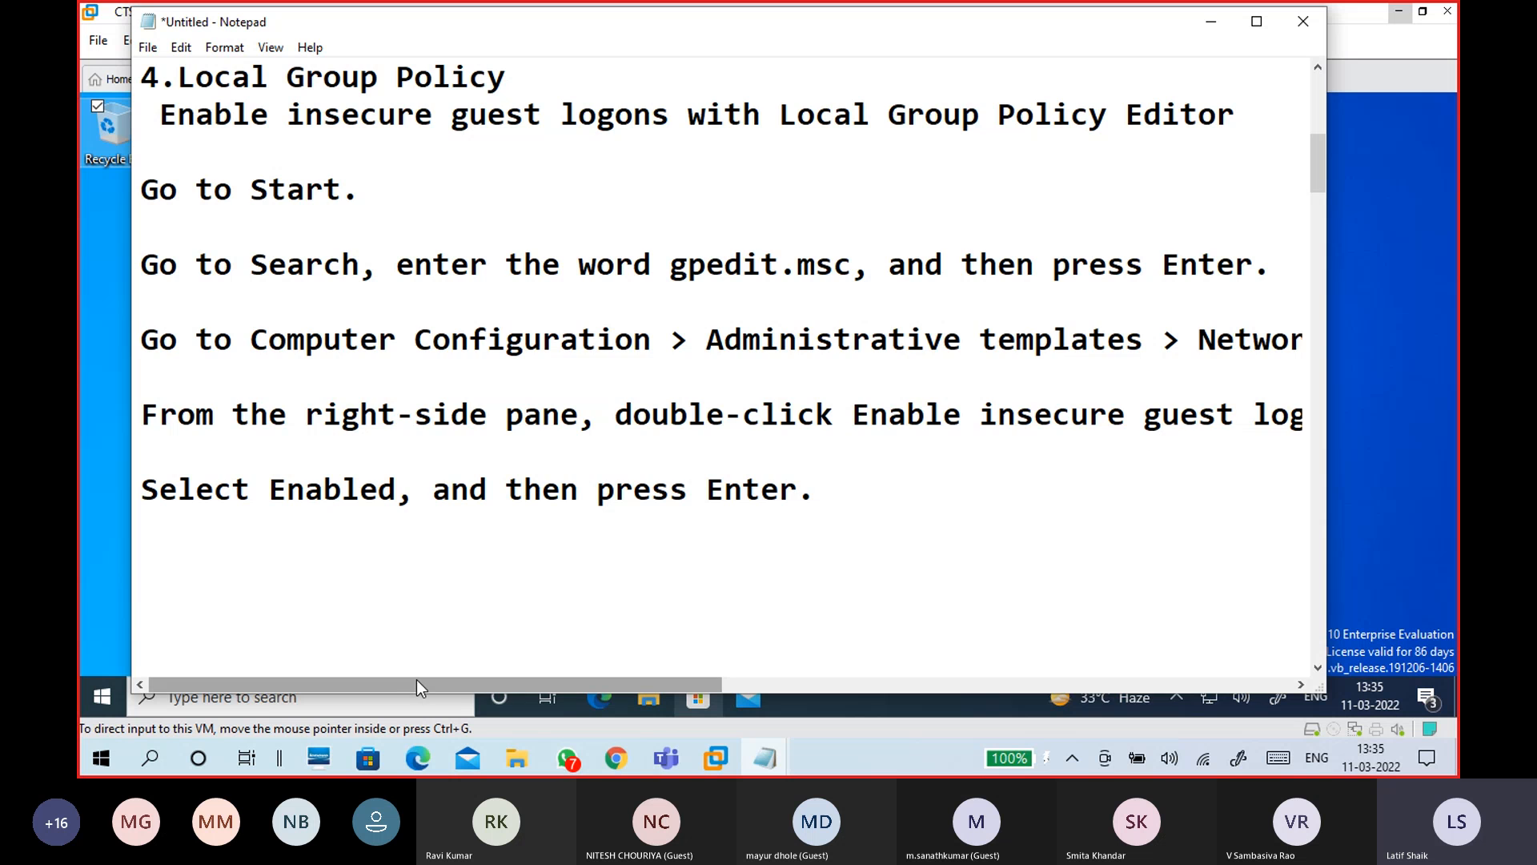
mouse_move(421, 681)
left_mouse_down()
mouse_move(618, 689)
mouse_move(424, 686)
left_mouse_up()
left_click_drag(854, 421, 1294, 433)
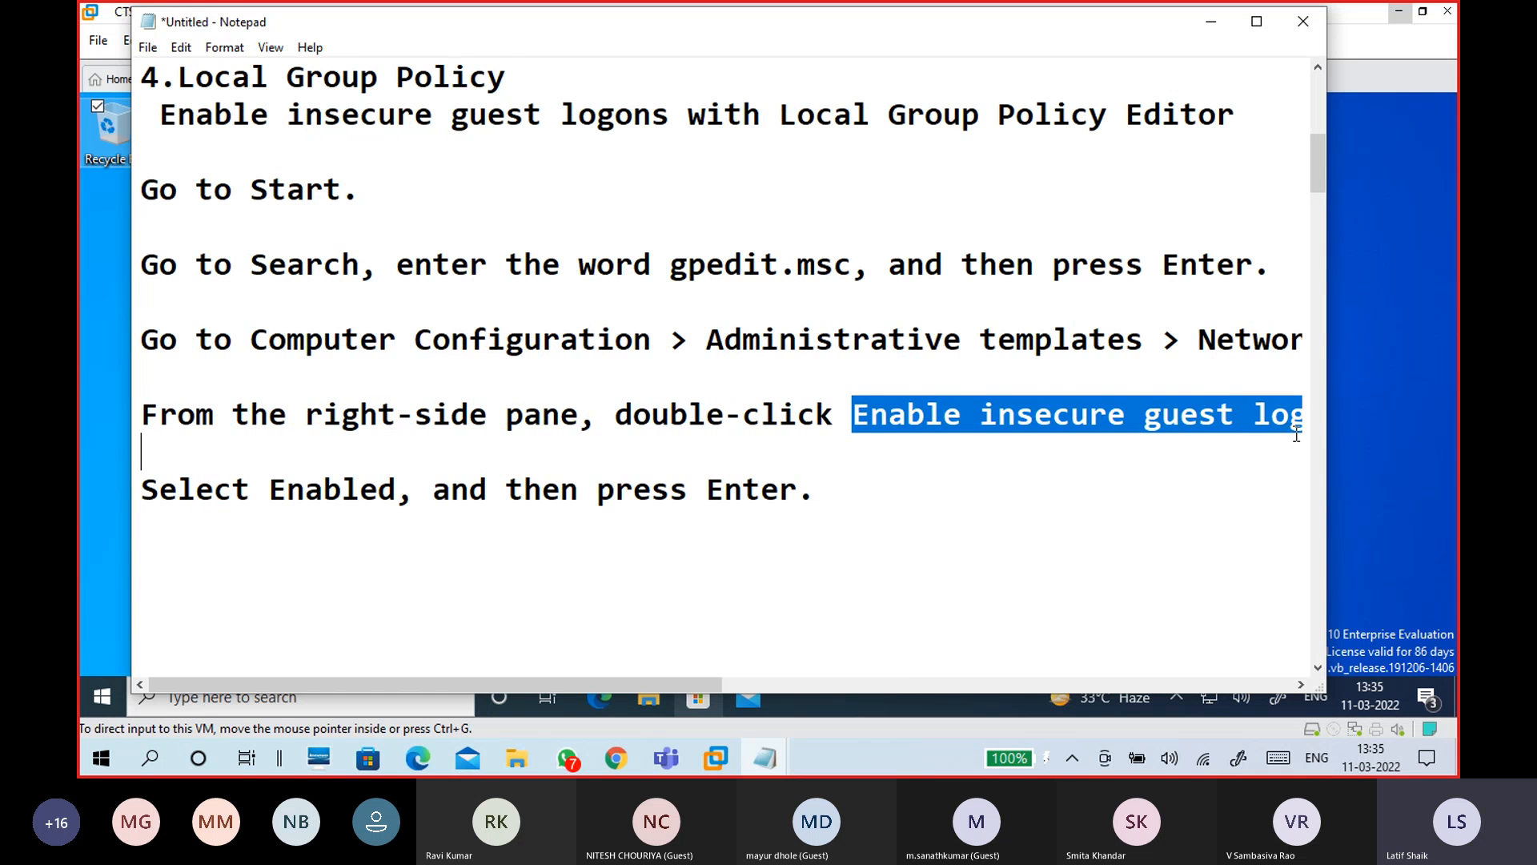
left_click(1291, 424)
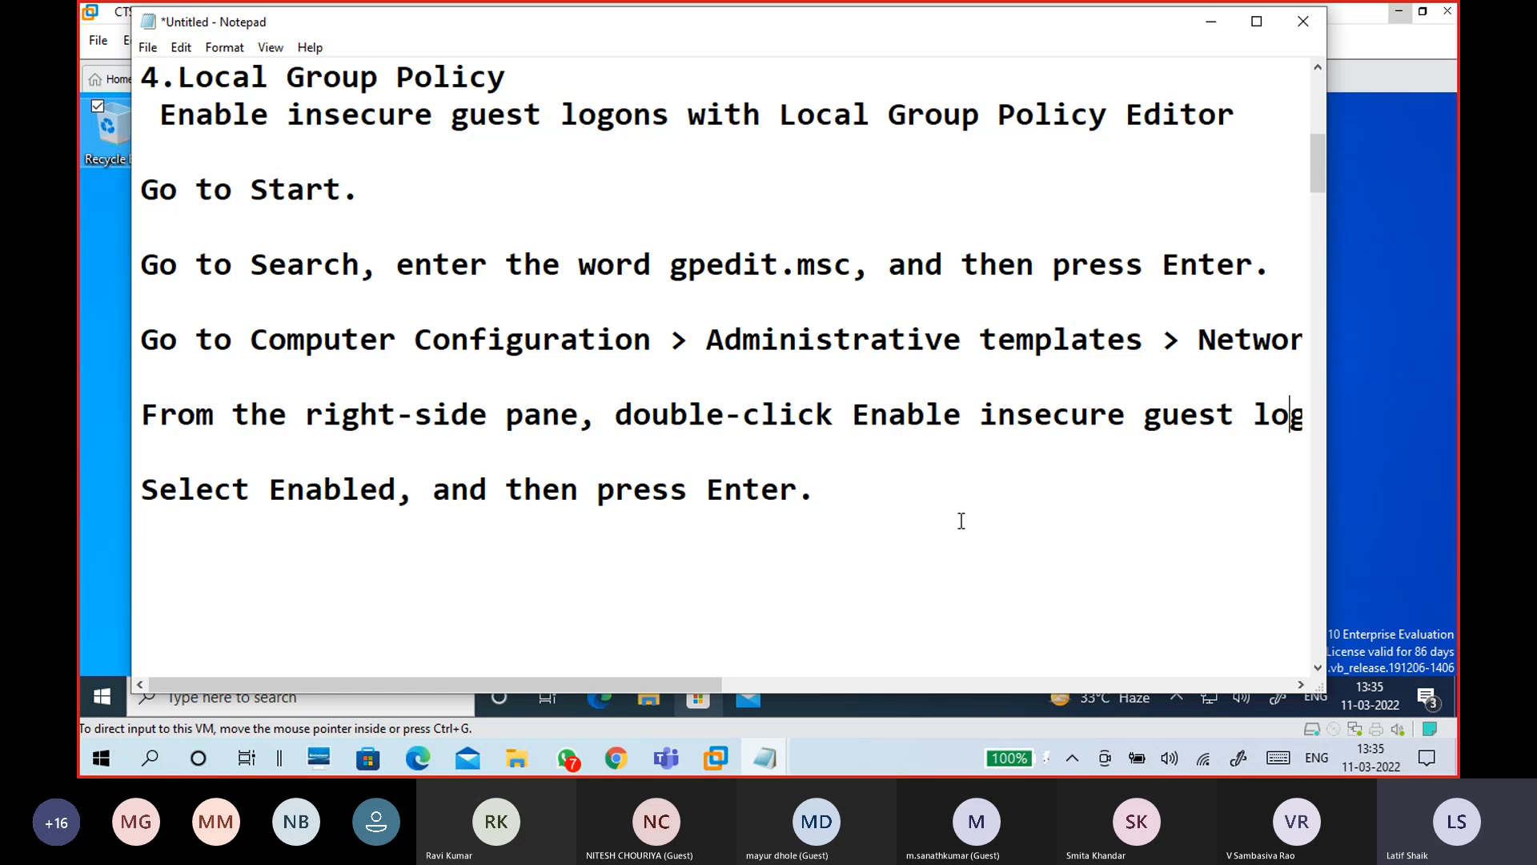
left_click_drag(482, 680, 774, 677)
left_click_drag(826, 425, 420, 422)
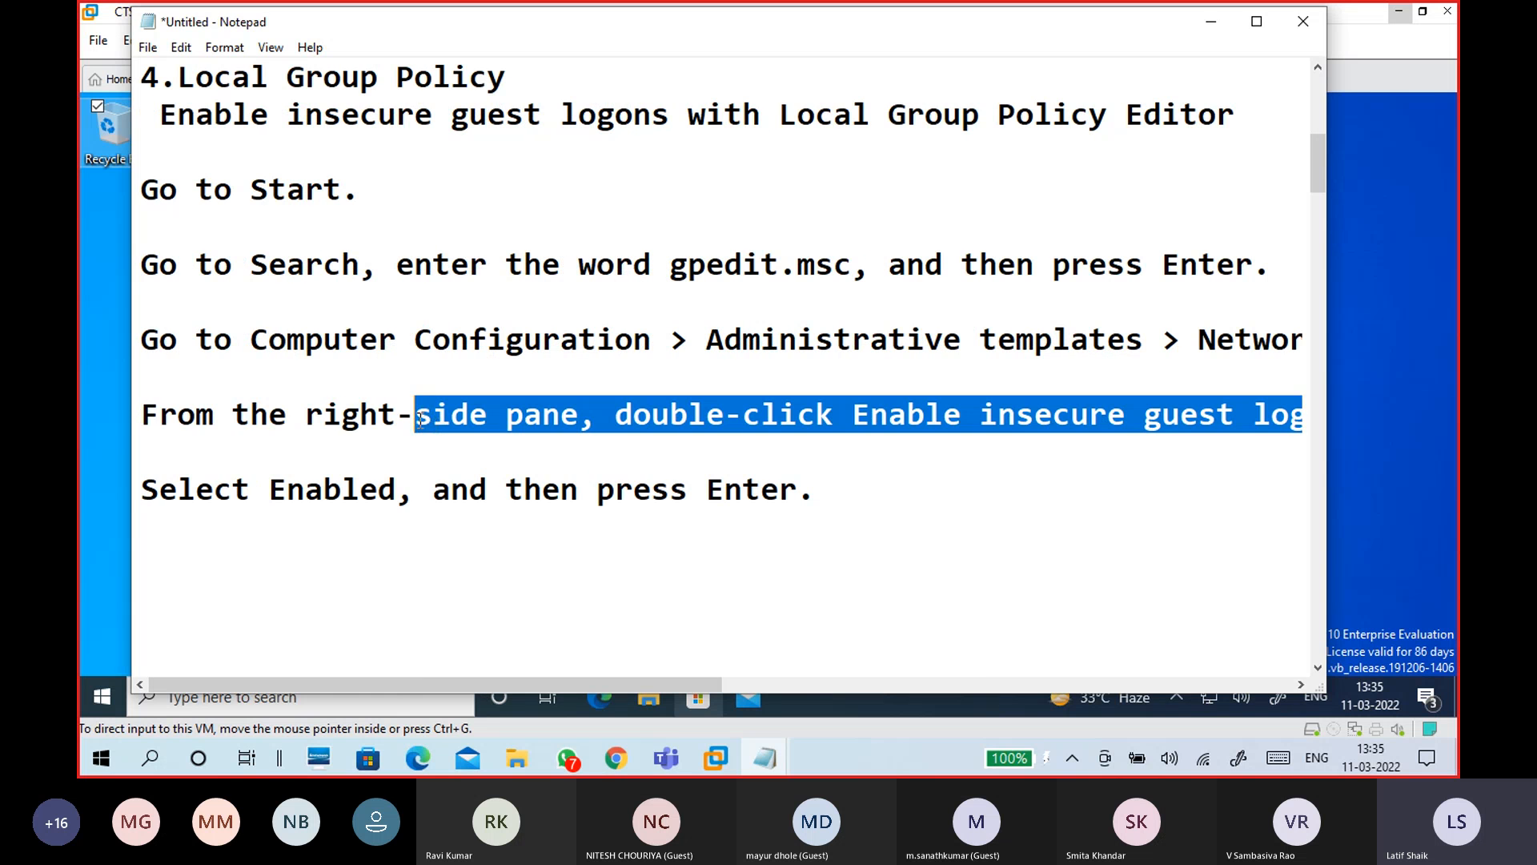
left_click(726, 469)
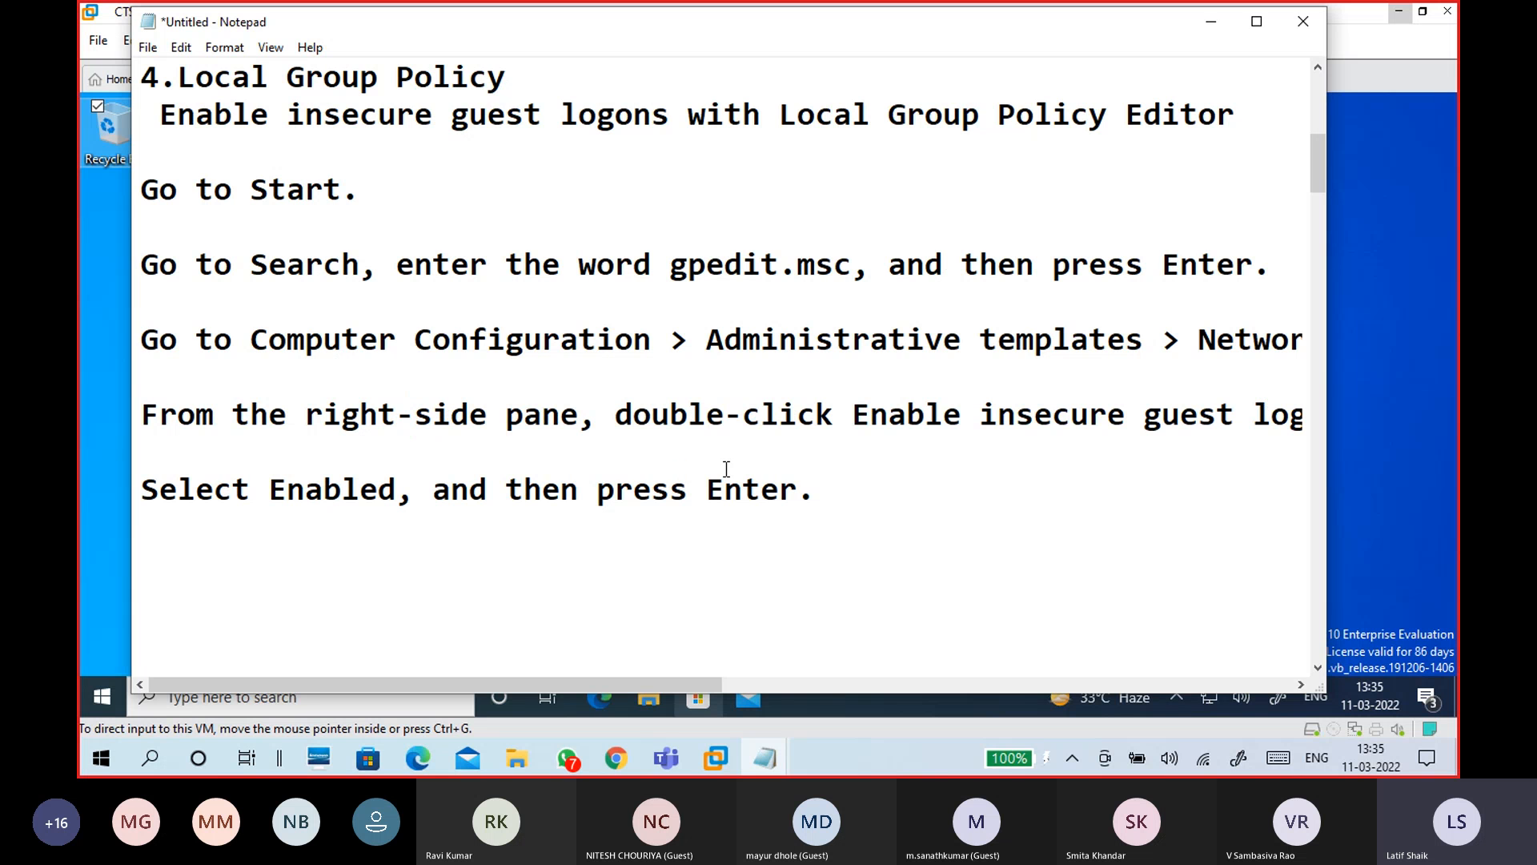
scroll(726, 468, "down", 15)
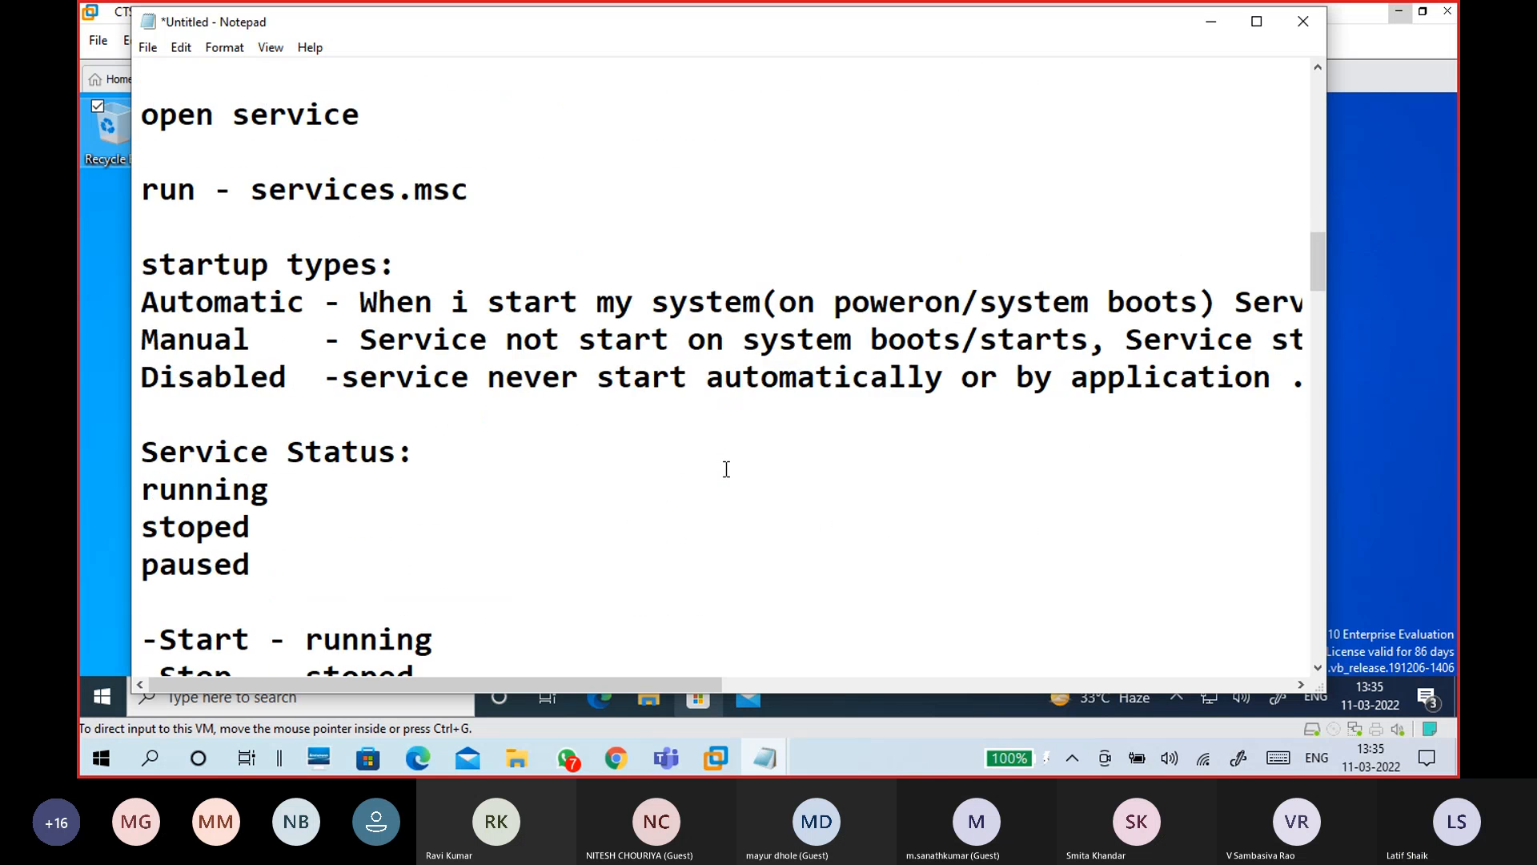
scroll(727, 469, "down", 10)
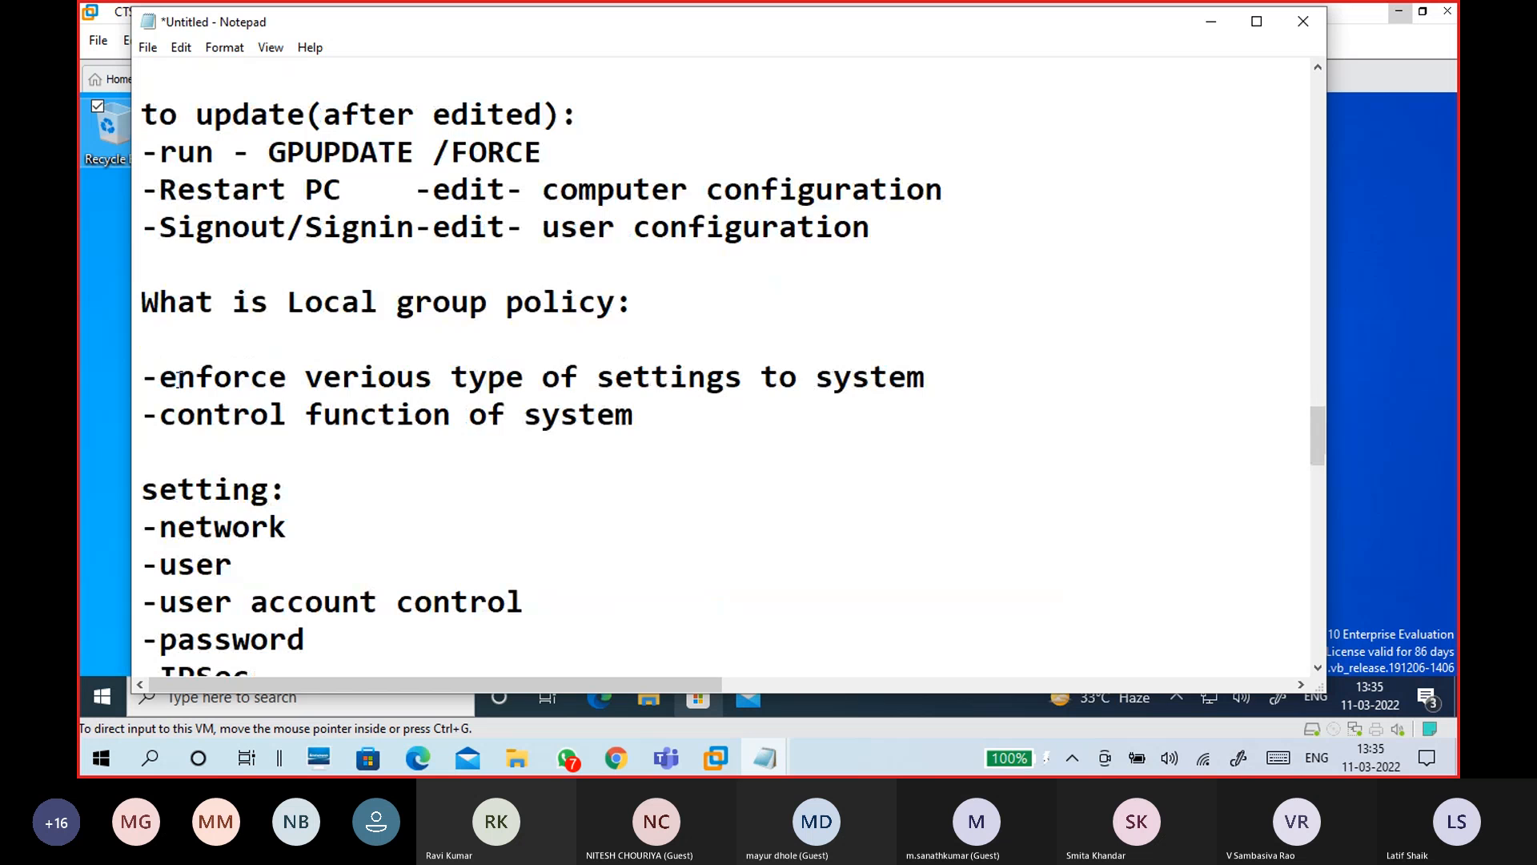
Step: Switch to the Microsoft Teams meeting window and open the list of additional meeting options
left_click(110, 378)
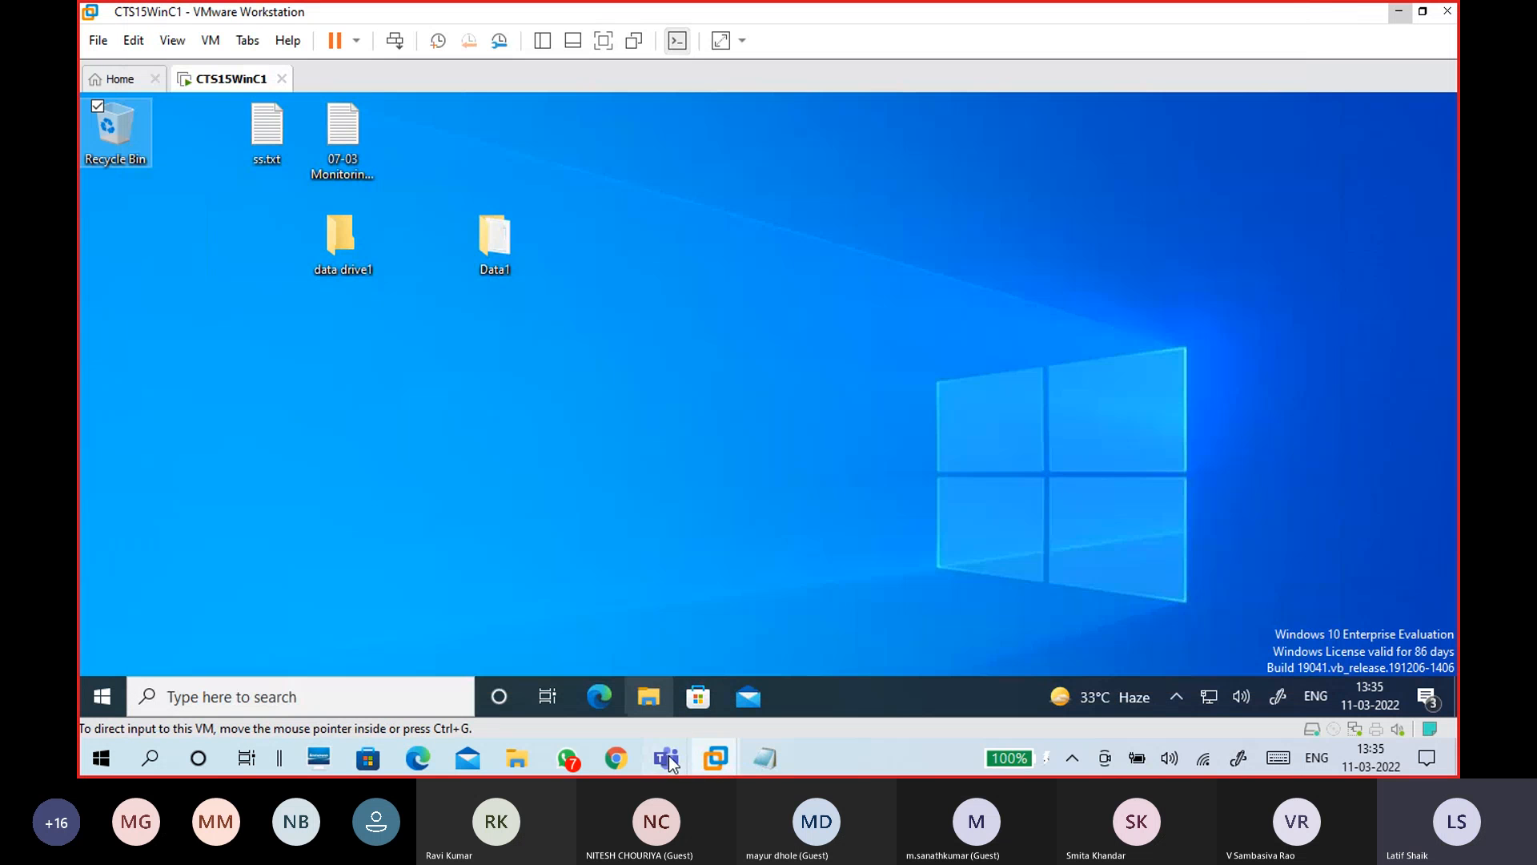
mouse_move(669, 757)
left_click(554, 708)
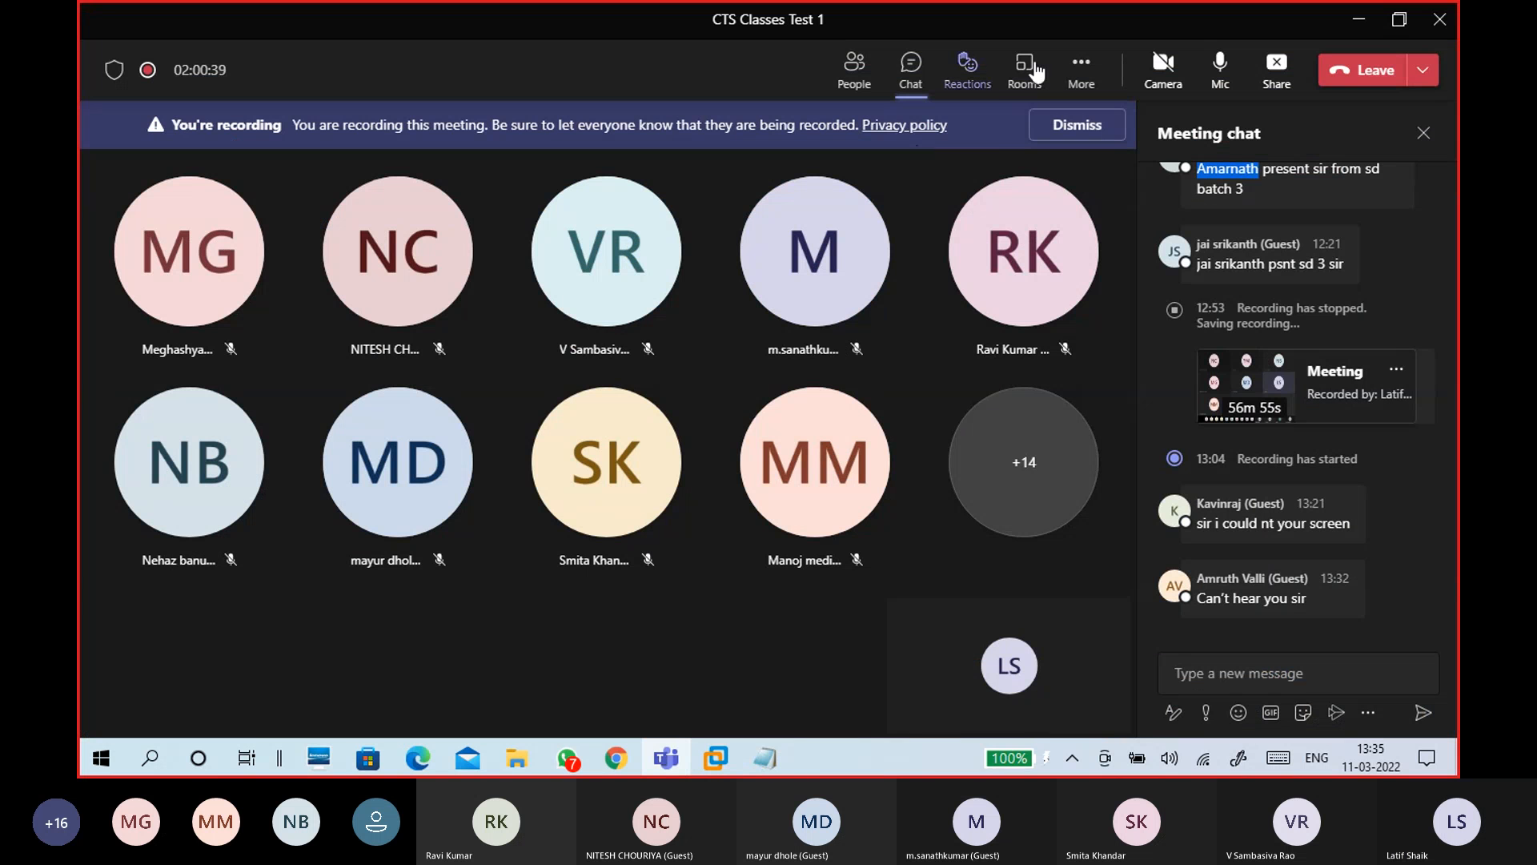
left_click(1081, 74)
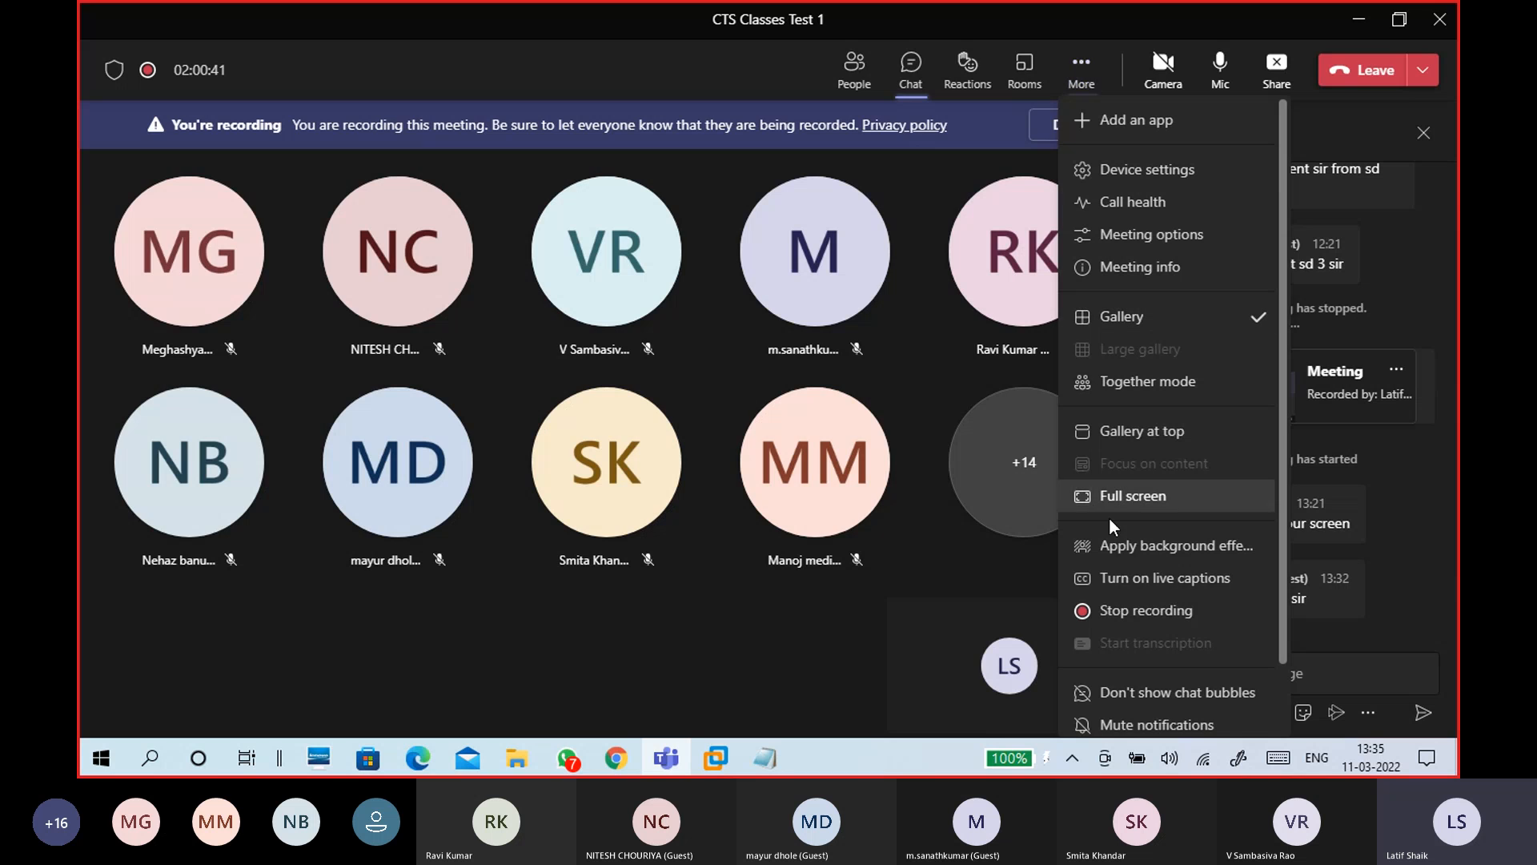